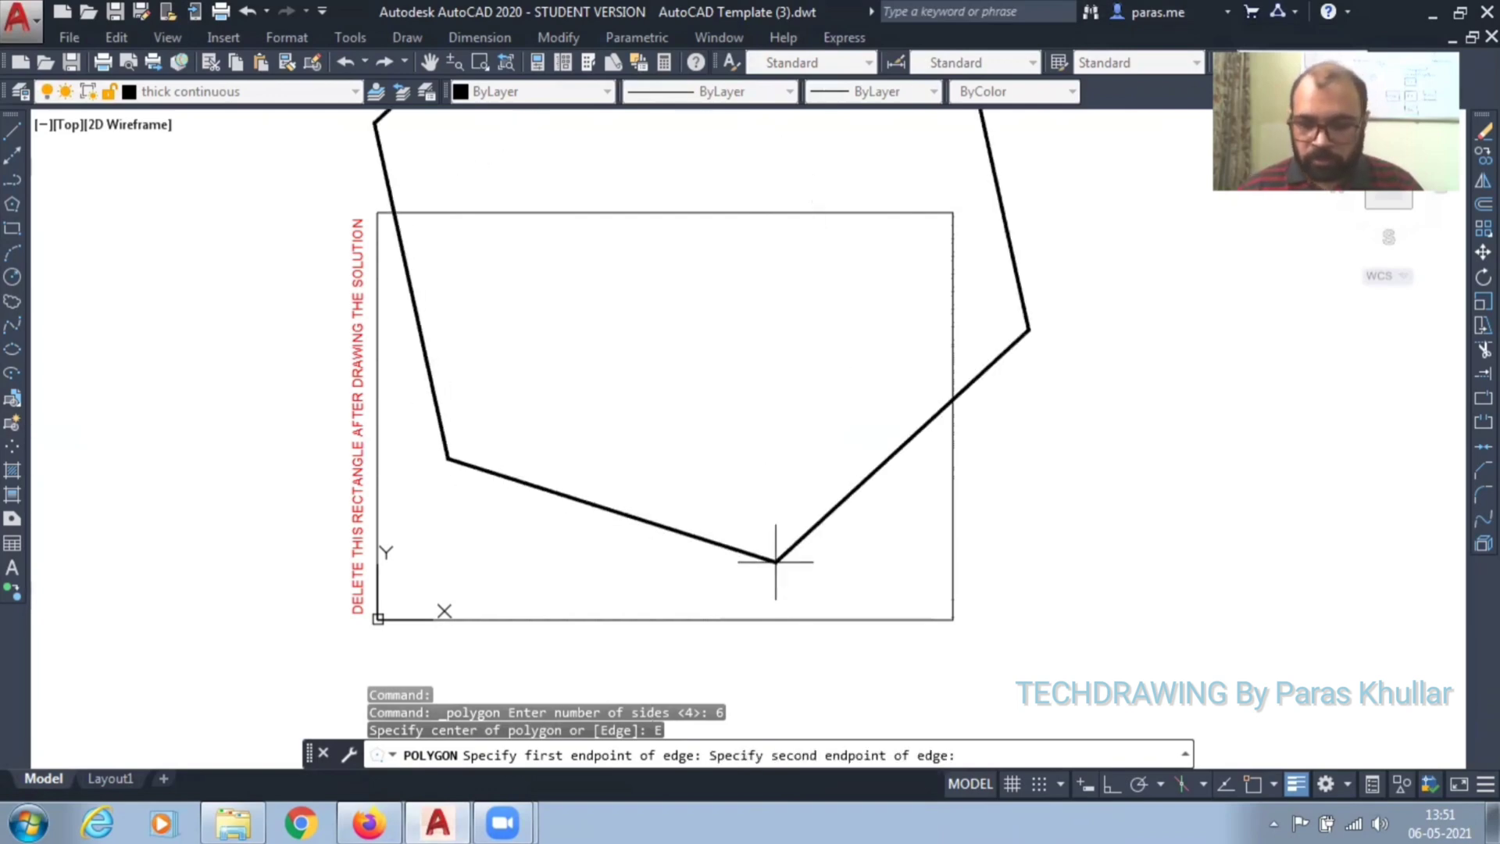
Step: Finish the six-sided polygon by edge, running its first edge straight down at a length of 20.36 with Ortho on
click(1110, 785)
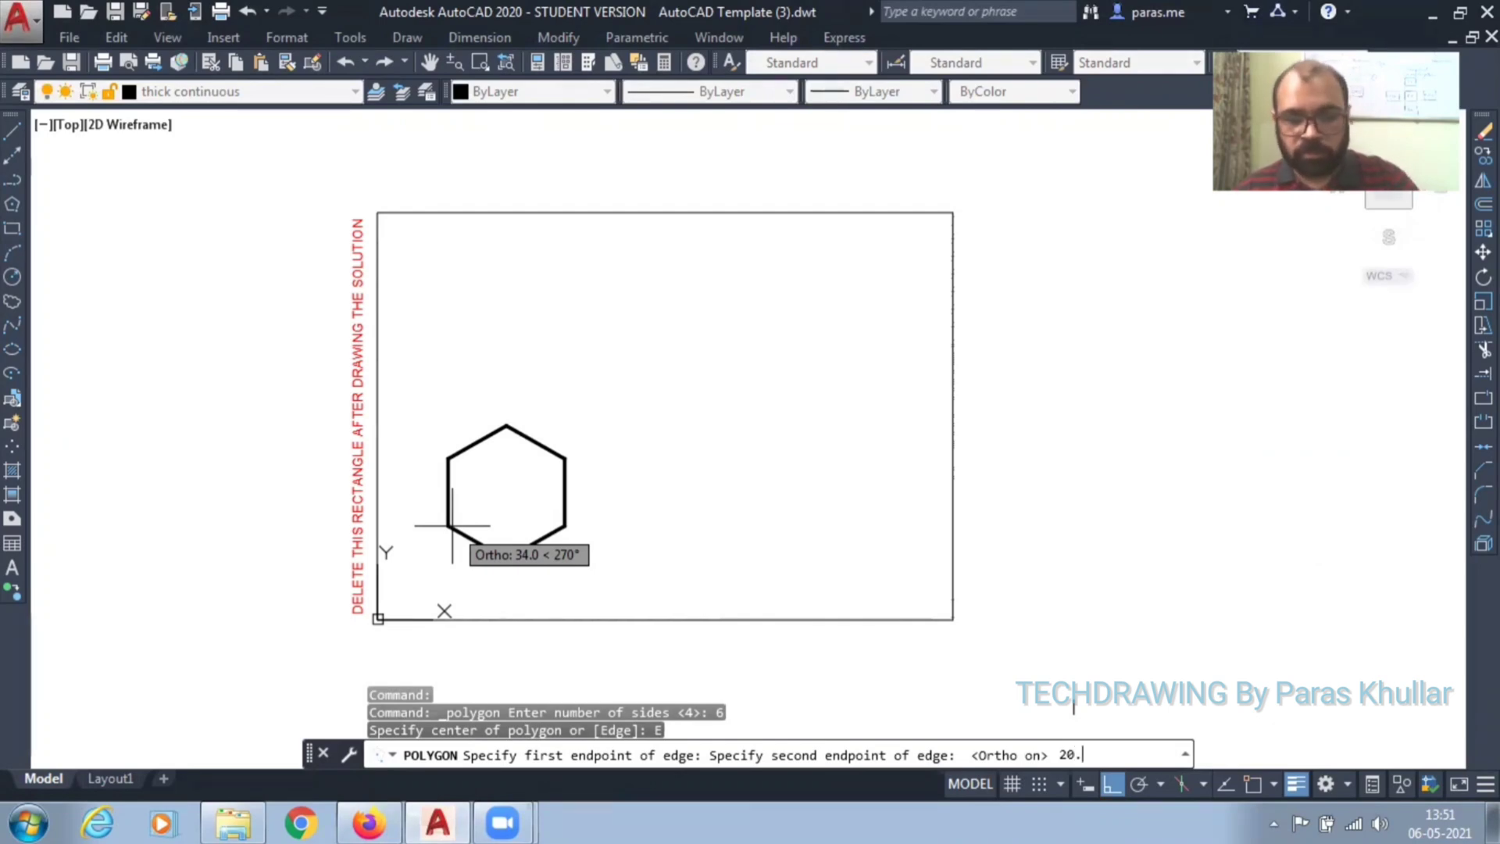
text(36)
key(Return)
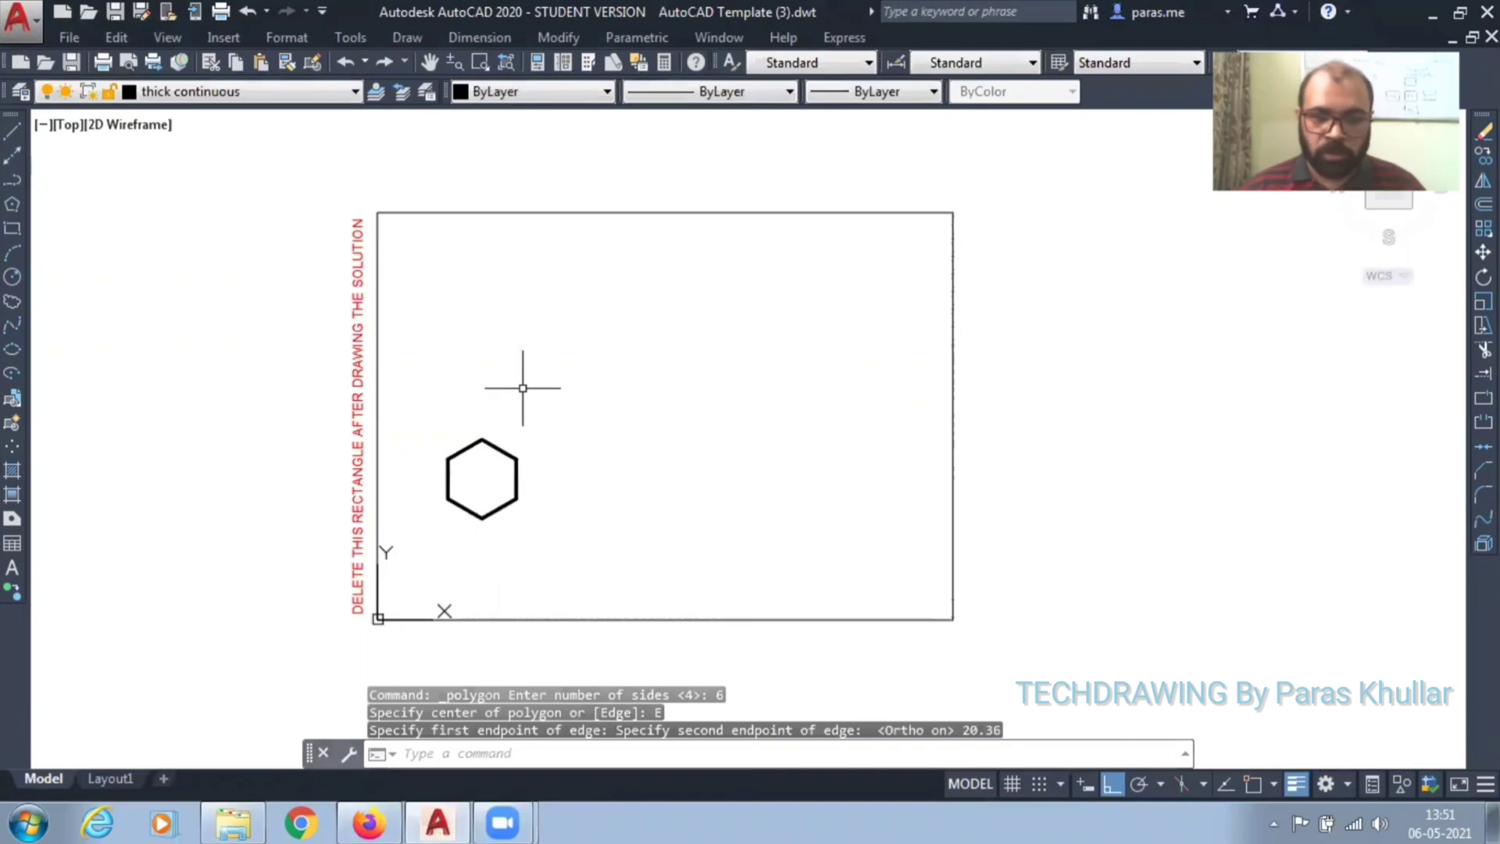
Step: Set the hexagon's lineweight to 1.00 mm
click(484, 444)
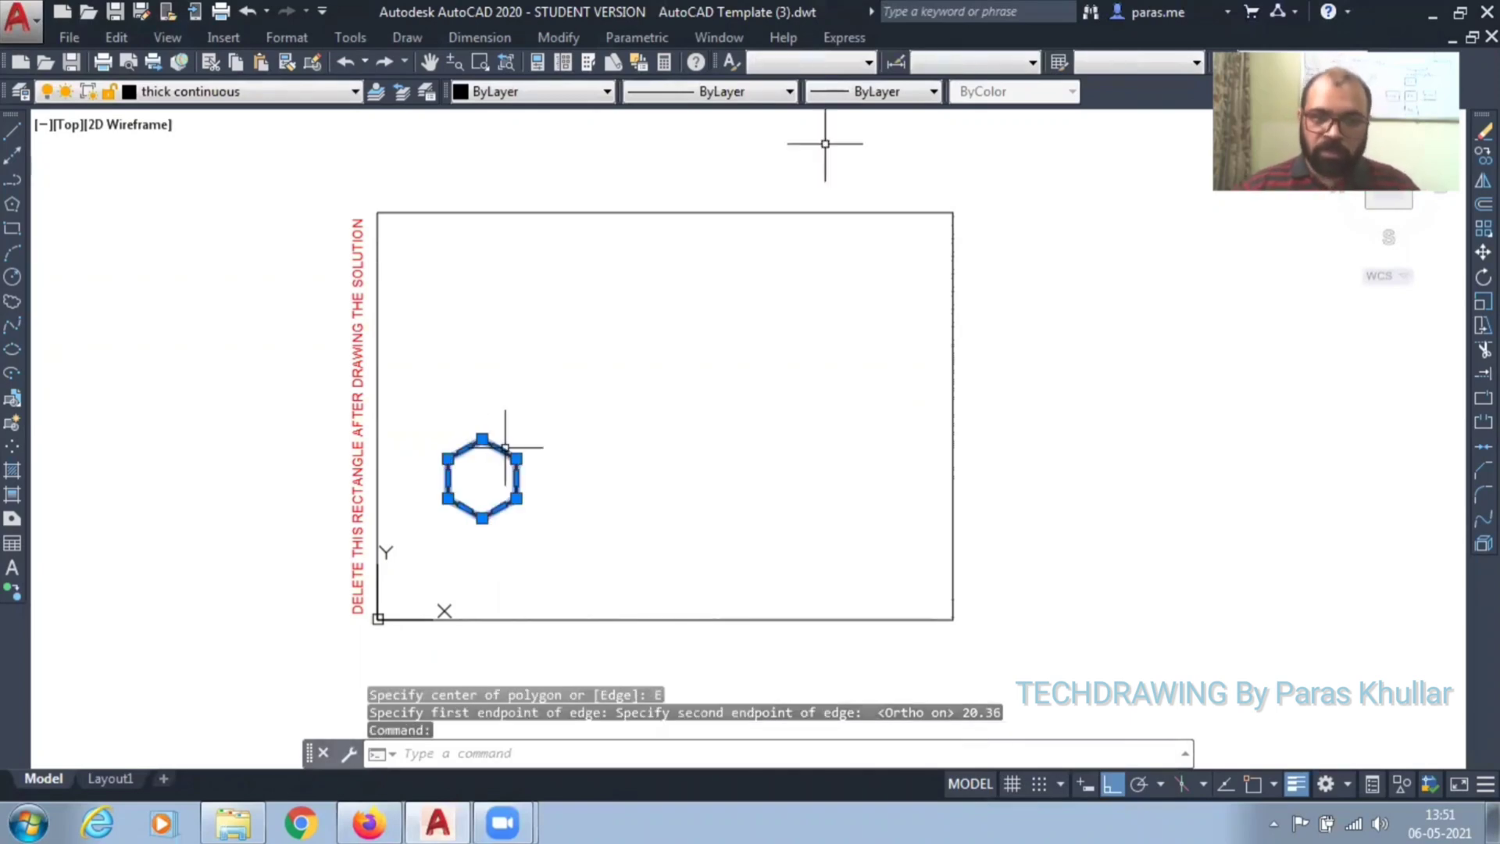
click(882, 92)
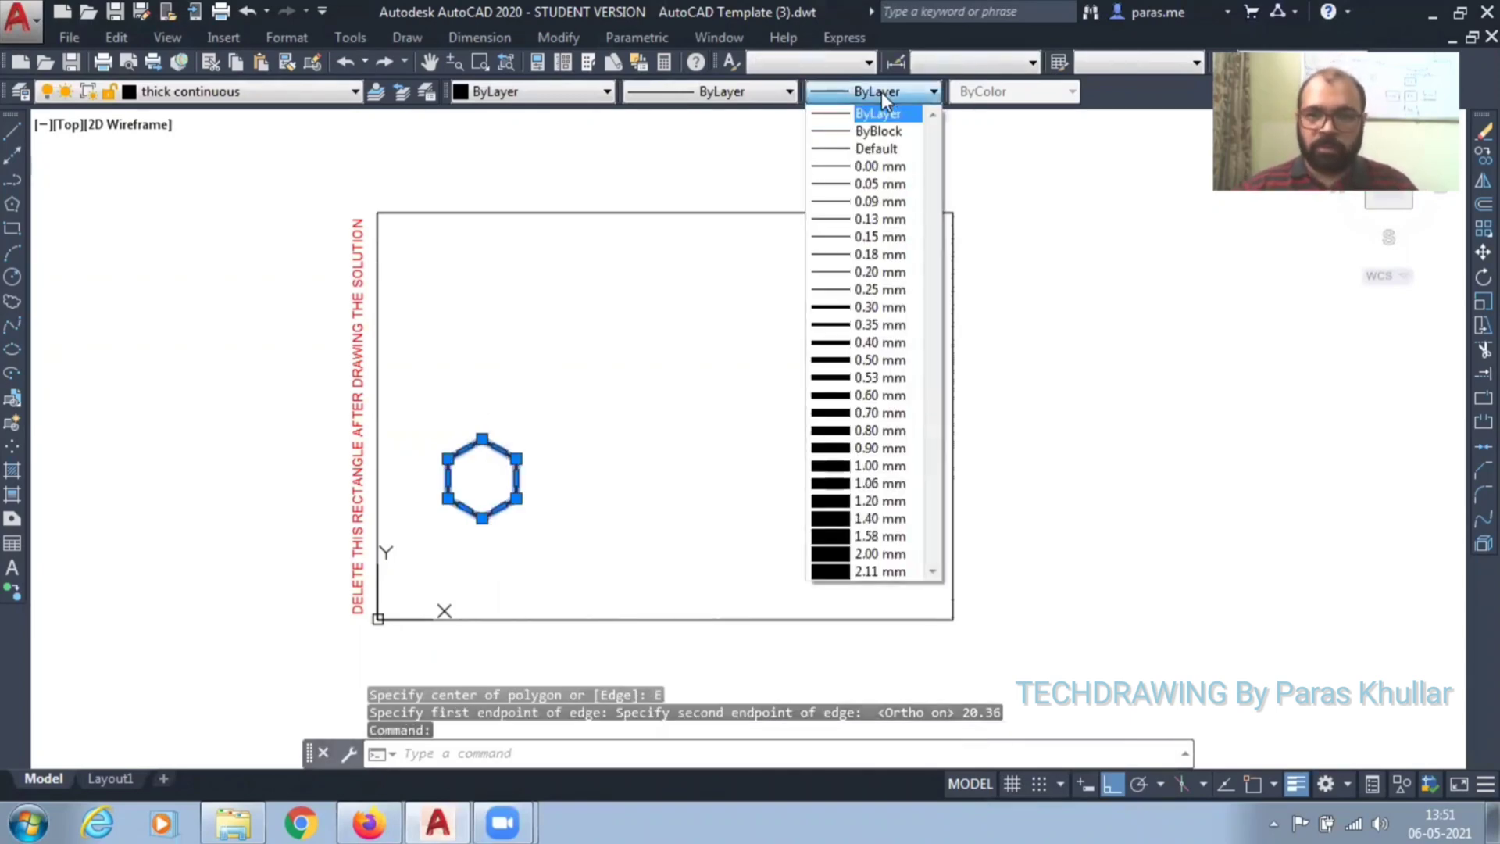
click(881, 466)
scroll(504, 433, up, 4)
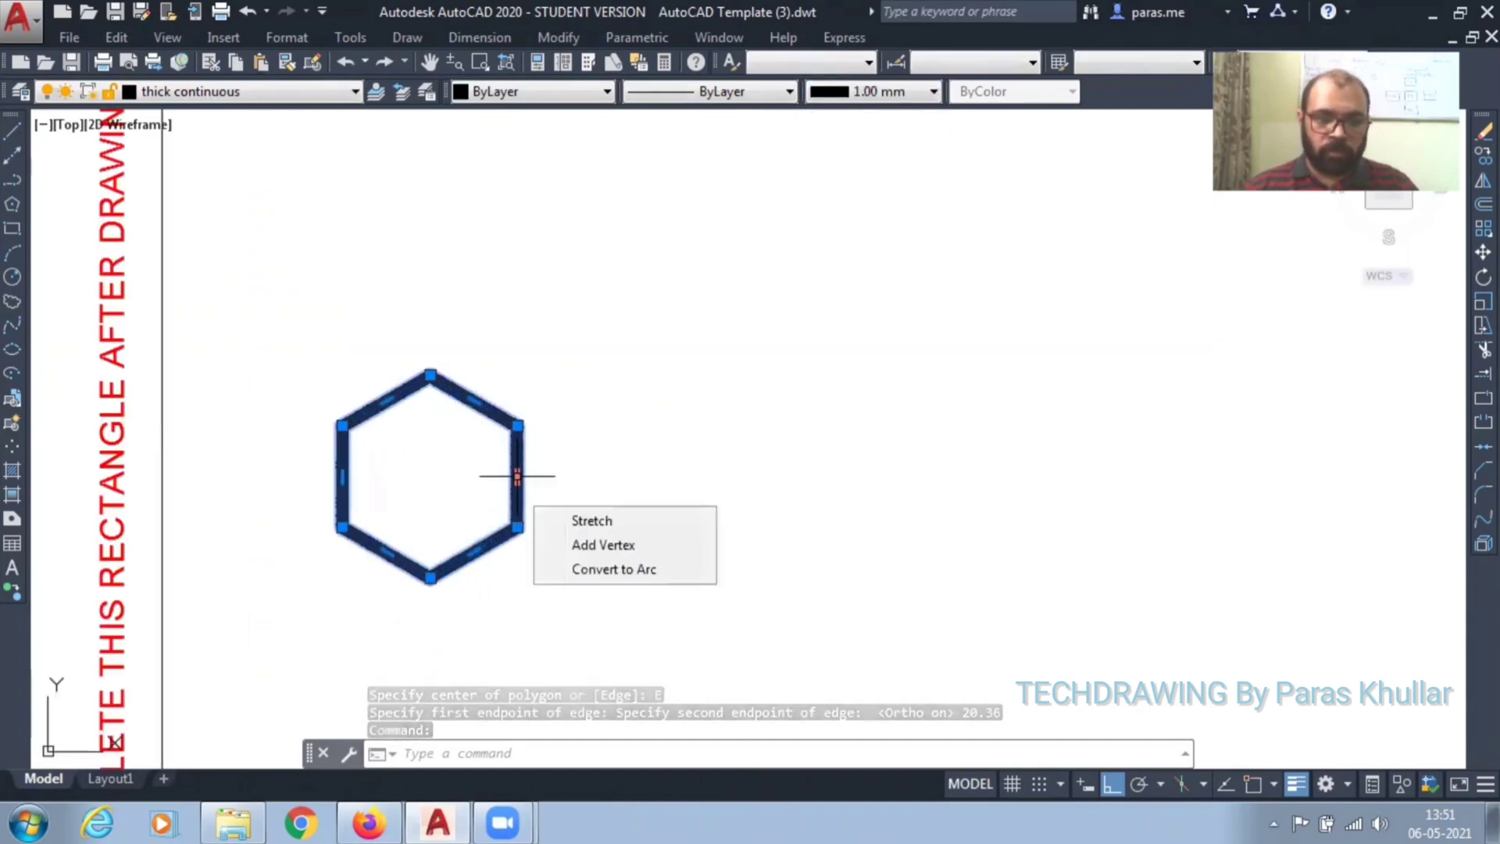
key(Escape)
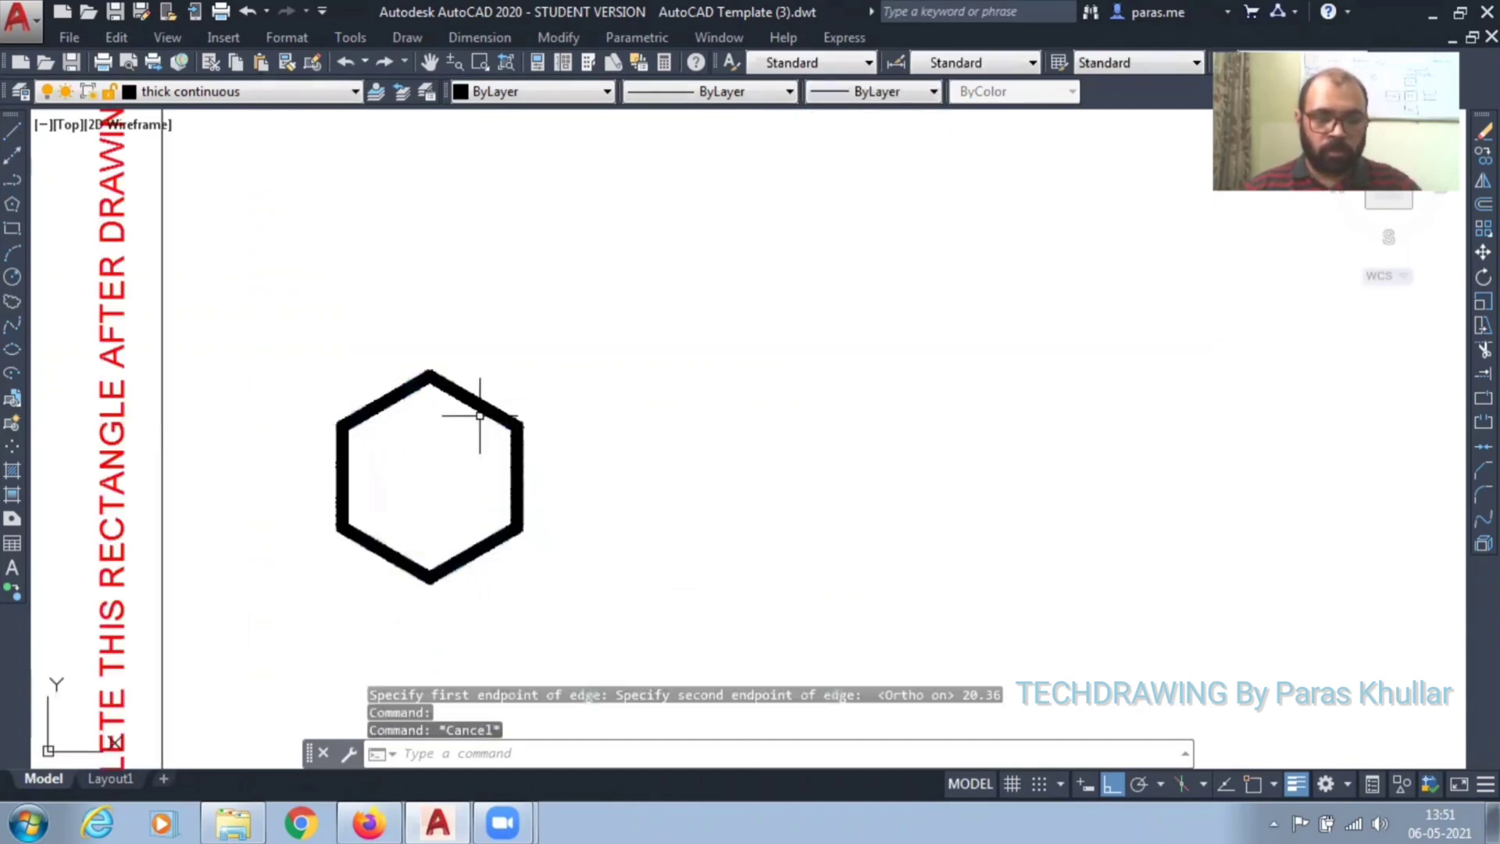
Step: Move the whole hexagon slightly up and to the right within the sheet rectangle
click(289, 341)
click(588, 629)
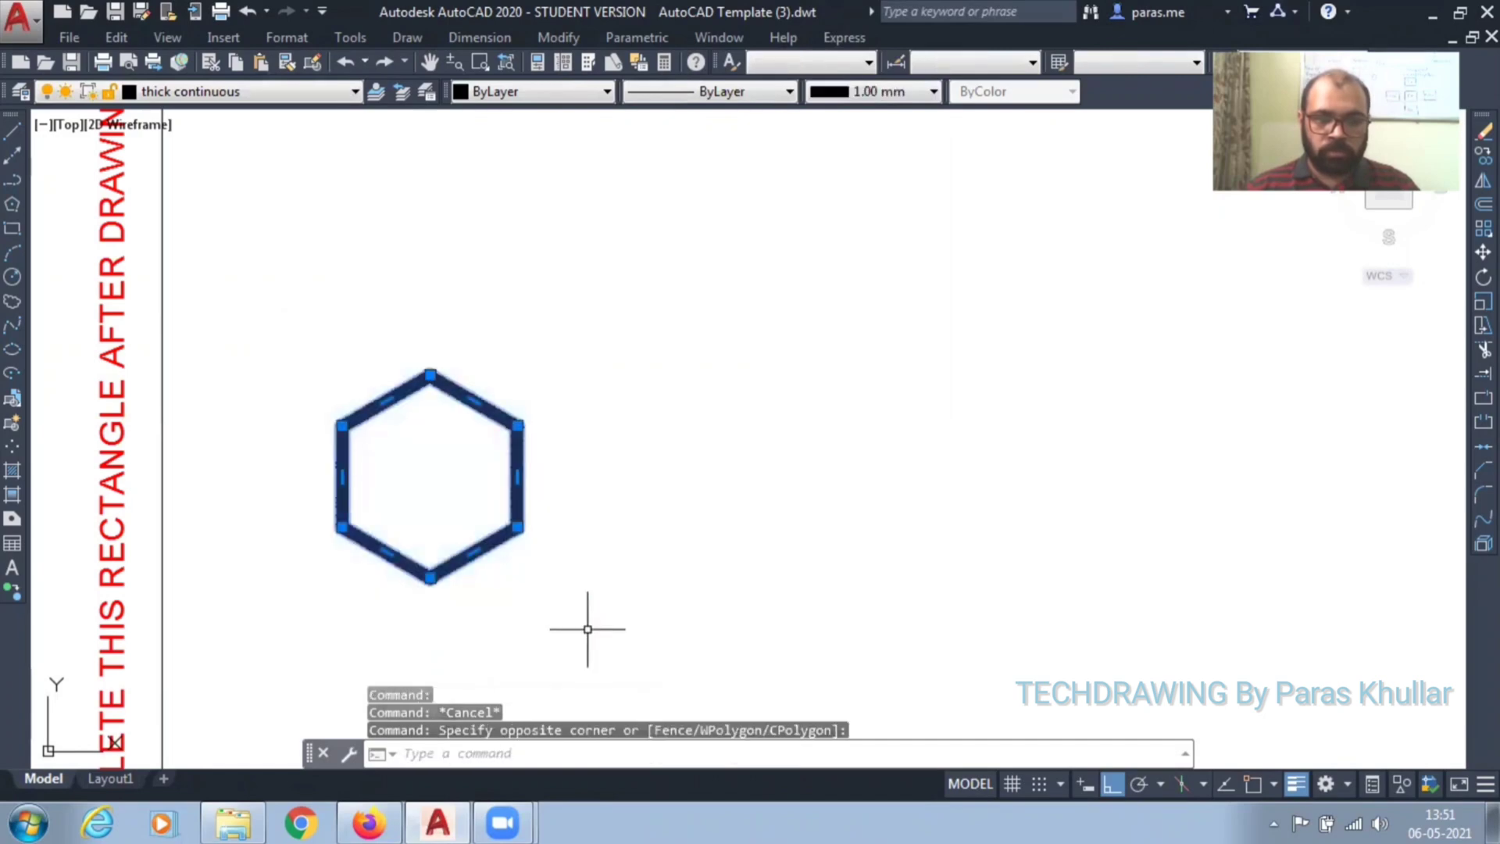
drag(452, 378, 486, 344)
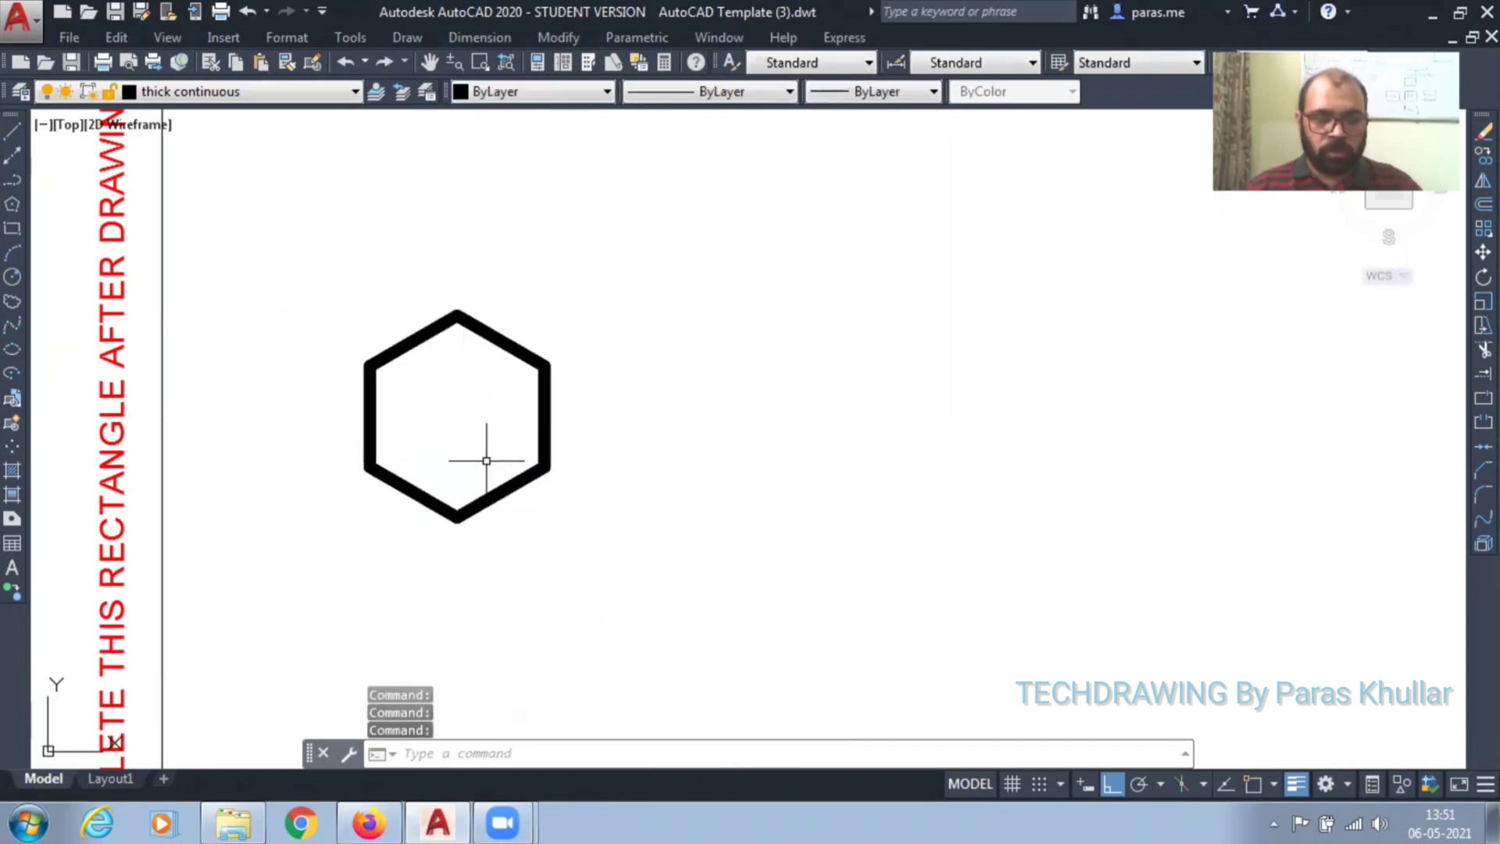
key(Escape)
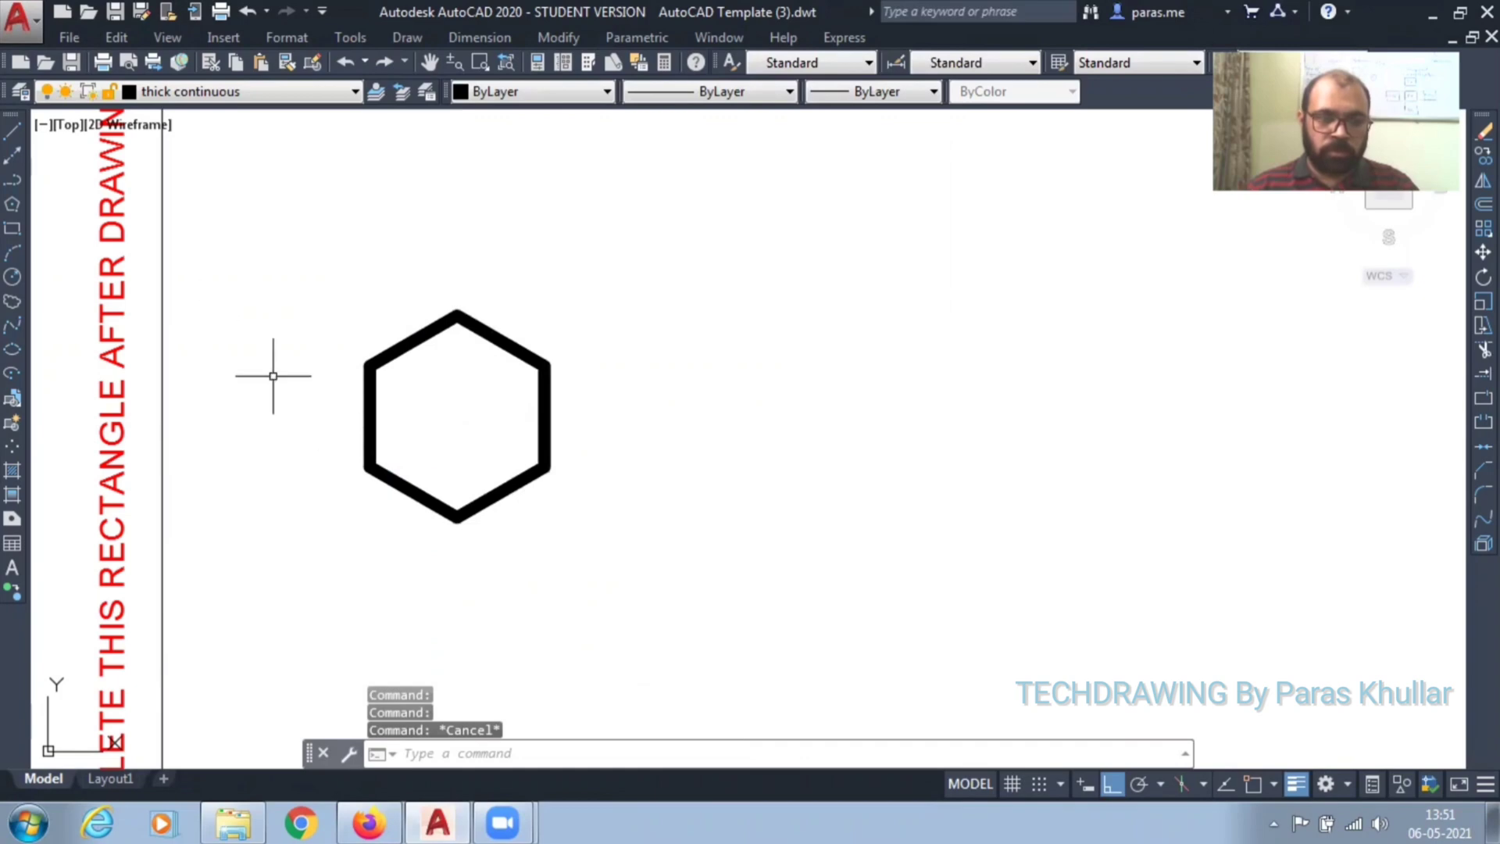
Step: Turn on object snap and add a linear dimension to the hexagon's left vertical edge, placed outside it
click(461, 38)
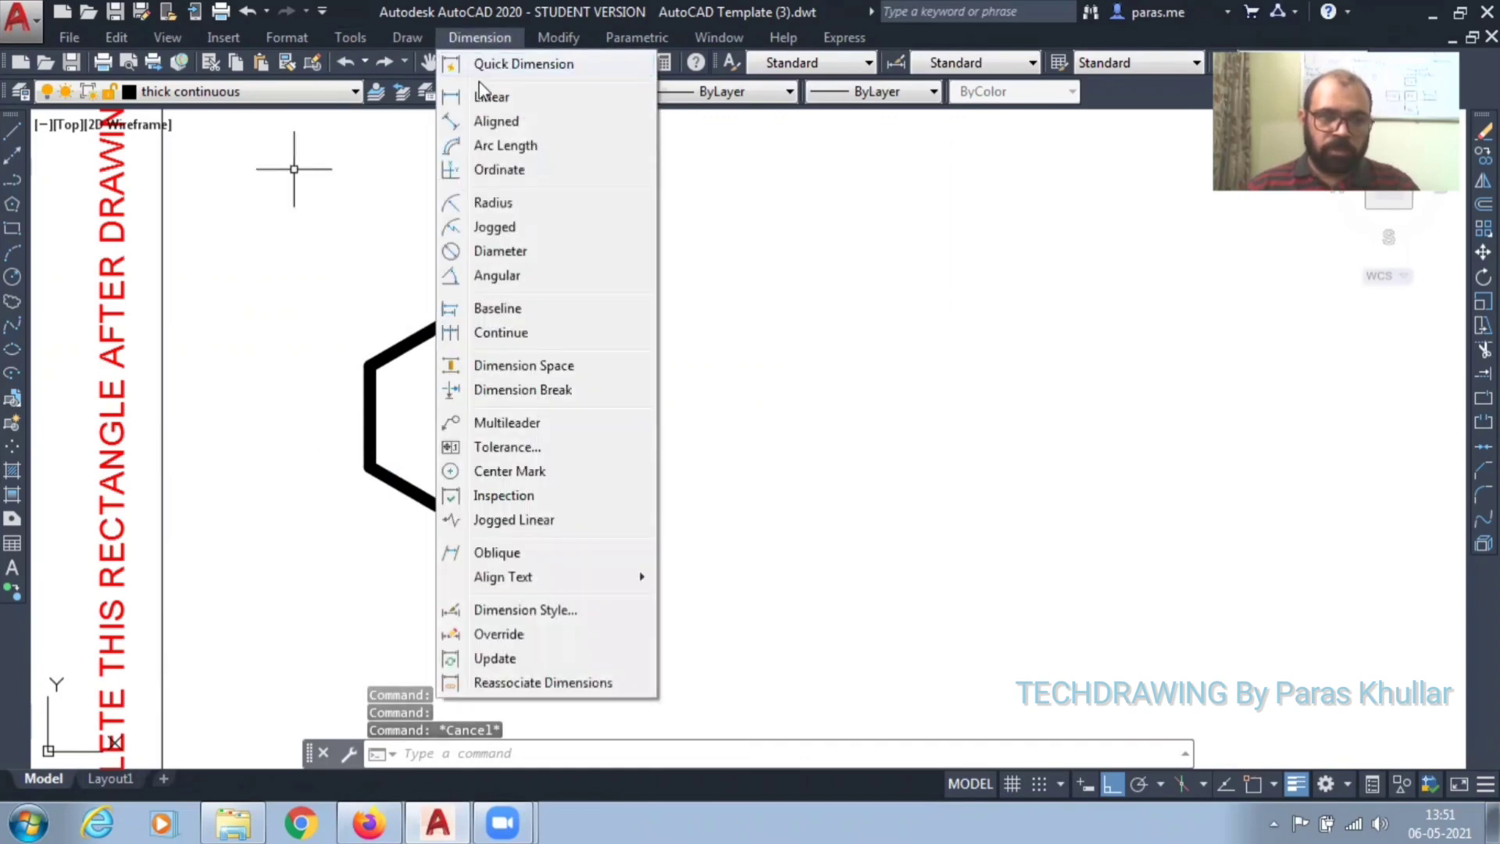
click(488, 97)
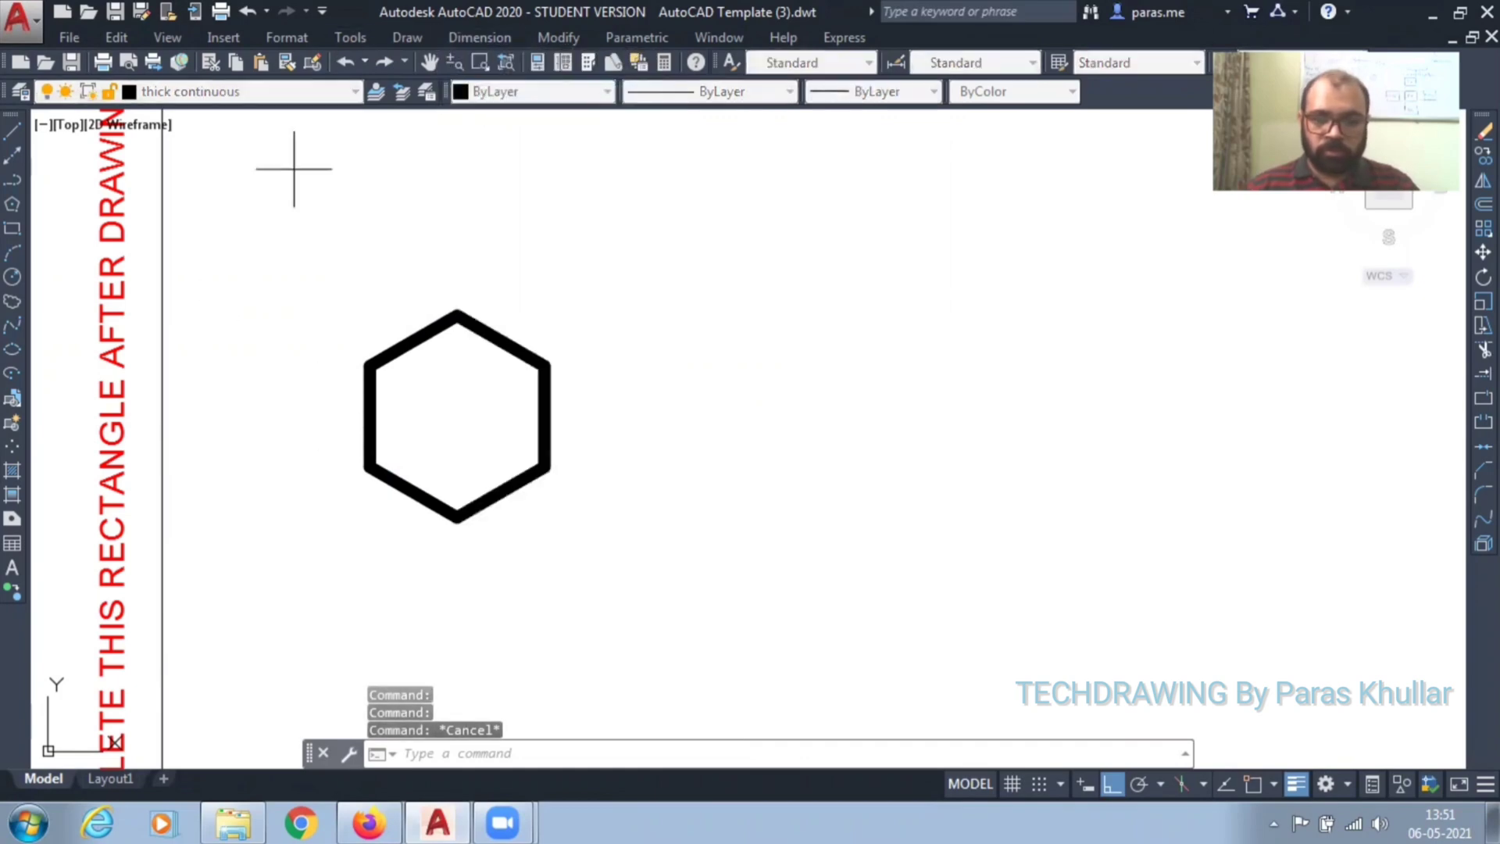
click(1253, 785)
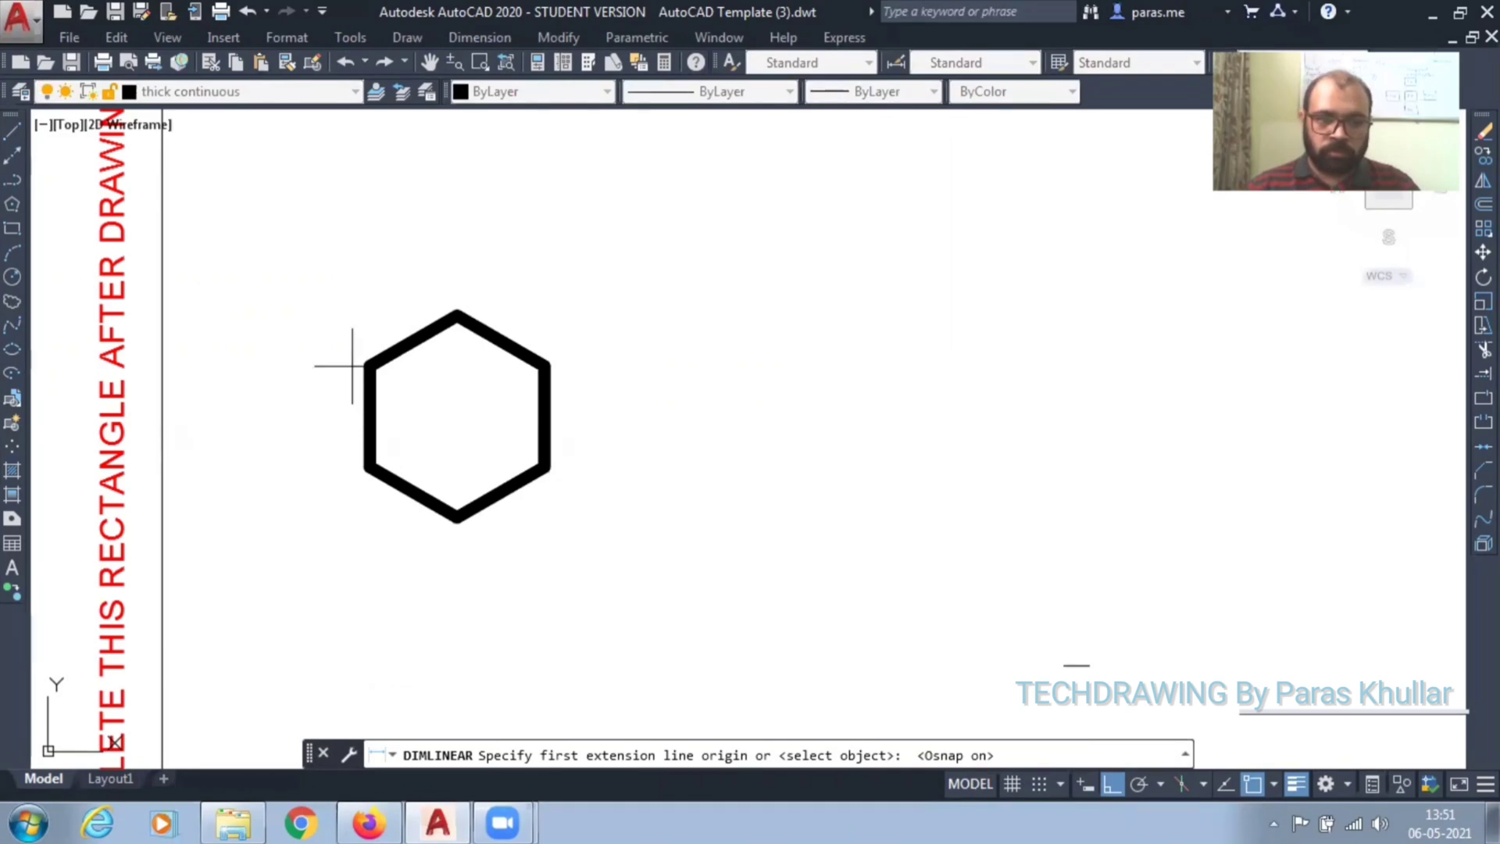
click(362, 364)
click(369, 468)
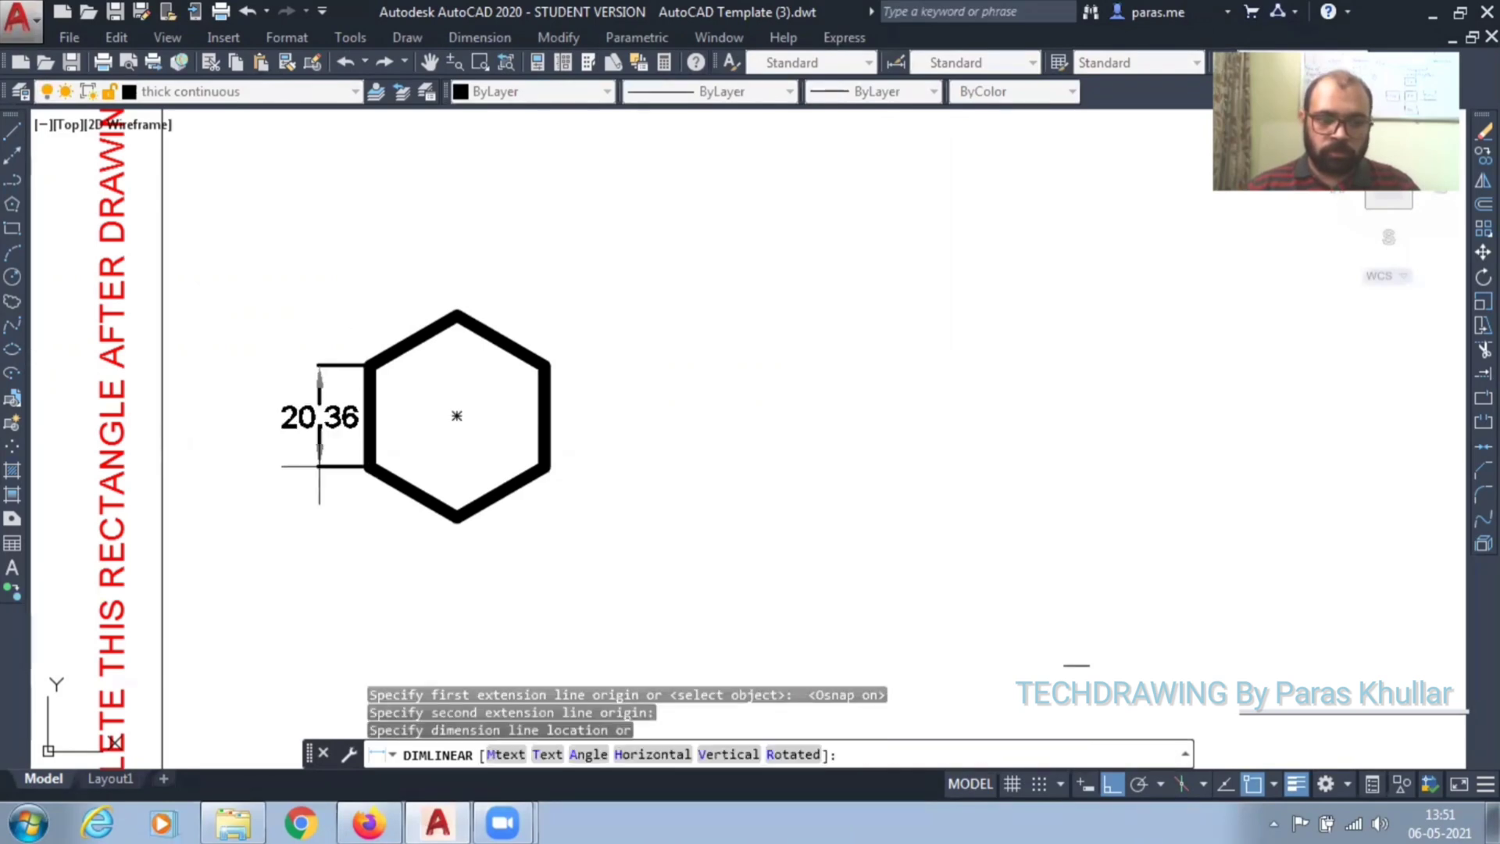
click(311, 466)
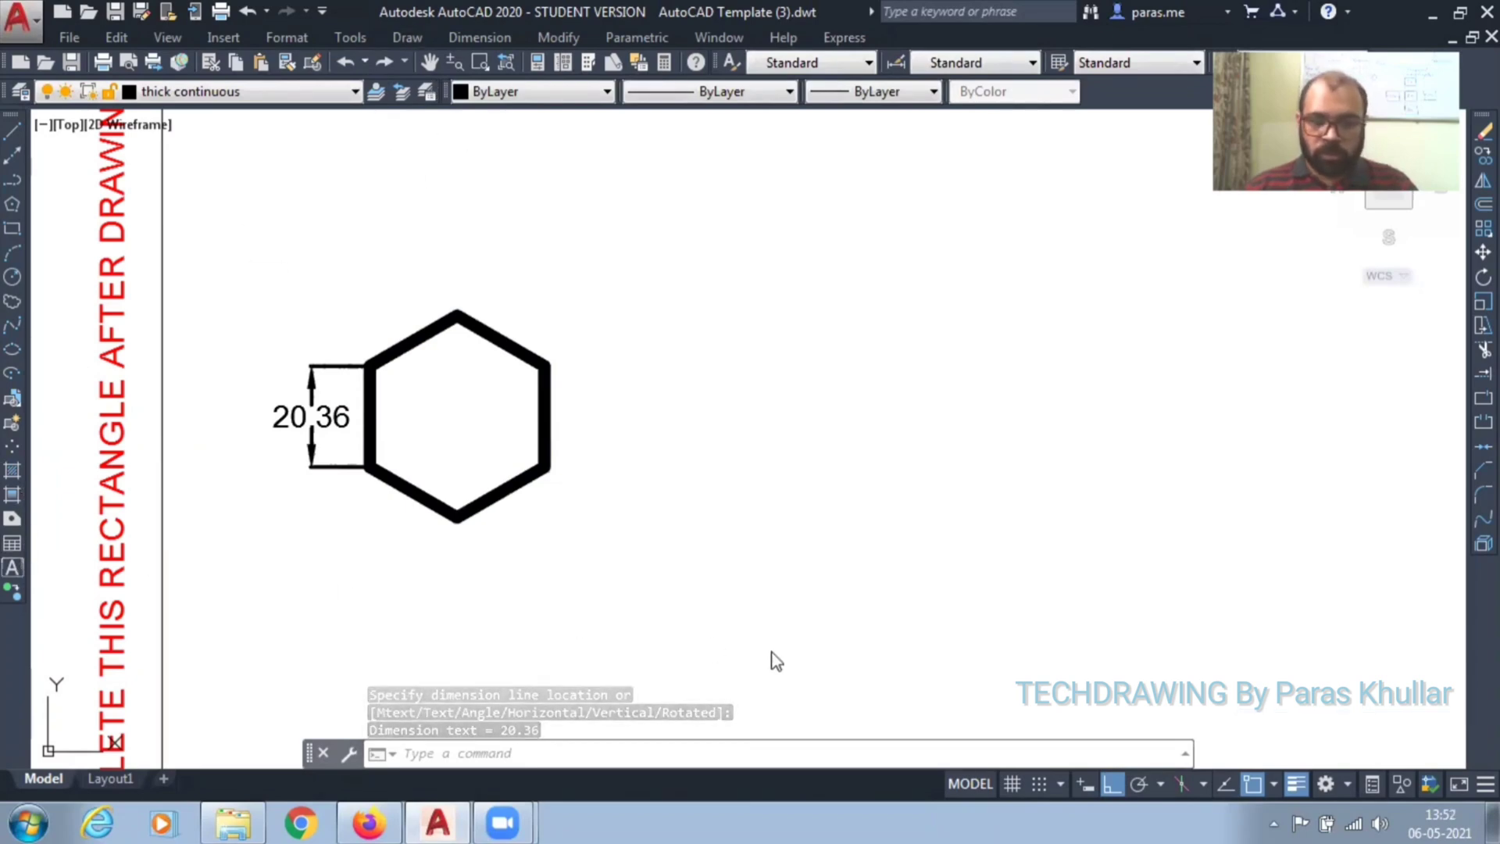
Step: Add the multiline text label "a" in Times New Roman, height 4.0, with object snap off, just outside the hexagon's upper-left corner
click(13, 568)
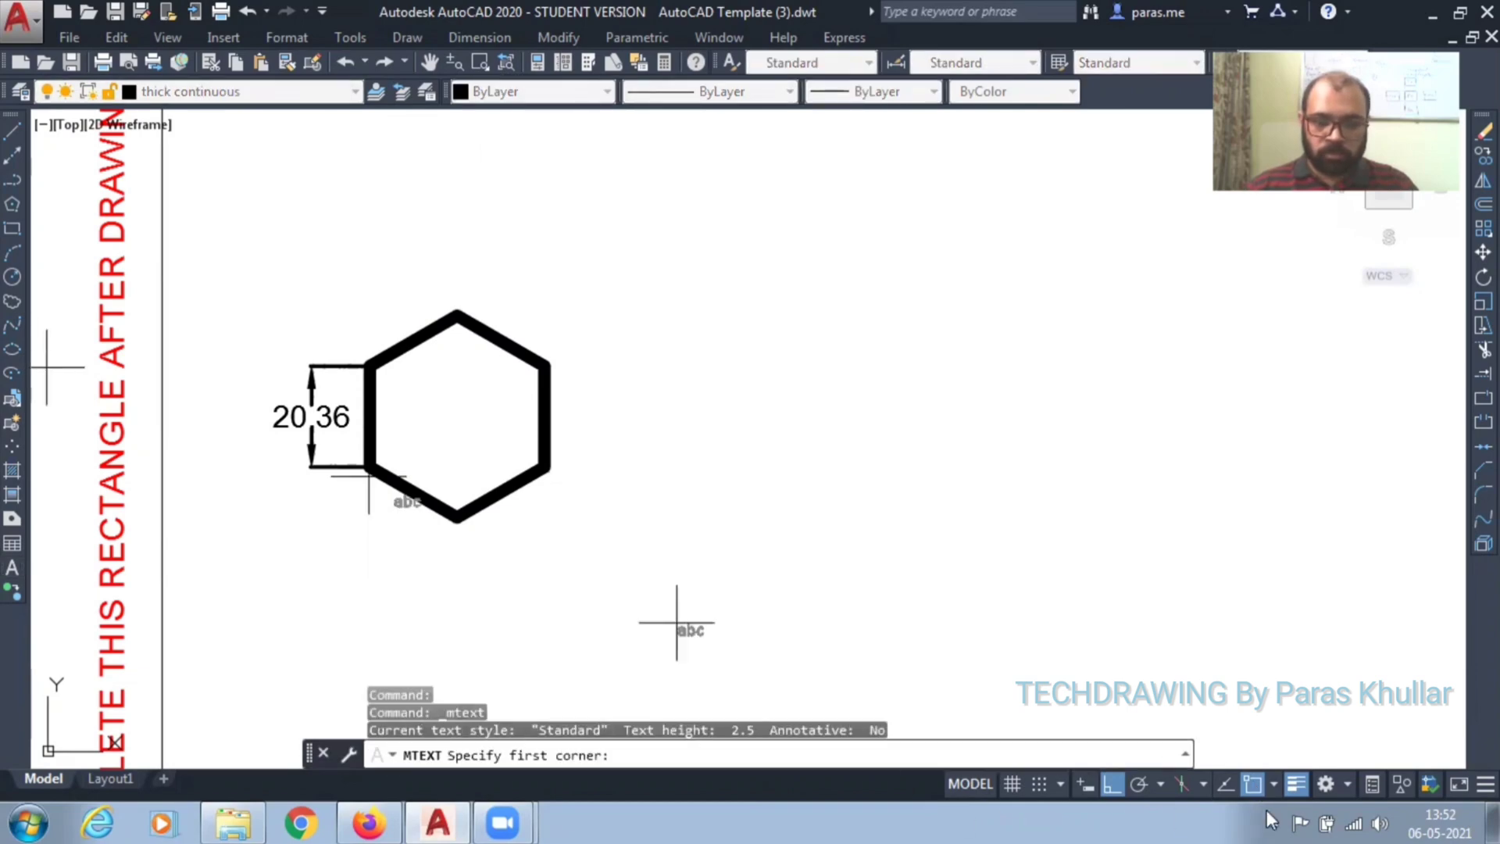
click(1250, 783)
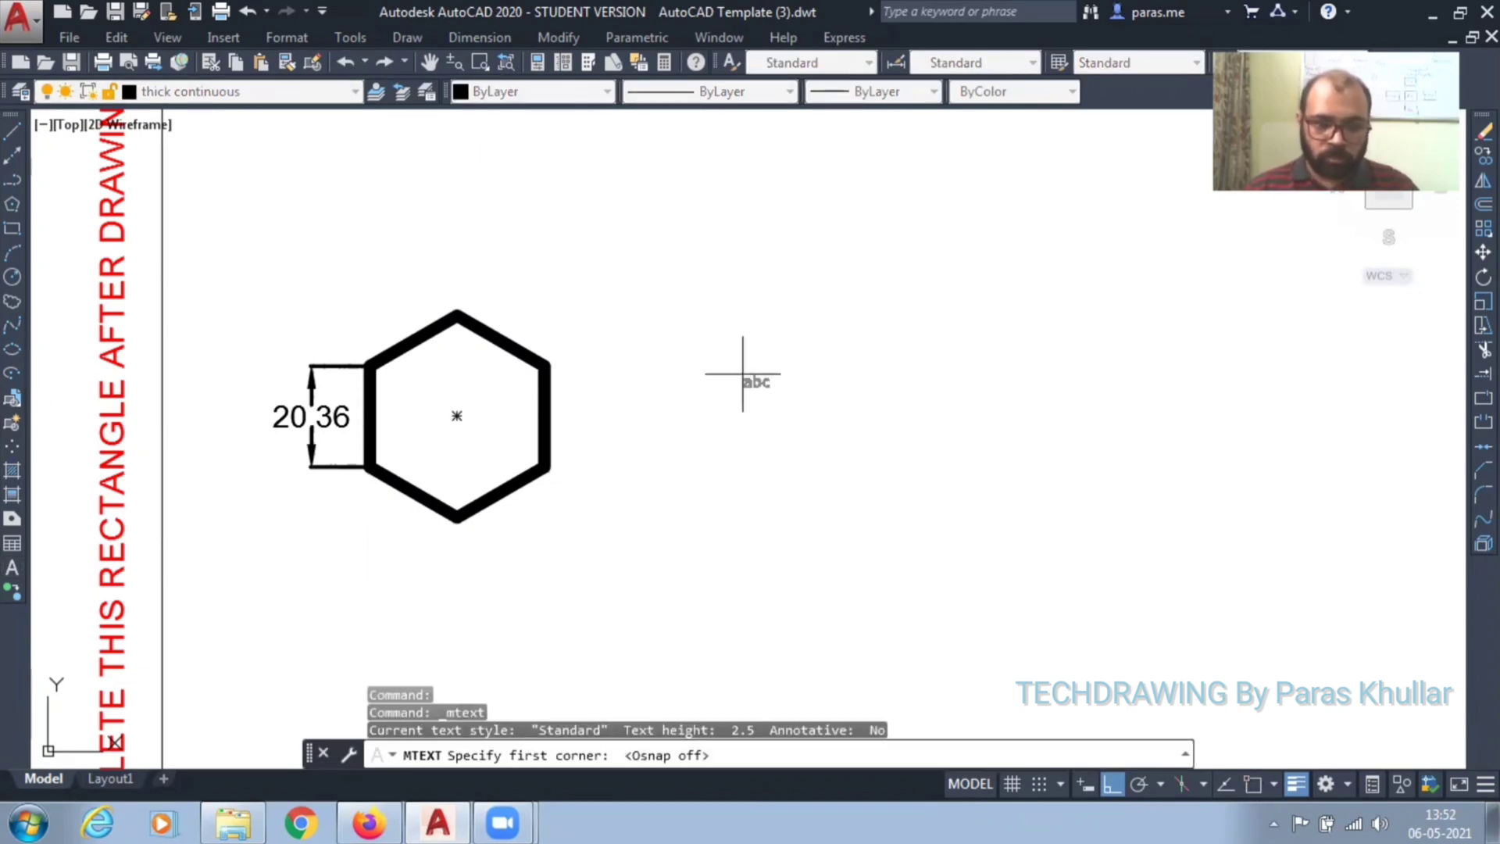
click(334, 314)
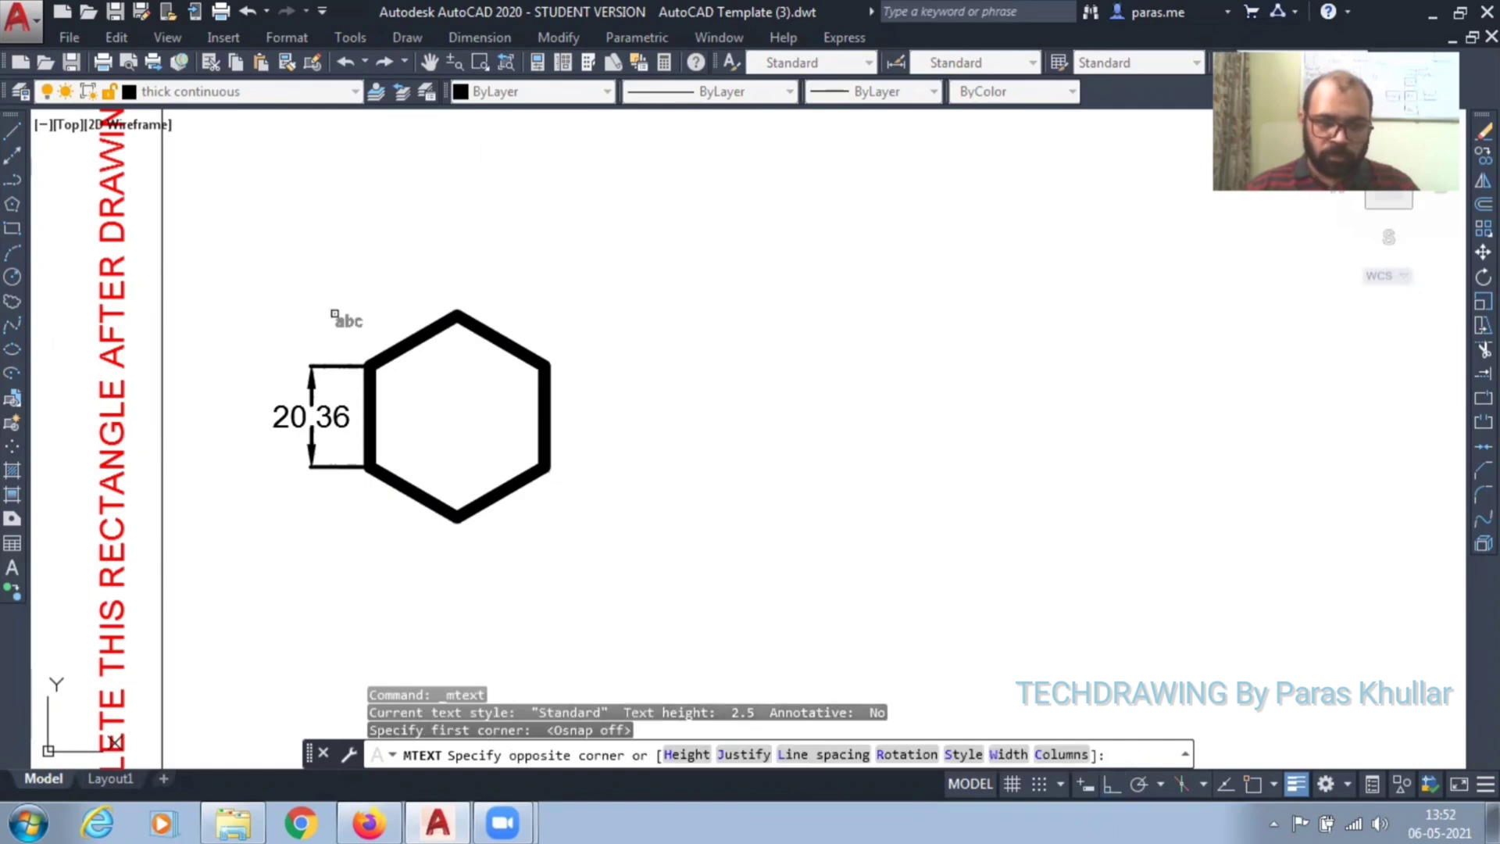
click(371, 355)
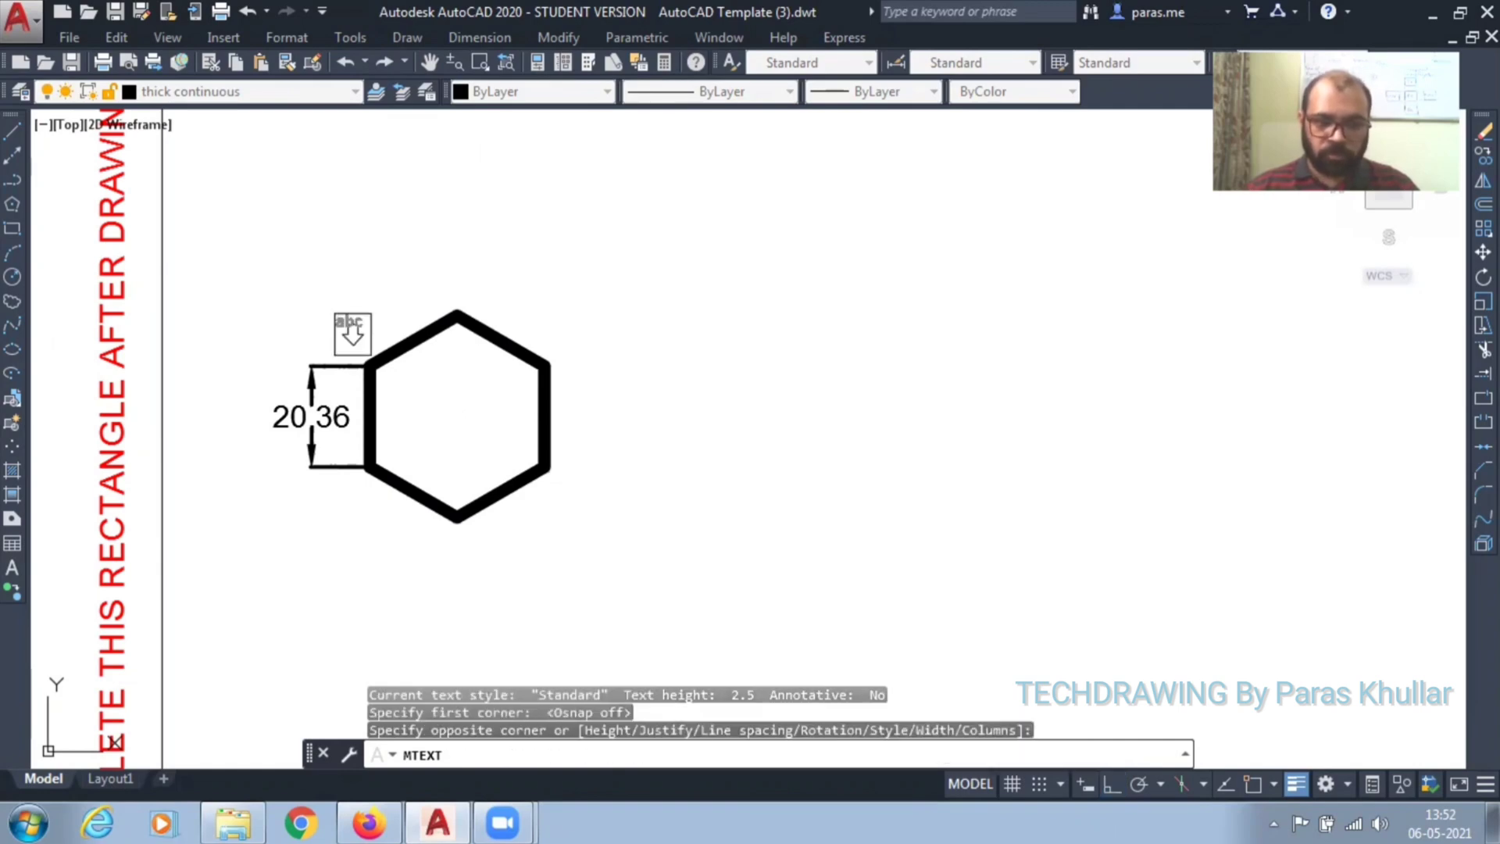
click(175, 182)
click(325, 373)
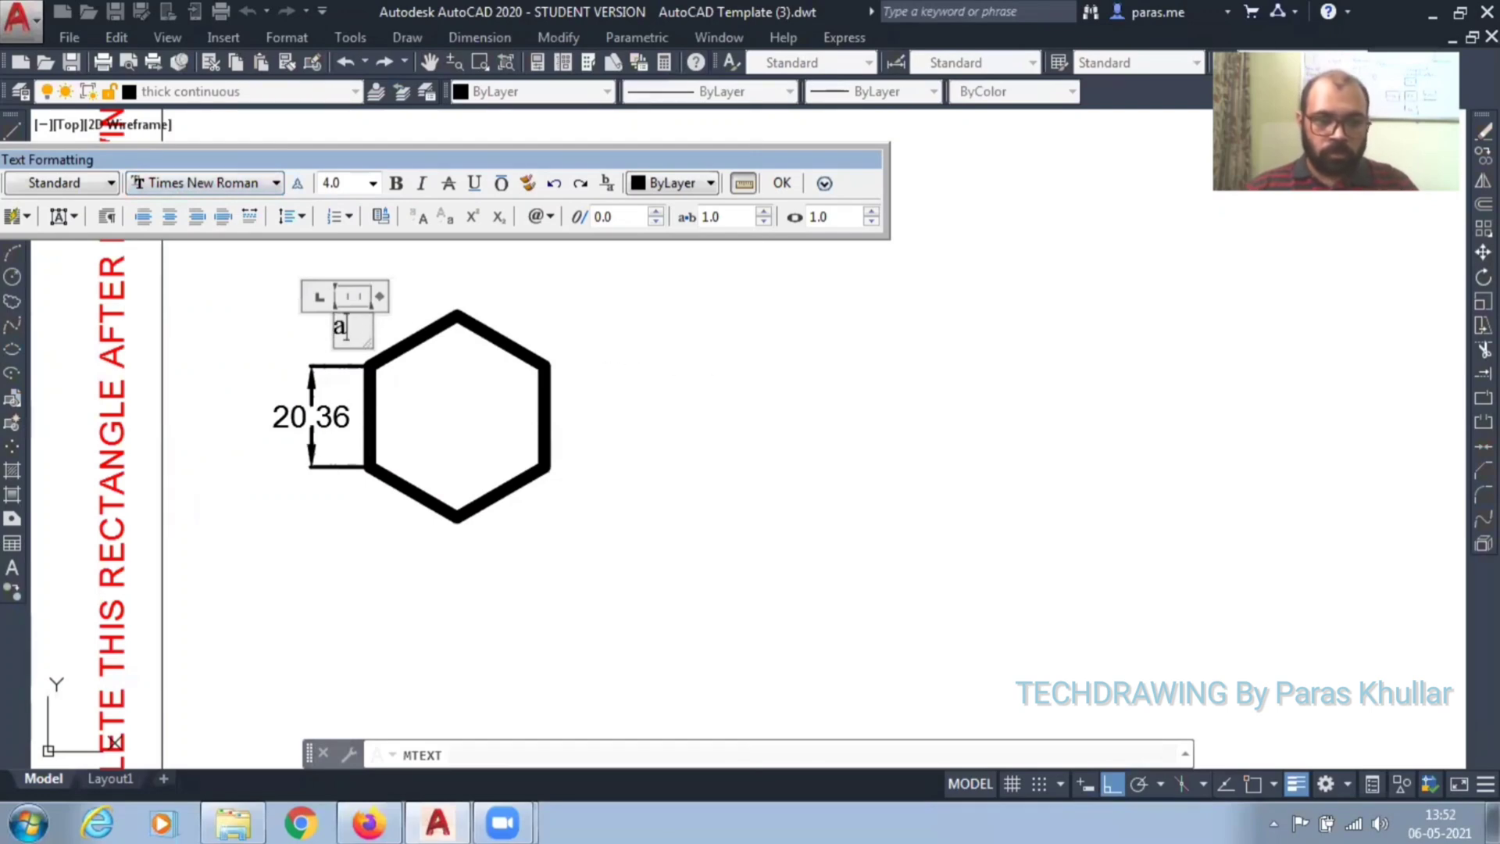
click(391, 344)
click(336, 328)
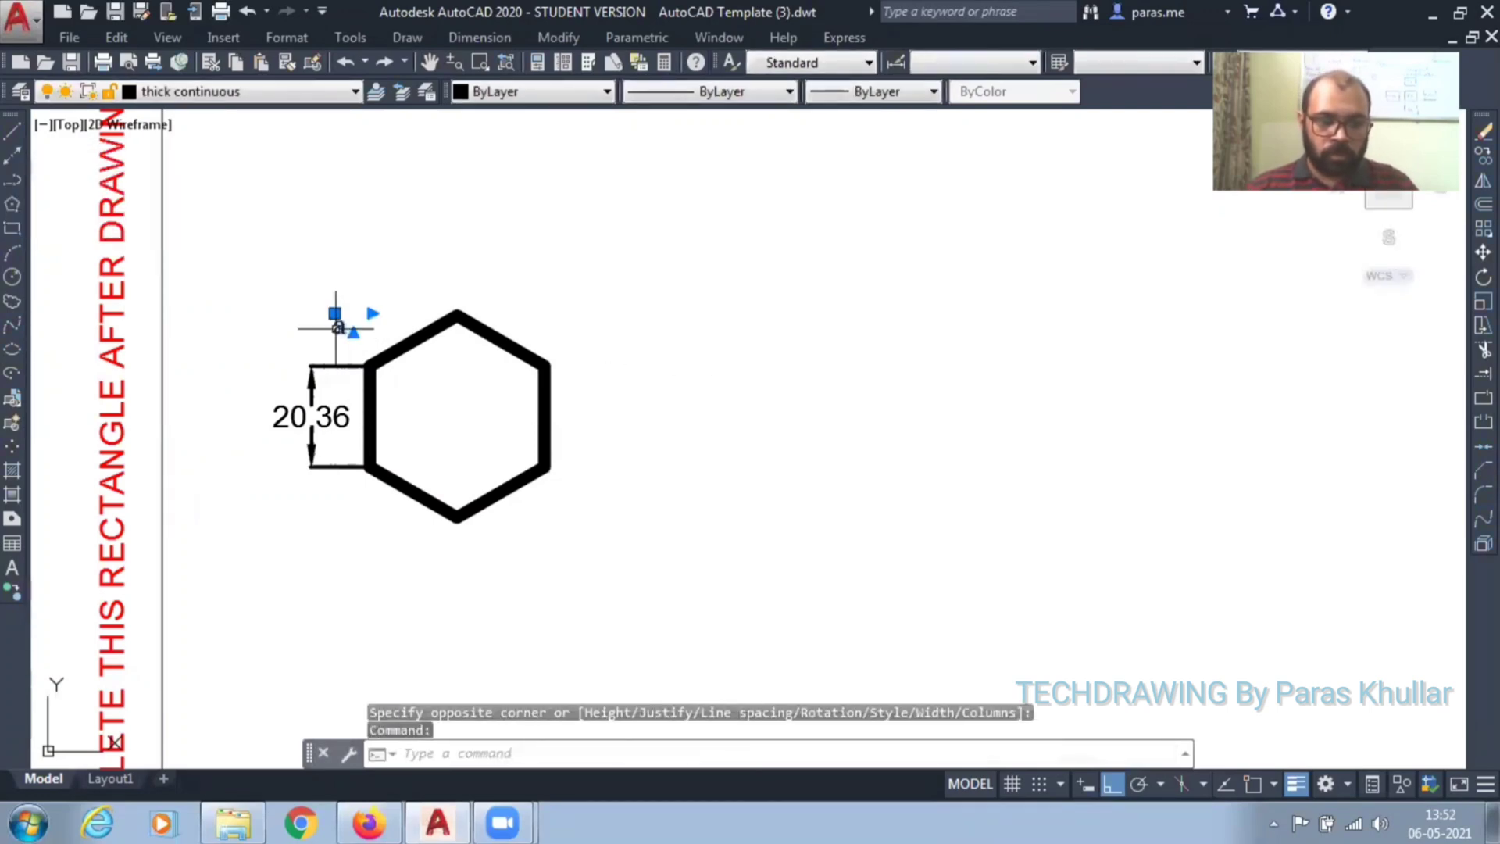
drag(337, 325, 348, 356)
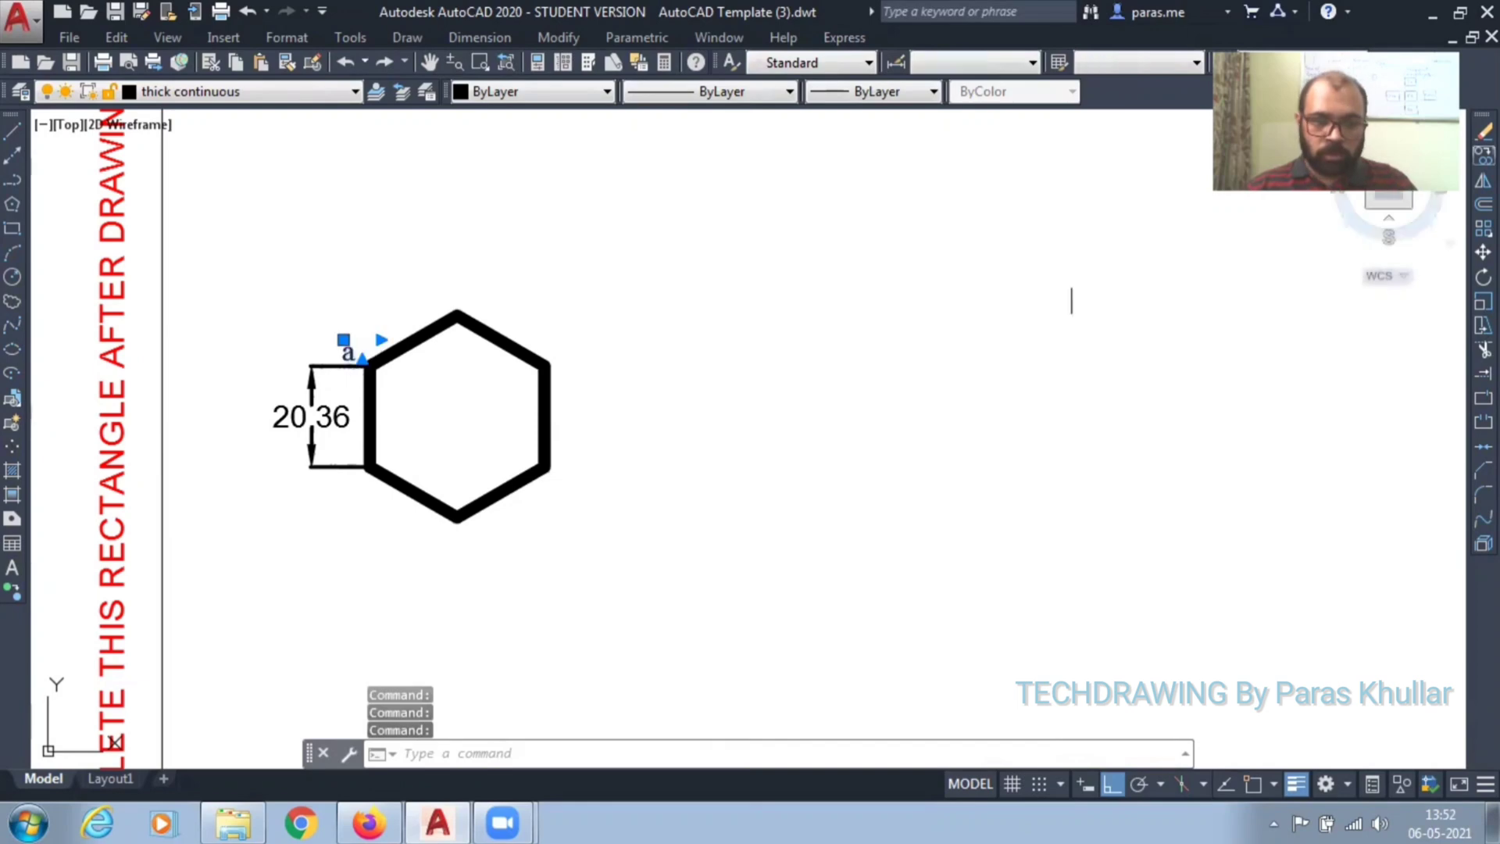
Step: Copy the label "a" to just outside each of the hexagon's other five corners, turning Ortho off for free placement
text(co)
key(space)
click(349, 353)
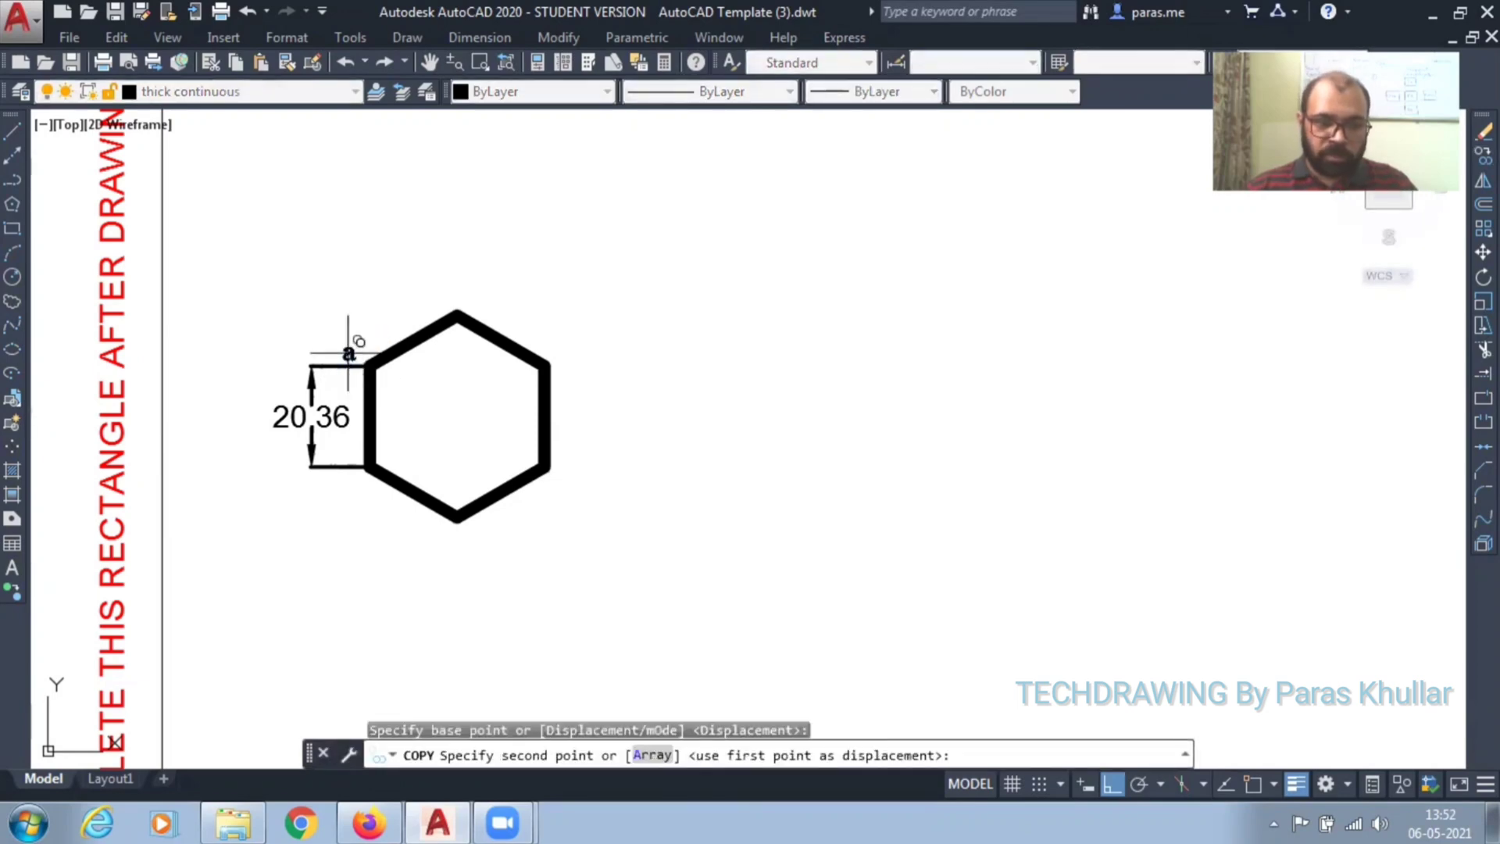
click(365, 483)
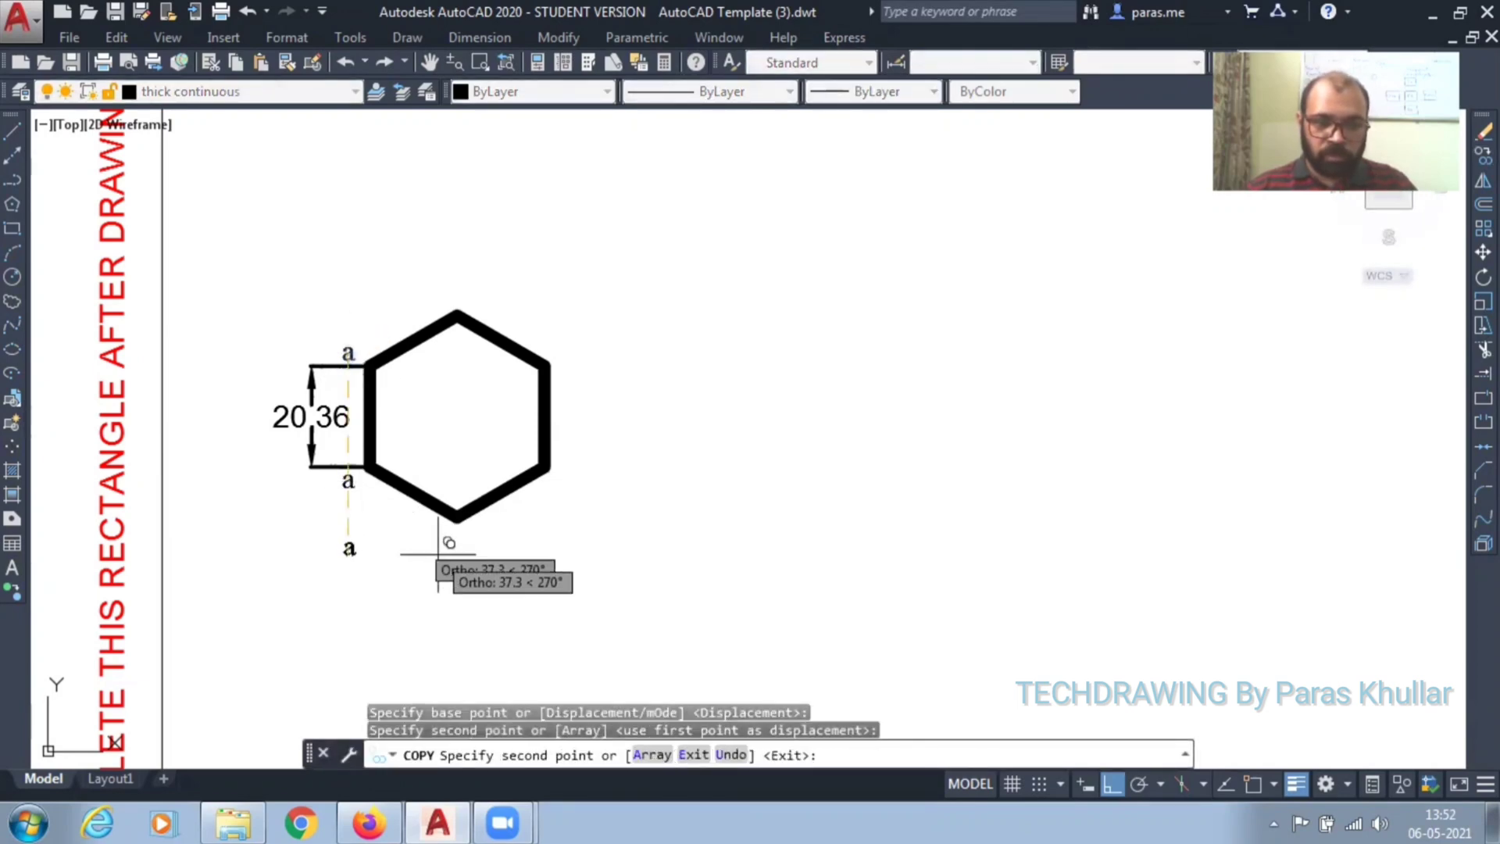
click(1111, 784)
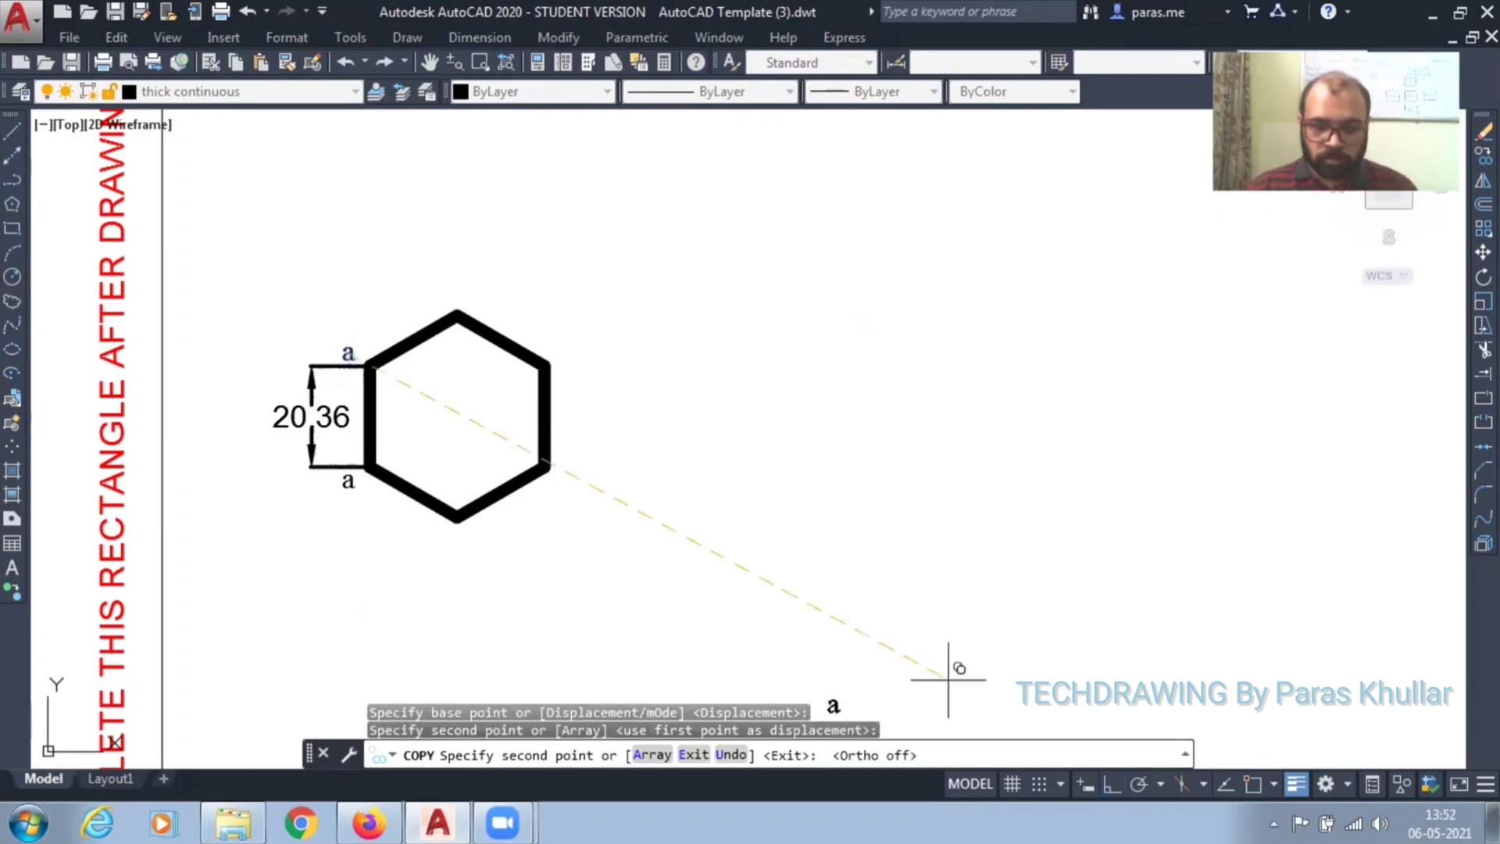
click(453, 540)
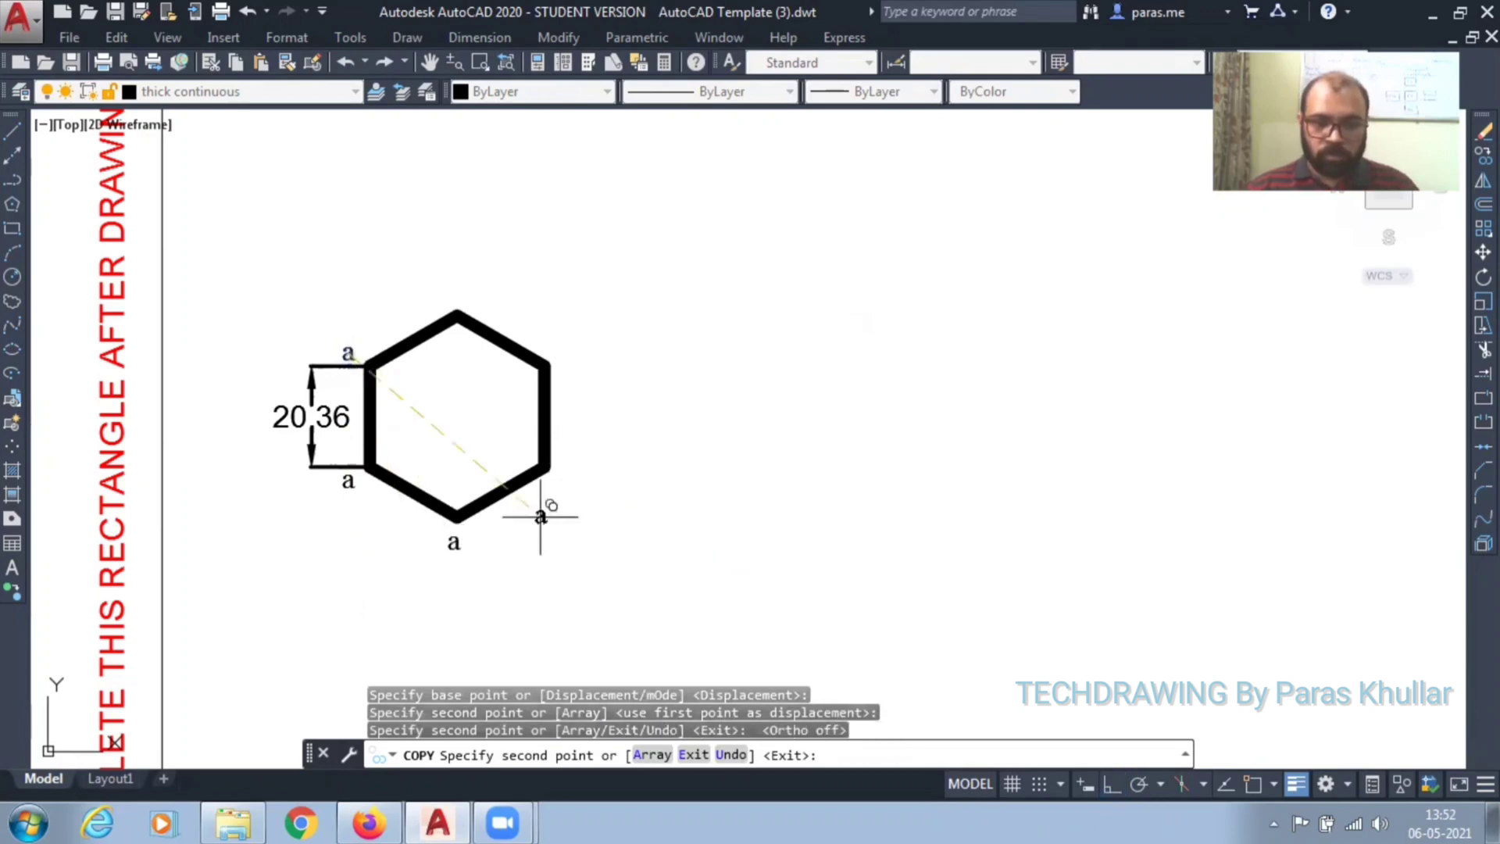
click(556, 484)
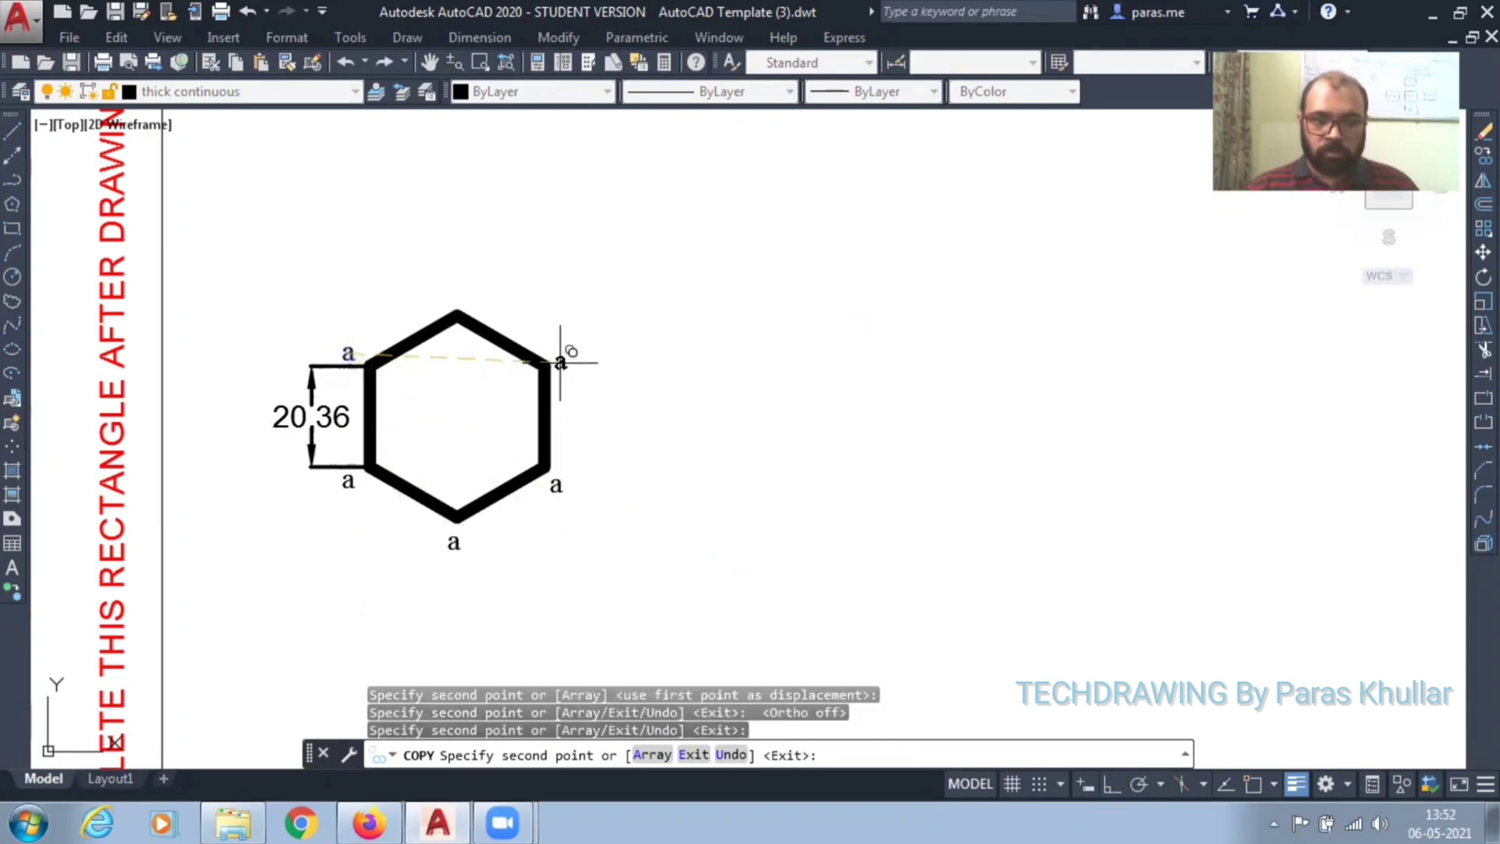
click(559, 361)
click(476, 297)
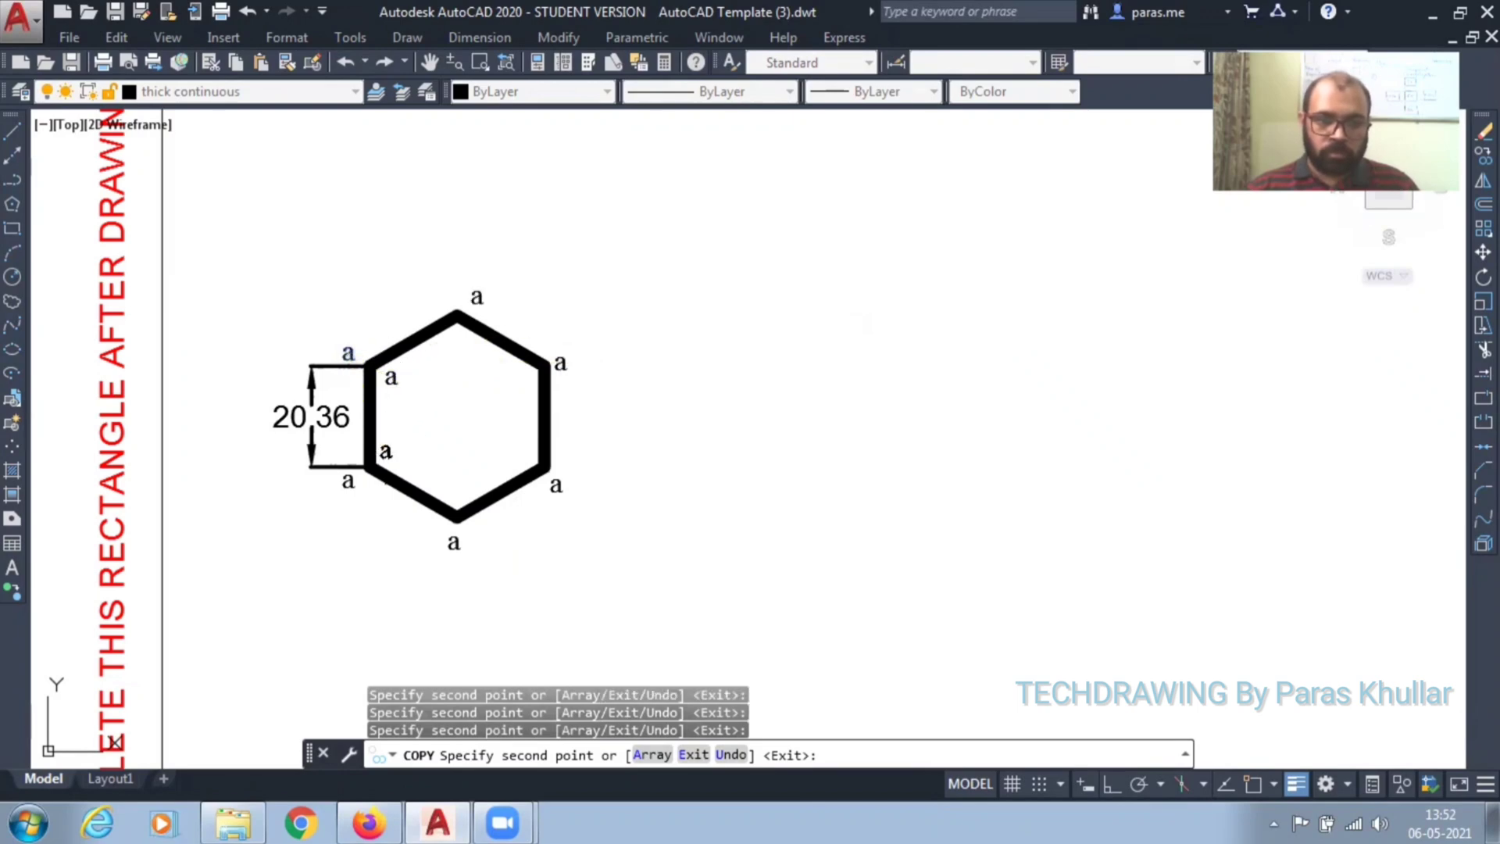
Step: Place further copies of the label "a" just inside the hexagon's remaining corners and end the Copy command
click(386, 451)
click(457, 494)
click(525, 450)
click(457, 334)
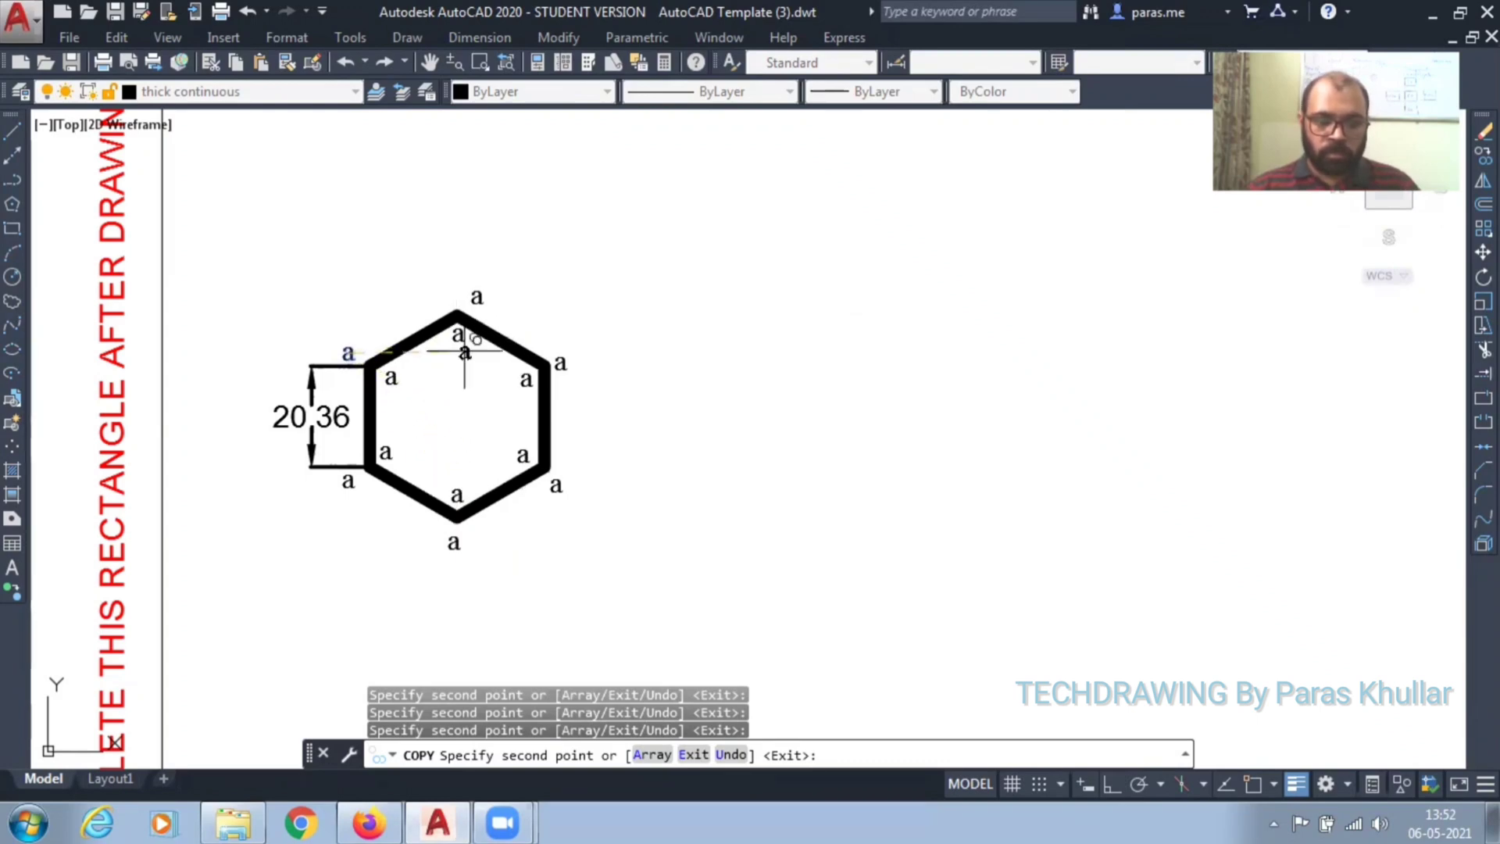
click(527, 379)
key(Escape)
key(Escape)
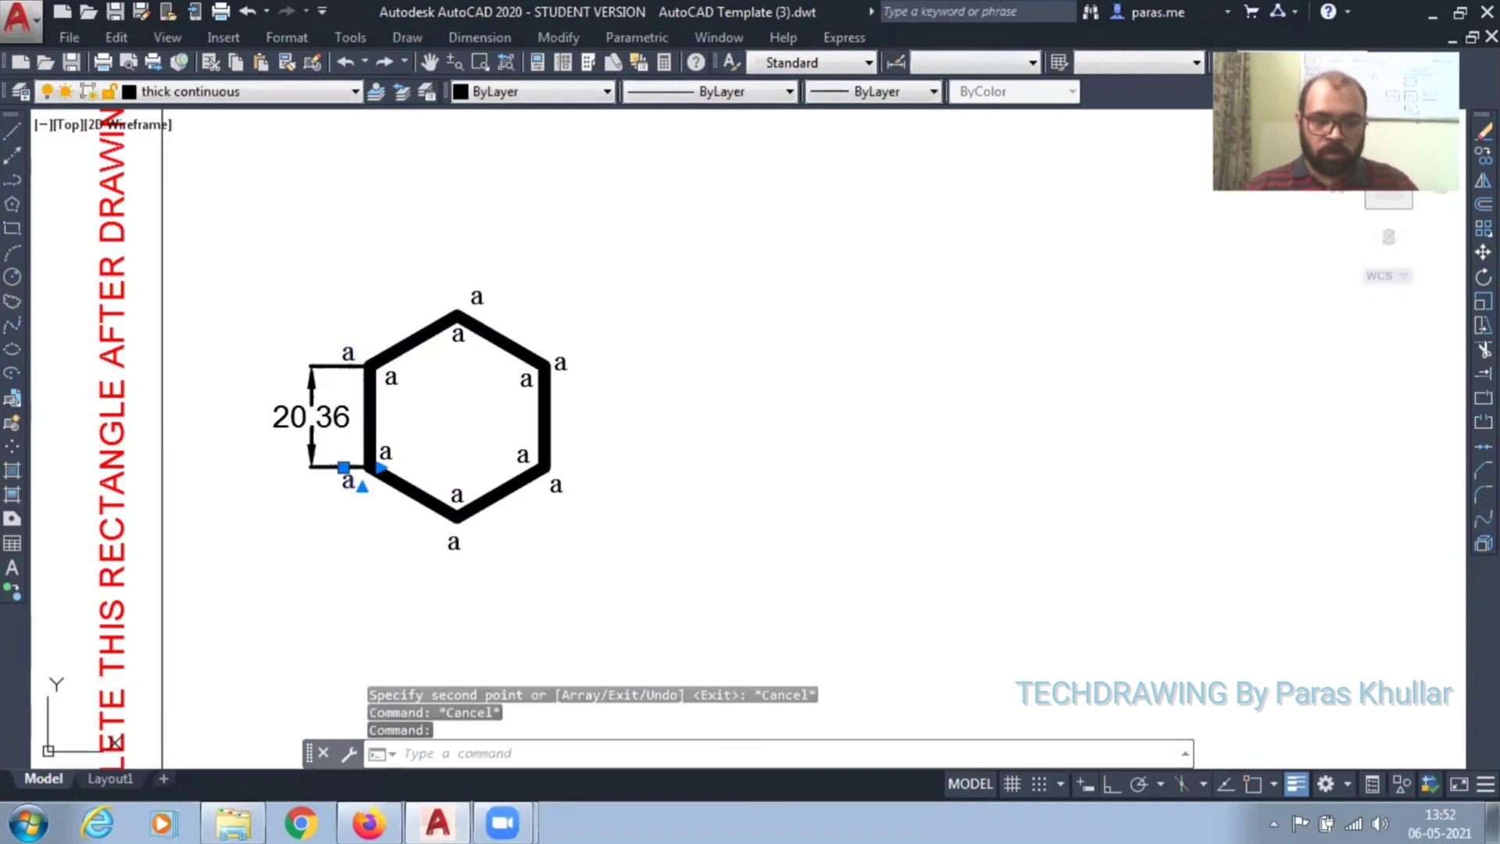
Step: Change the outer labels at the hexagon's lower-left, bottom and lower-right corners to b, c and d
double_click(348, 480)
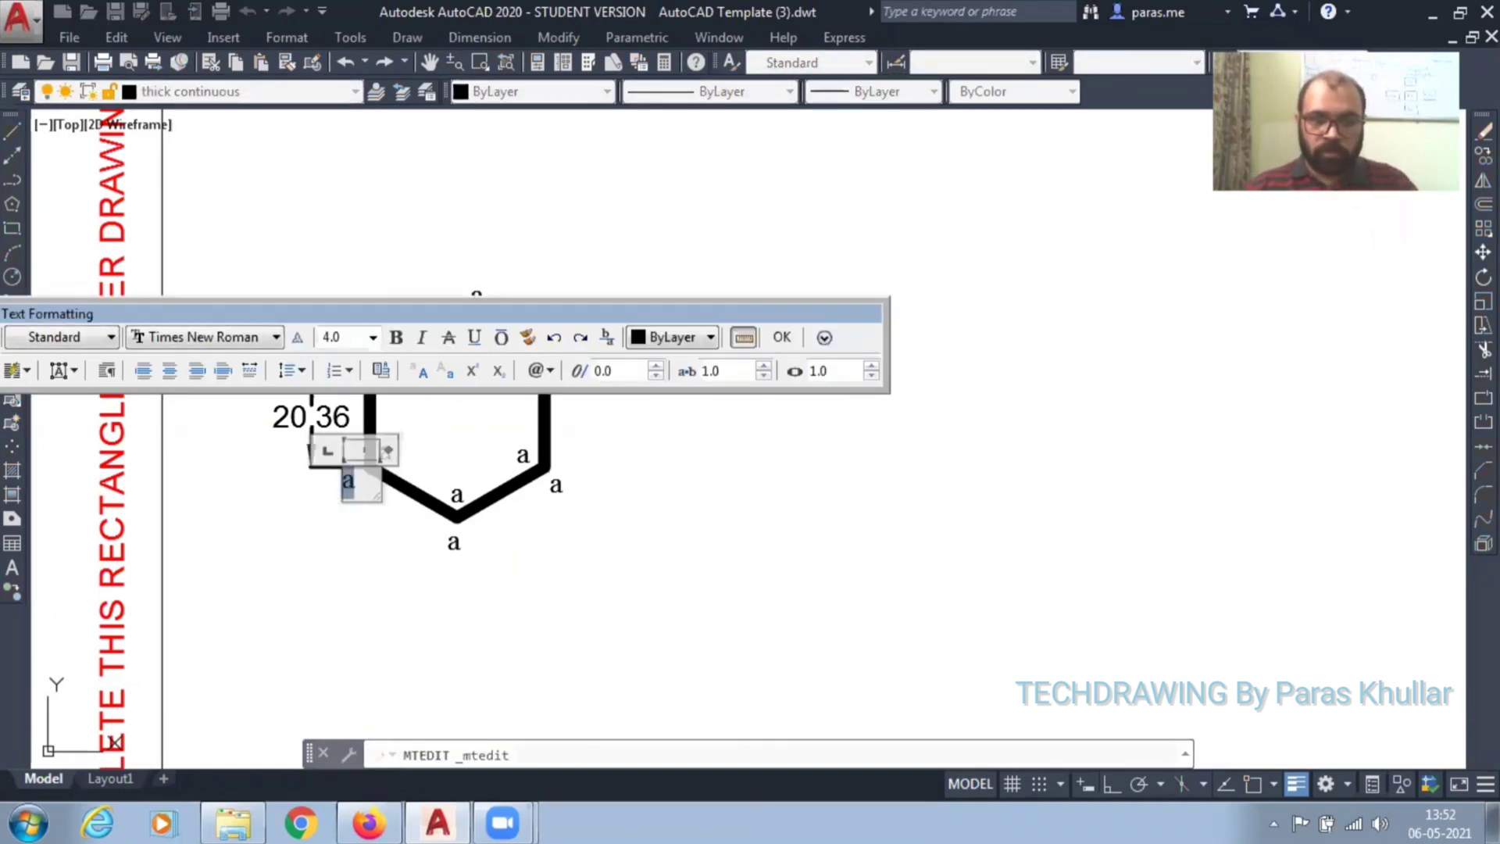
text(b)
click(453, 541)
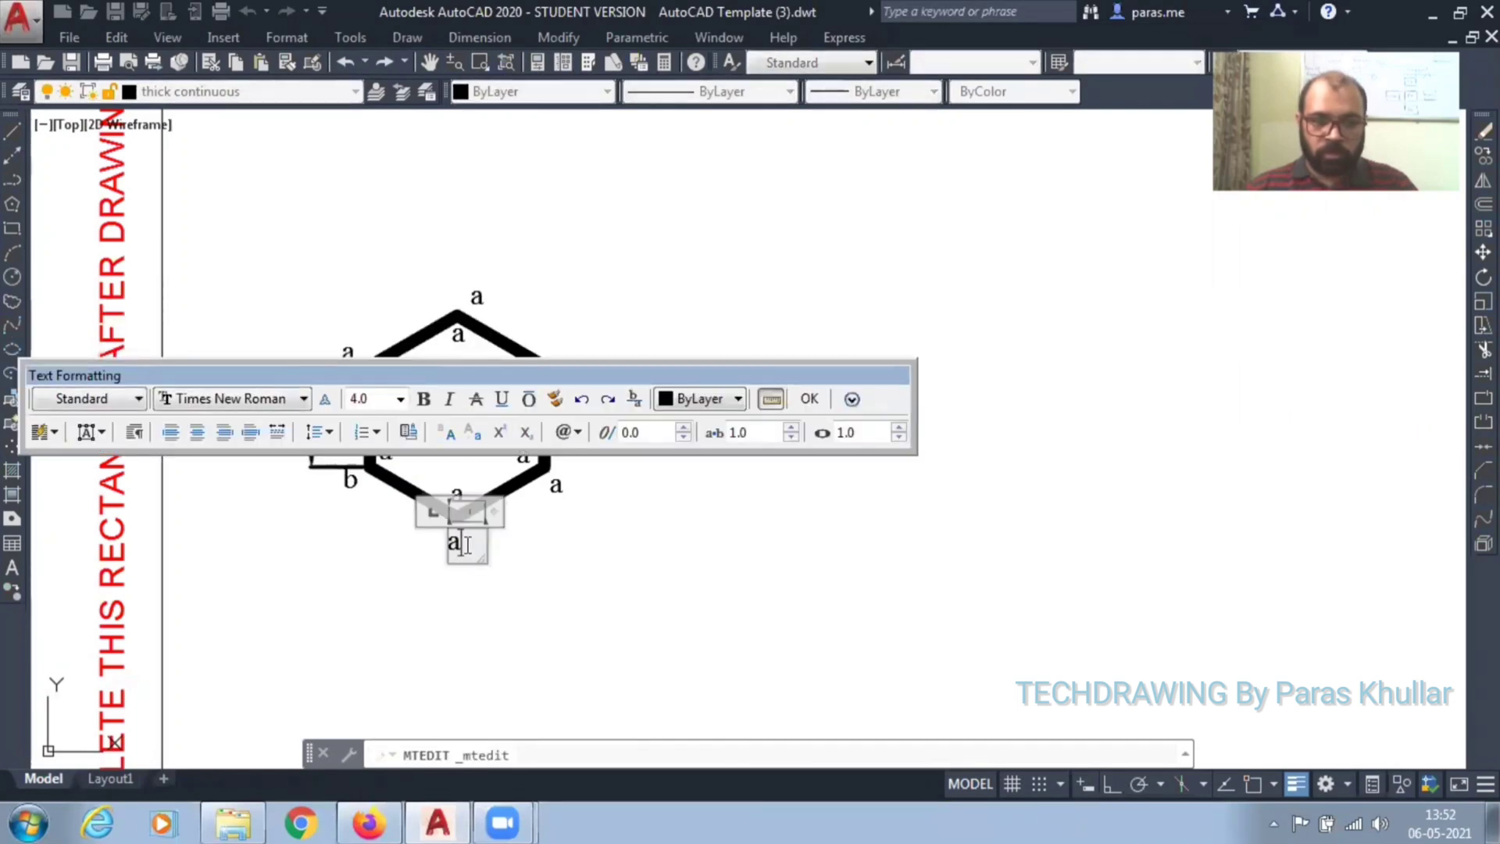
text(c)
click(552, 591)
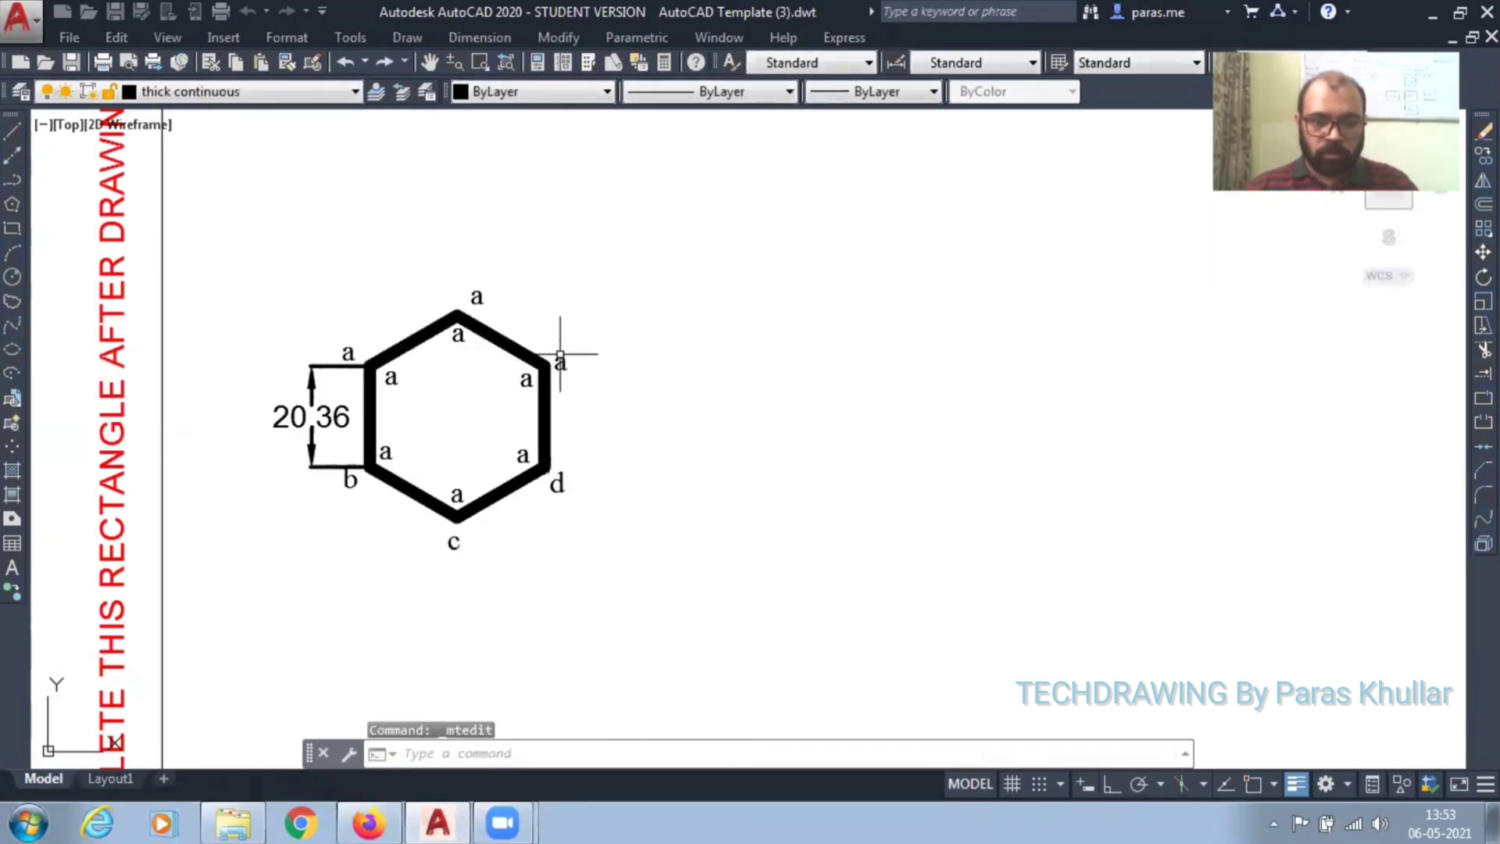
Step: Change the outer labels at the hexagon's upper-right and top corners to e and f
click(560, 361)
double_click(559, 363)
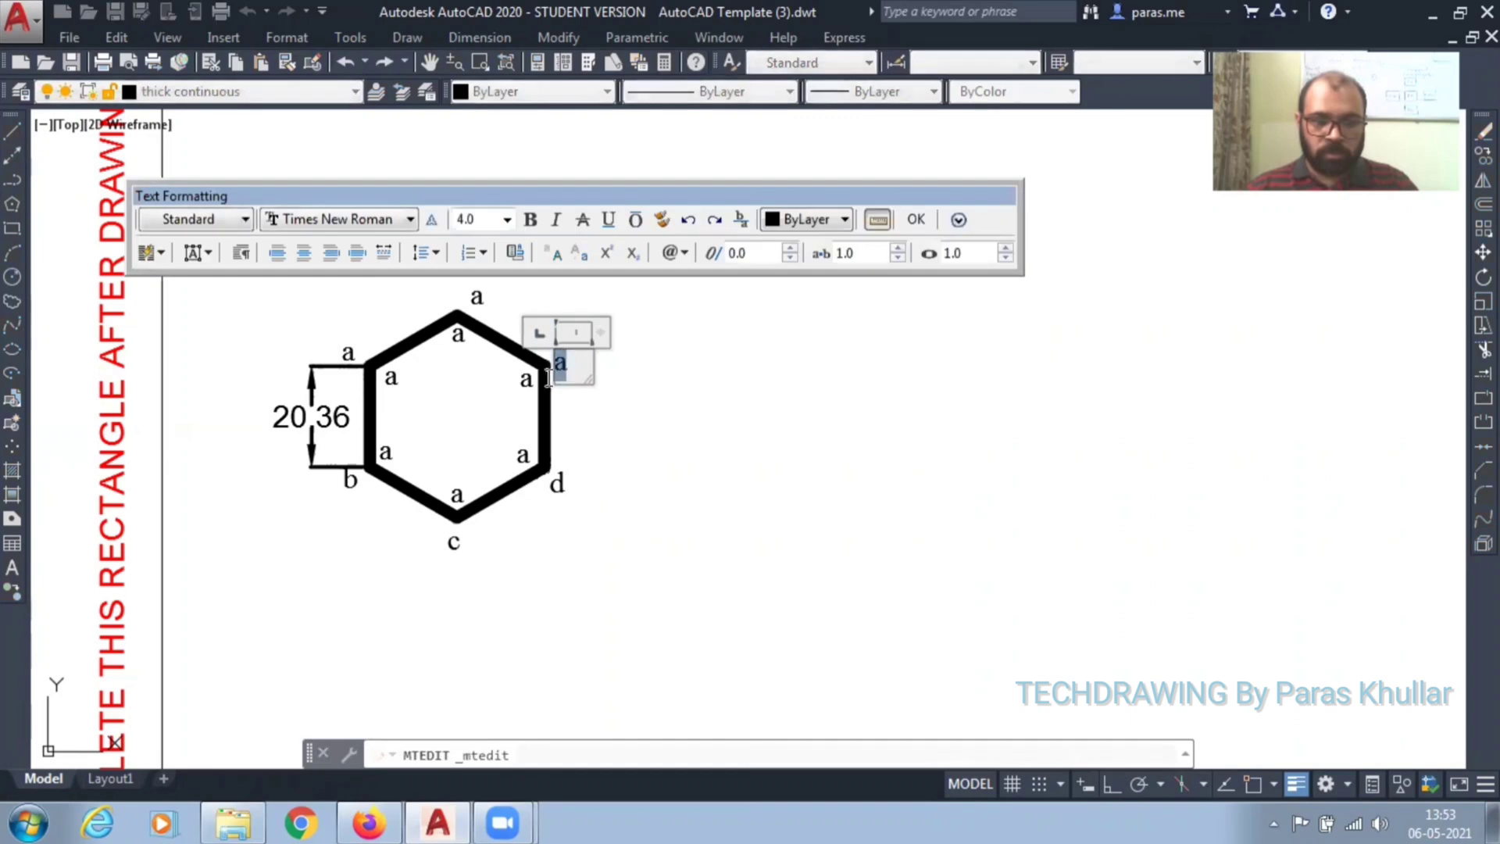
text(e)
click(746, 439)
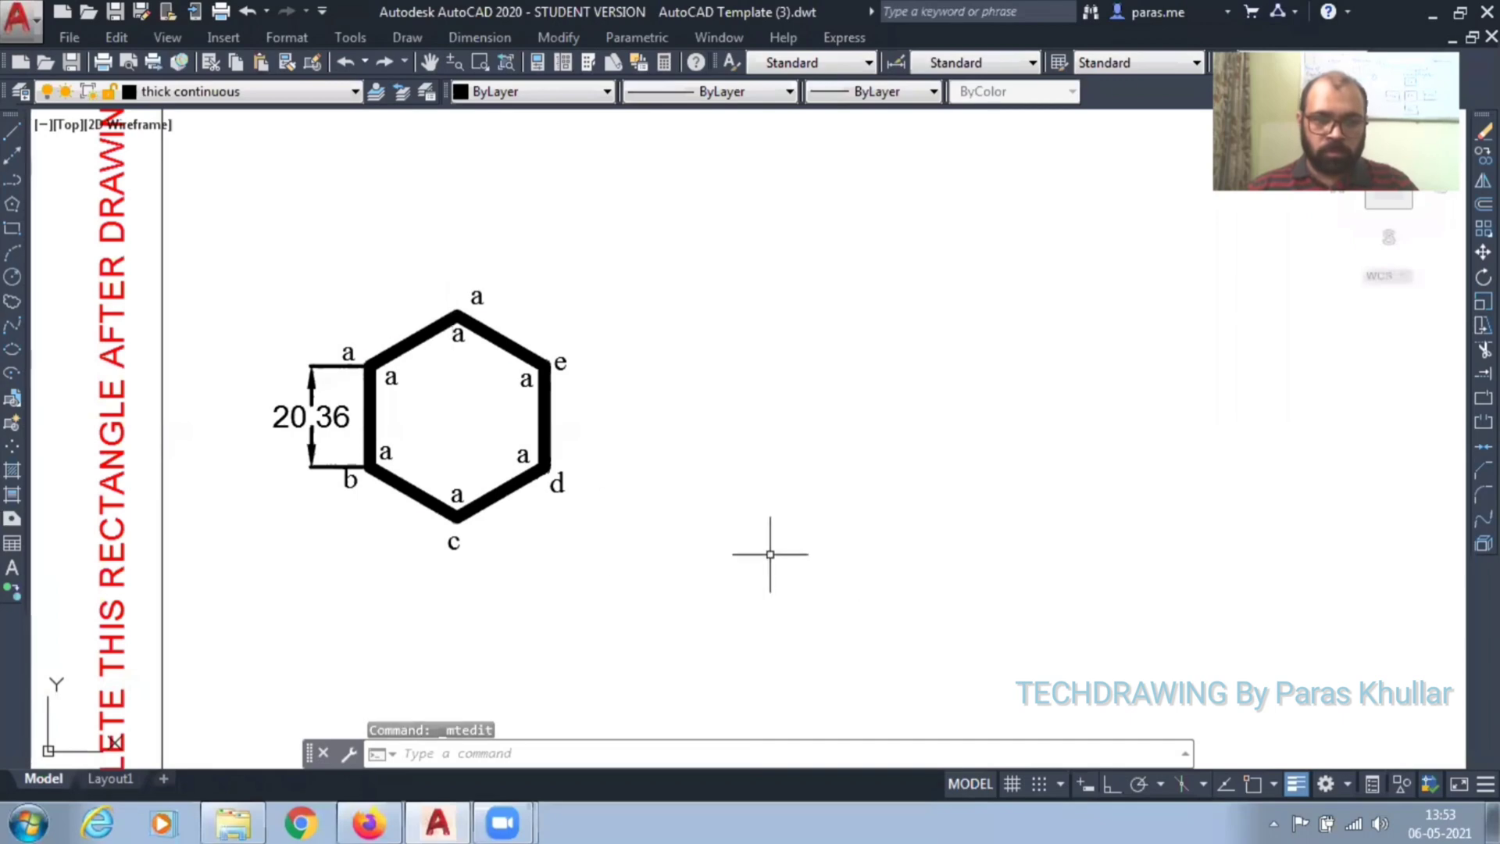
click(477, 297)
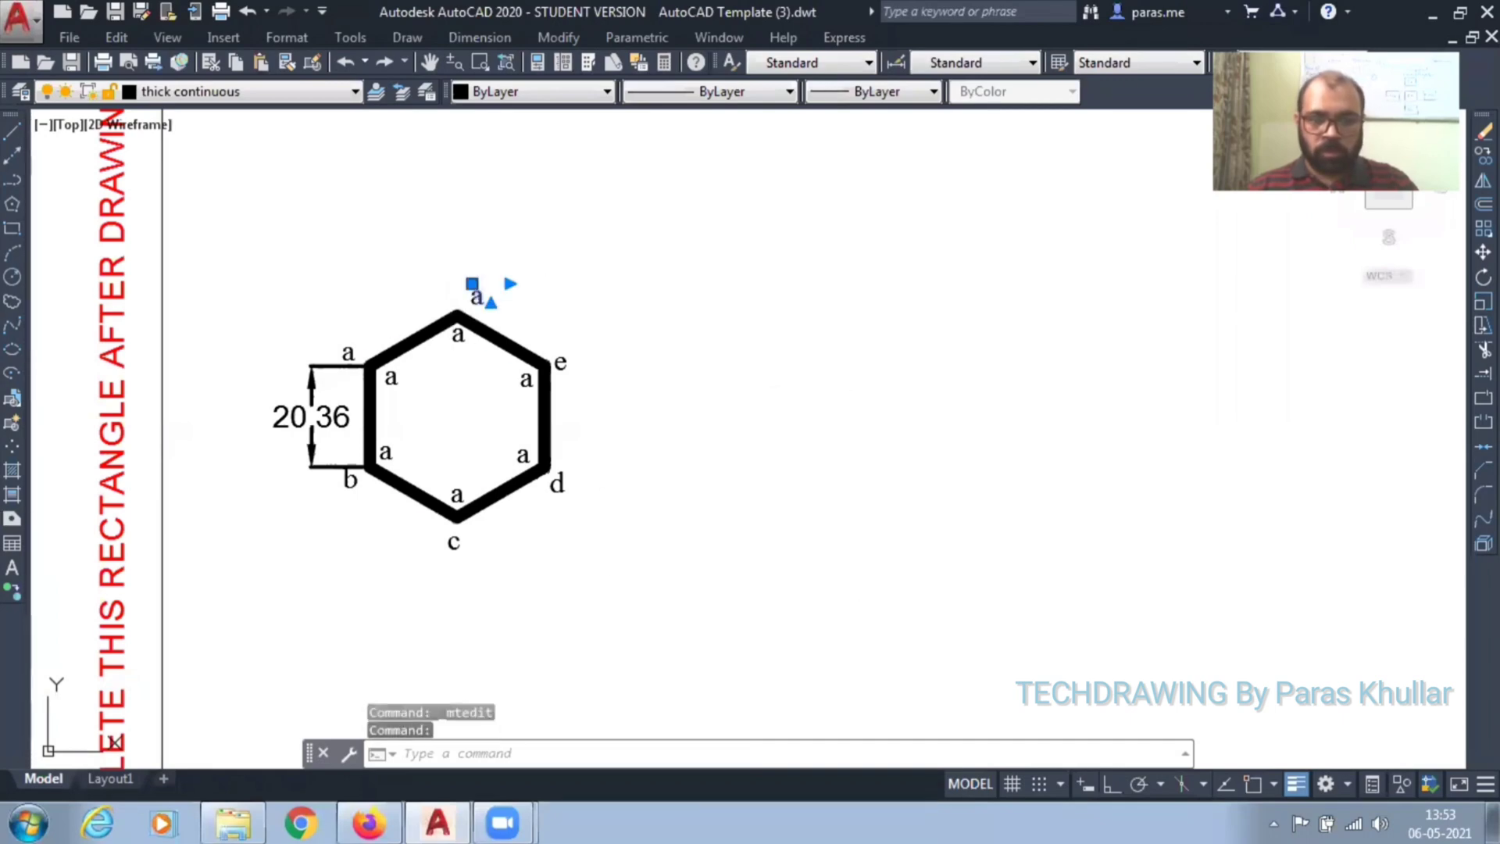
double_click(479, 298)
text(f)
click(388, 369)
Step: Change the inner labels at the hexagon's upper-left and lower-left corners to p and q
click(387, 369)
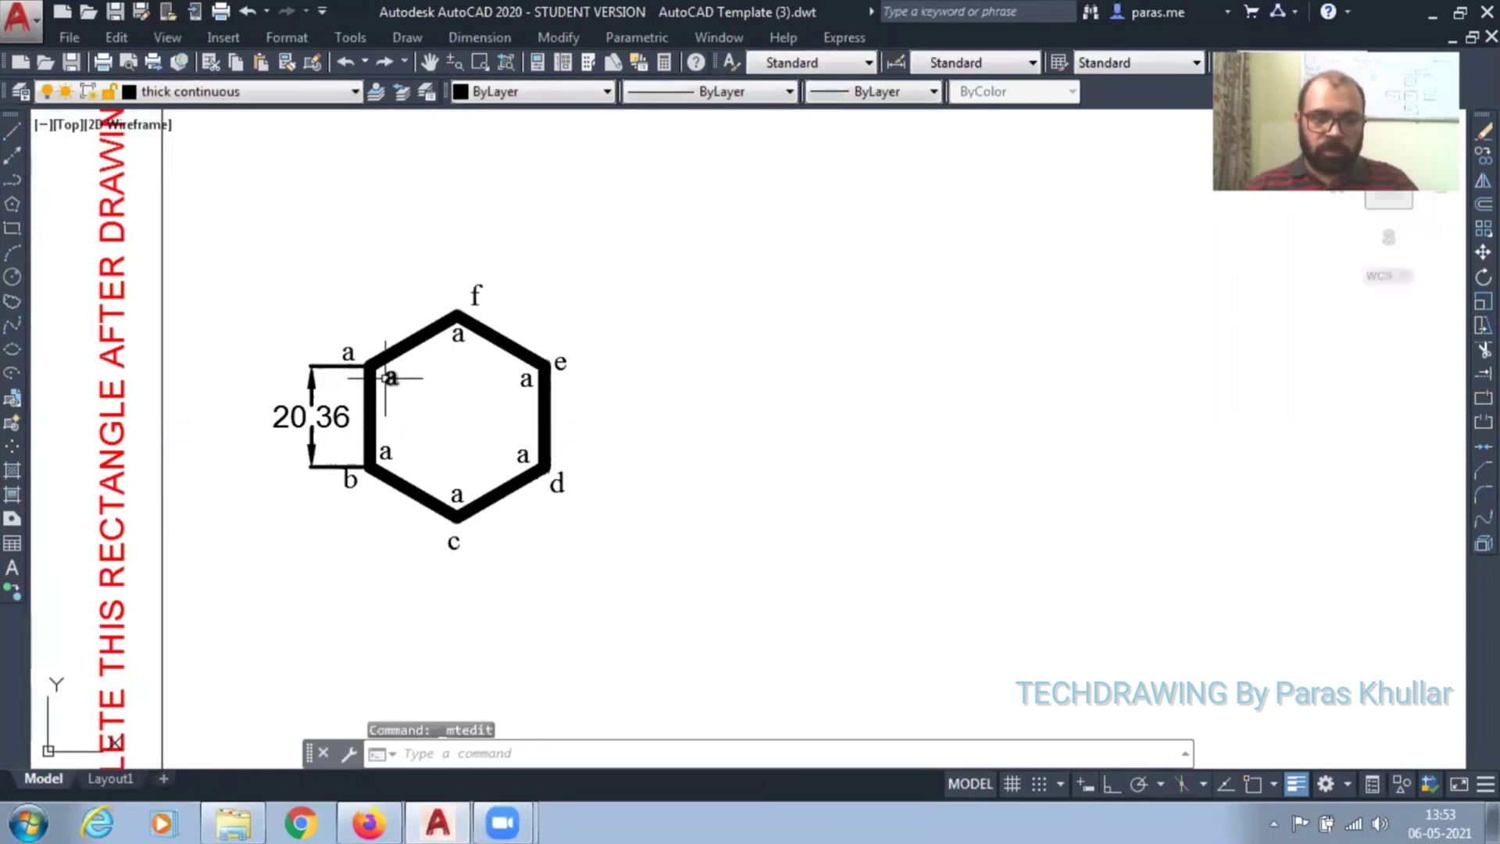
double_click(388, 378)
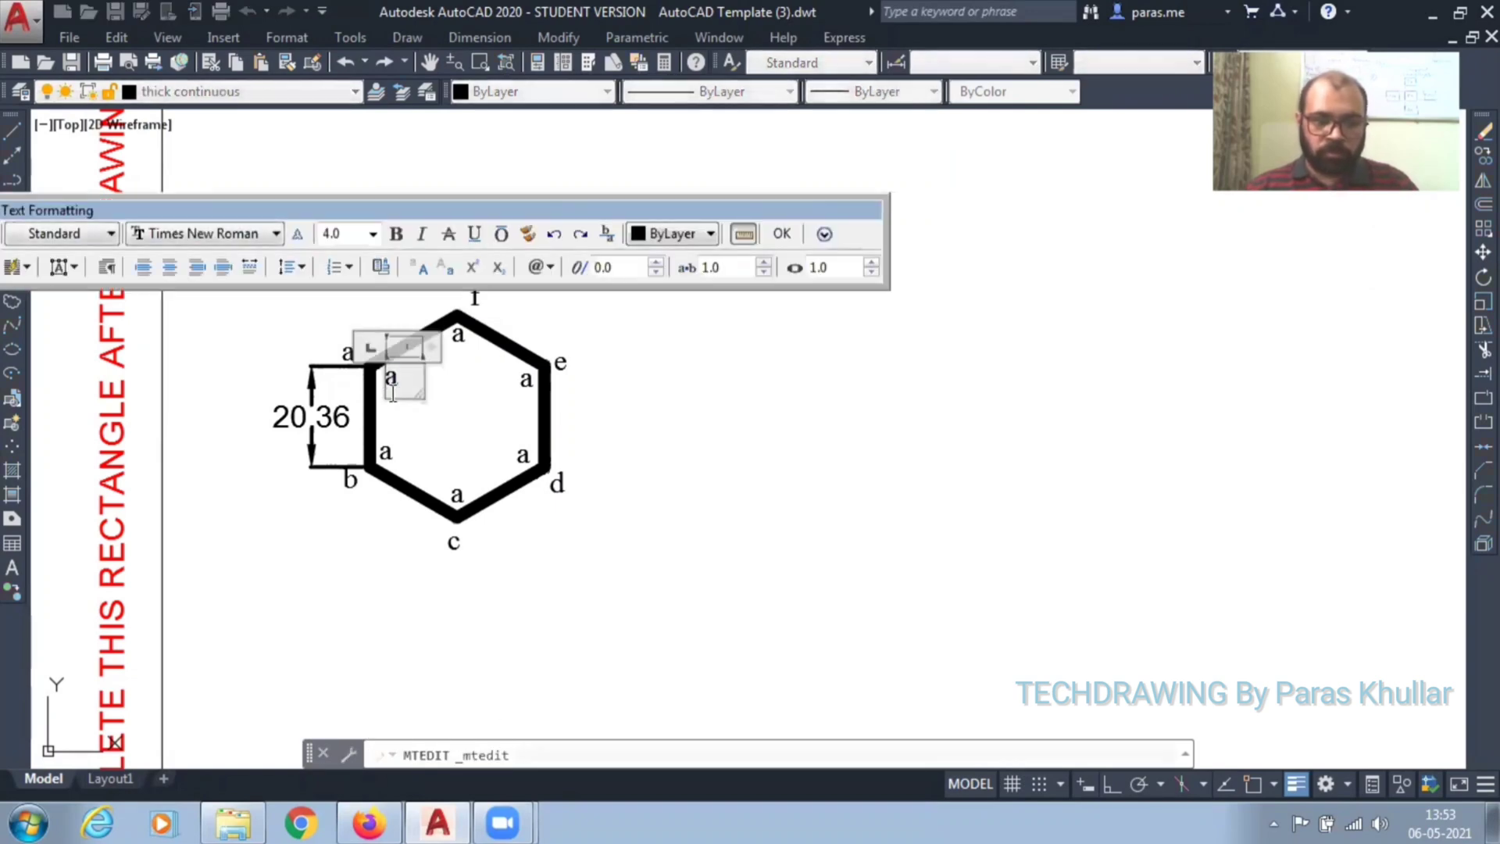
text(p)
click(388, 454)
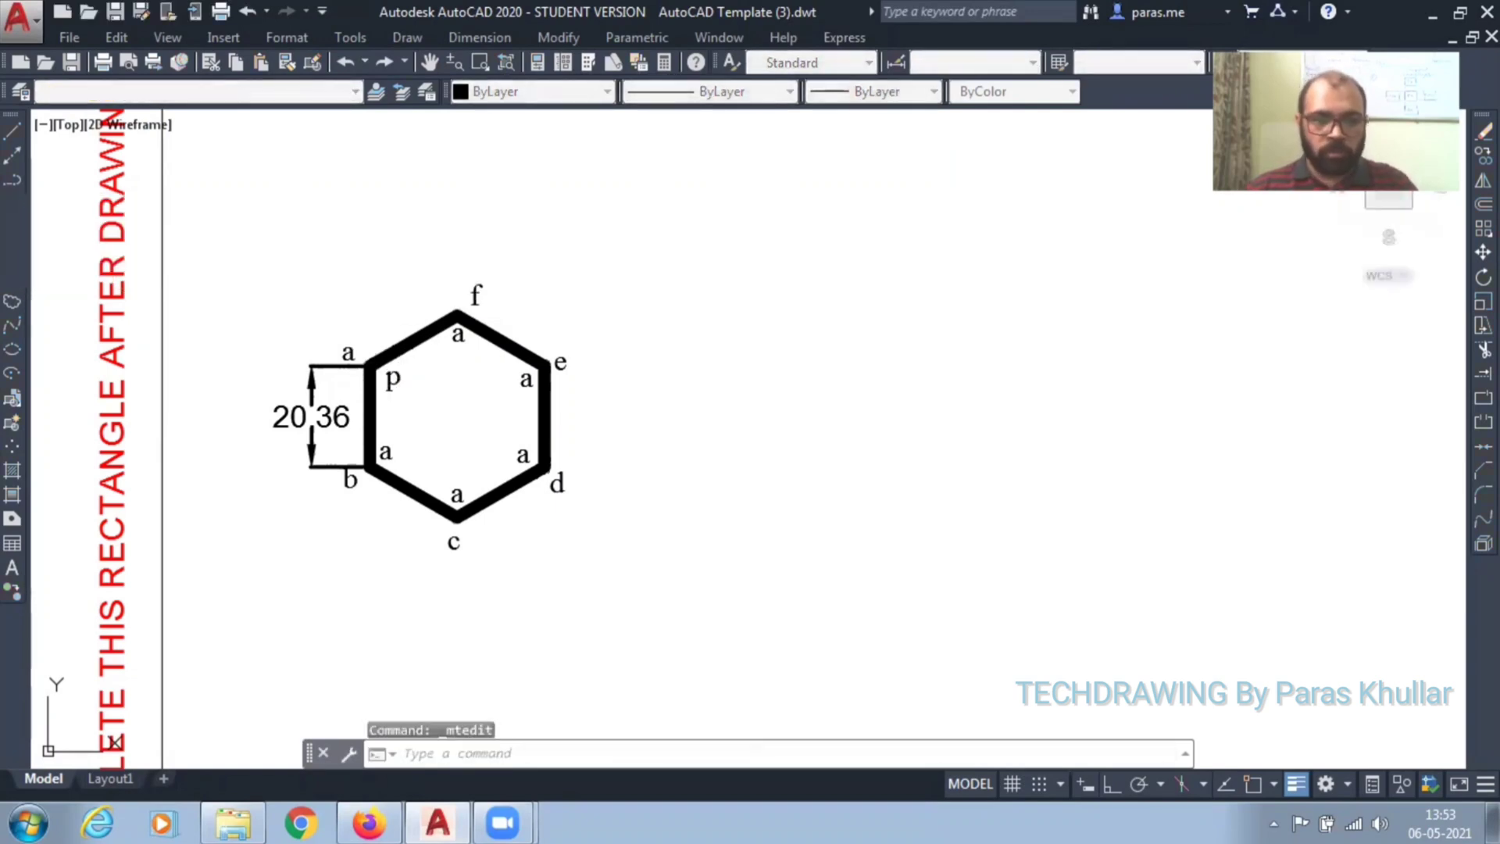
click(387, 453)
double_click(385, 454)
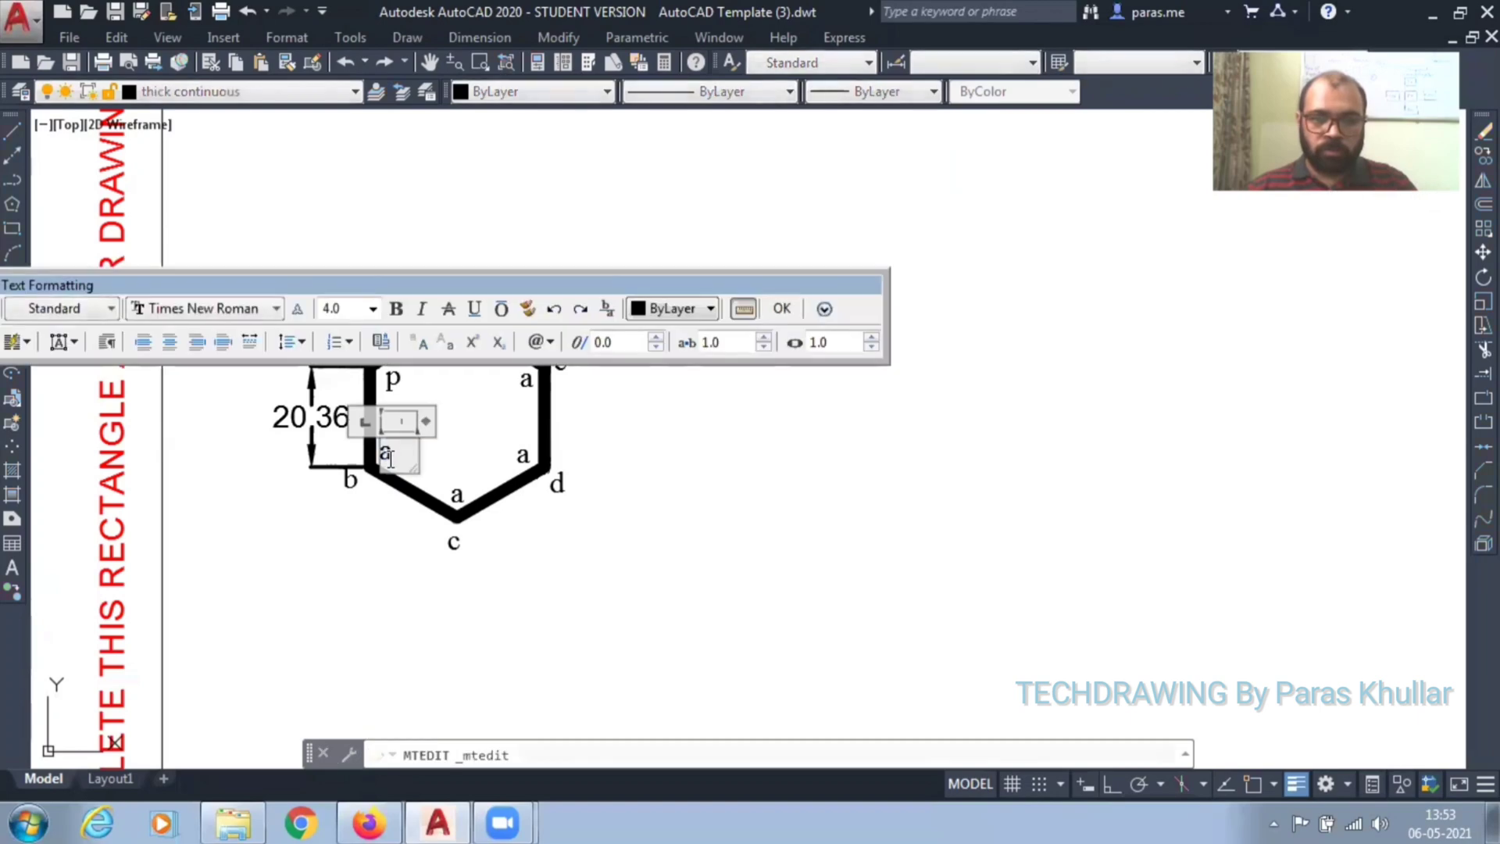
text(q)
click(406, 476)
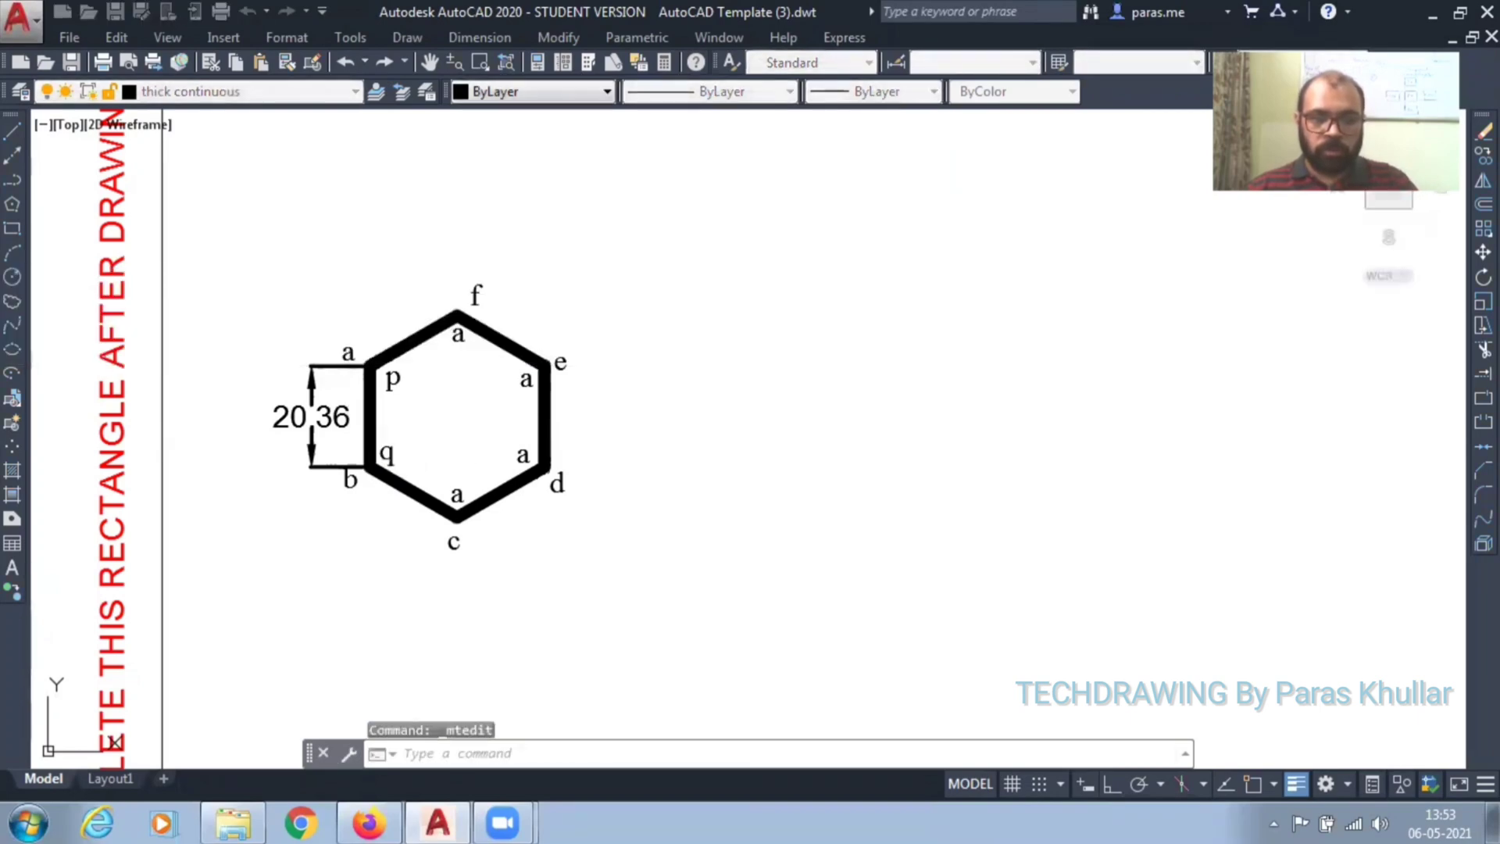
Step: Change the inner labels at the hexagon's bottom and lower-right corners to r and s
click(467, 493)
click(466, 494)
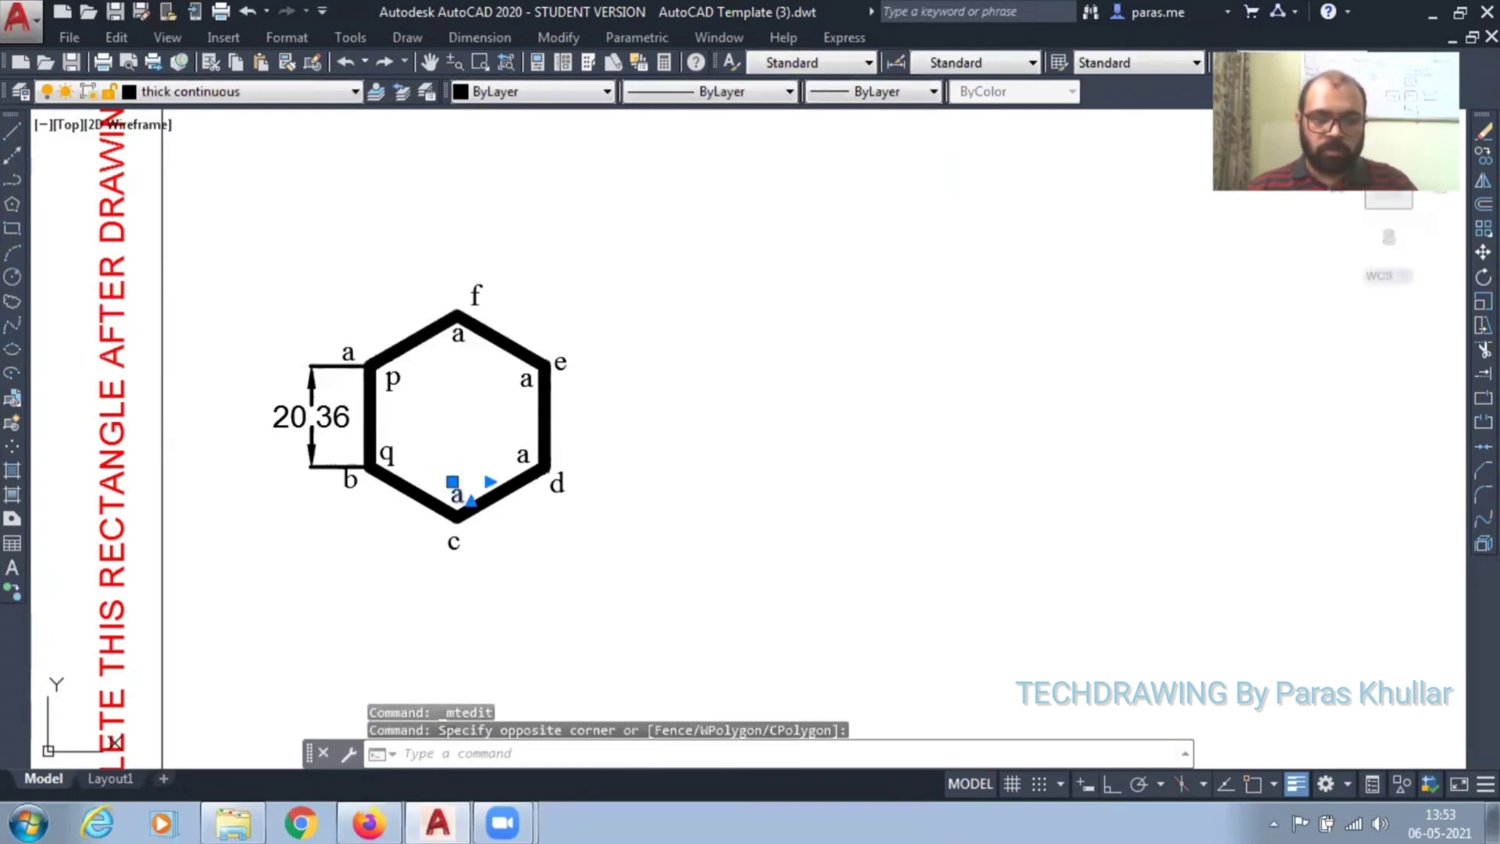
double_click(462, 494)
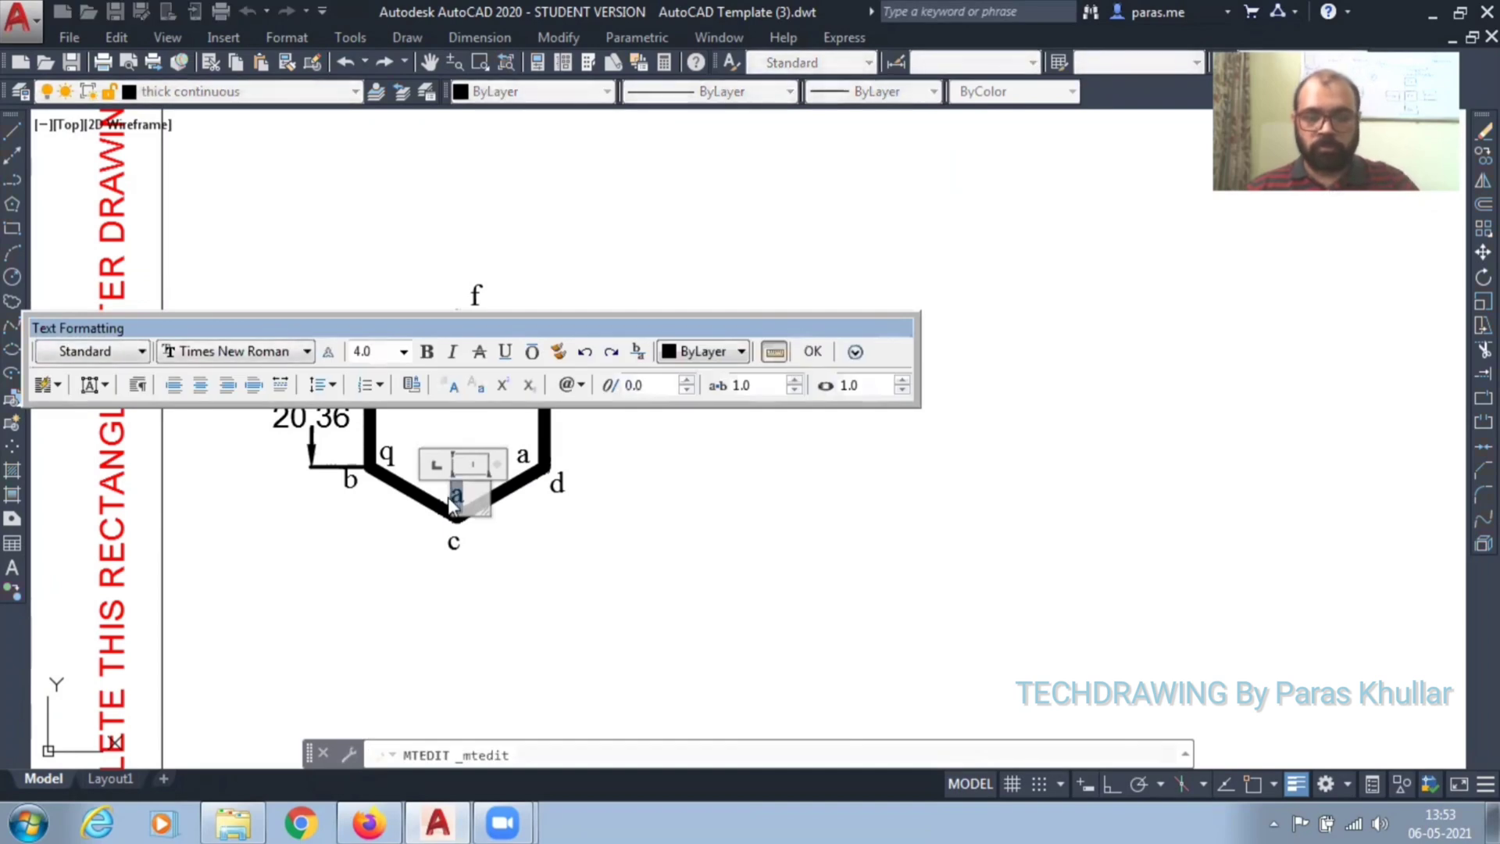
click(522, 466)
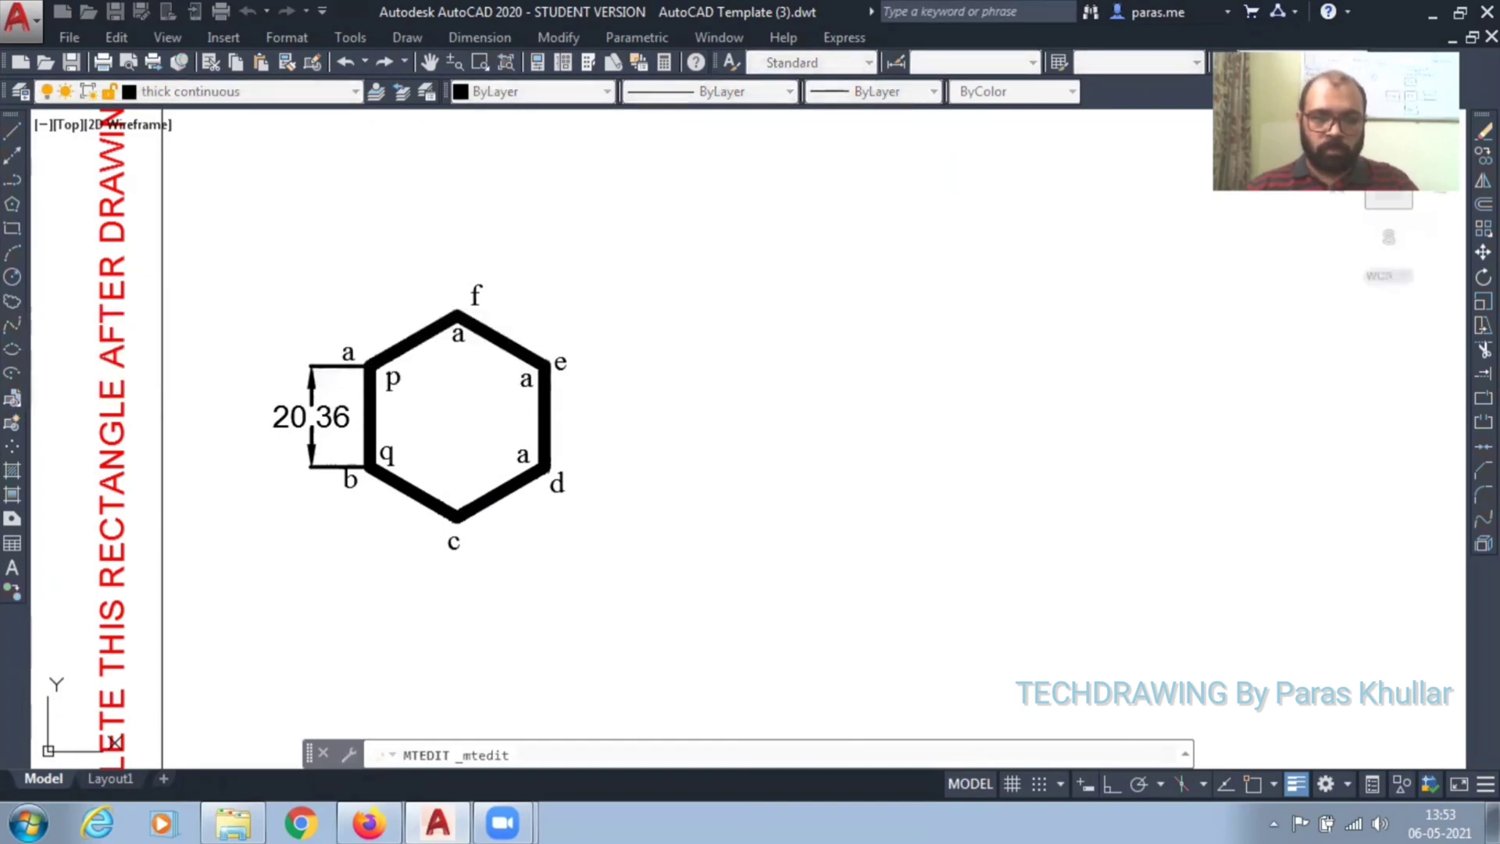
click(522, 455)
double_click(522, 455)
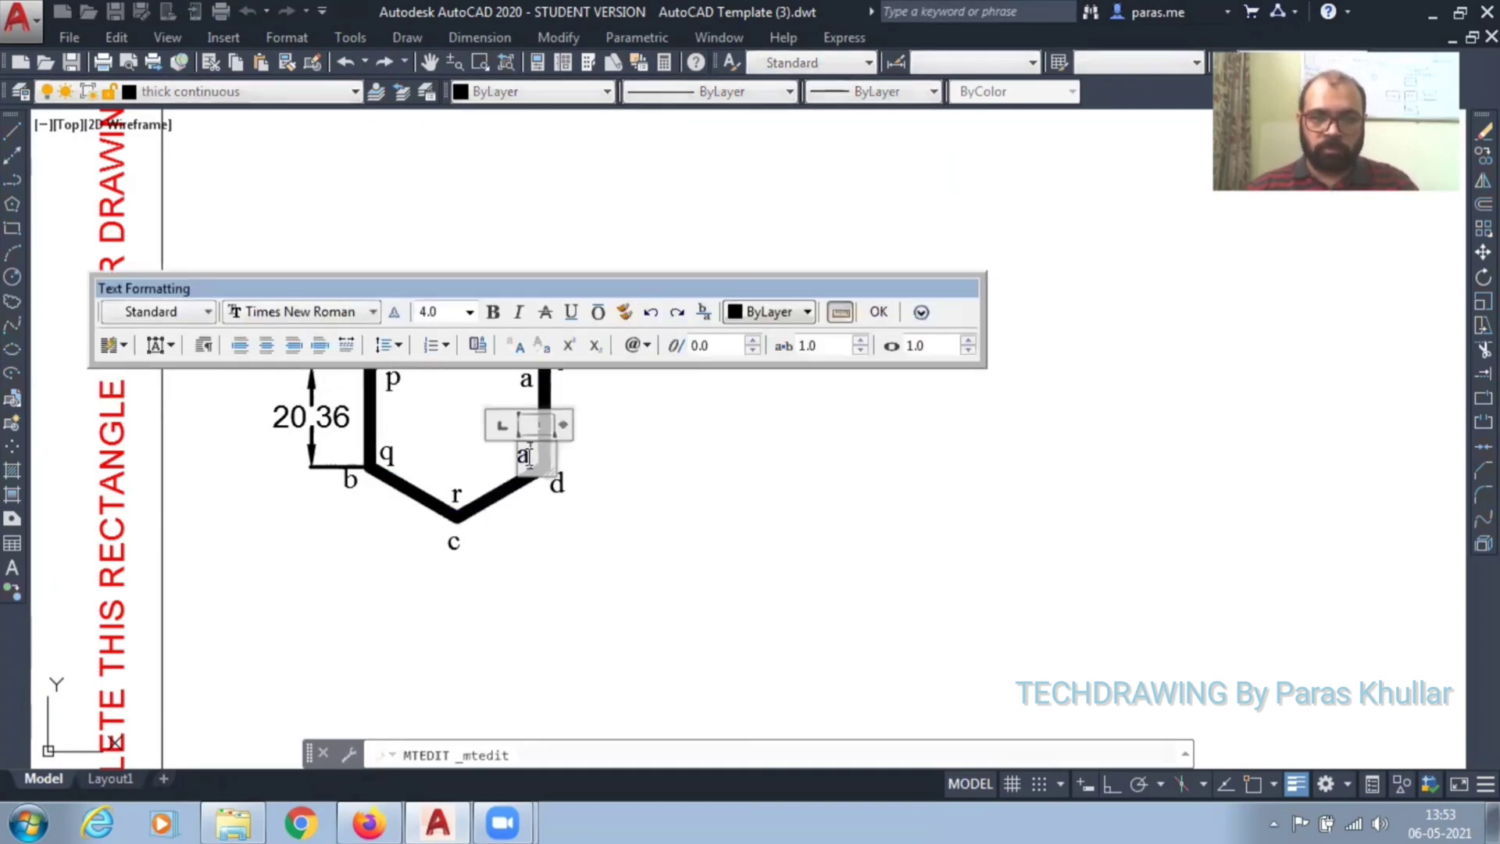
text(s)
click(599, 452)
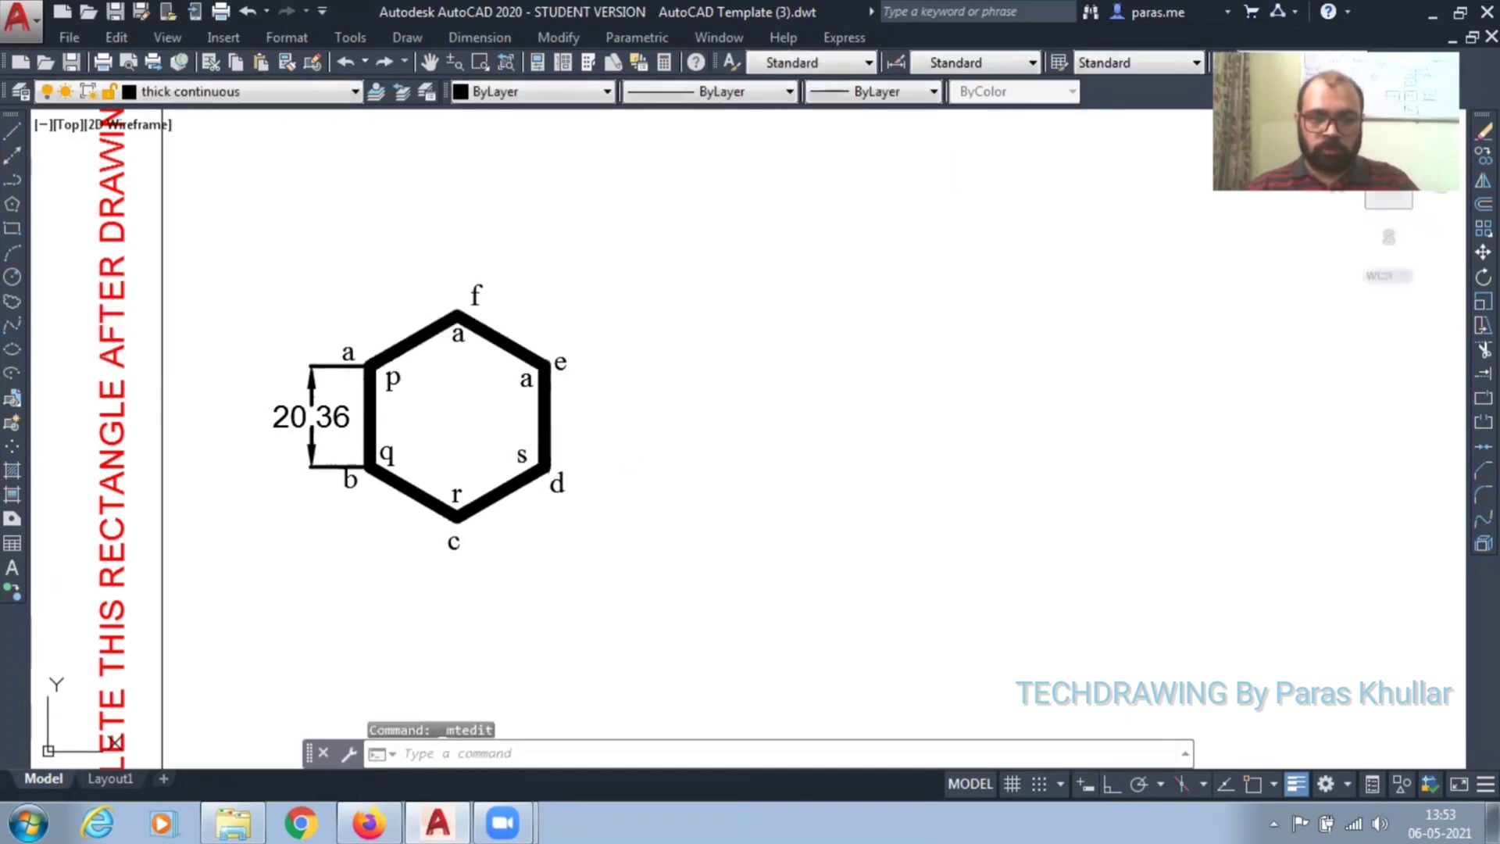
Step: Change the inner labels at the hexagon's upper-right and top corners to t and u
click(526, 378)
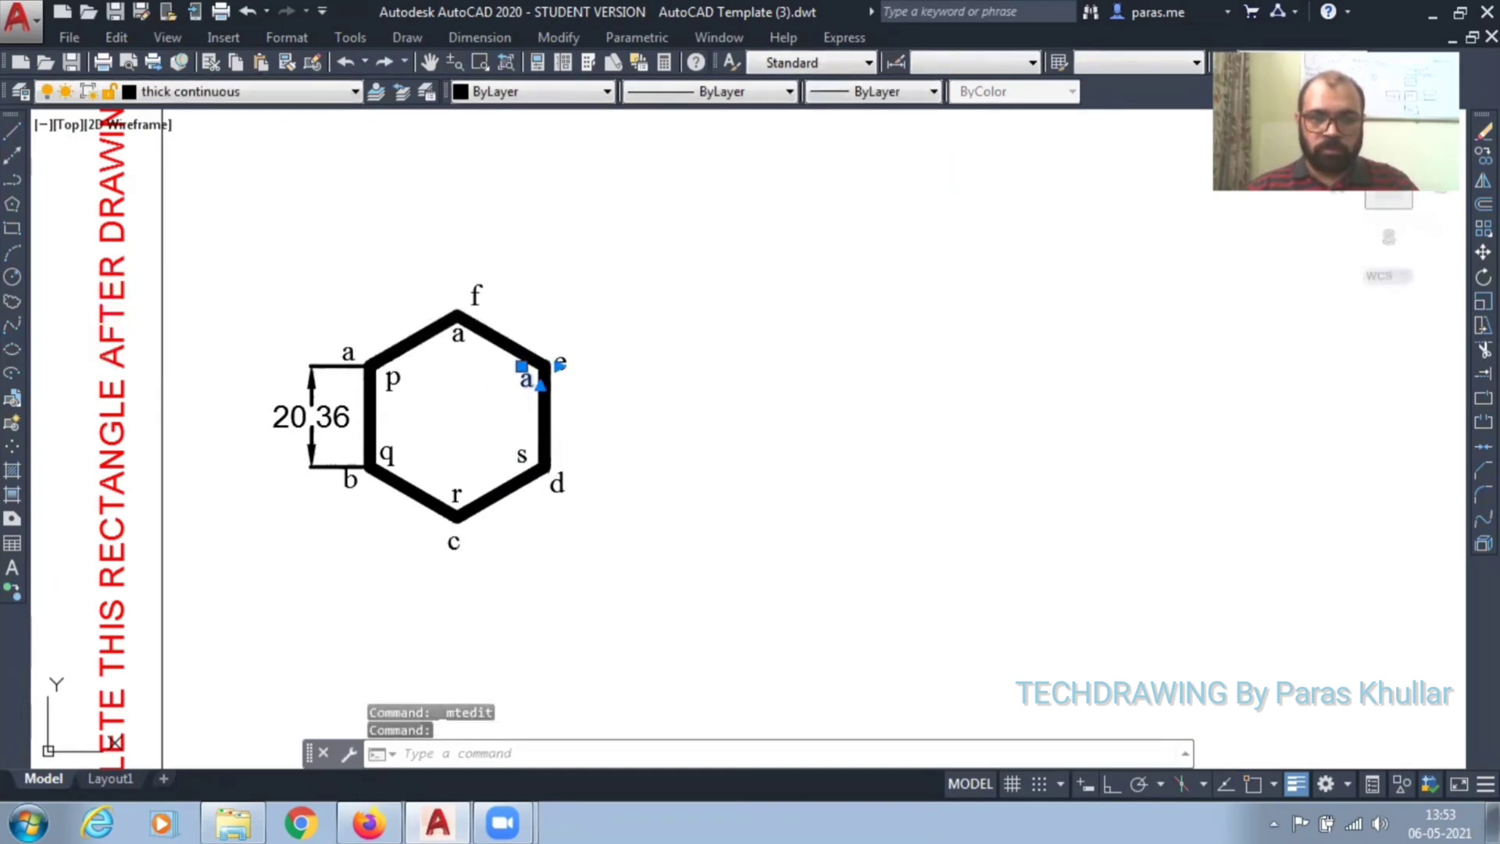
double_click(527, 378)
text(t)
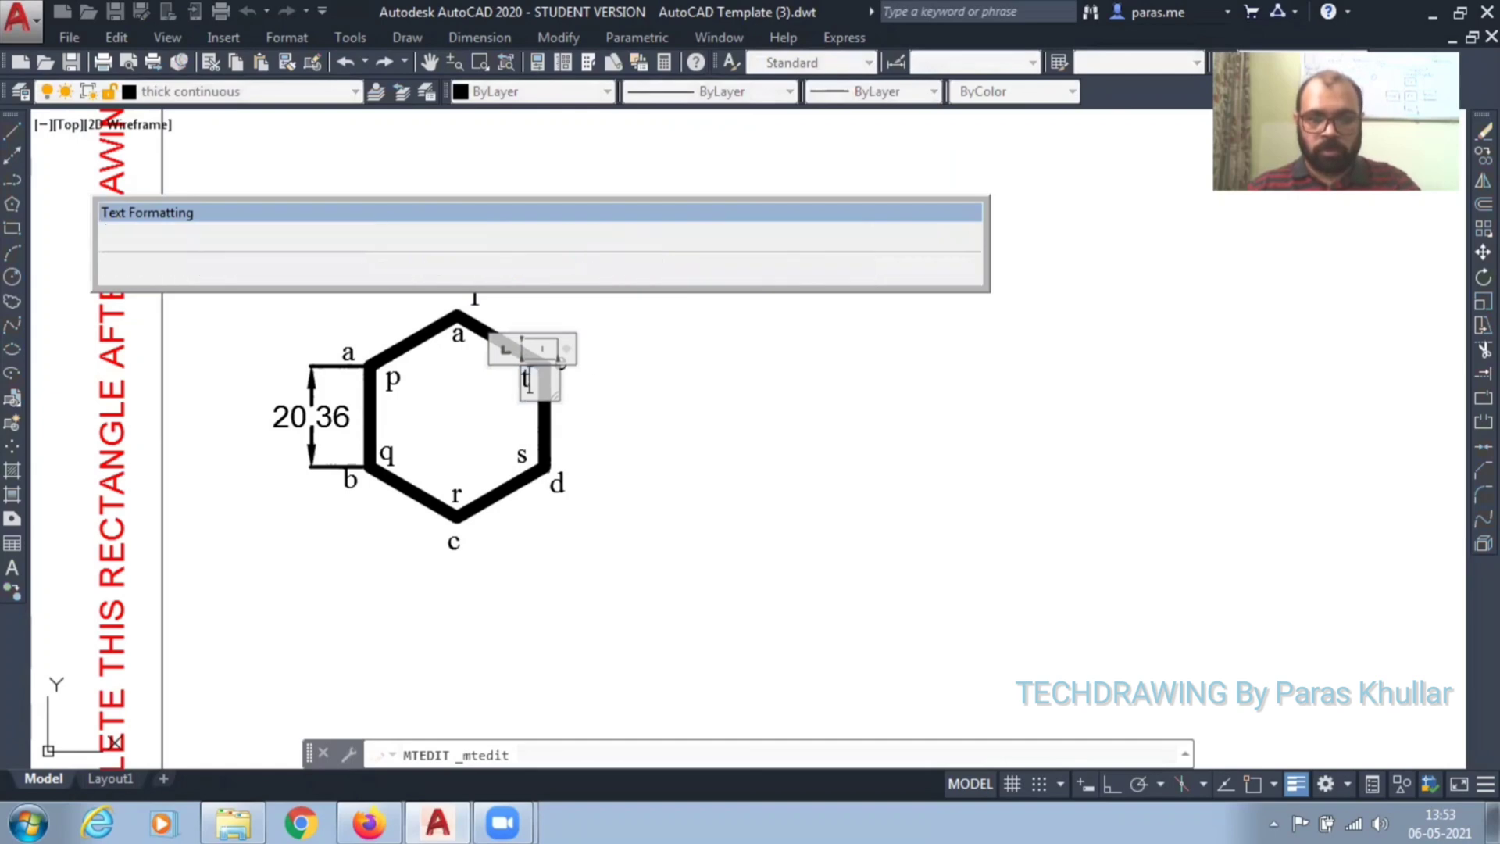
click(421, 325)
click(458, 335)
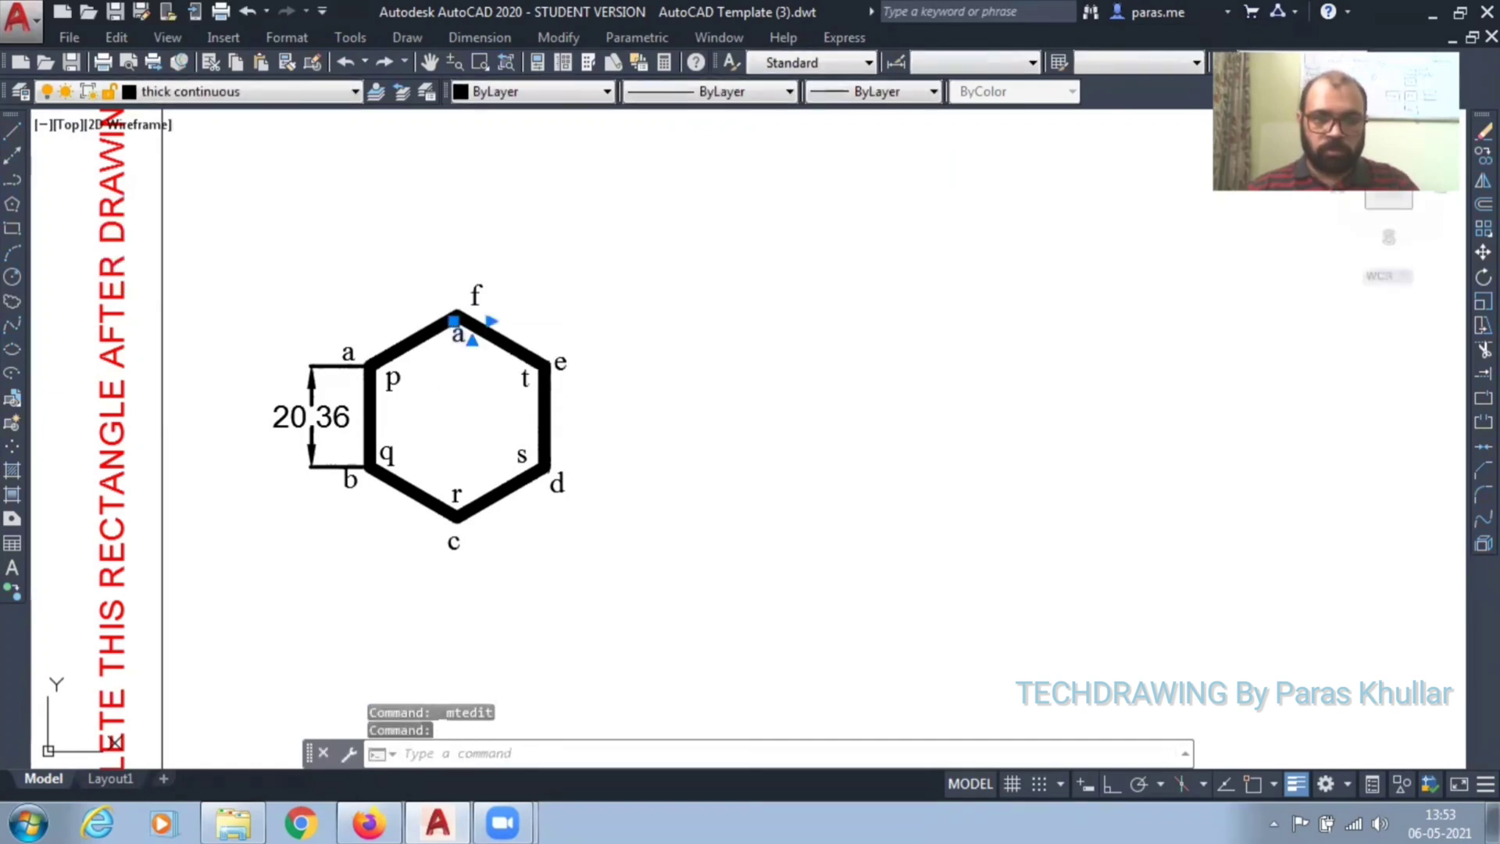
double_click(449, 347)
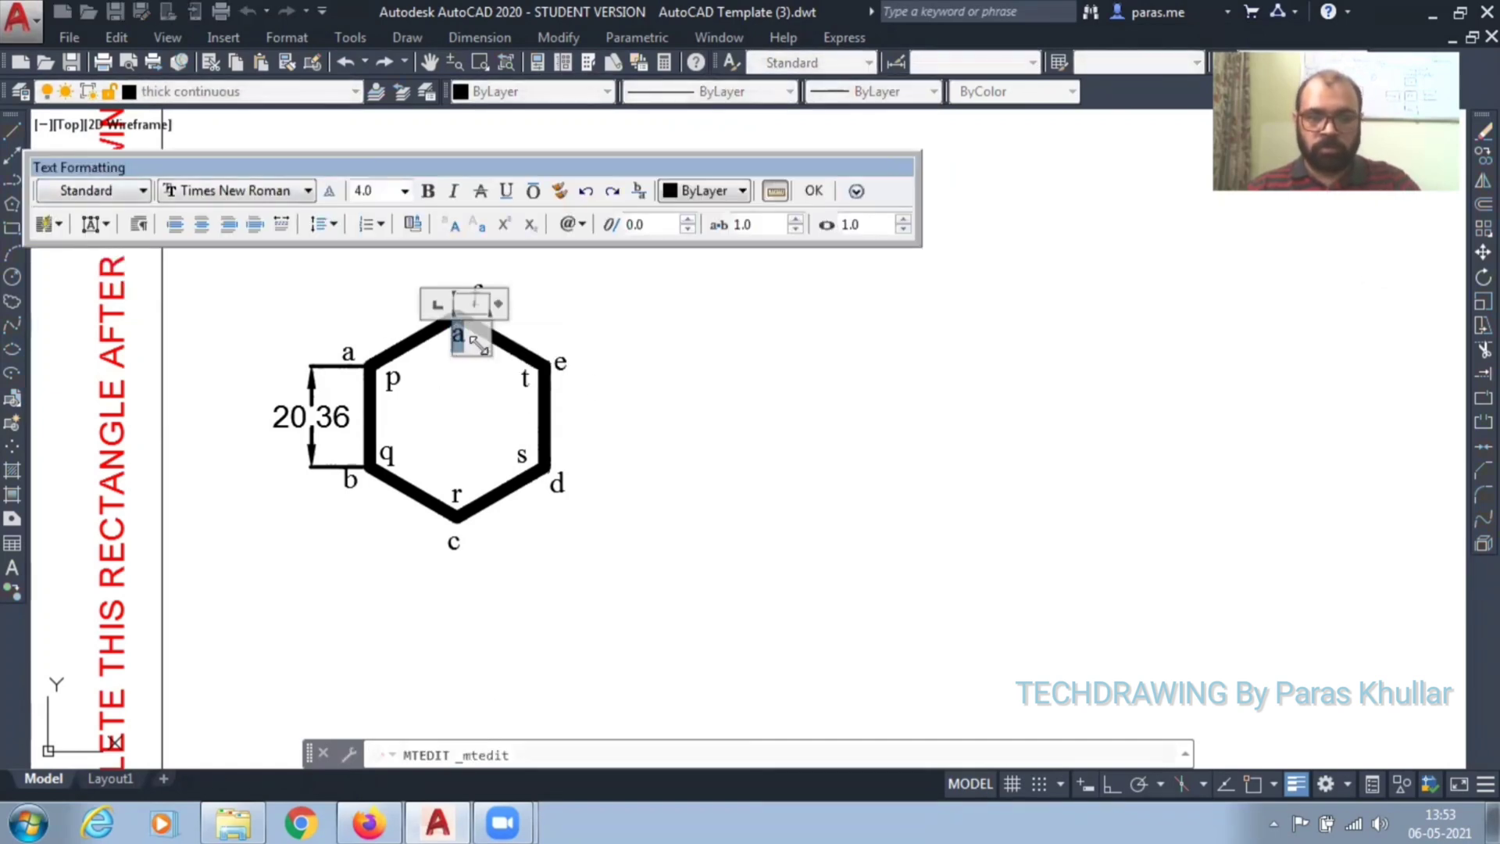
text(u)
click(706, 371)
Step: Draw a horizontal reference line above the hexagon, extending past both of its sides, with Ortho on
scroll(835, 417, down, 1)
text(l)
key(Return)
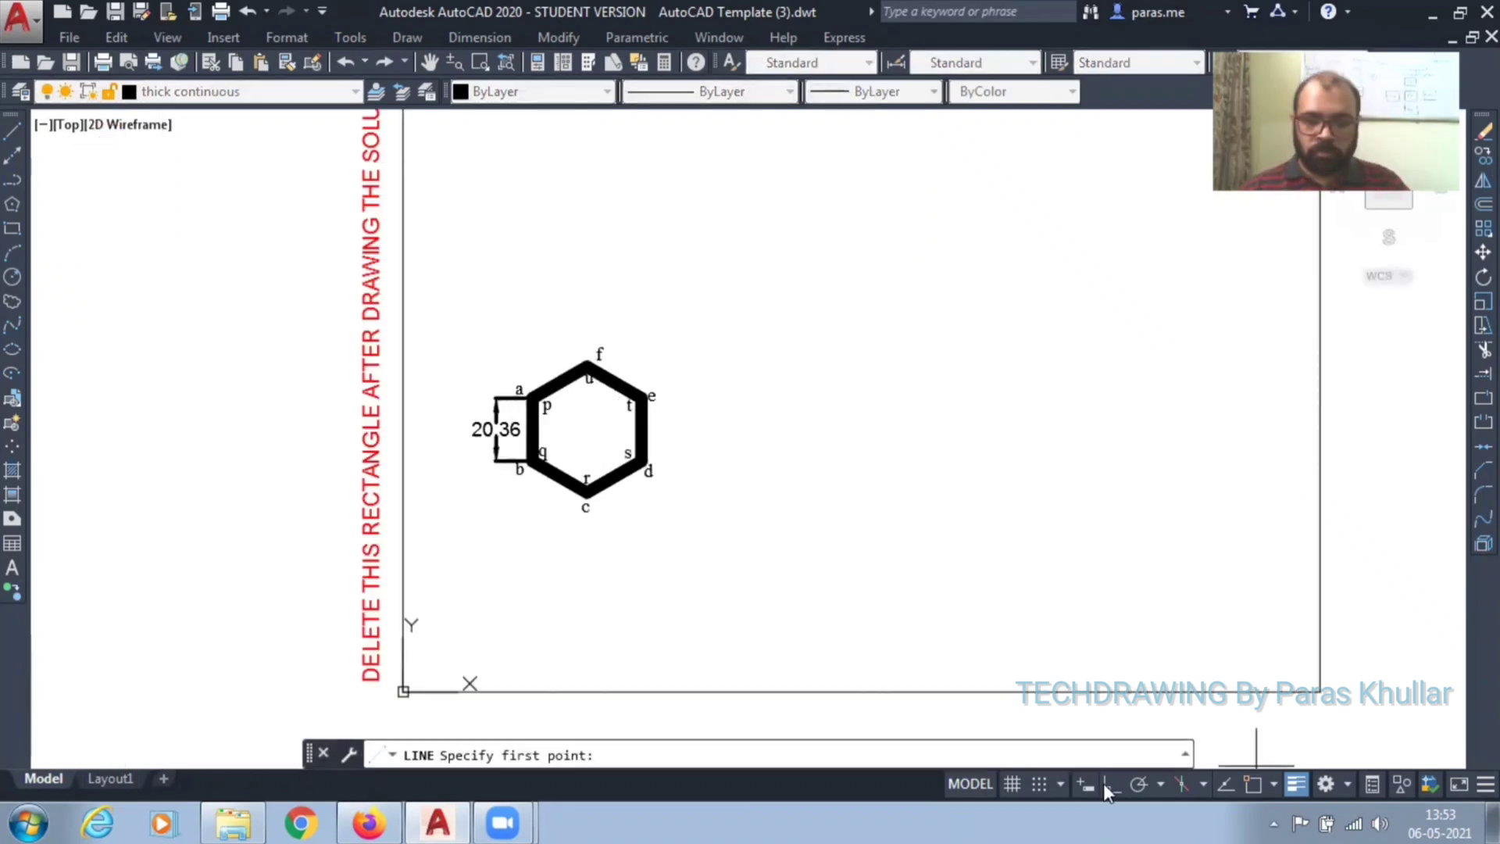
click(1108, 787)
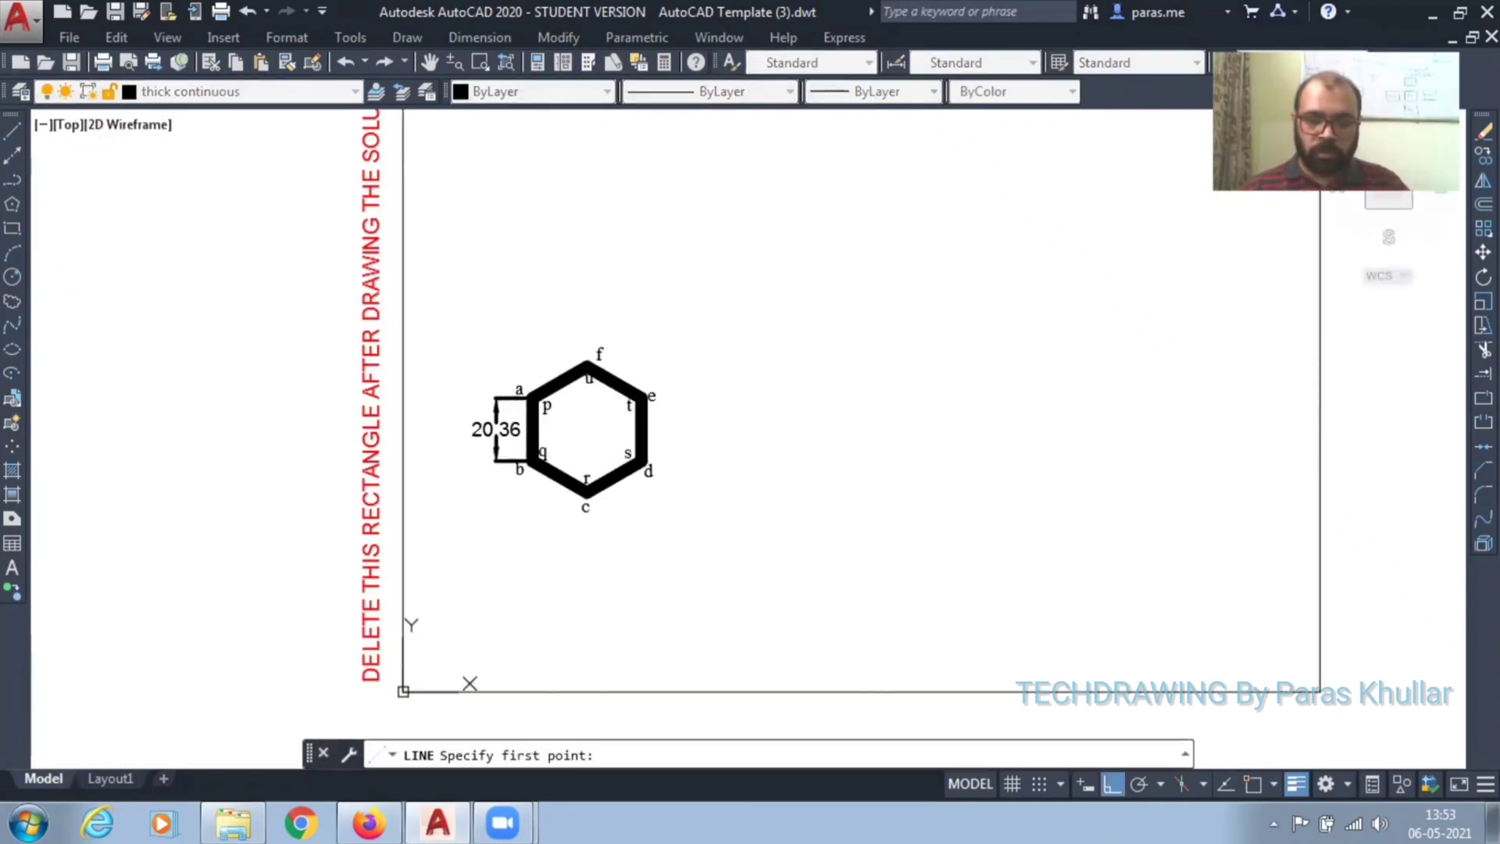
click(480, 318)
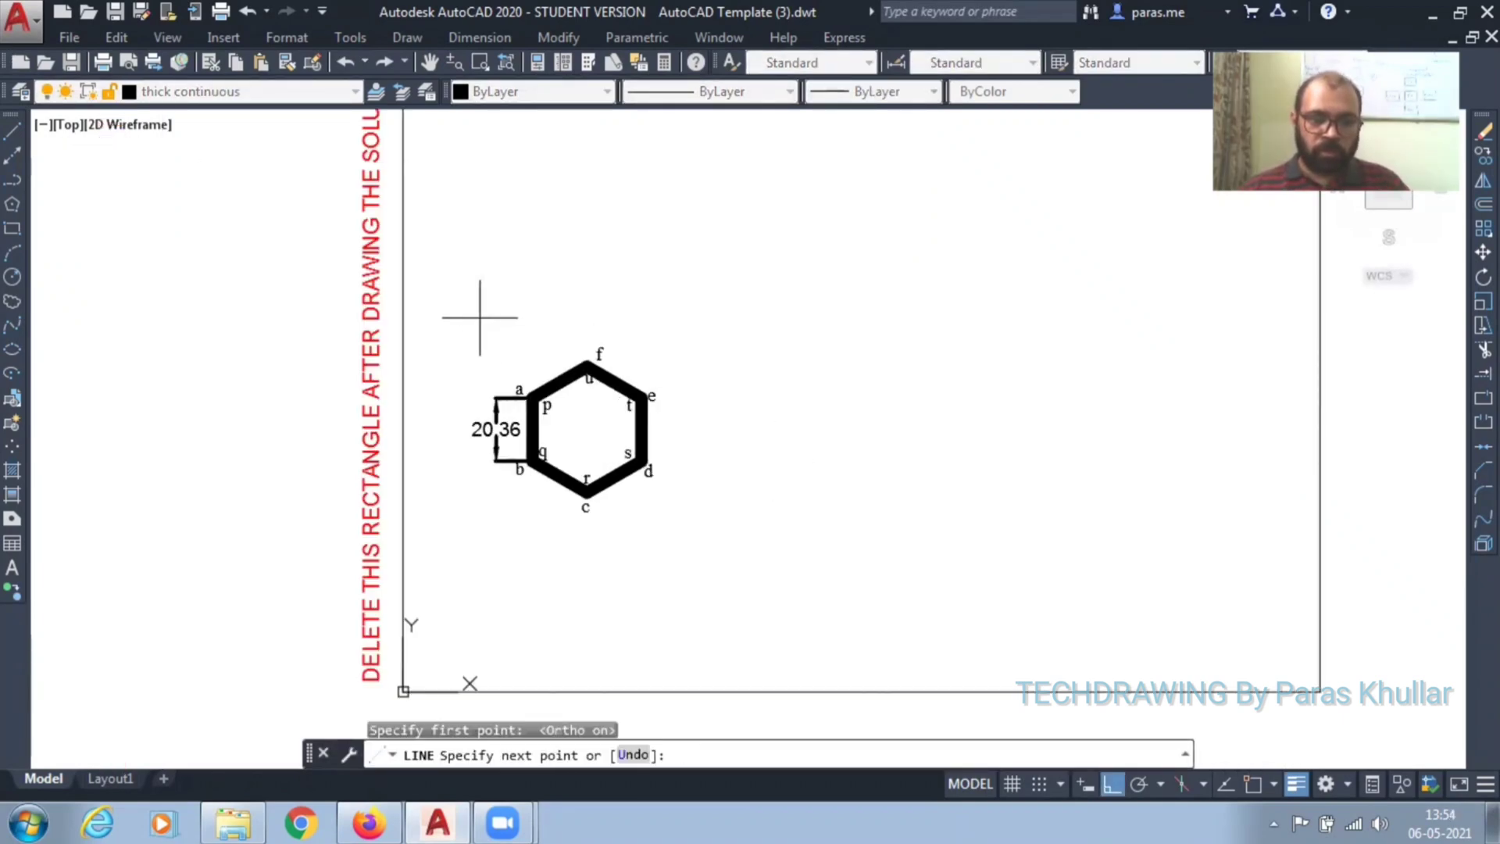
click(707, 328)
right_click(794, 332)
click(839, 340)
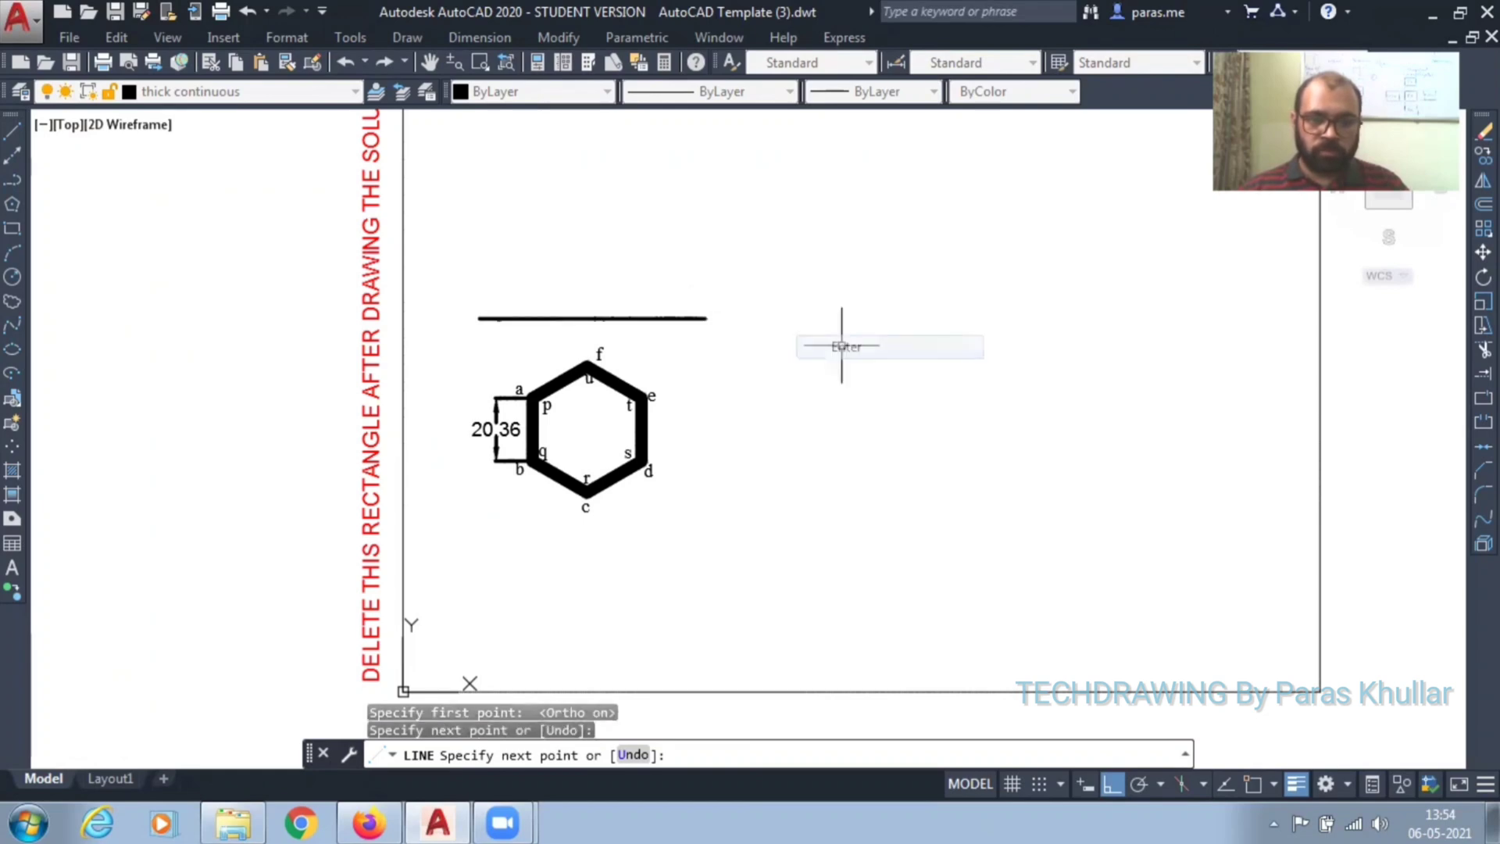
Step: With object snap and object snap tracking on, draw a vertical projector from hexagon corner a up to the horizontal reference line
click(12, 131)
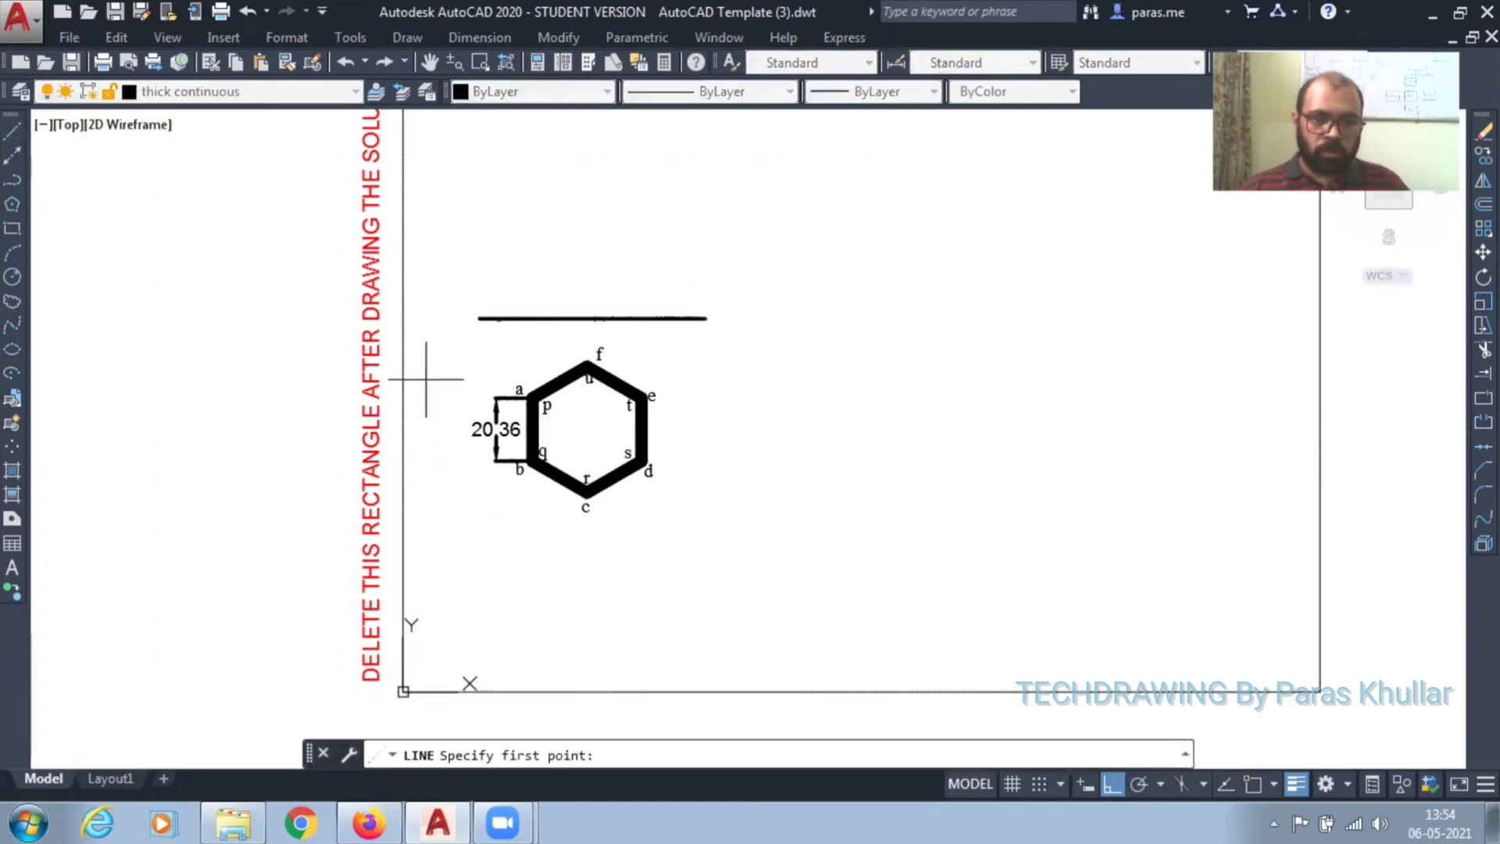
click(1253, 785)
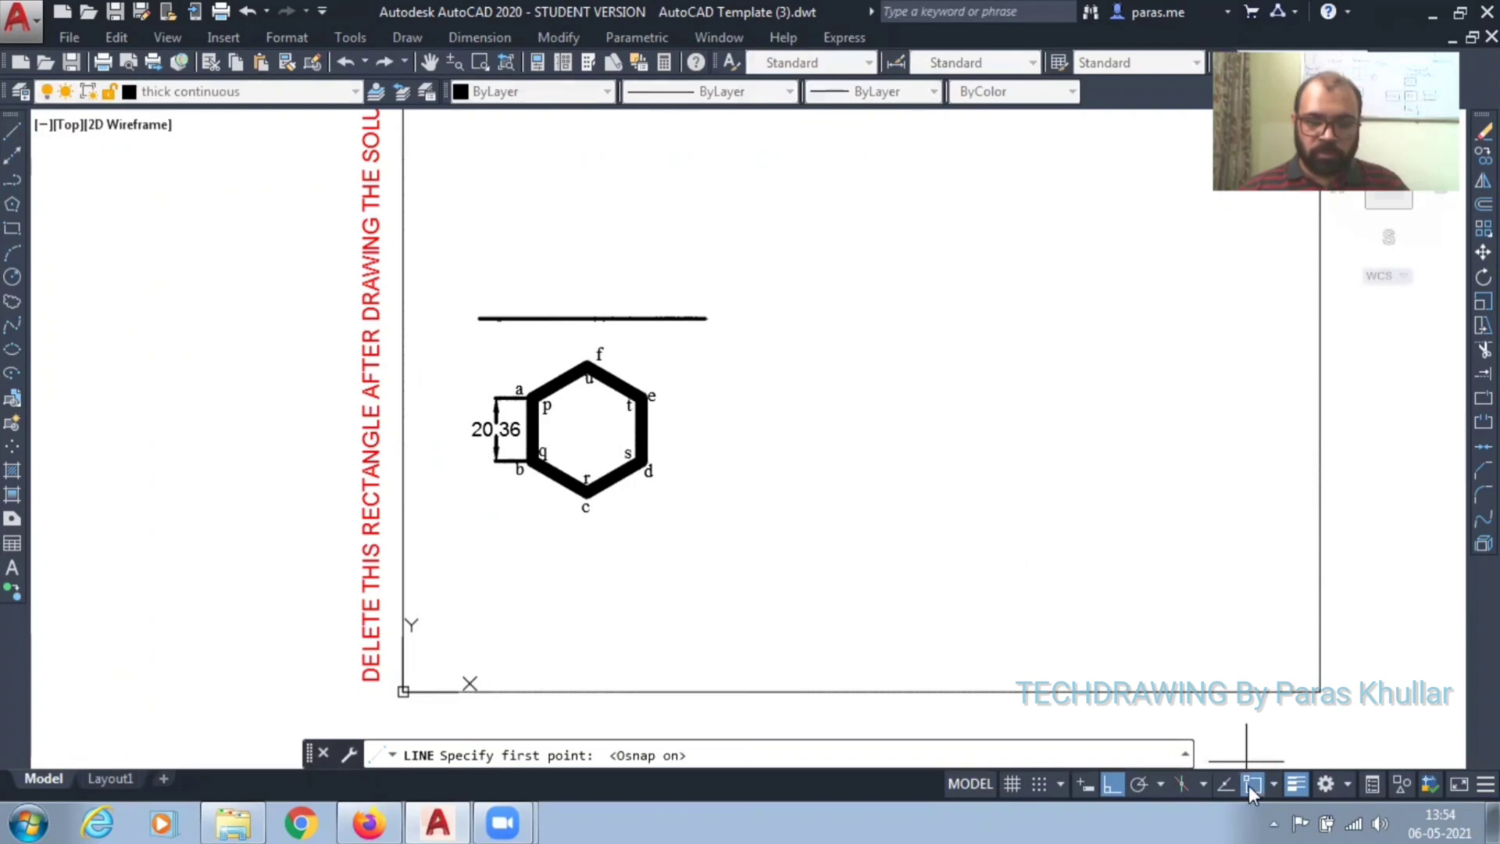
key(F11)
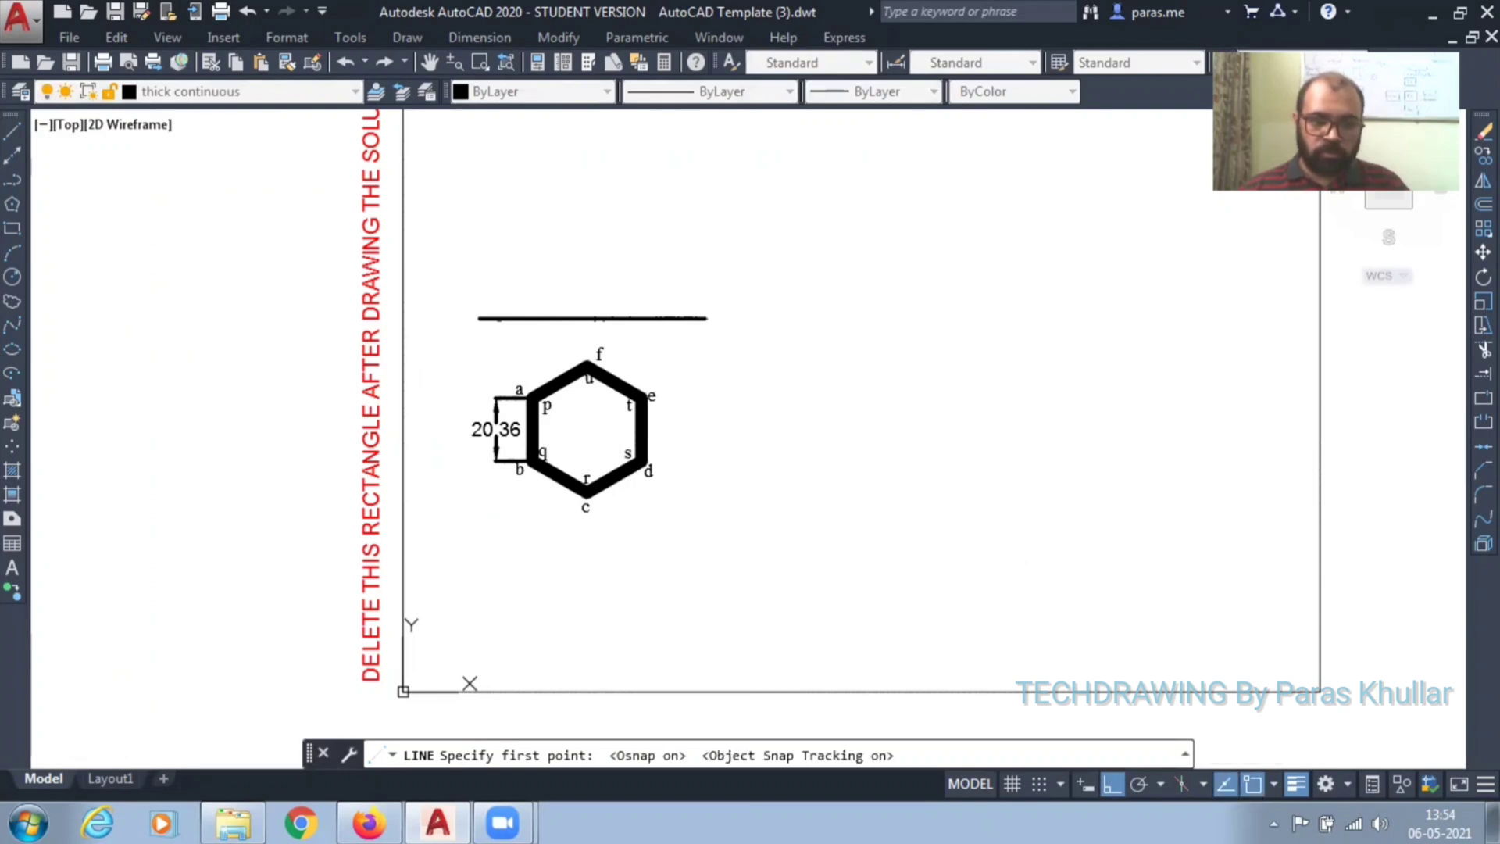
click(533, 395)
right_click(583, 204)
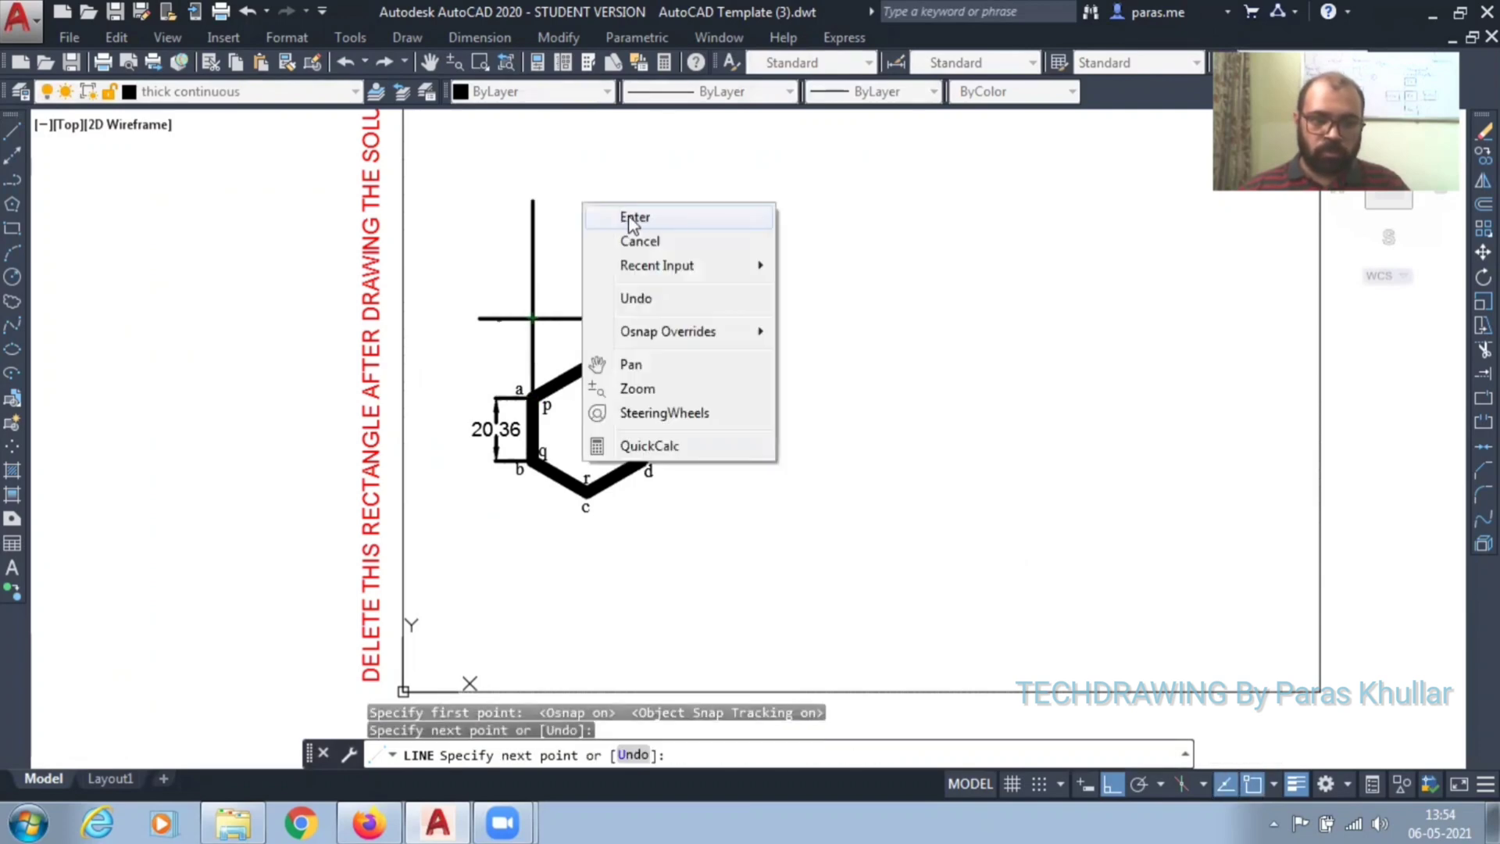
click(633, 219)
Step: Draw a vertical projector between the horizontal reference line and hexagon corner f
right_click(745, 199)
click(781, 217)
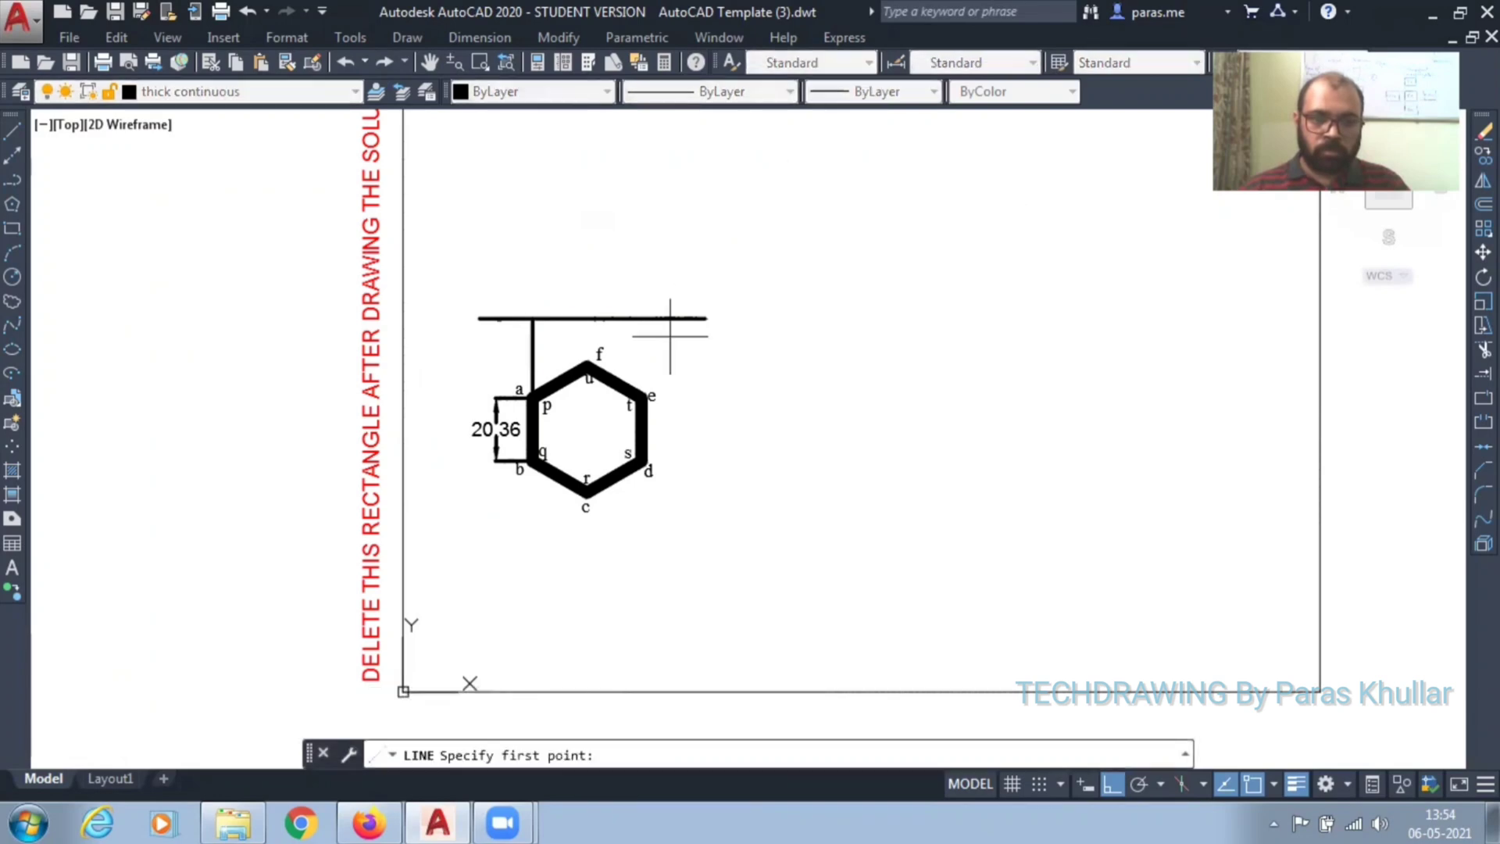
click(587, 318)
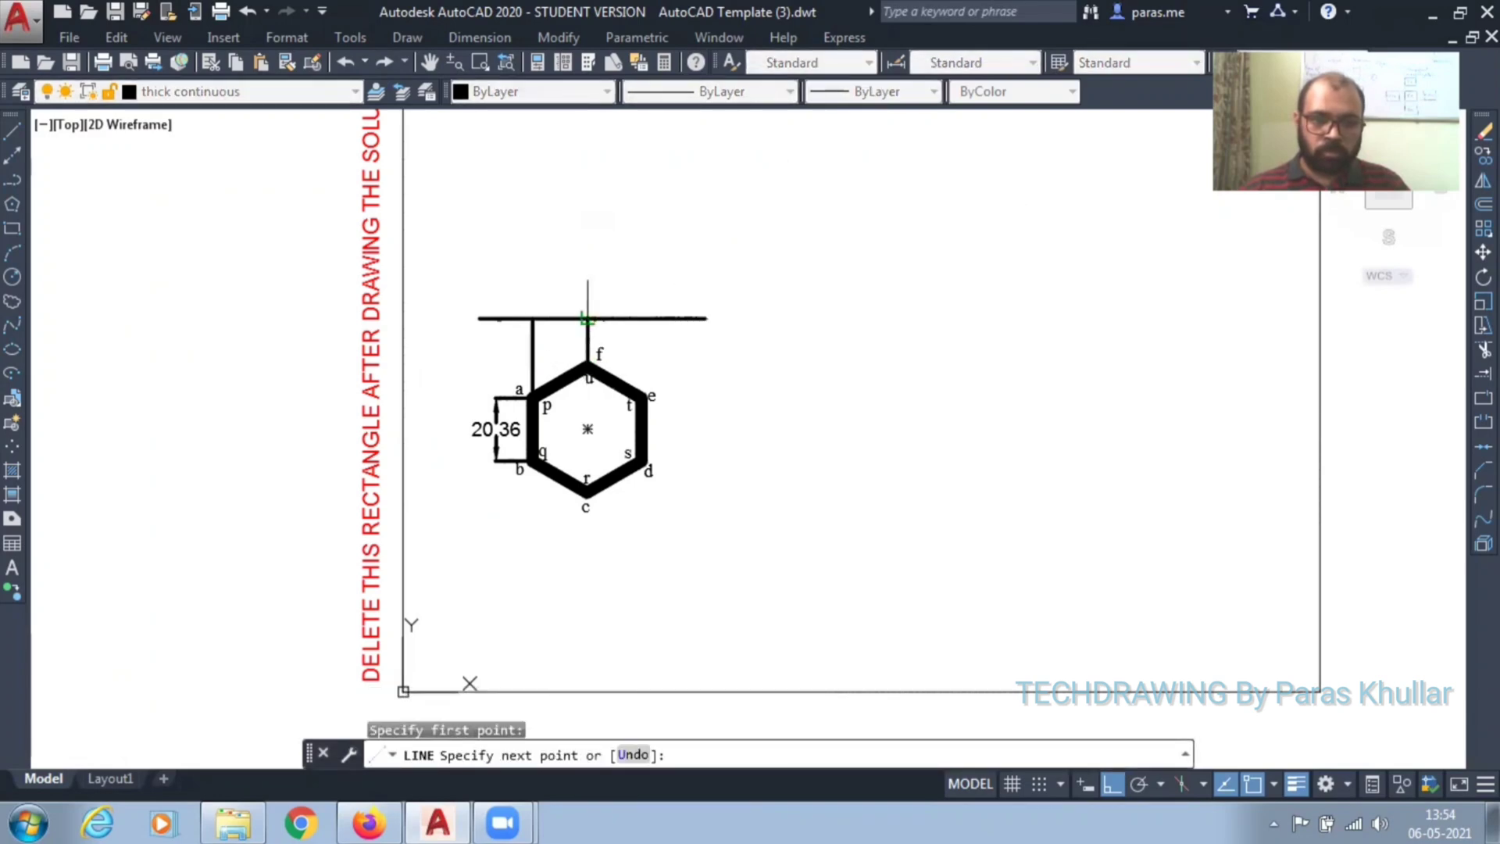
click(588, 364)
right_click(651, 215)
click(697, 231)
Step: Draw a vertical projector from hexagon corner e up to the horizontal reference line
right_click(721, 216)
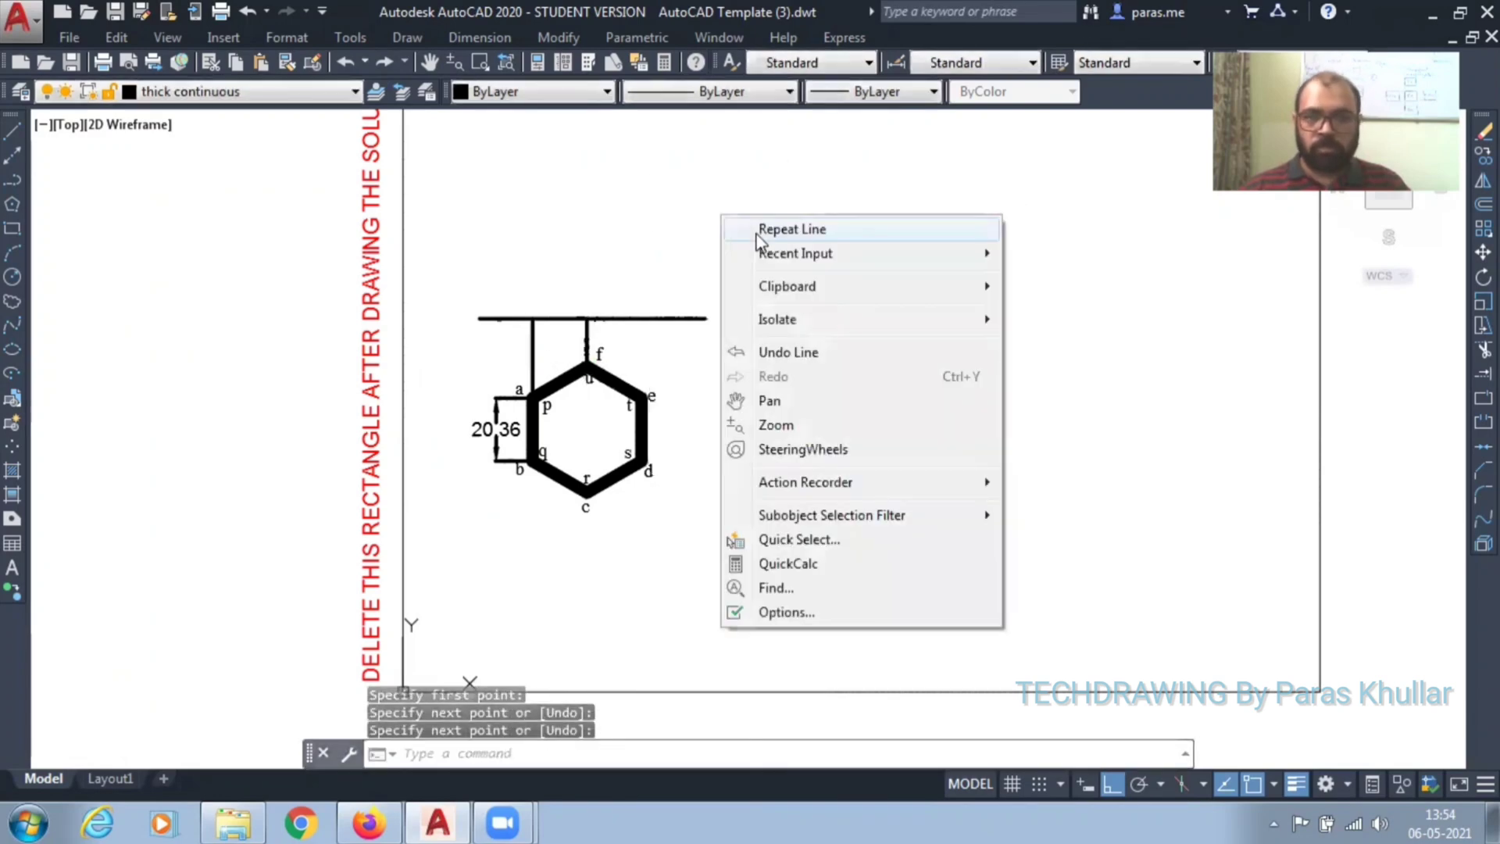
click(773, 227)
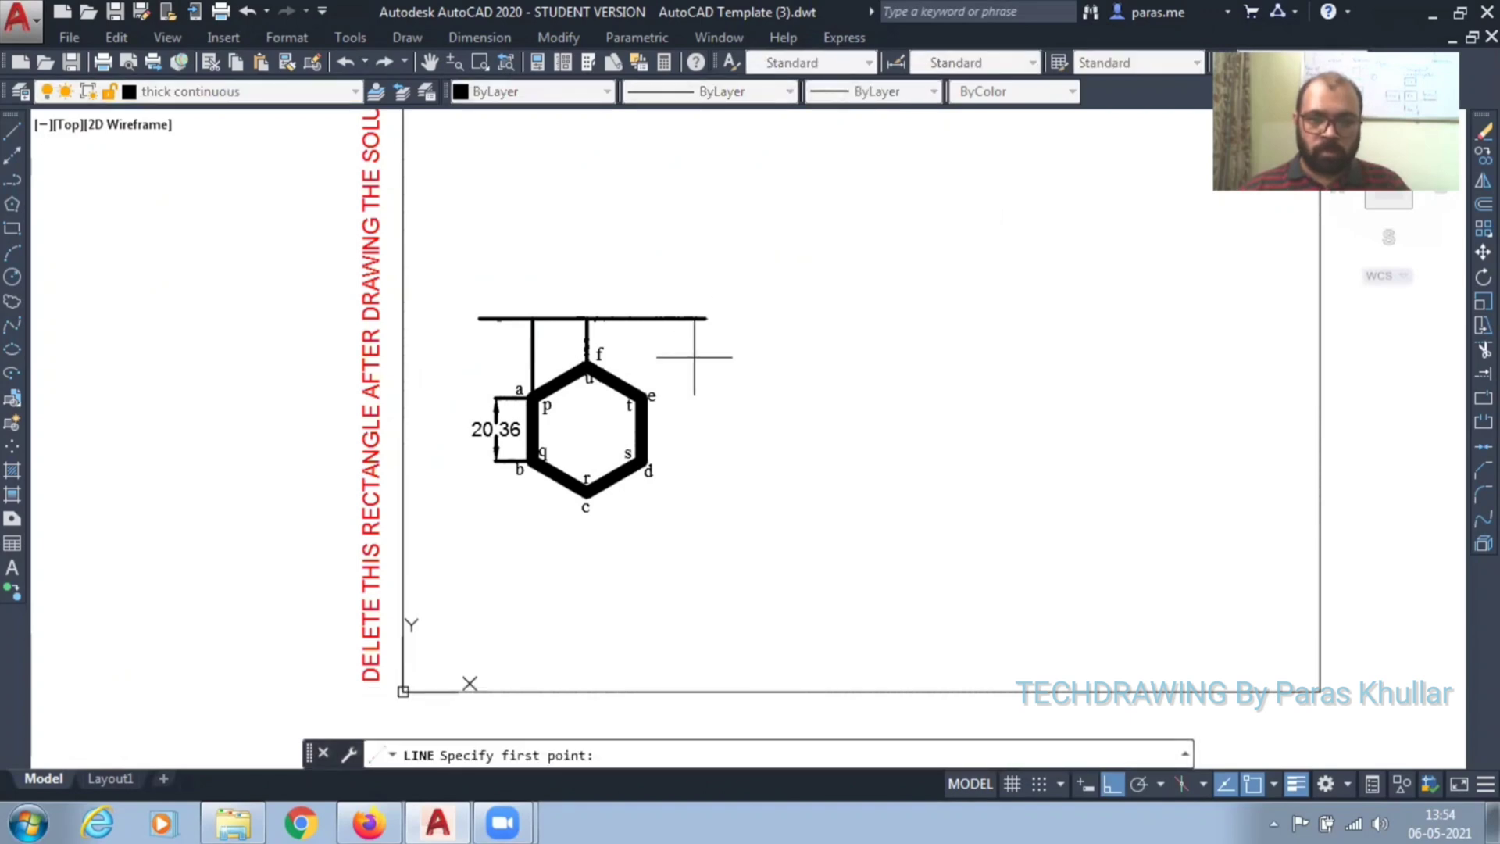
scroll(620, 377, up, 5)
click(679, 425)
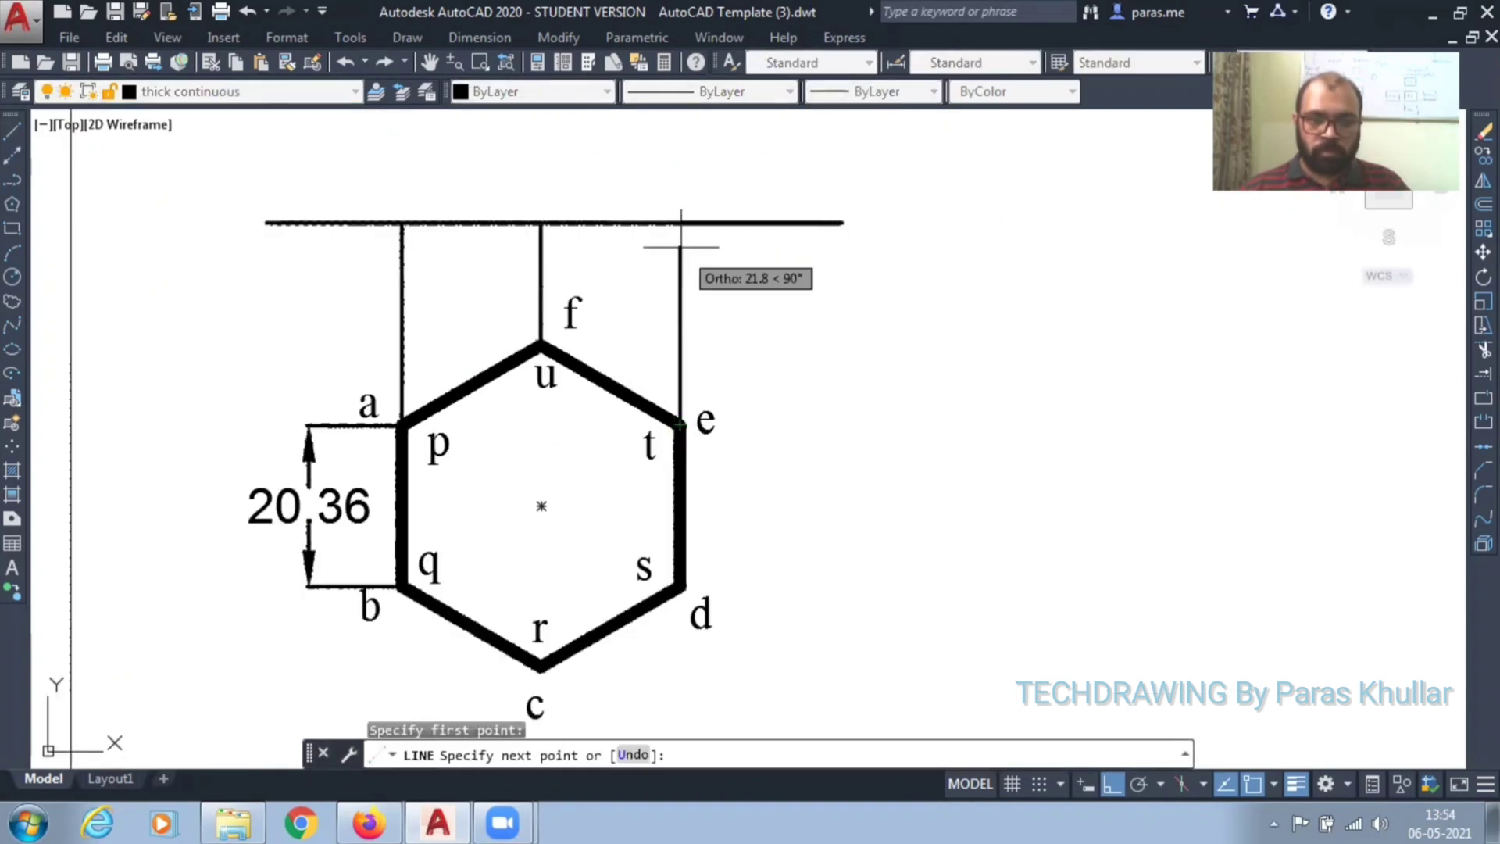
click(680, 223)
key(Return)
Step: Draw the front view's left edge 60.36 up from the reference line above corner a, its top edge, and its right edge back down
key(Return)
click(401, 223)
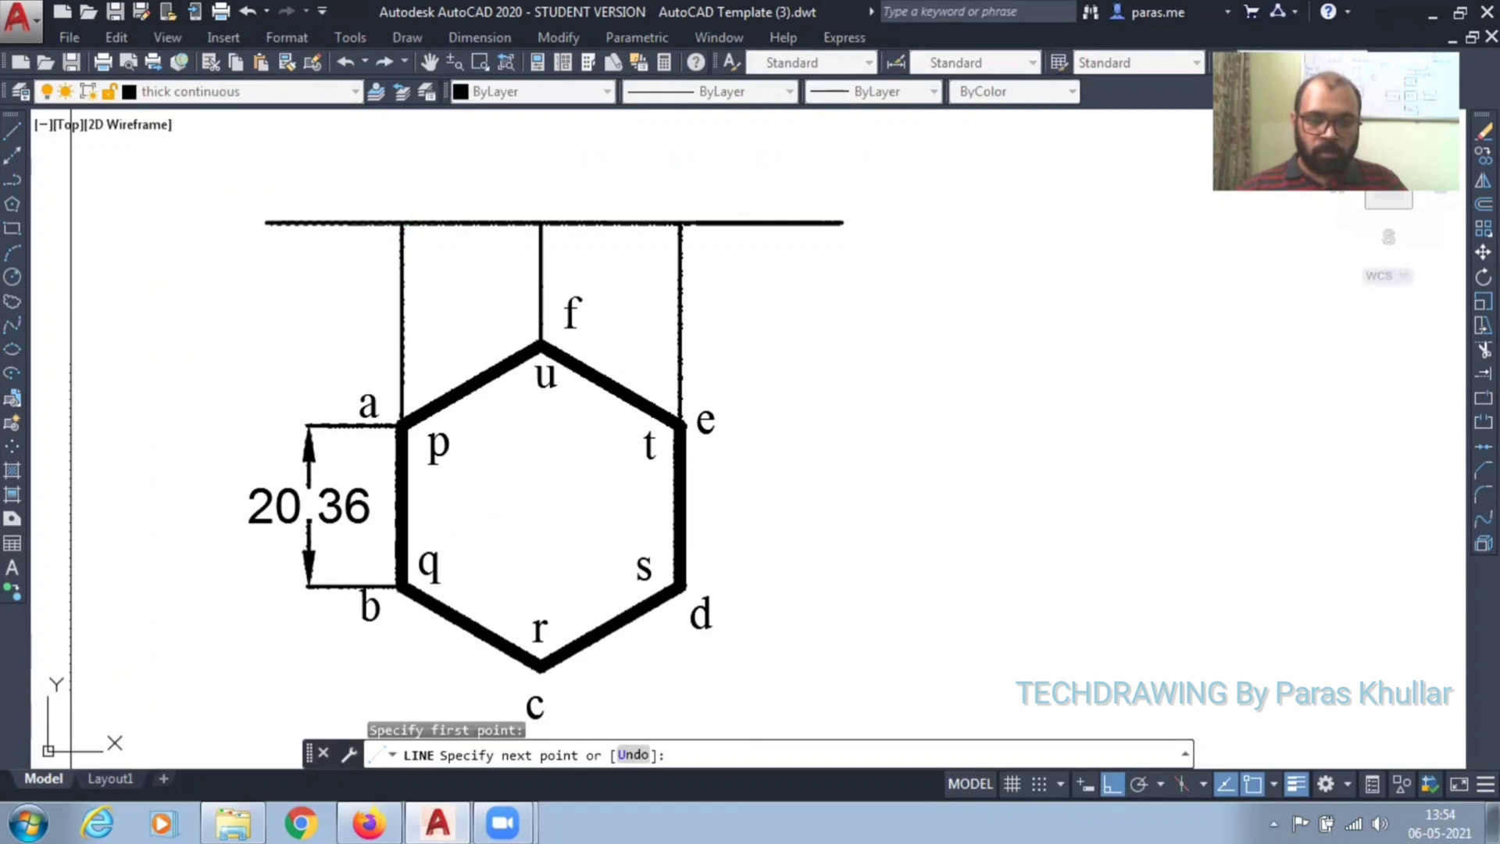
scroll(401, 223, down, 2)
middle_drag(402, 223, 378, 414)
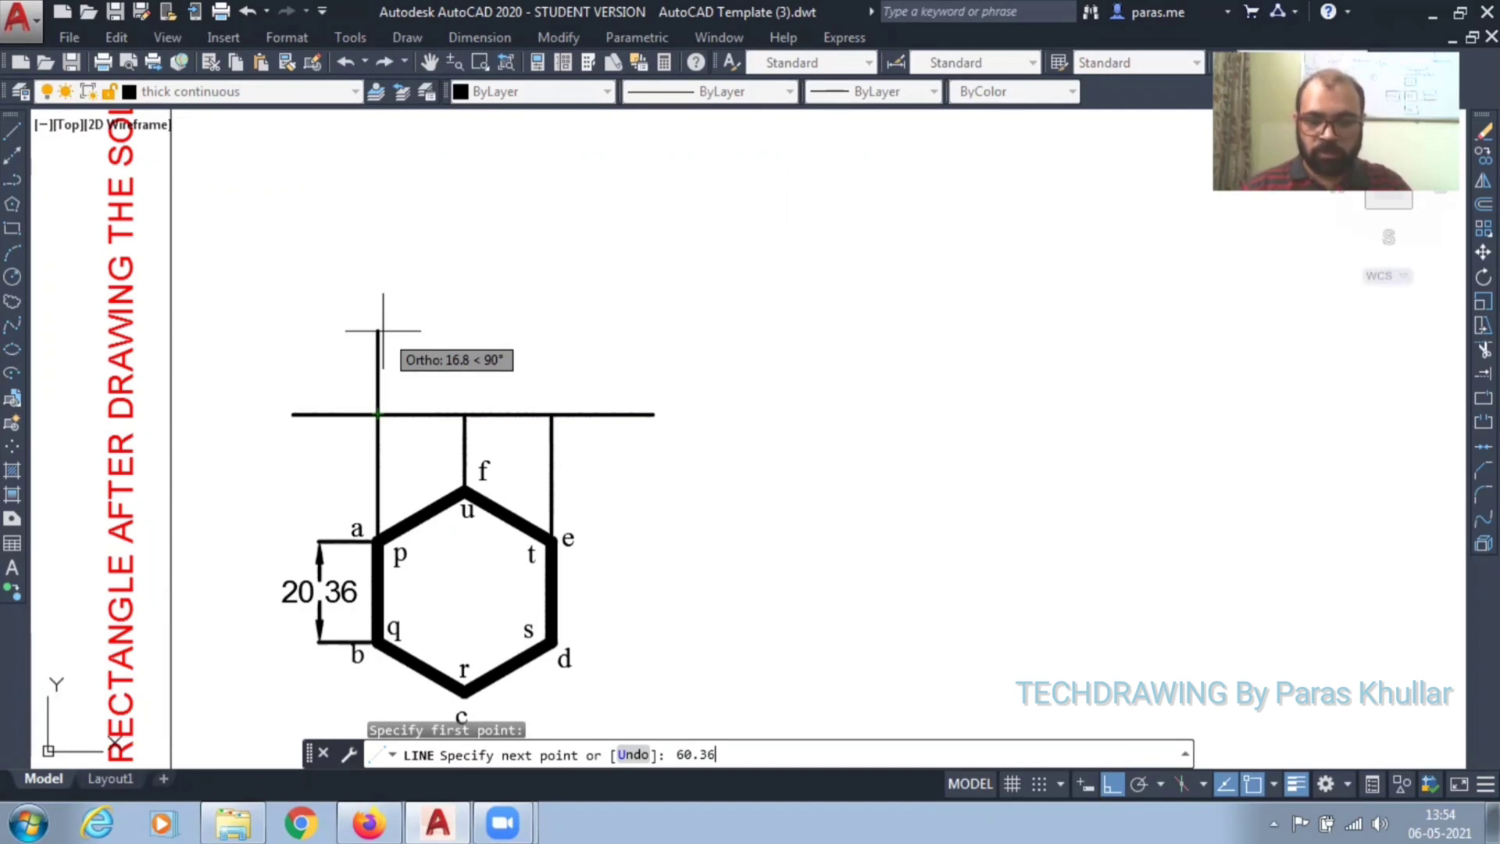
key(Return)
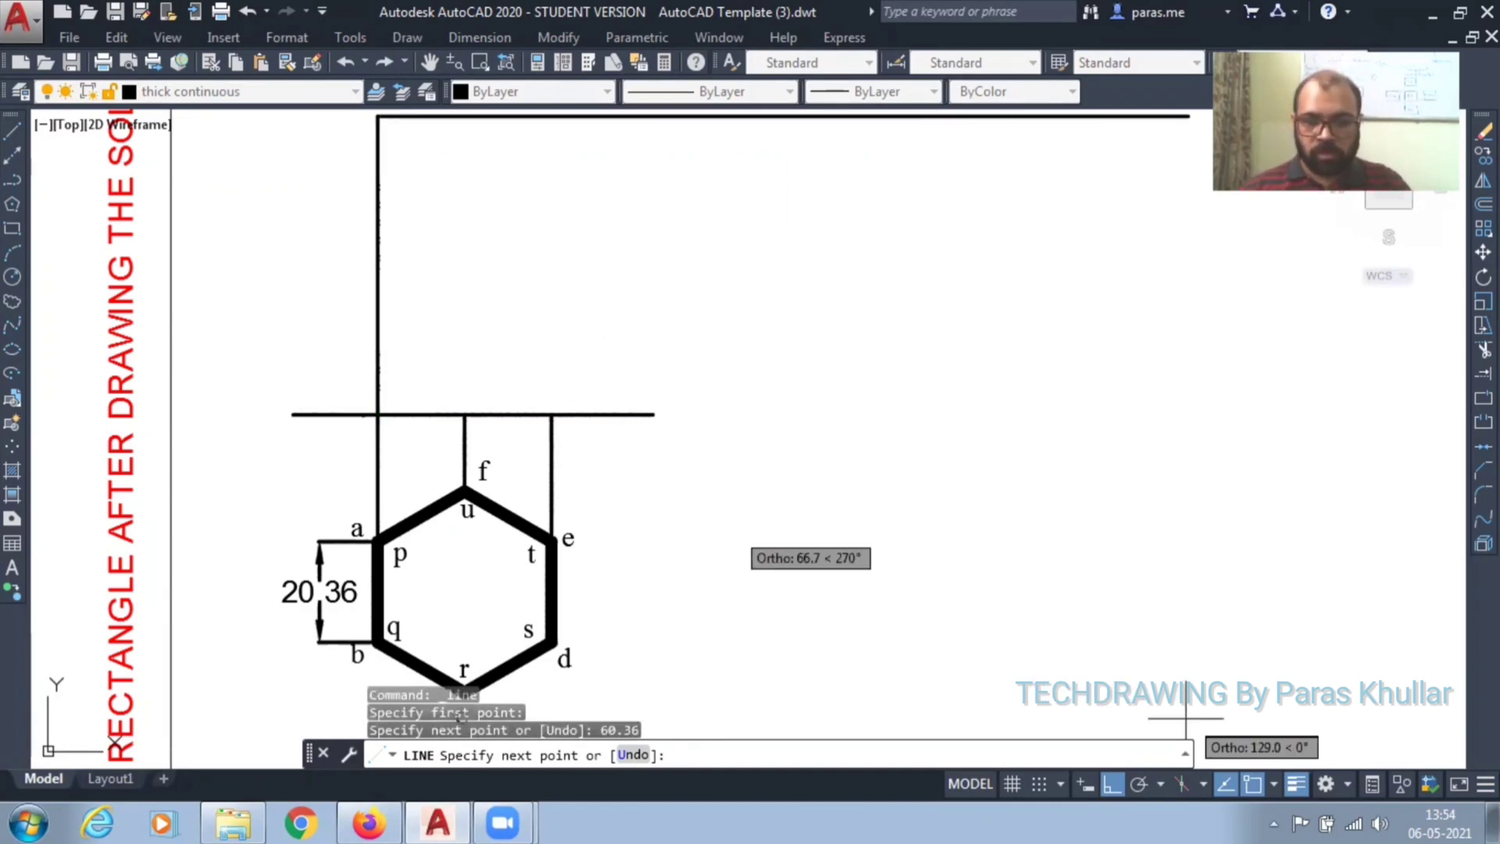
scroll(692, 500, down, 2)
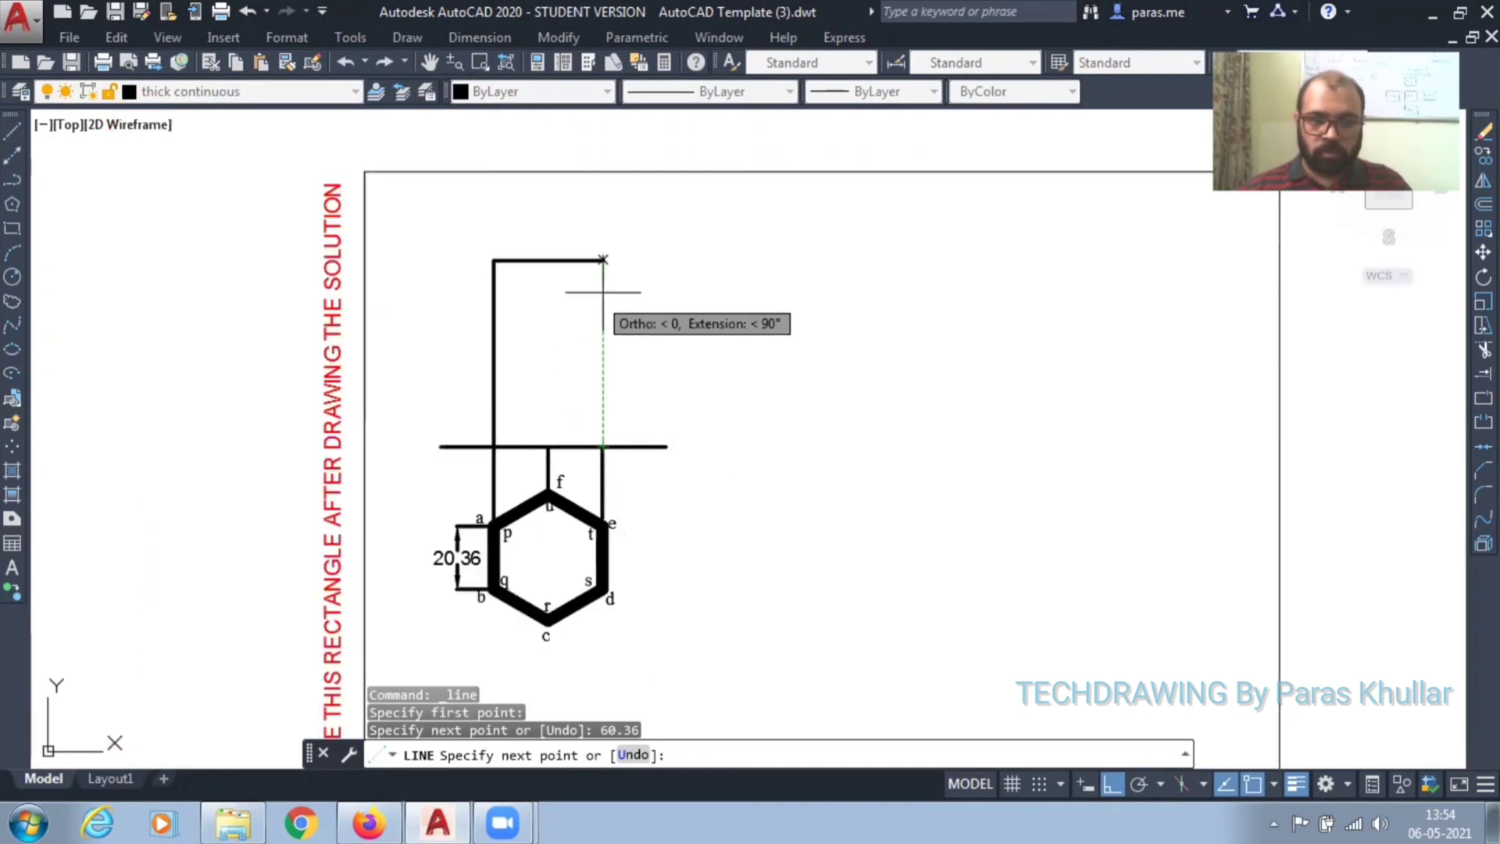
click(603, 260)
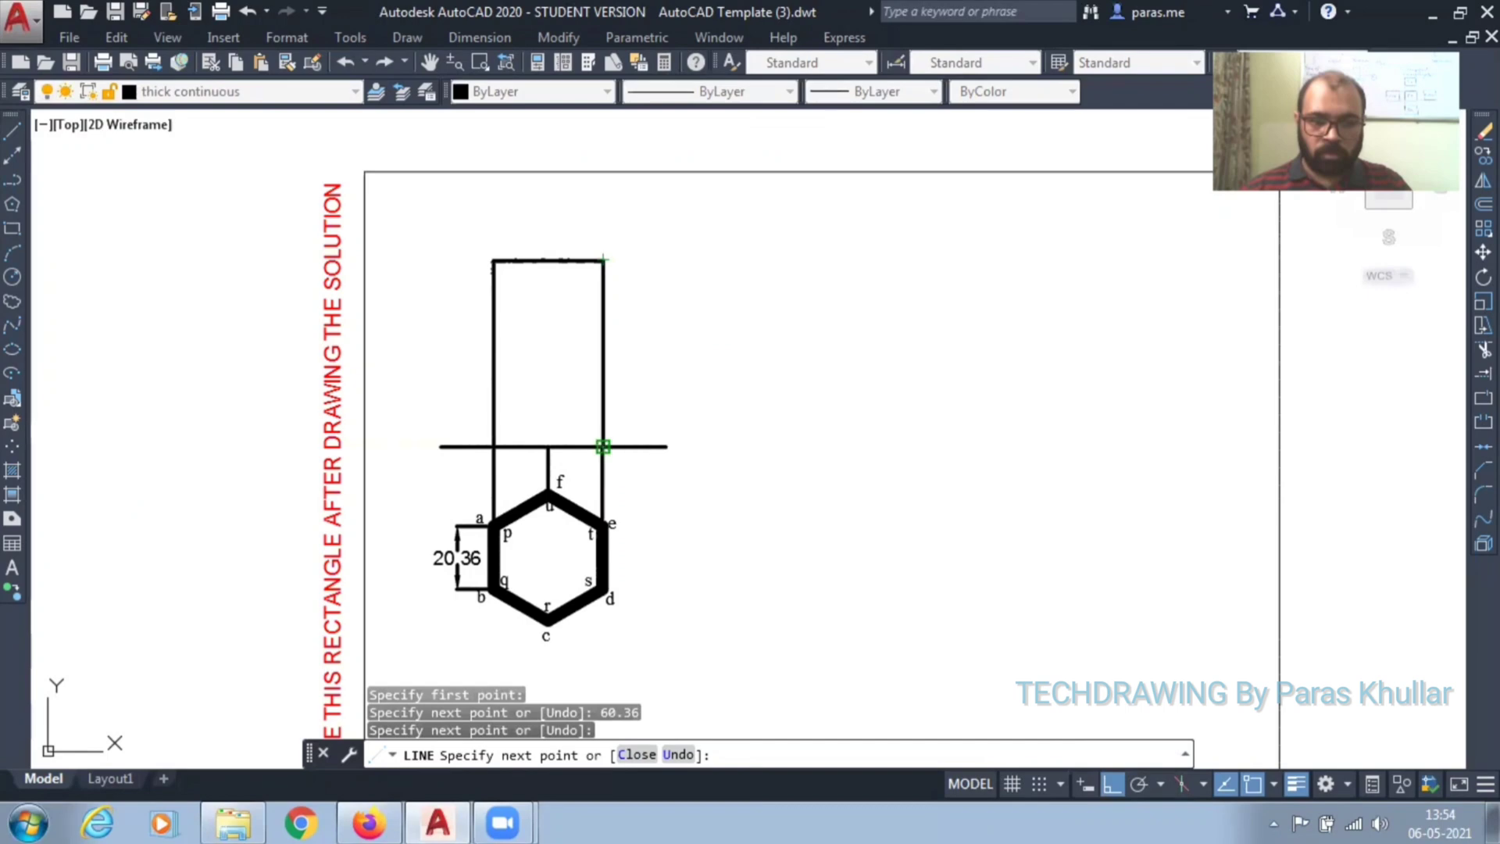
click(603, 446)
Step: Complete the front view with its middle vertical edge above corner f and both halves of the base along the reference line
click(547, 446)
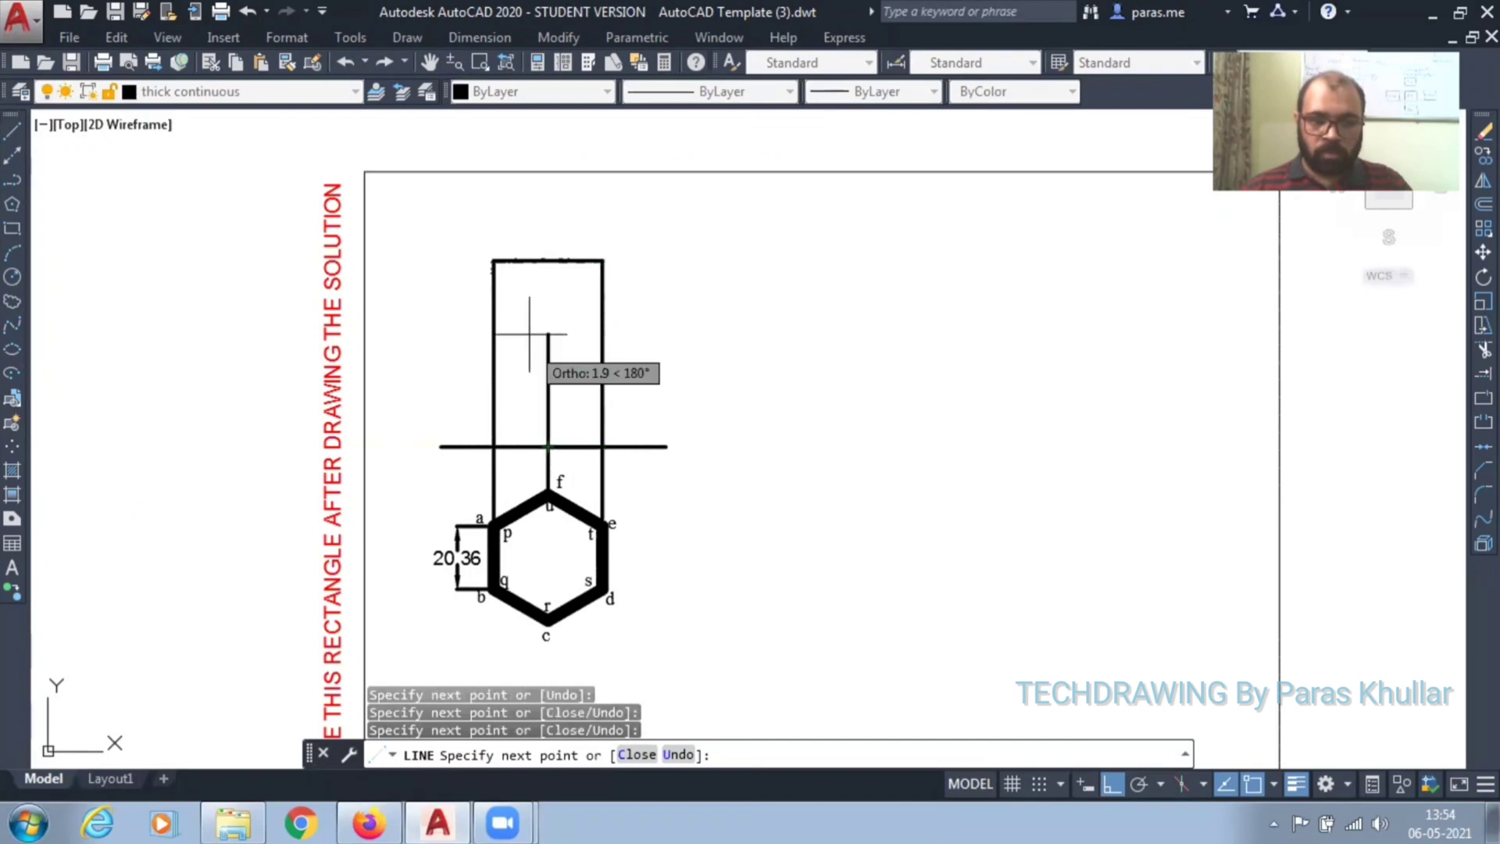
click(547, 260)
right_click(756, 251)
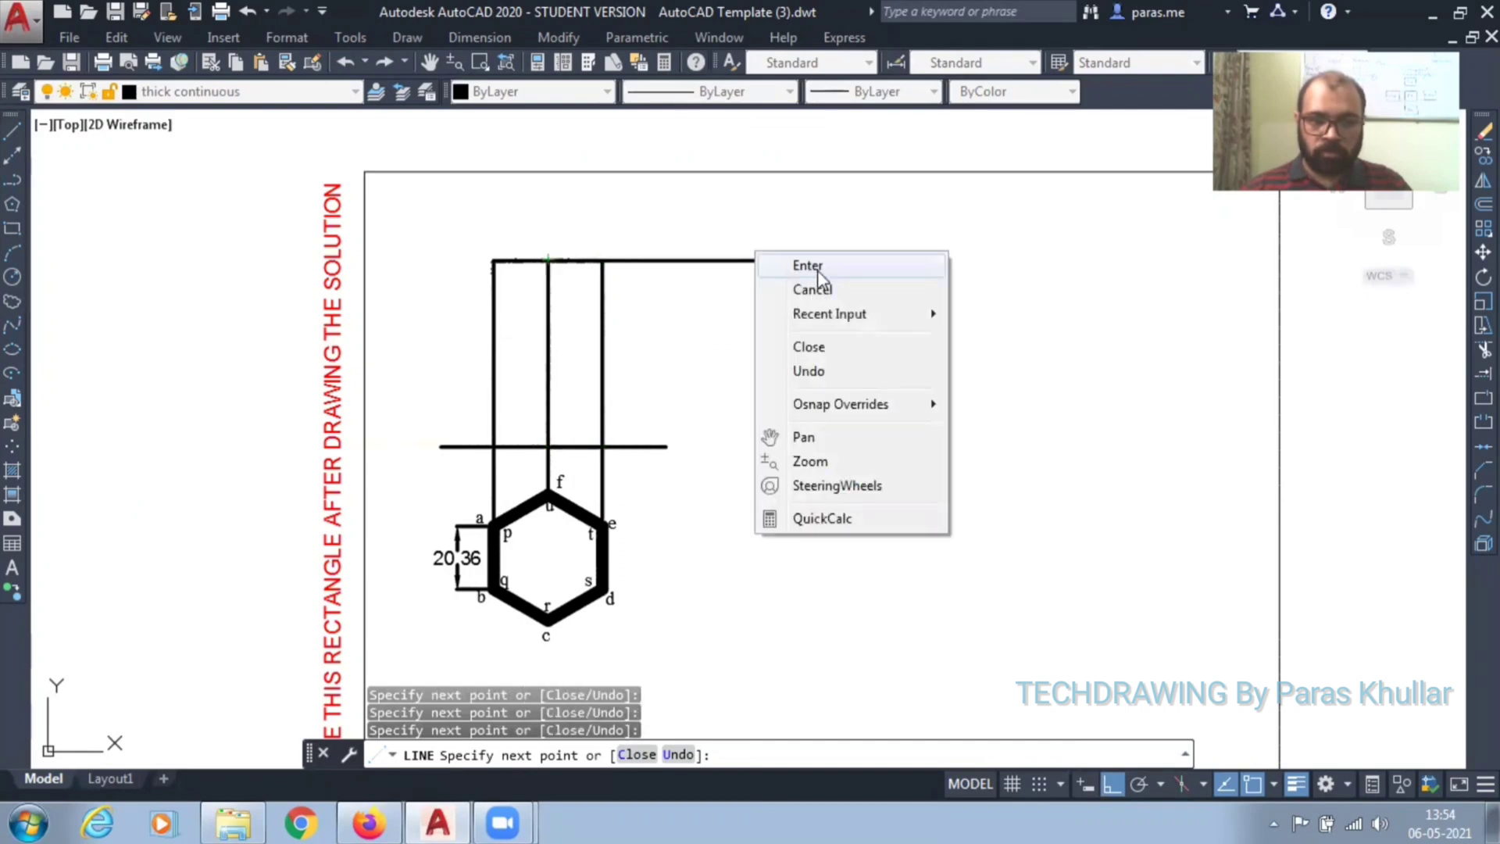
click(813, 261)
right_click(841, 249)
click(868, 248)
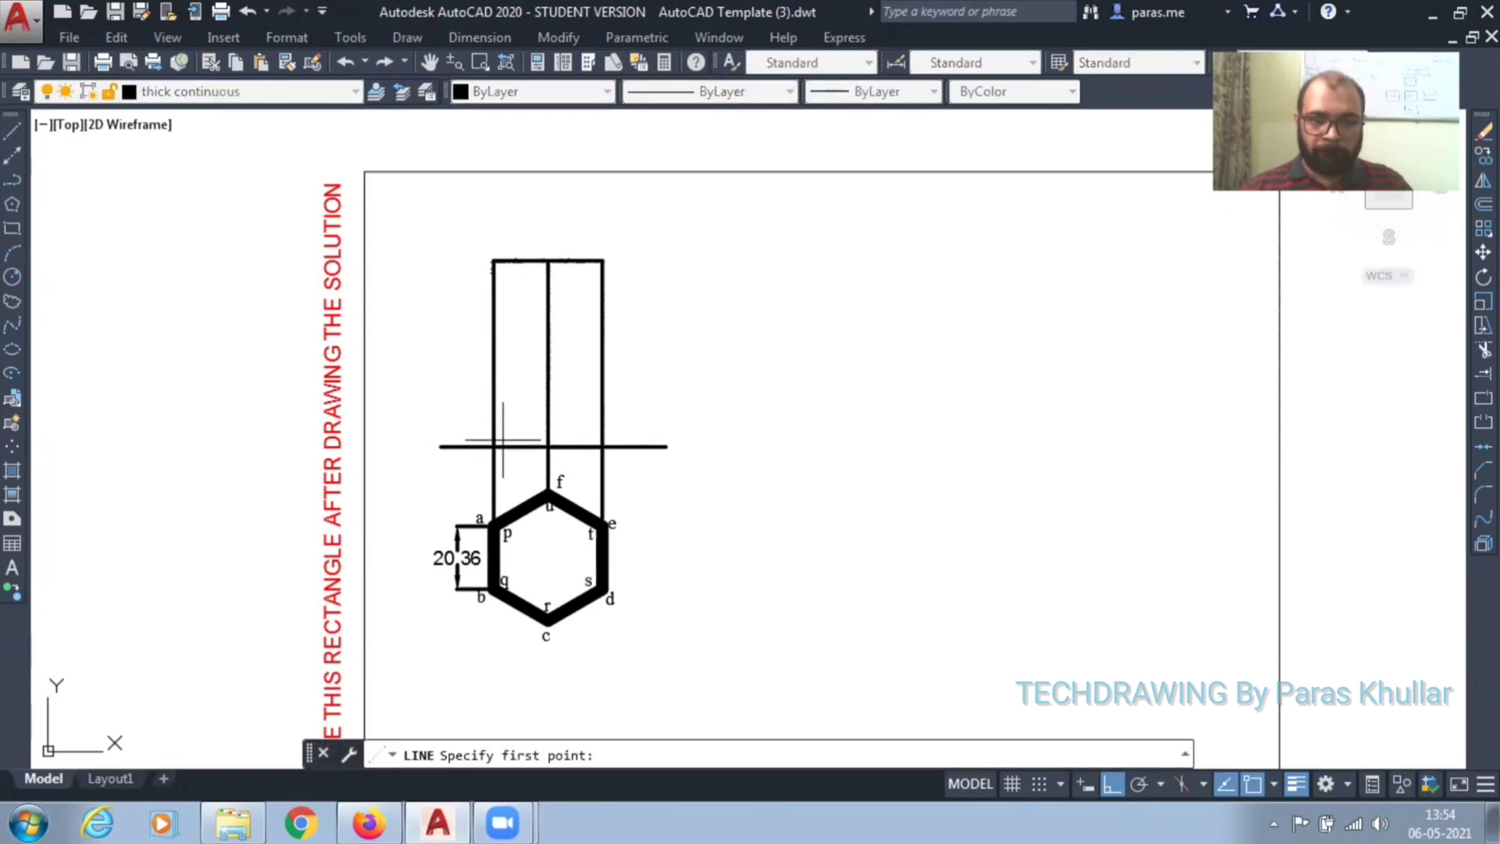
click(493, 446)
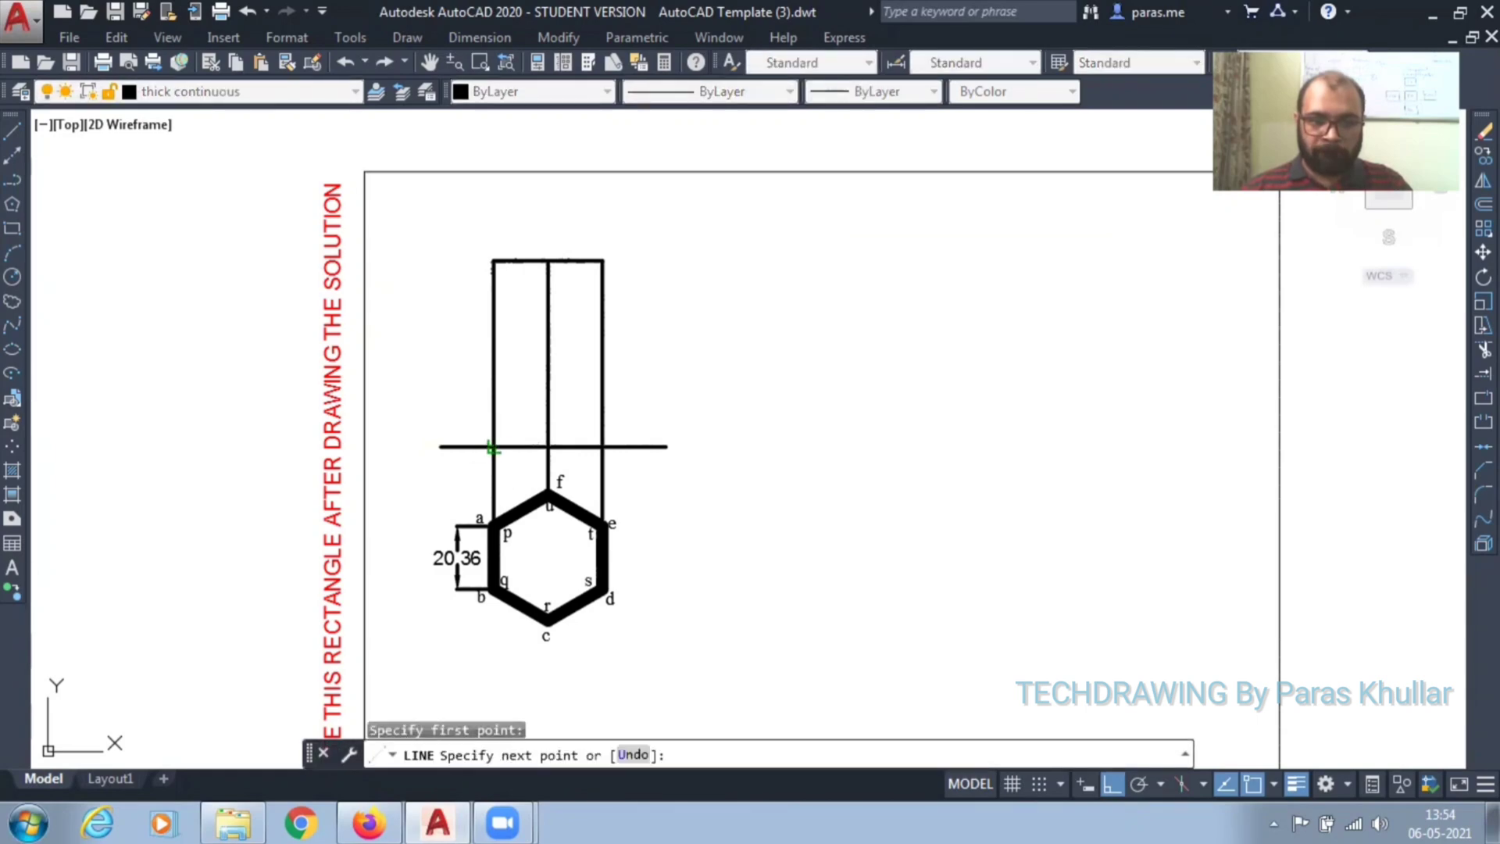
click(548, 447)
key(Escape)
Step: Give all the front view's edges a heavy lineweight like the hexagon's
click(469, 238)
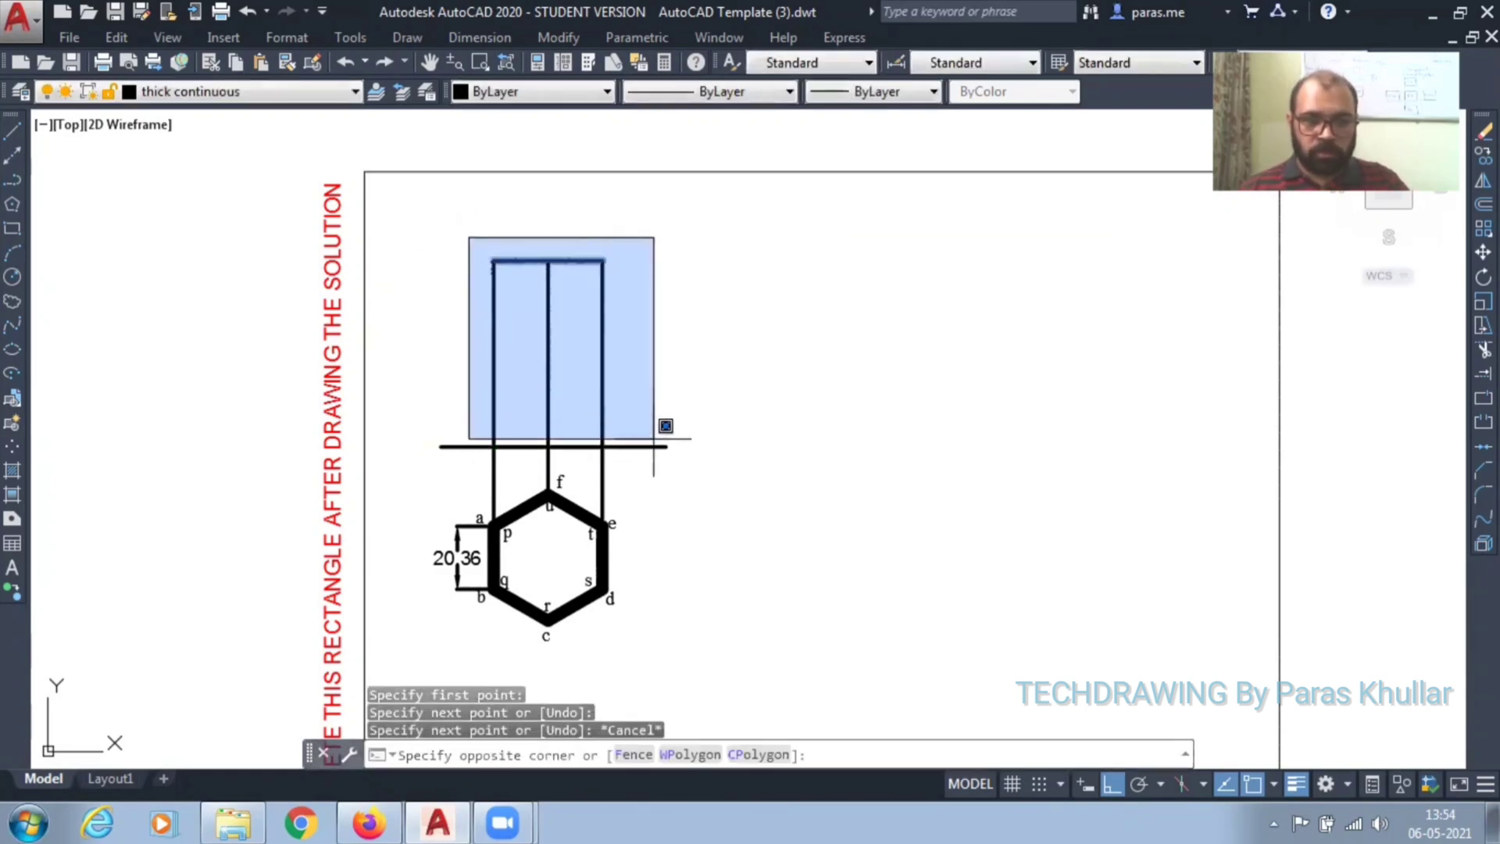
click(672, 450)
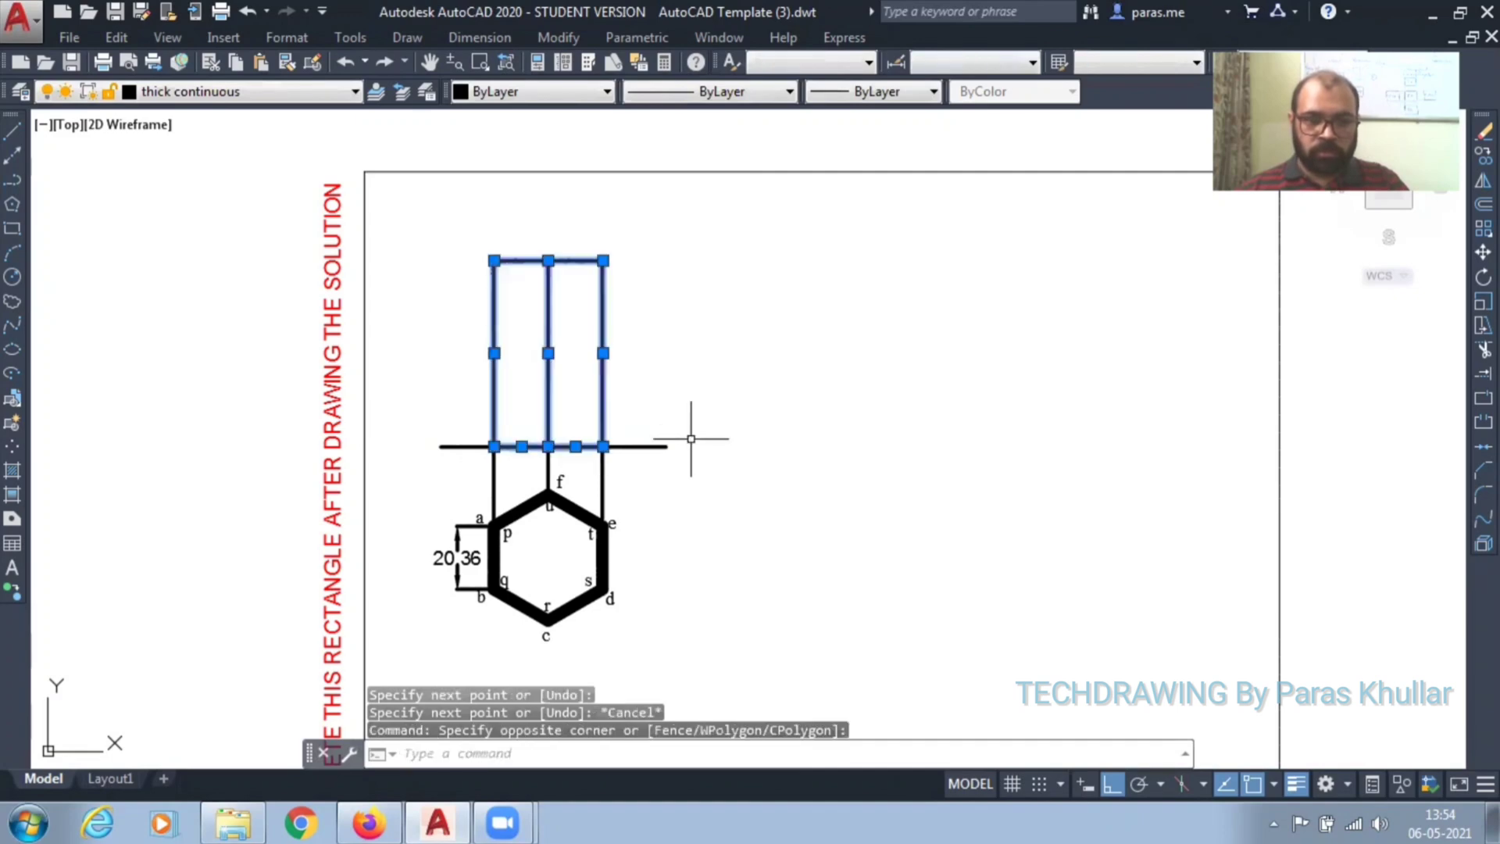
click(853, 92)
click(852, 115)
key(Escape)
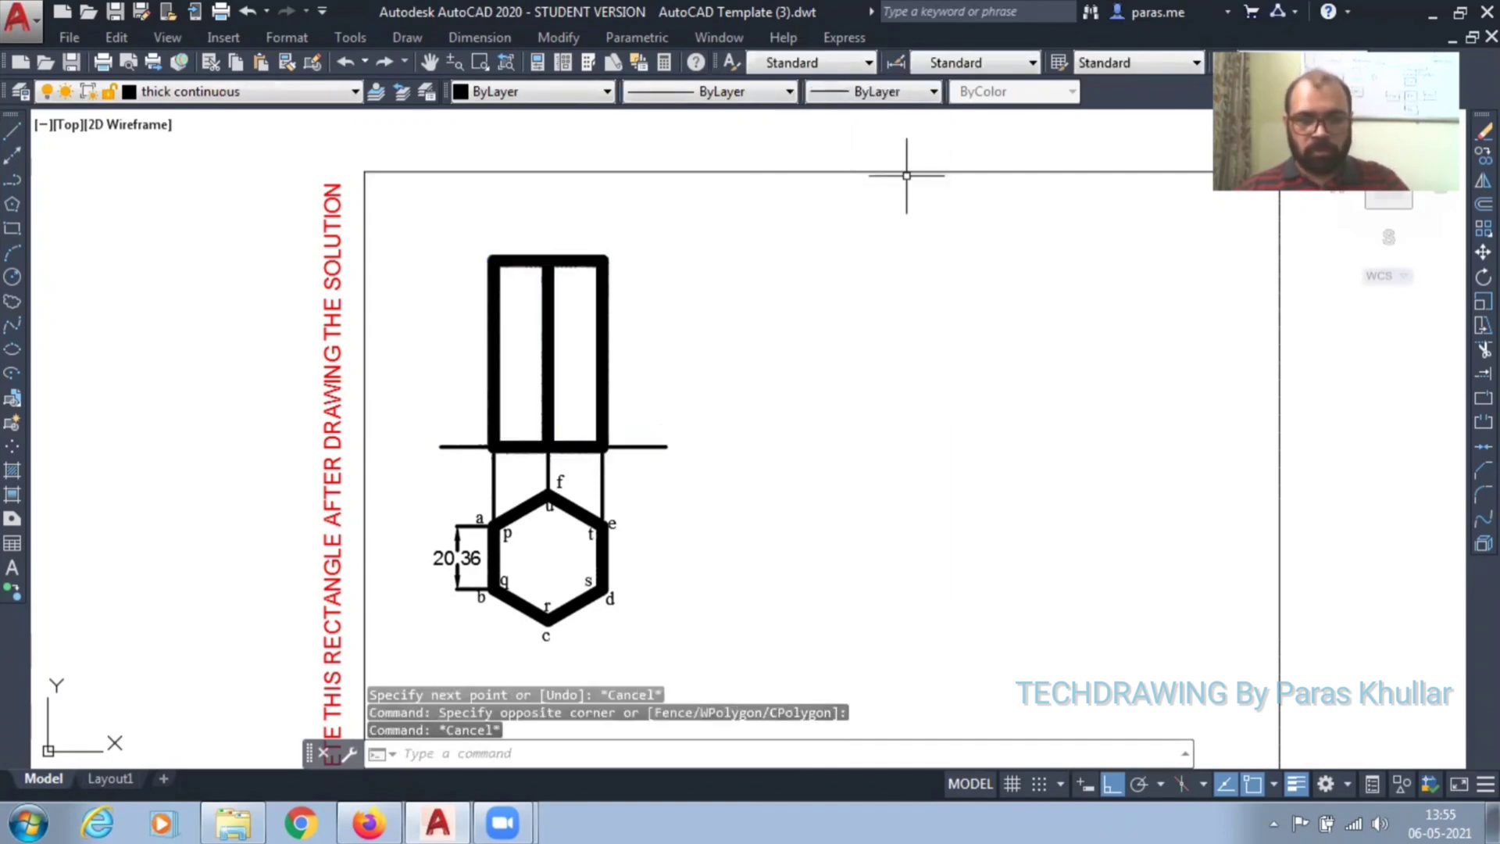
Step: Turn off object snap and object snap tracking for free label placement
key(ctrl+v)
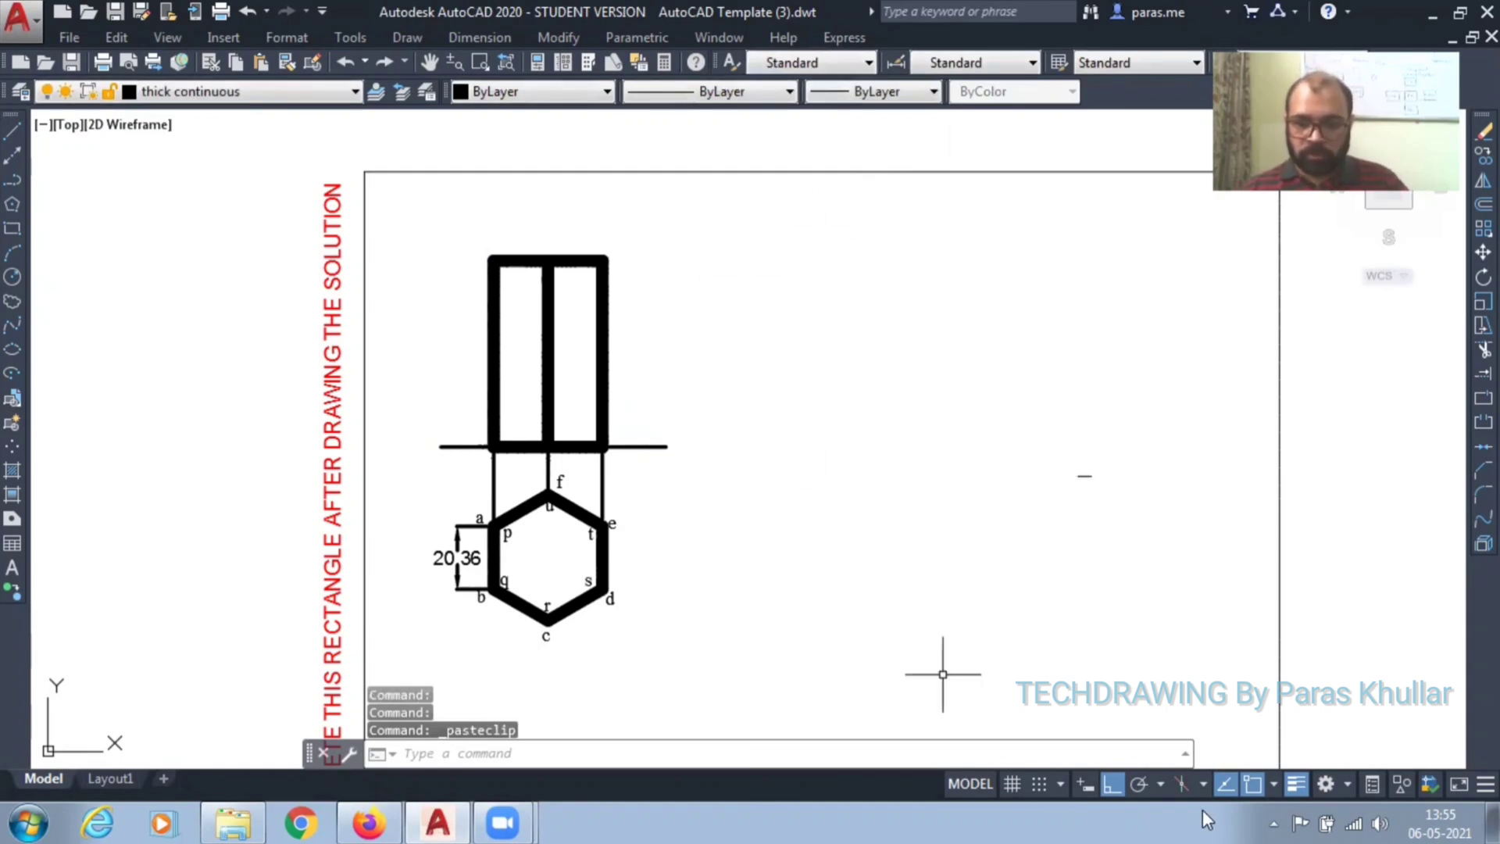
click(1252, 785)
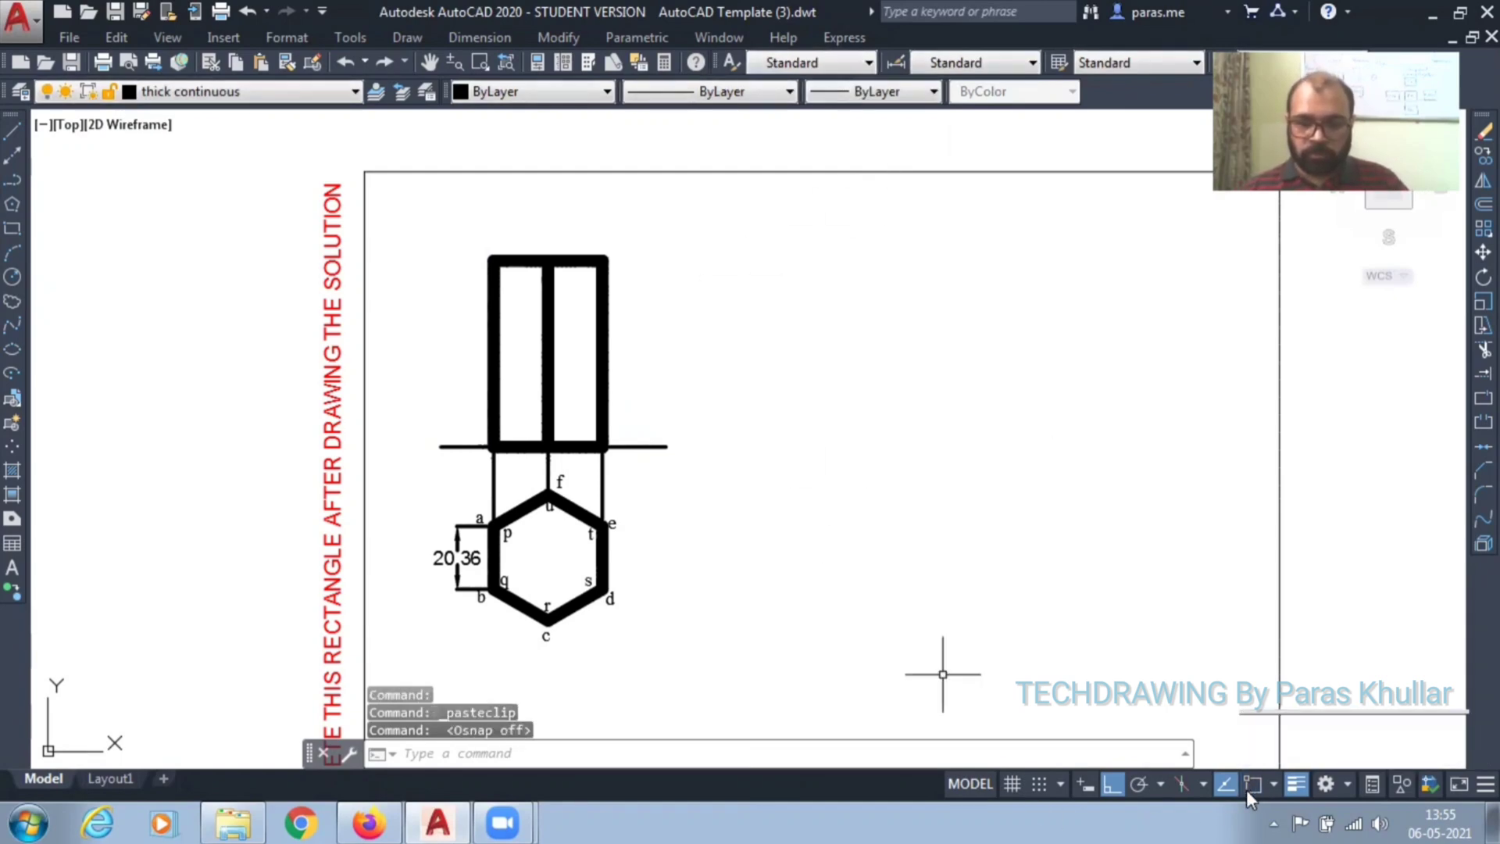
click(1229, 783)
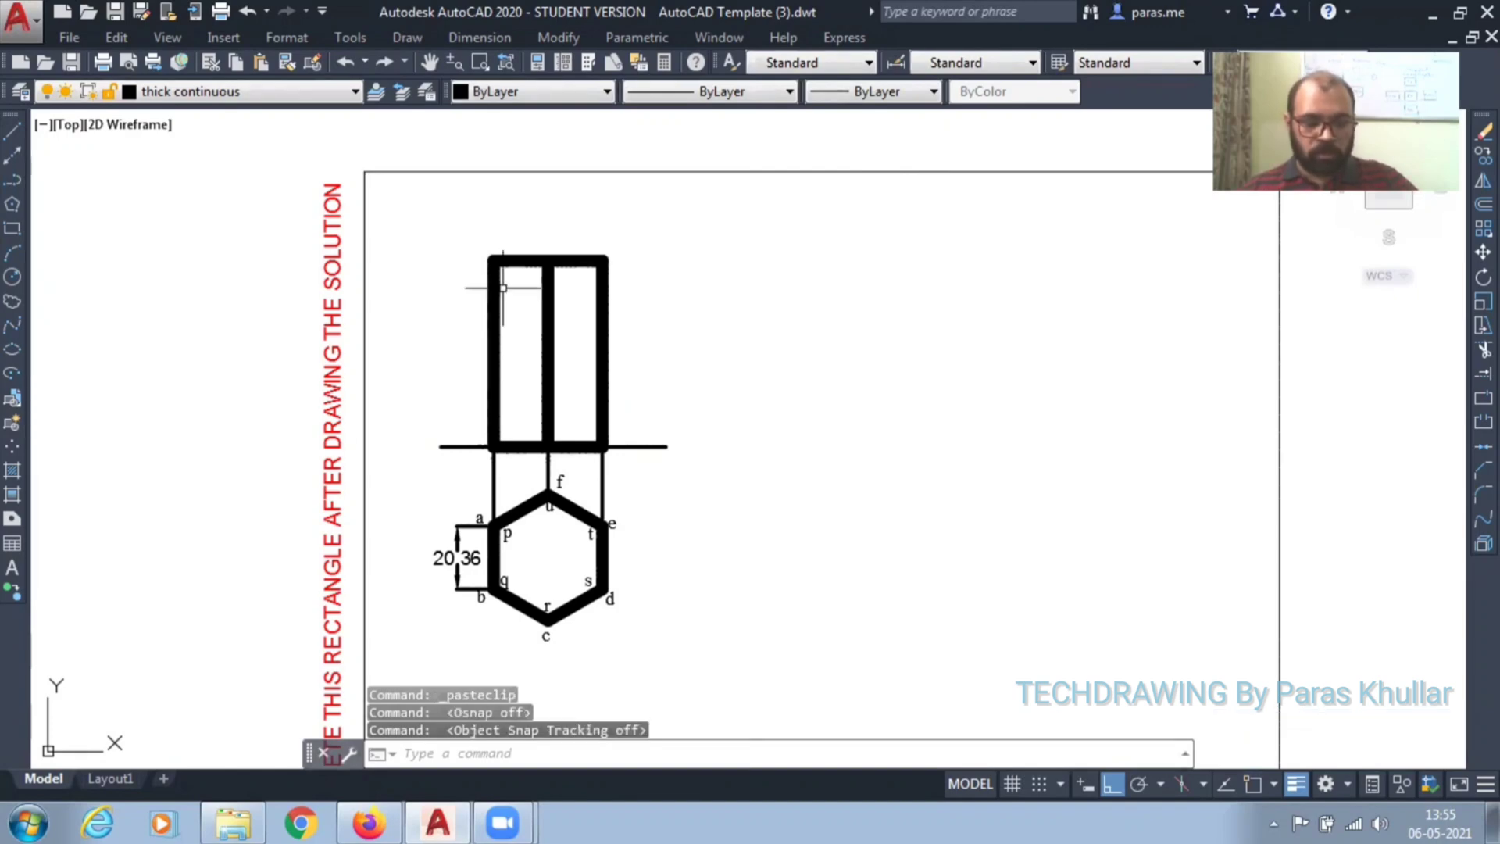
key(ctrl+v)
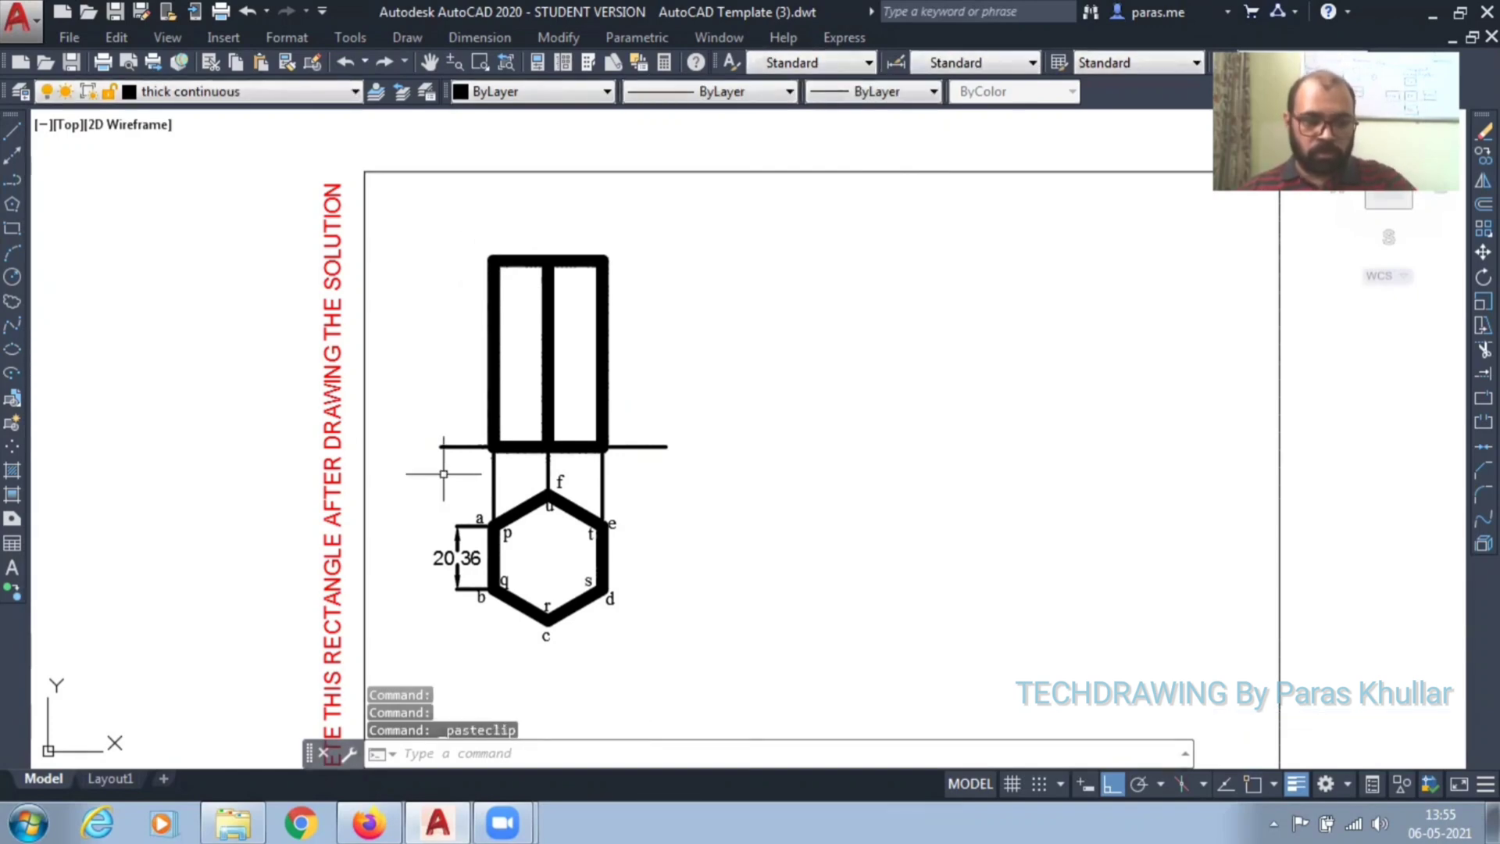
key(Escape)
key(ctrl+v)
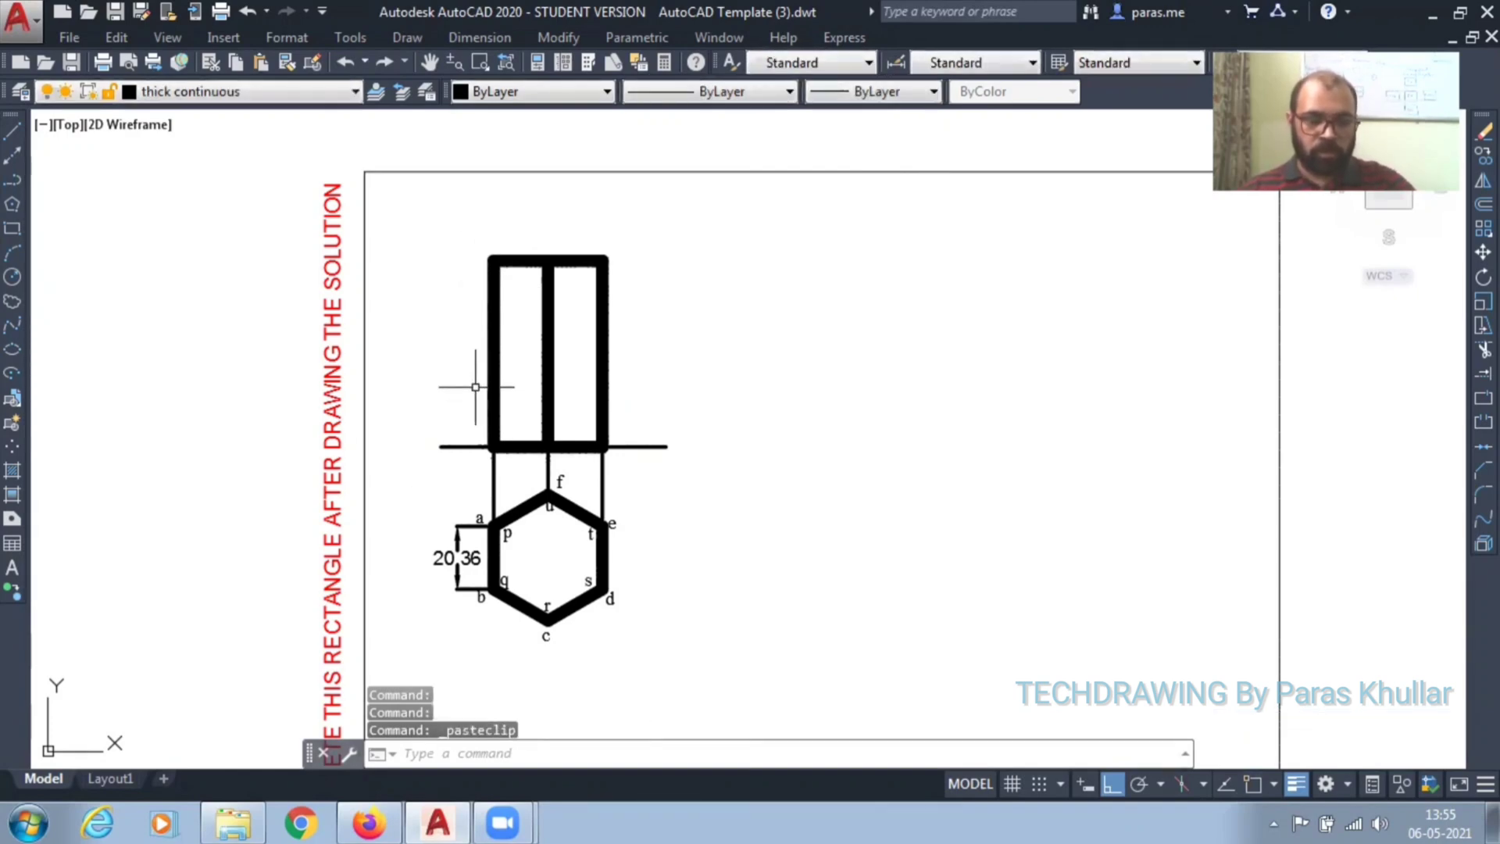
key(Escape)
Step: Copy label a to above the front view's upper left corner and change the copy's text to b'a'
click(479, 514)
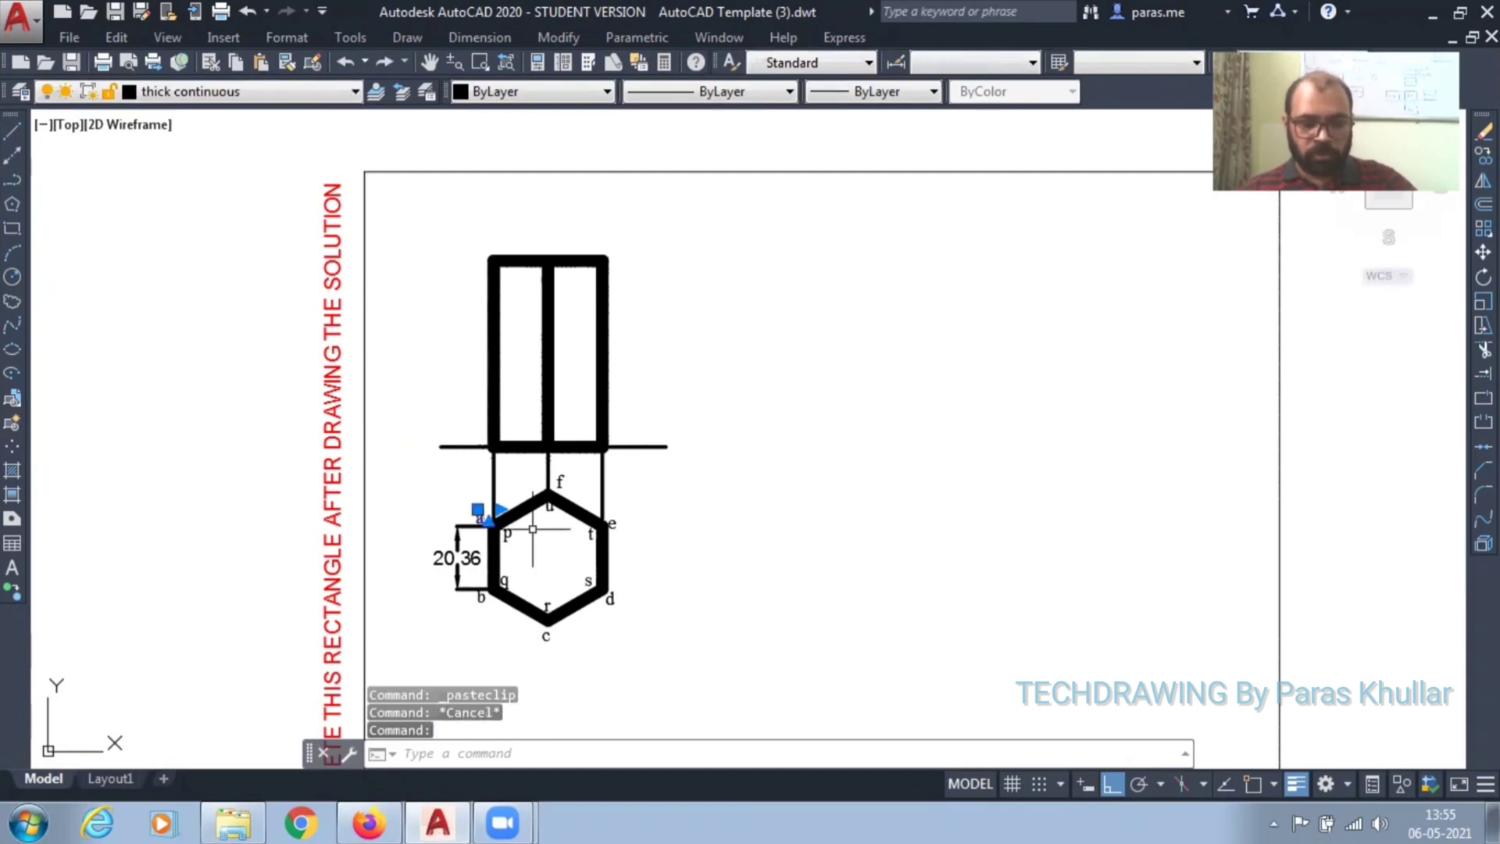
key(ctrl+c)
key(ctrl+v)
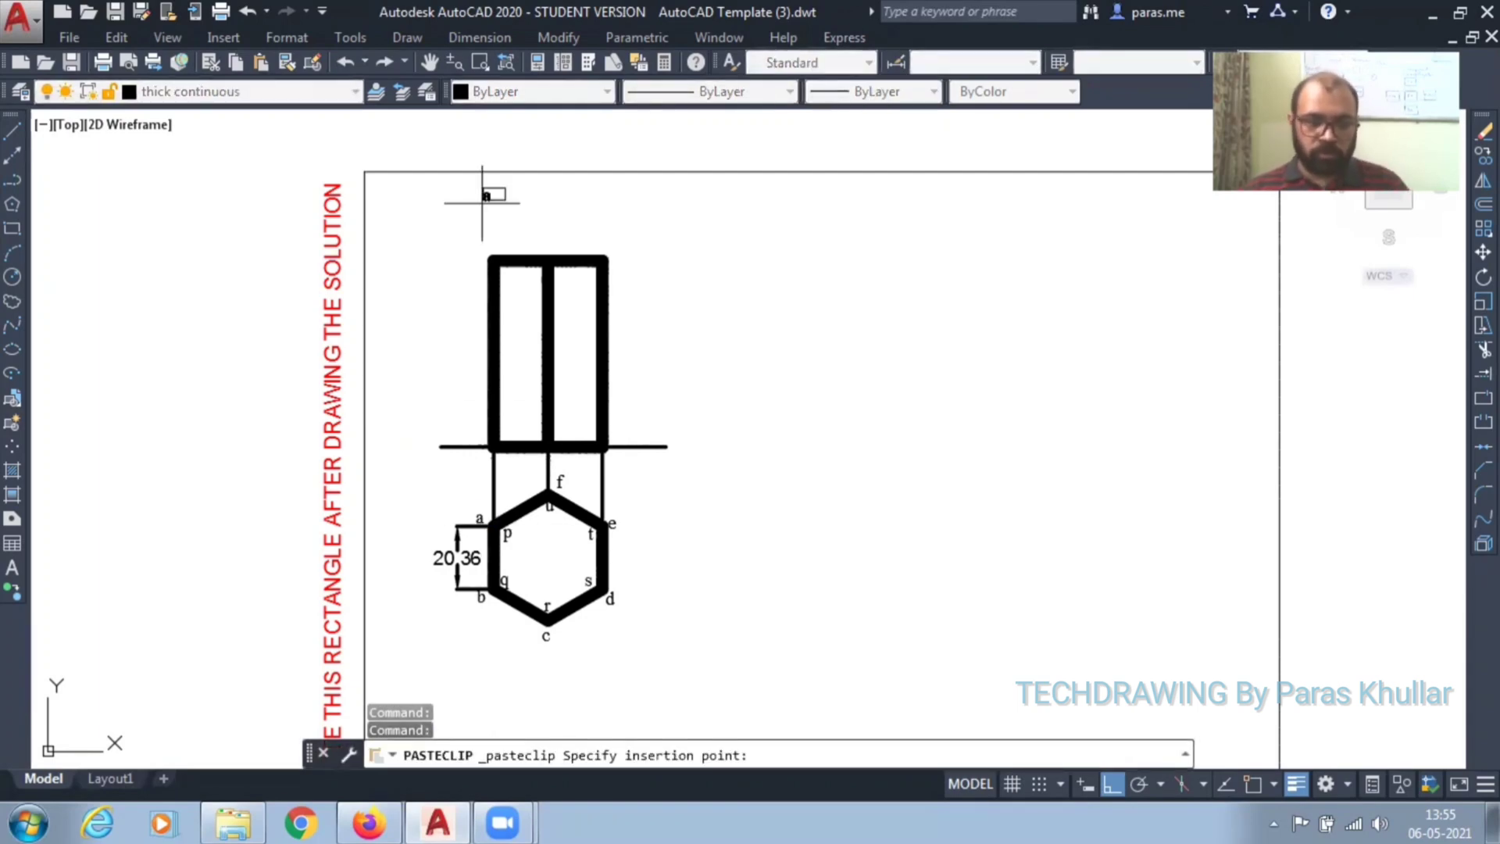
click(476, 251)
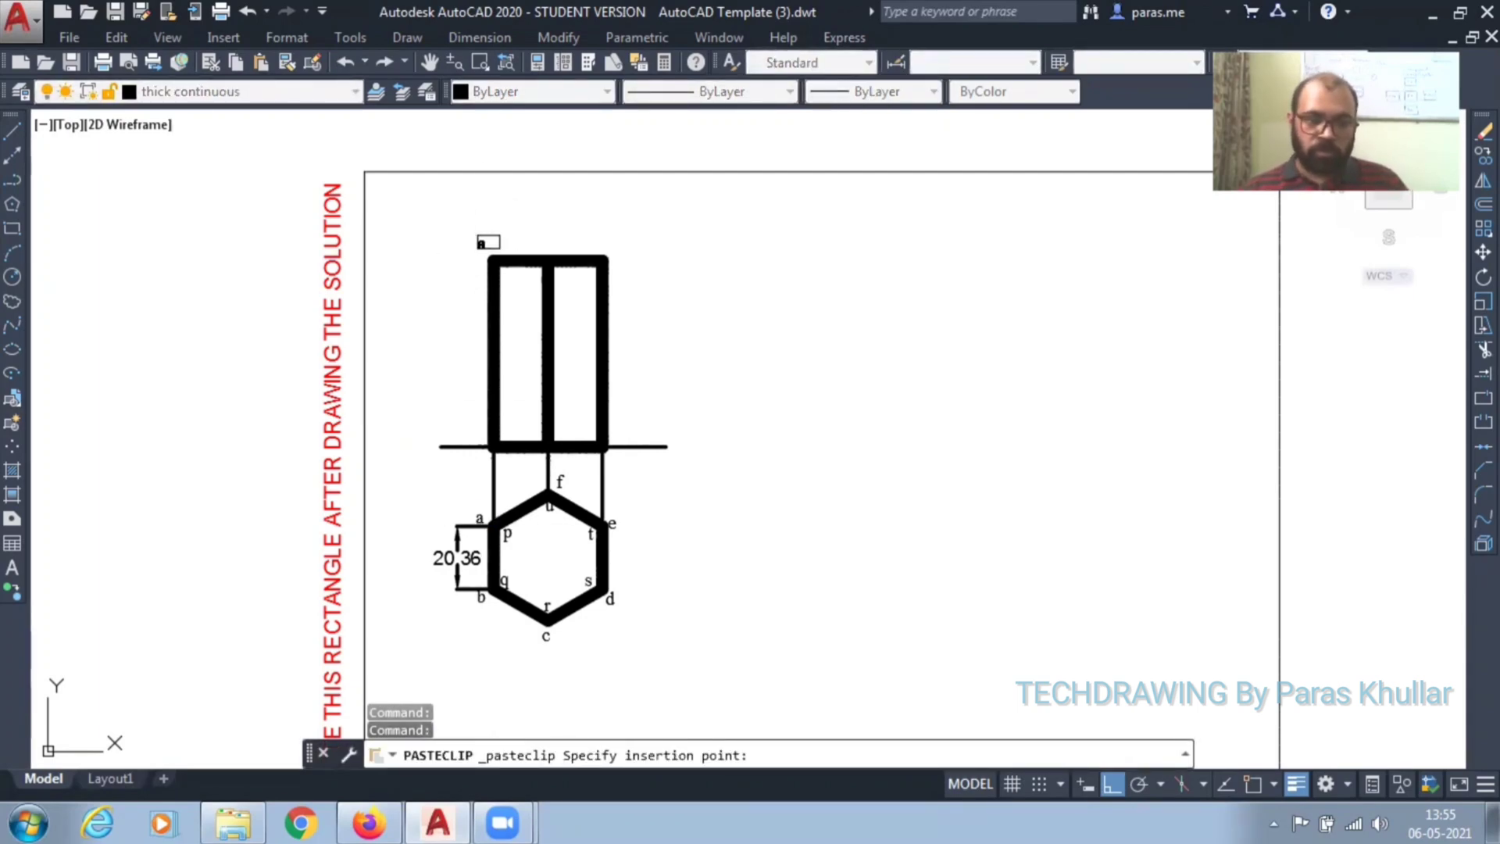
click(477, 246)
double_click(479, 244)
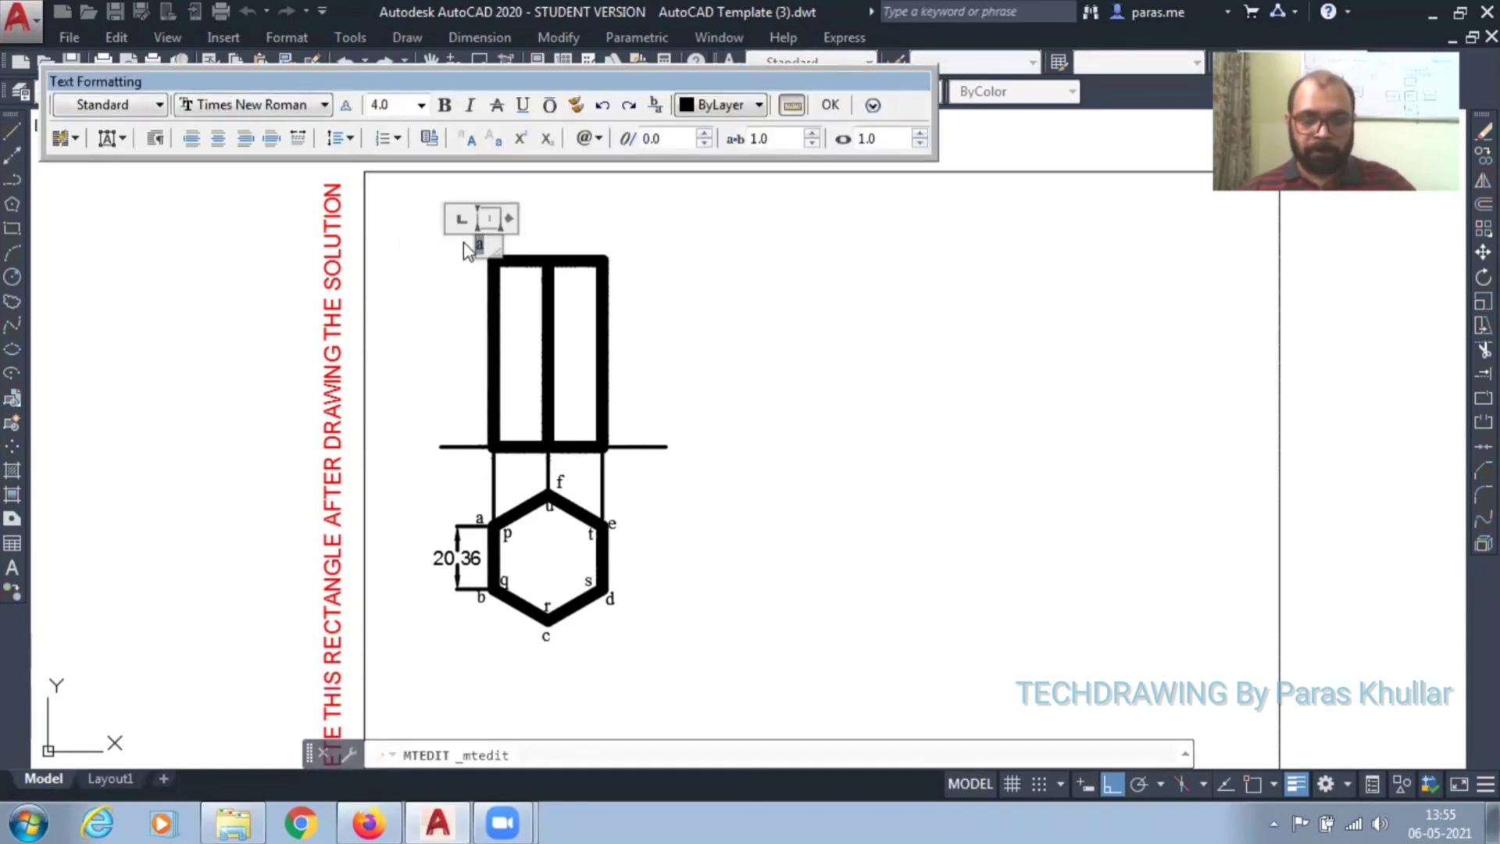
text(b'a)
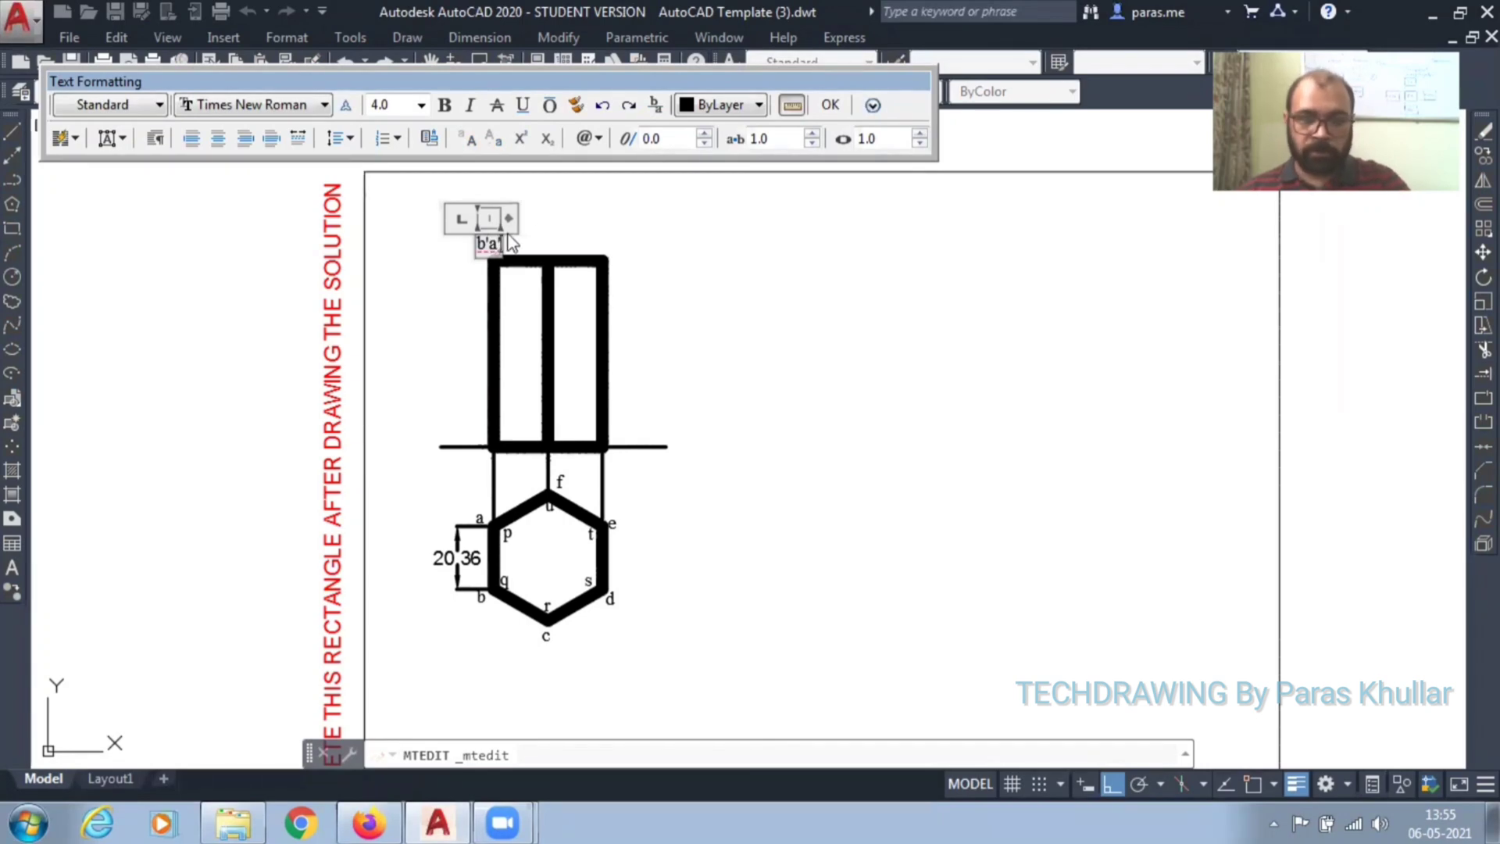
click(586, 231)
Step: Paste a copy of label a above the front view's middle edge and change its text to c'f'
key(ctrl+v)
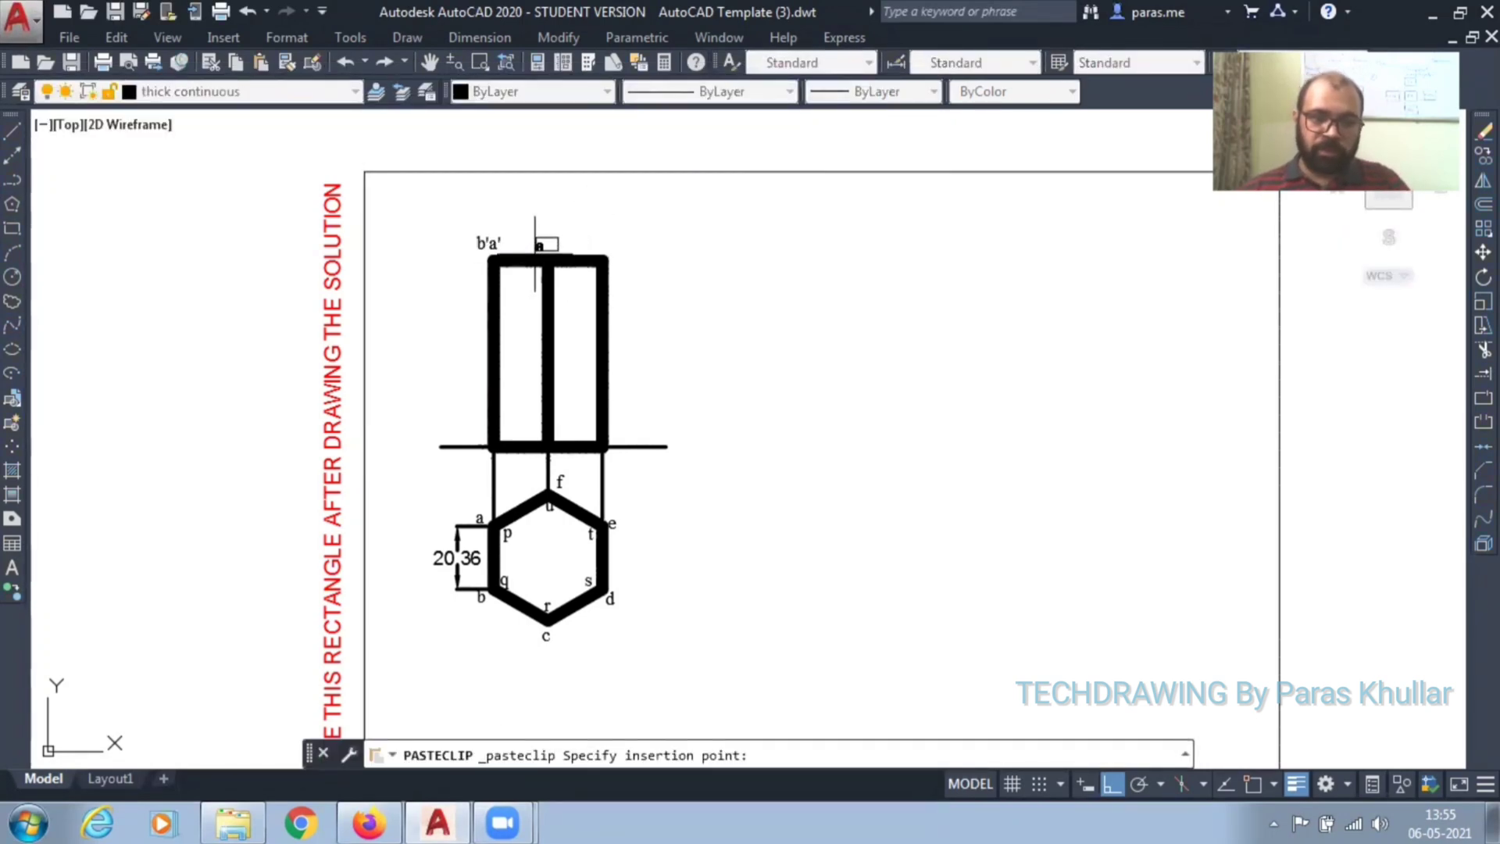
click(535, 244)
click(534, 243)
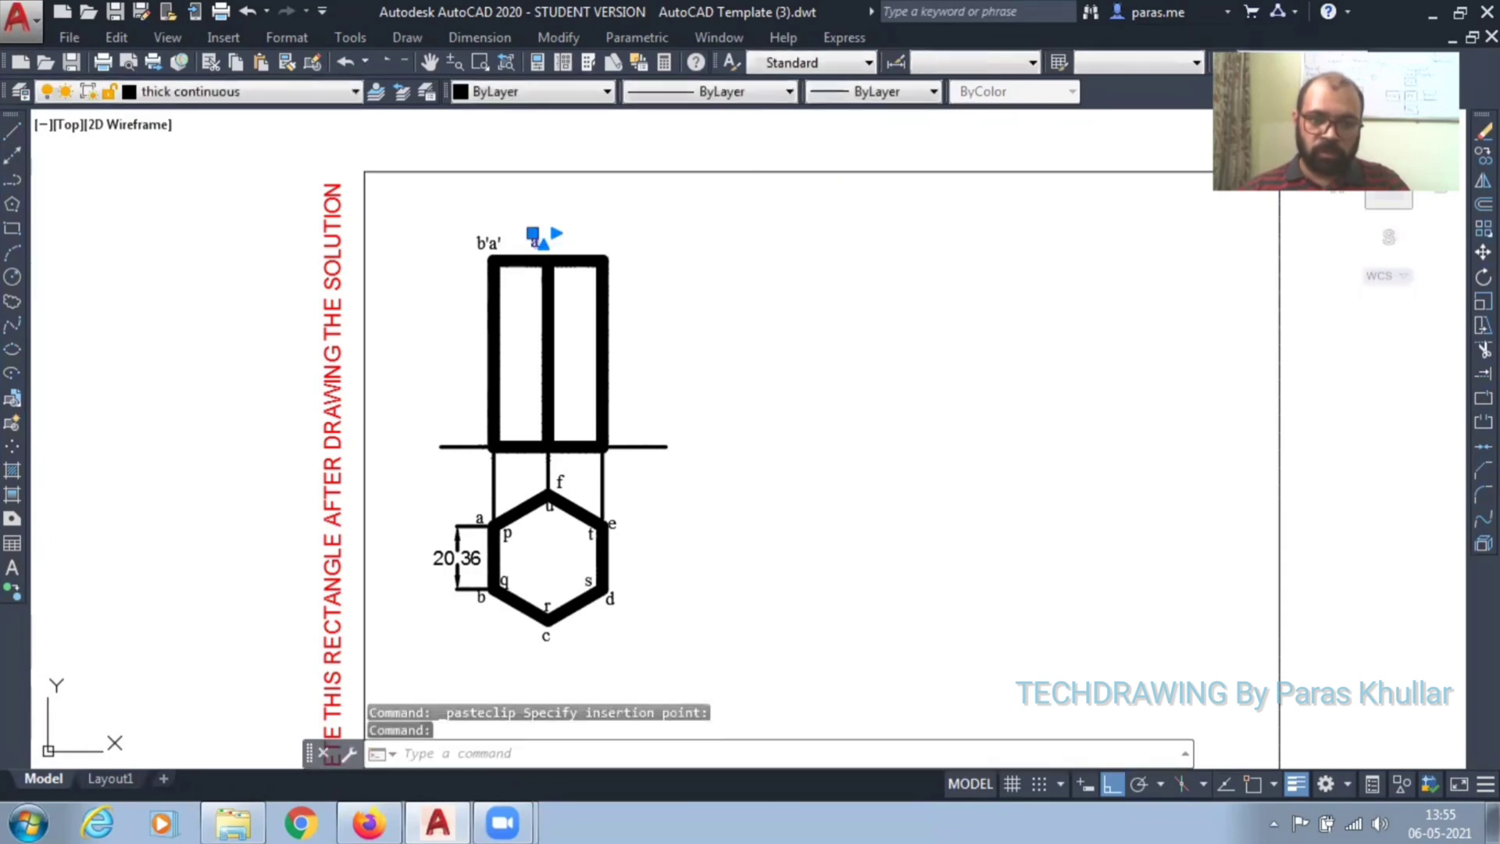
double_click(536, 241)
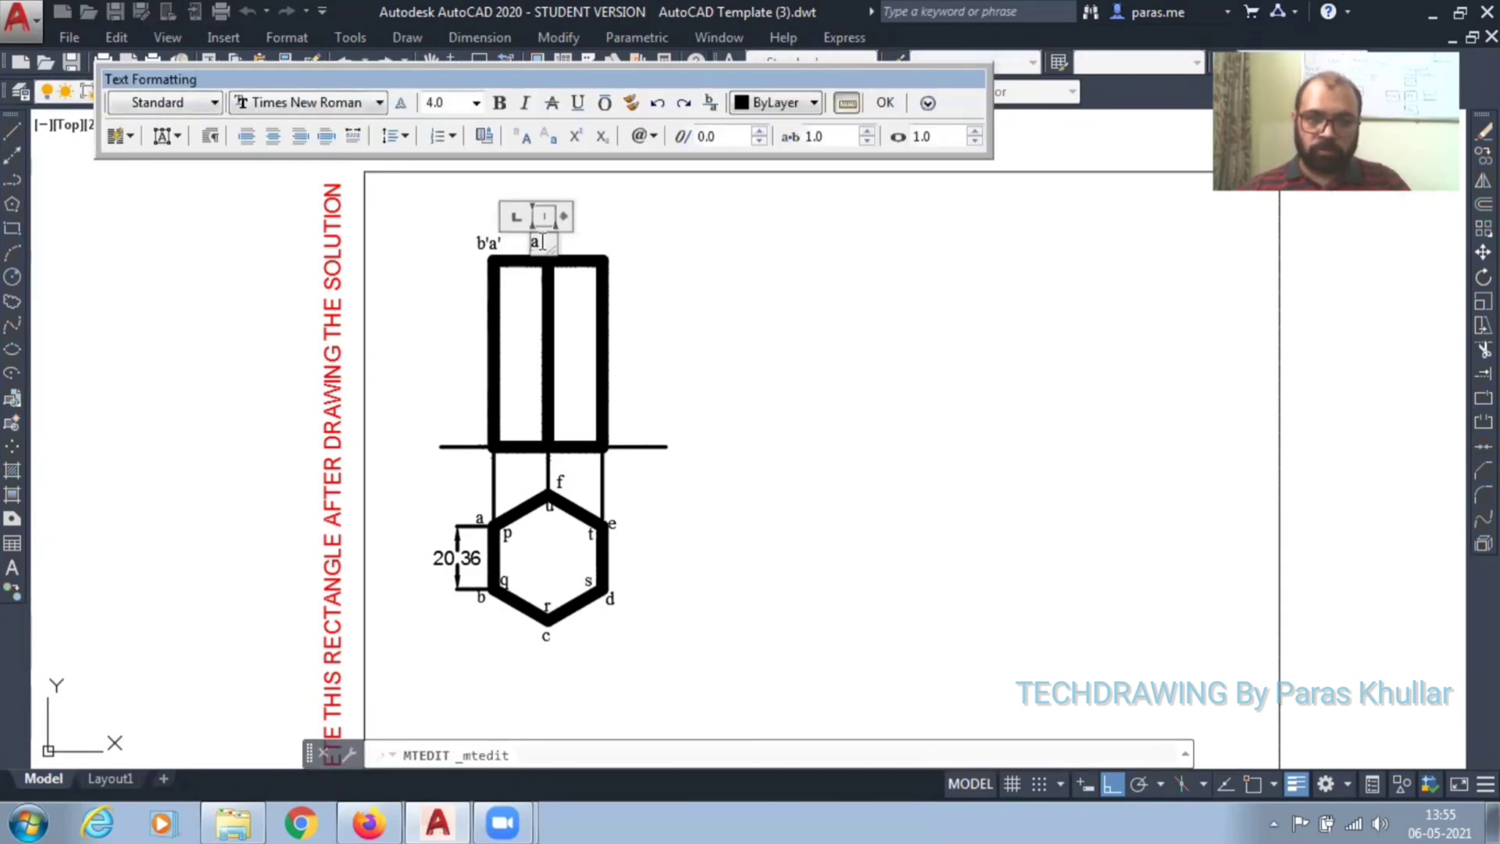
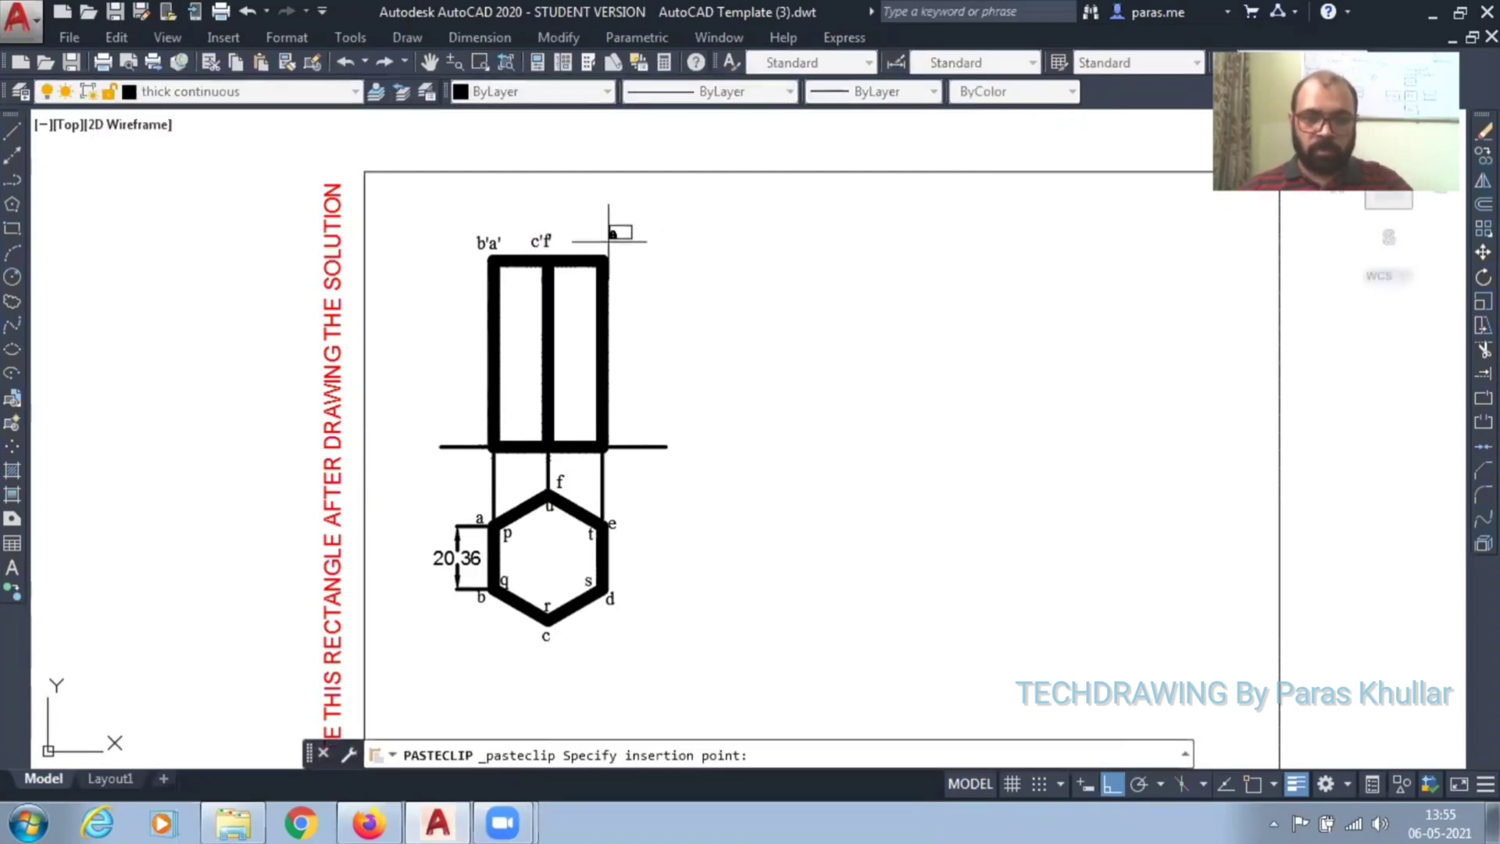
Step: Place a copy of label a above the front view's upper right corner and change its text to d'e'
click(592, 251)
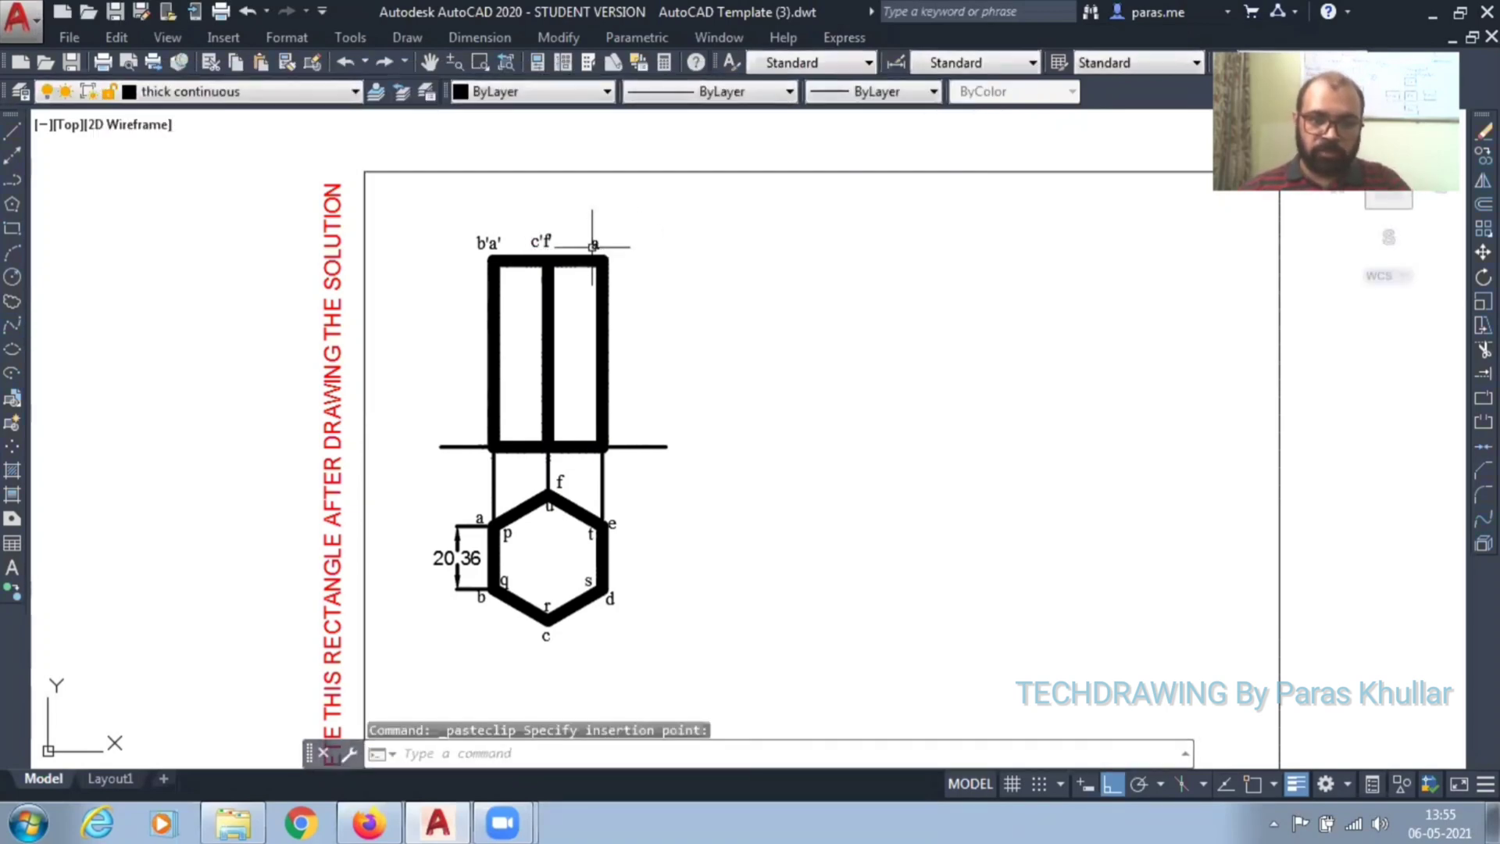
double_click(593, 244)
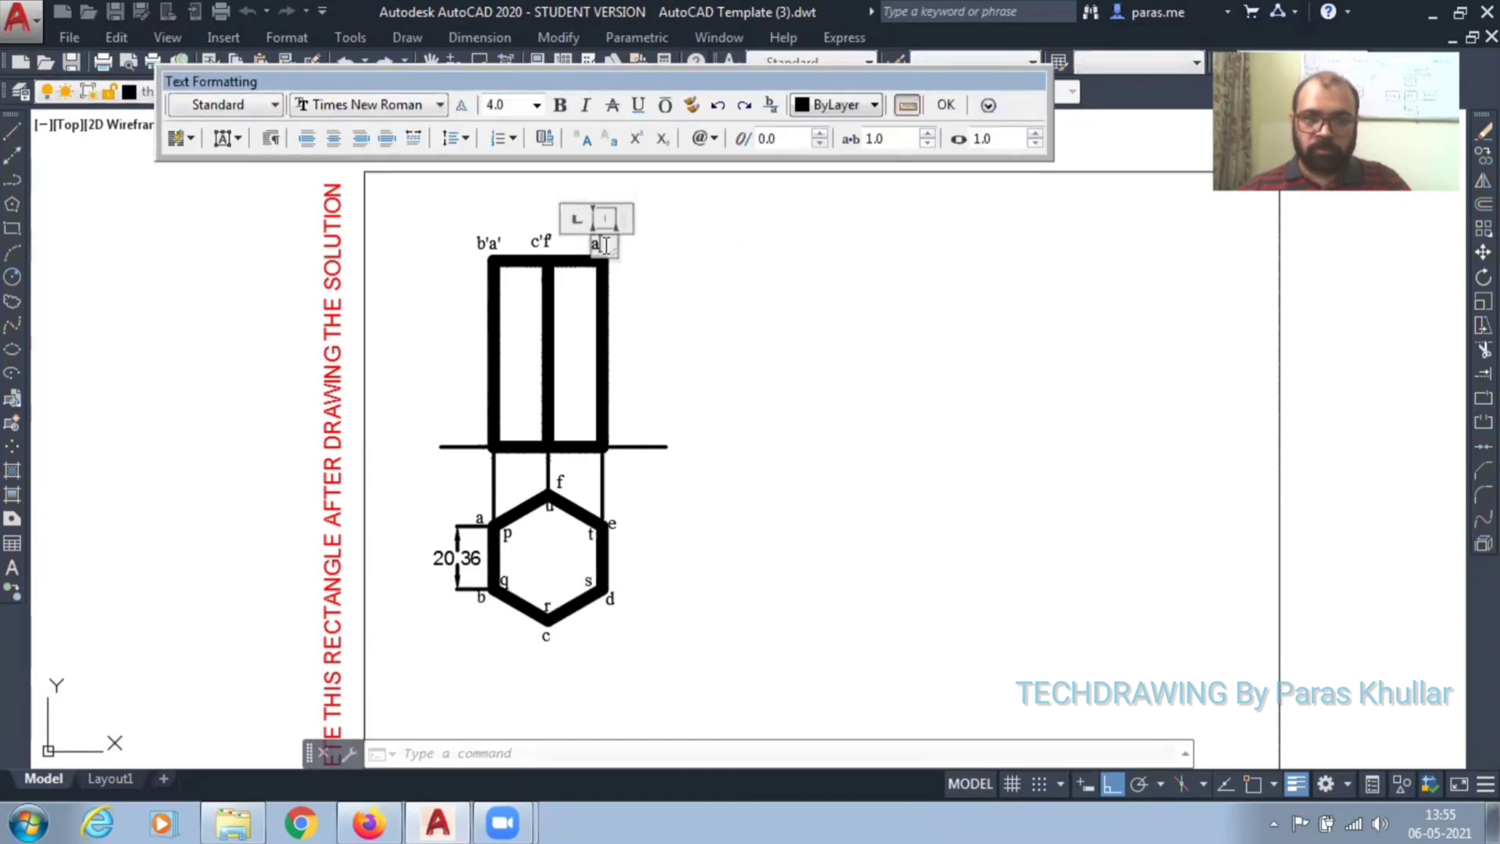
text(d'e')
click(728, 325)
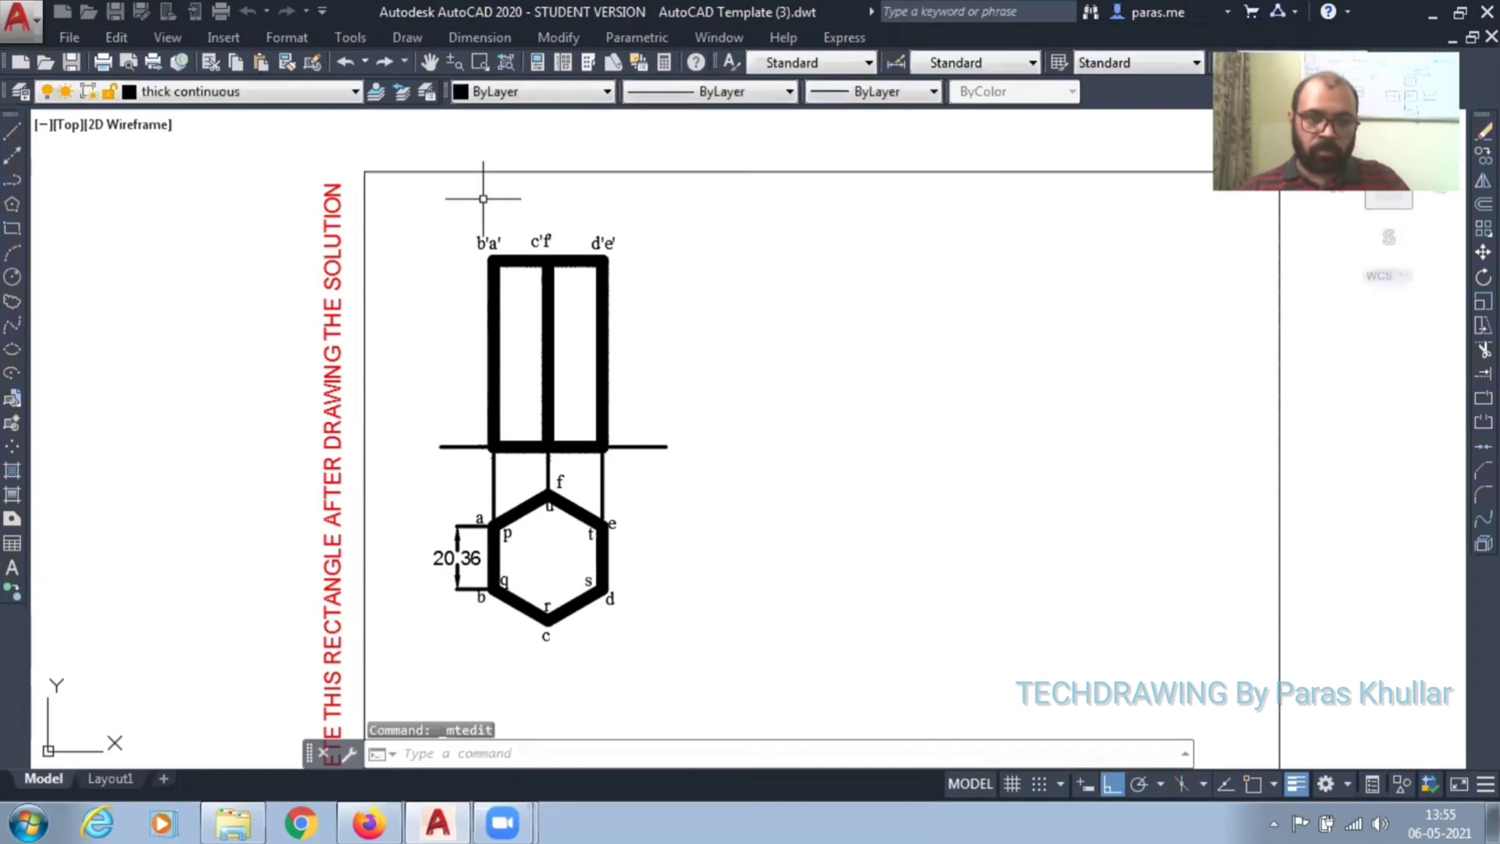
Step: Paste a copy of label a below the front view's lower left corner and change its text to q'p'
scroll(606, 451, up, 2)
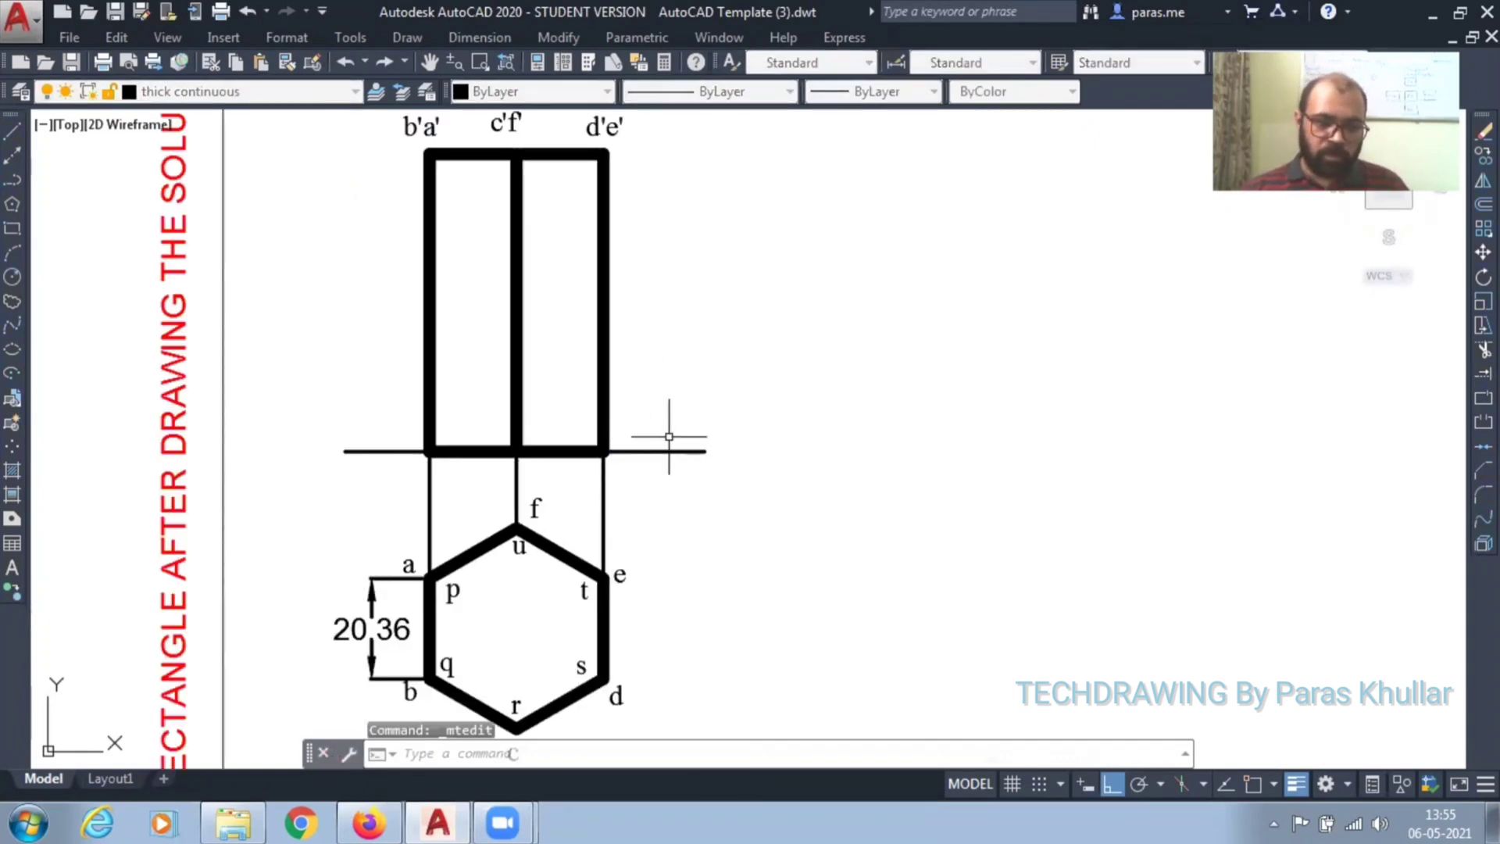
key(ctrl+v)
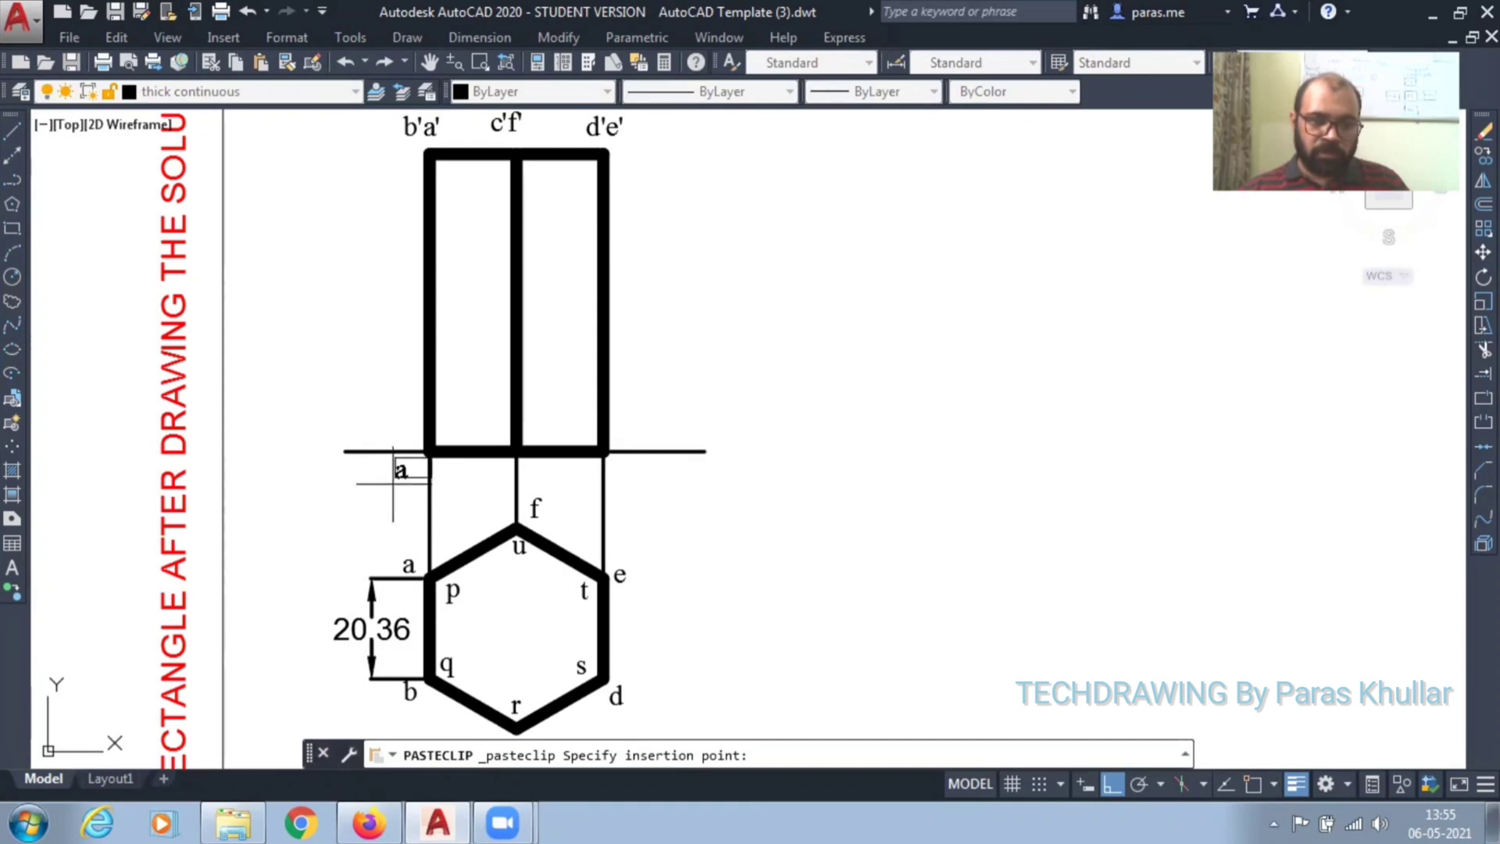
click(394, 483)
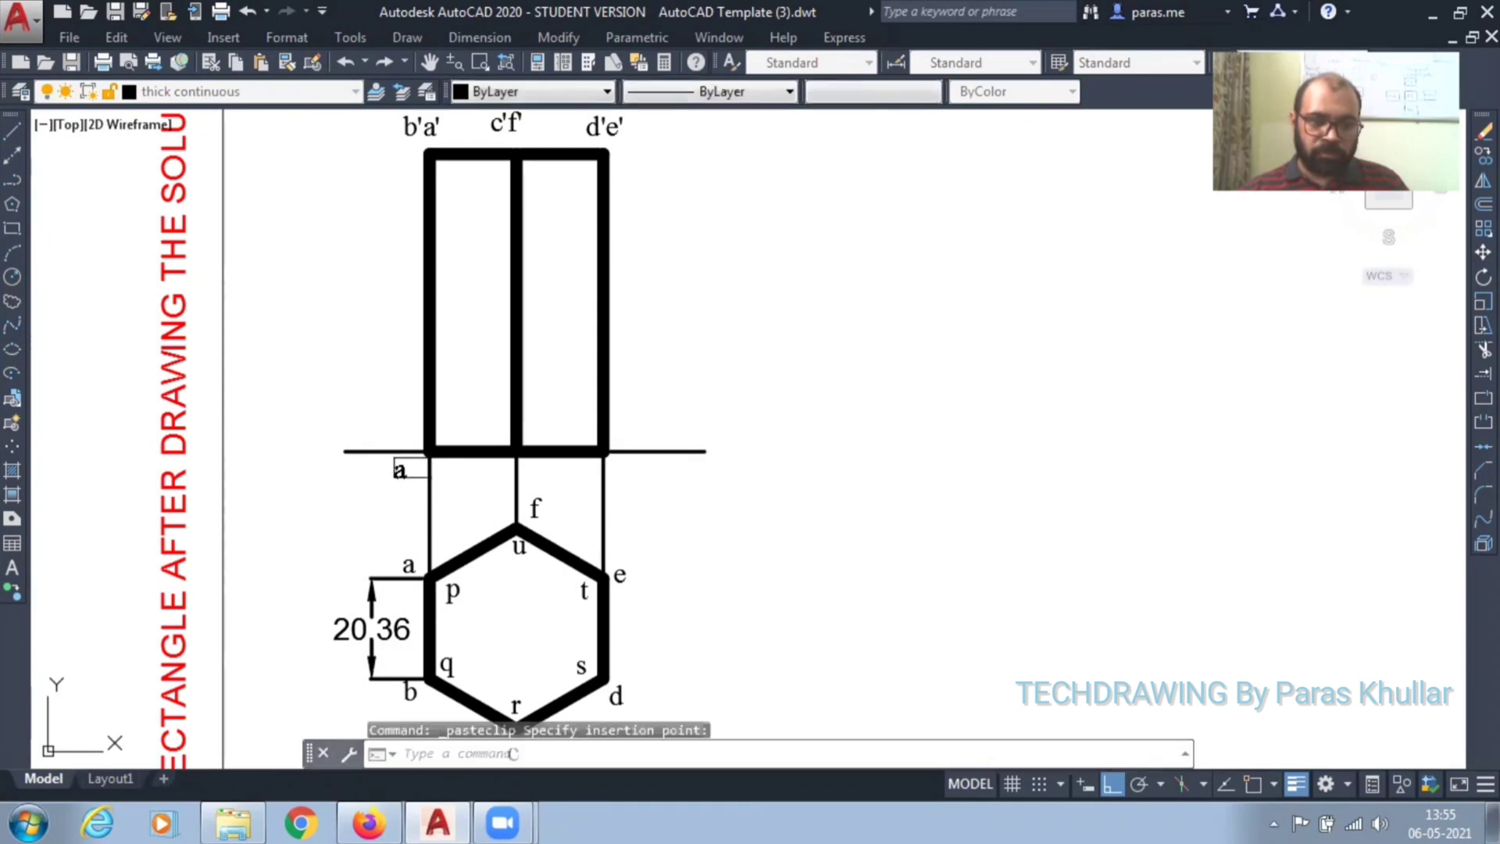
double_click(401, 470)
text(q'p')
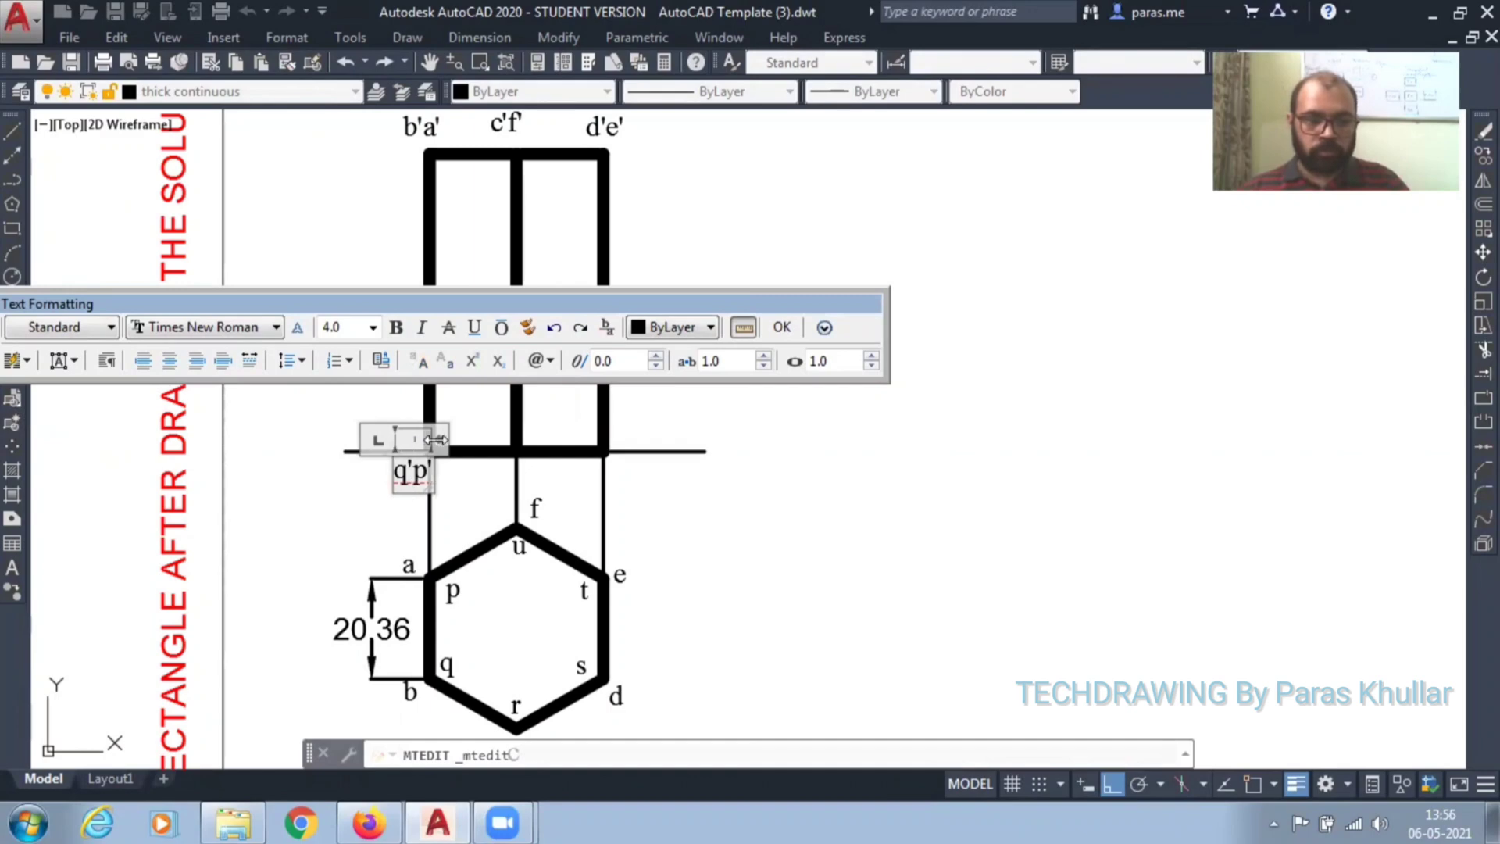
click(381, 467)
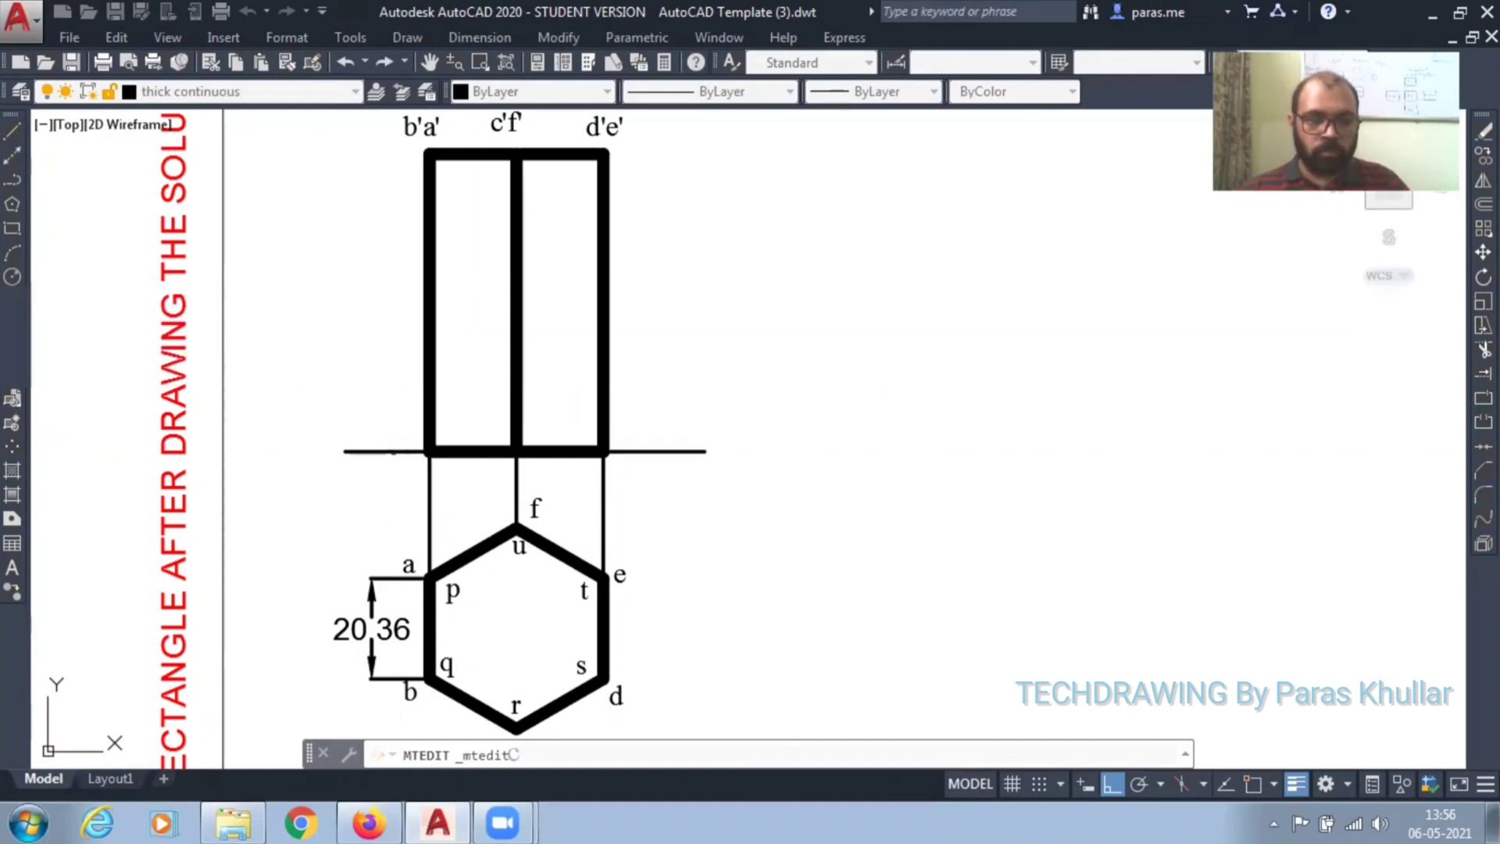
Step: Move the q'p' label slightly left so it clears the projector from corner a
click(413, 482)
mouse_move(413, 481)
mouse_down()
mouse_move(395, 473)
mouse_move(414, 476)
mouse_up()
key(Escape)
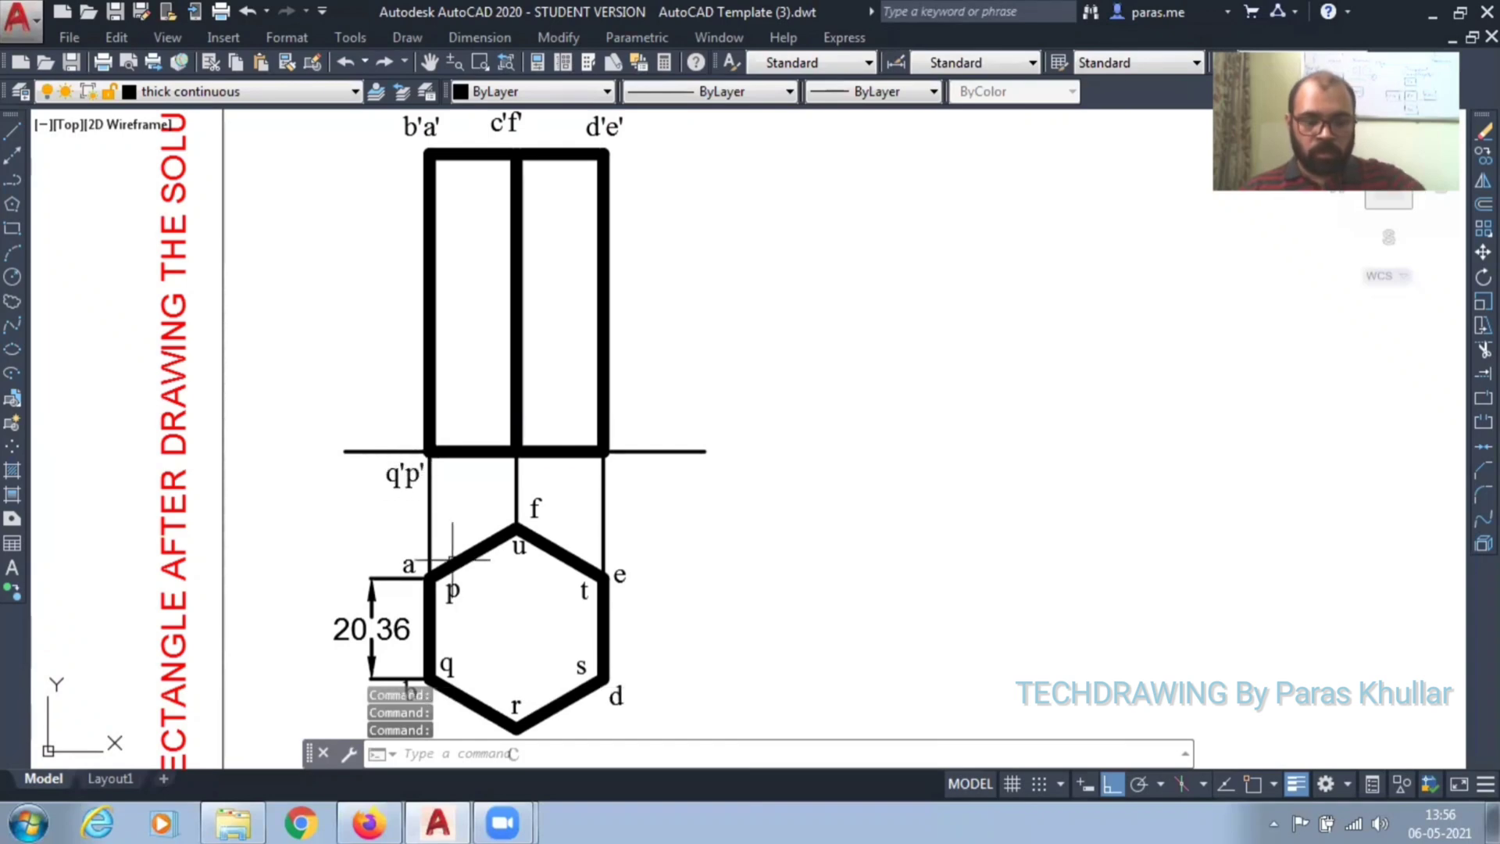
Step: Paste copies of label a below the front view's lower middle and lower right corners, changing their text to r'u' and s't'
key(ctrl+v)
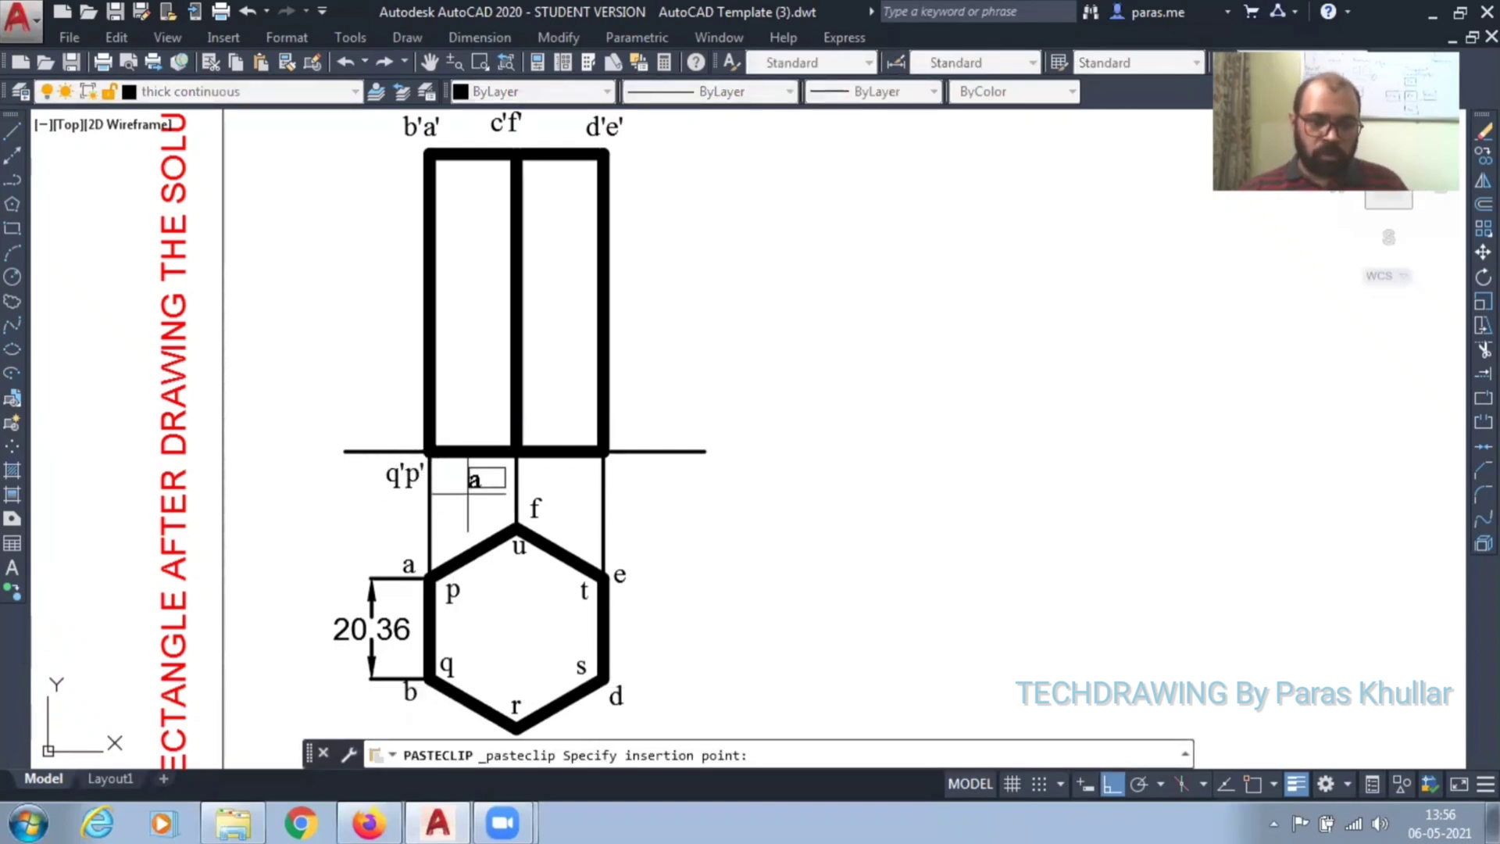
click(471, 489)
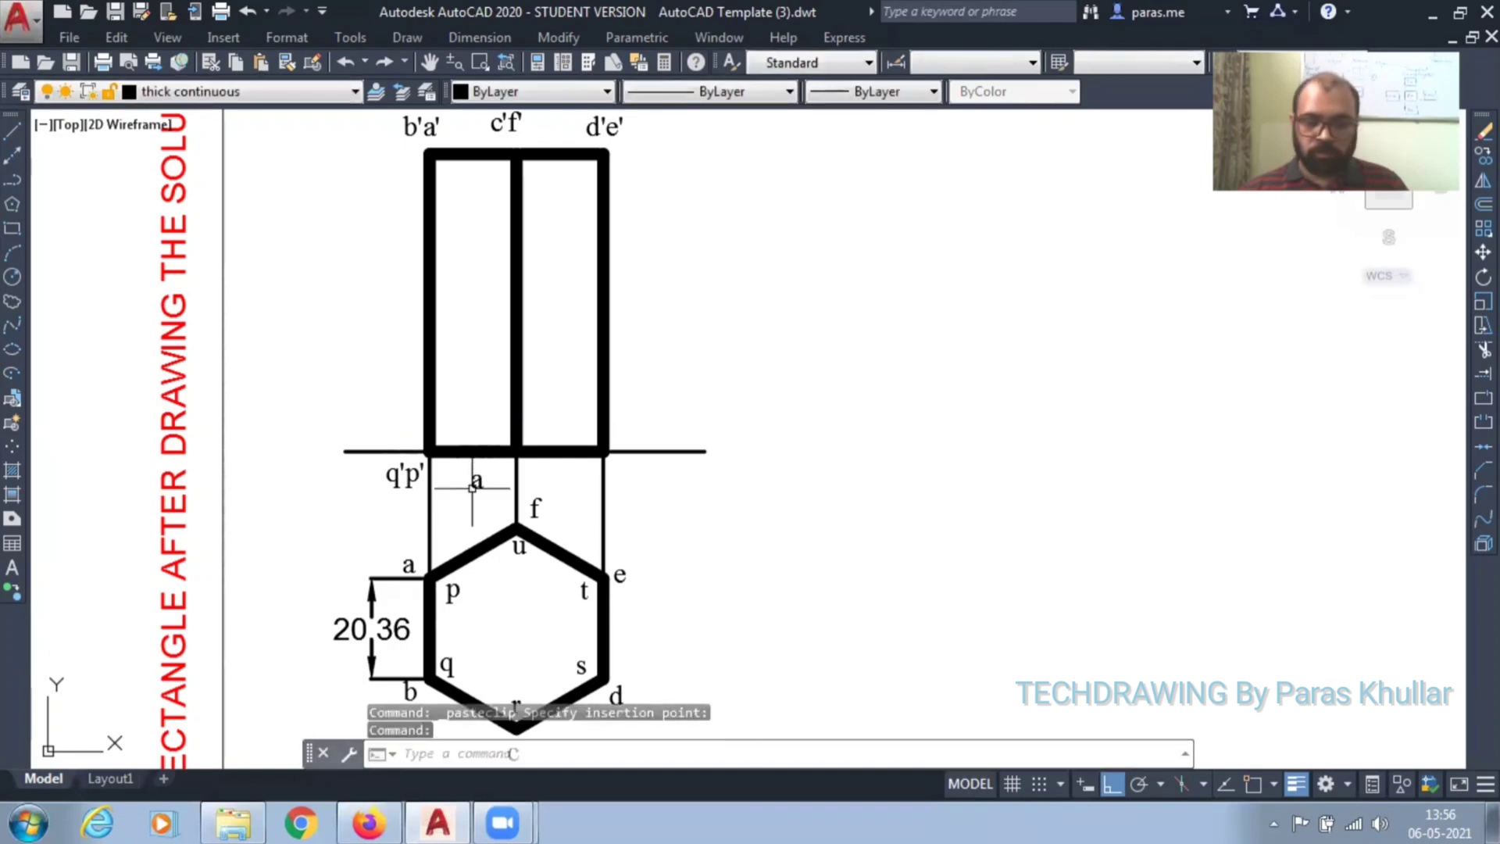
double_click(473, 482)
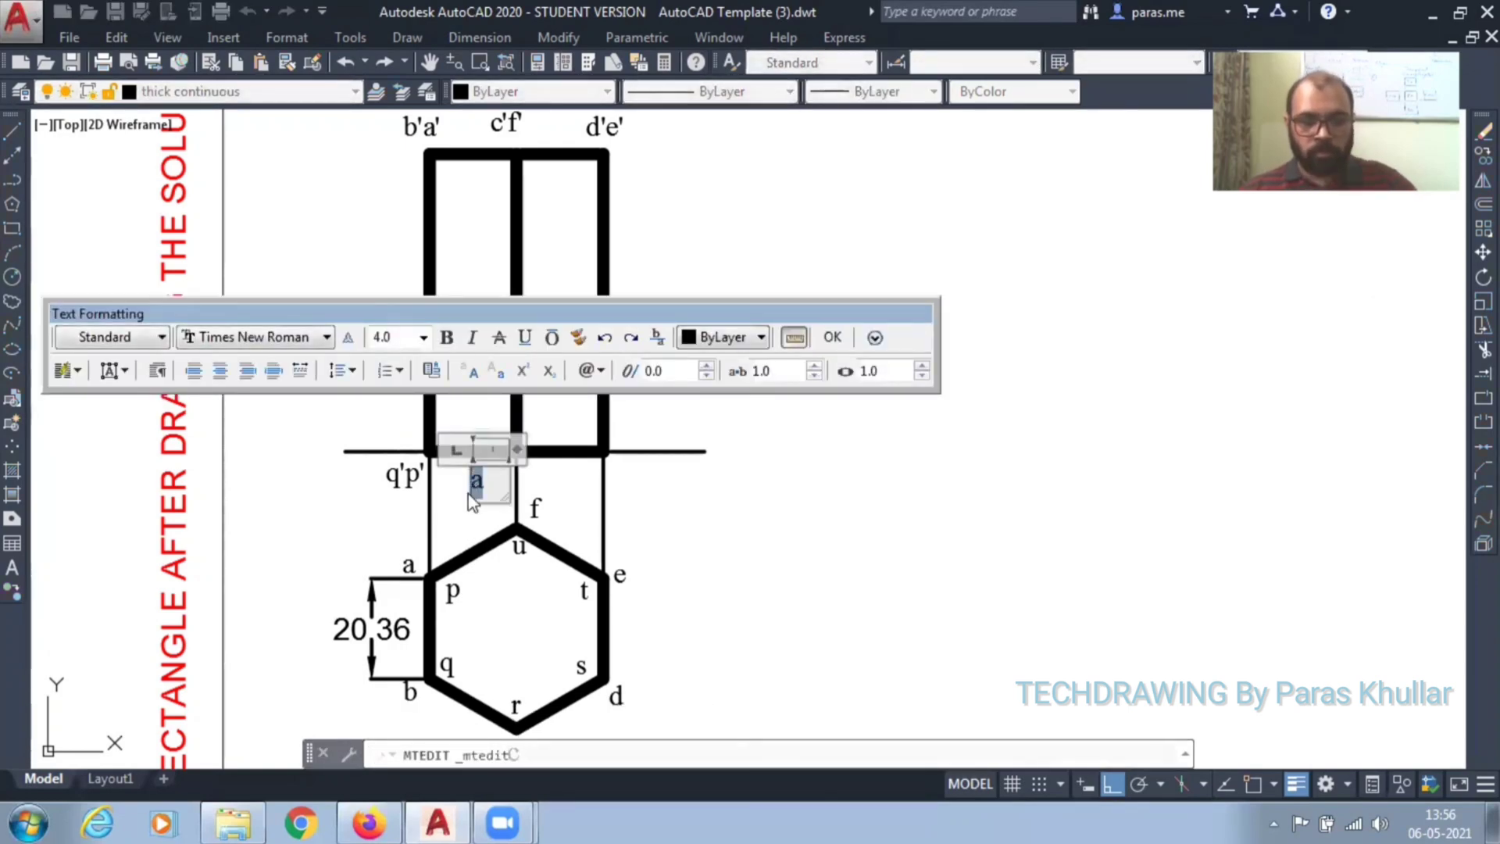
text(r'u')
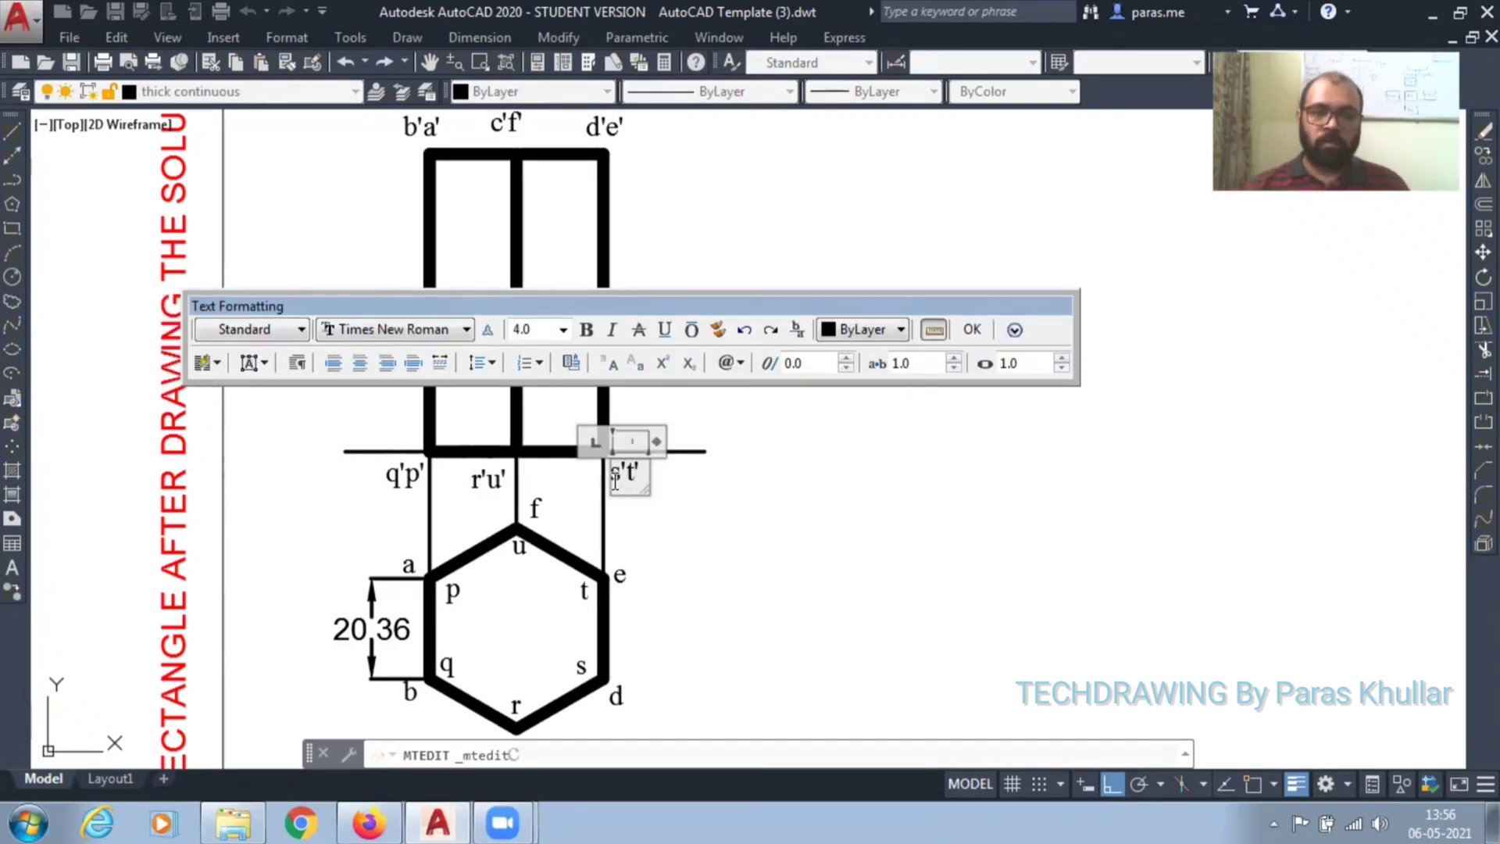
click(317, 168)
Step: Turn on object snap and add a linear dimension for the front view's height, placed to the left of its left edge
click(480, 38)
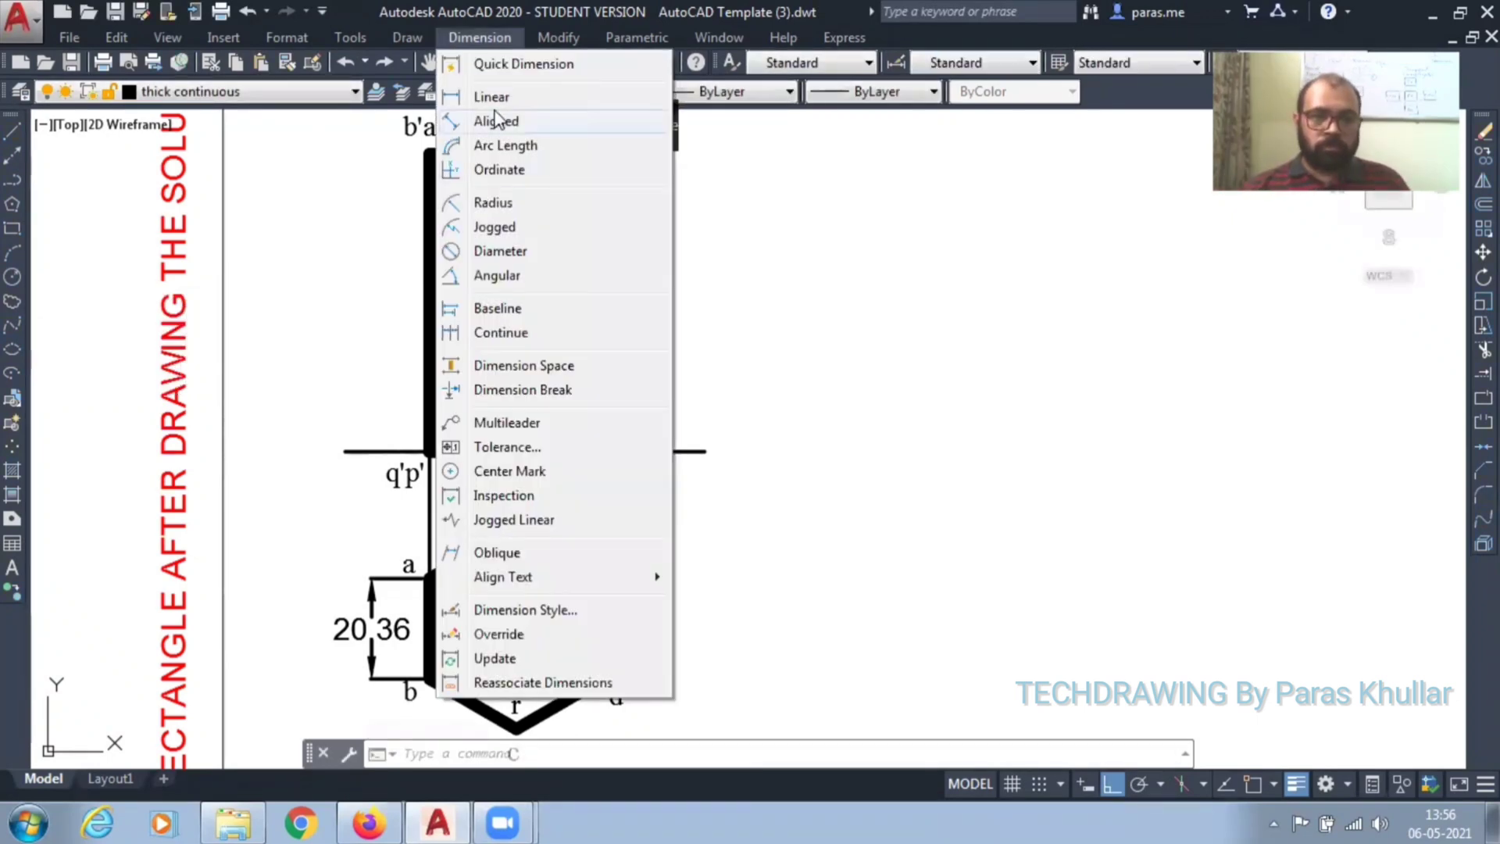
click(500, 100)
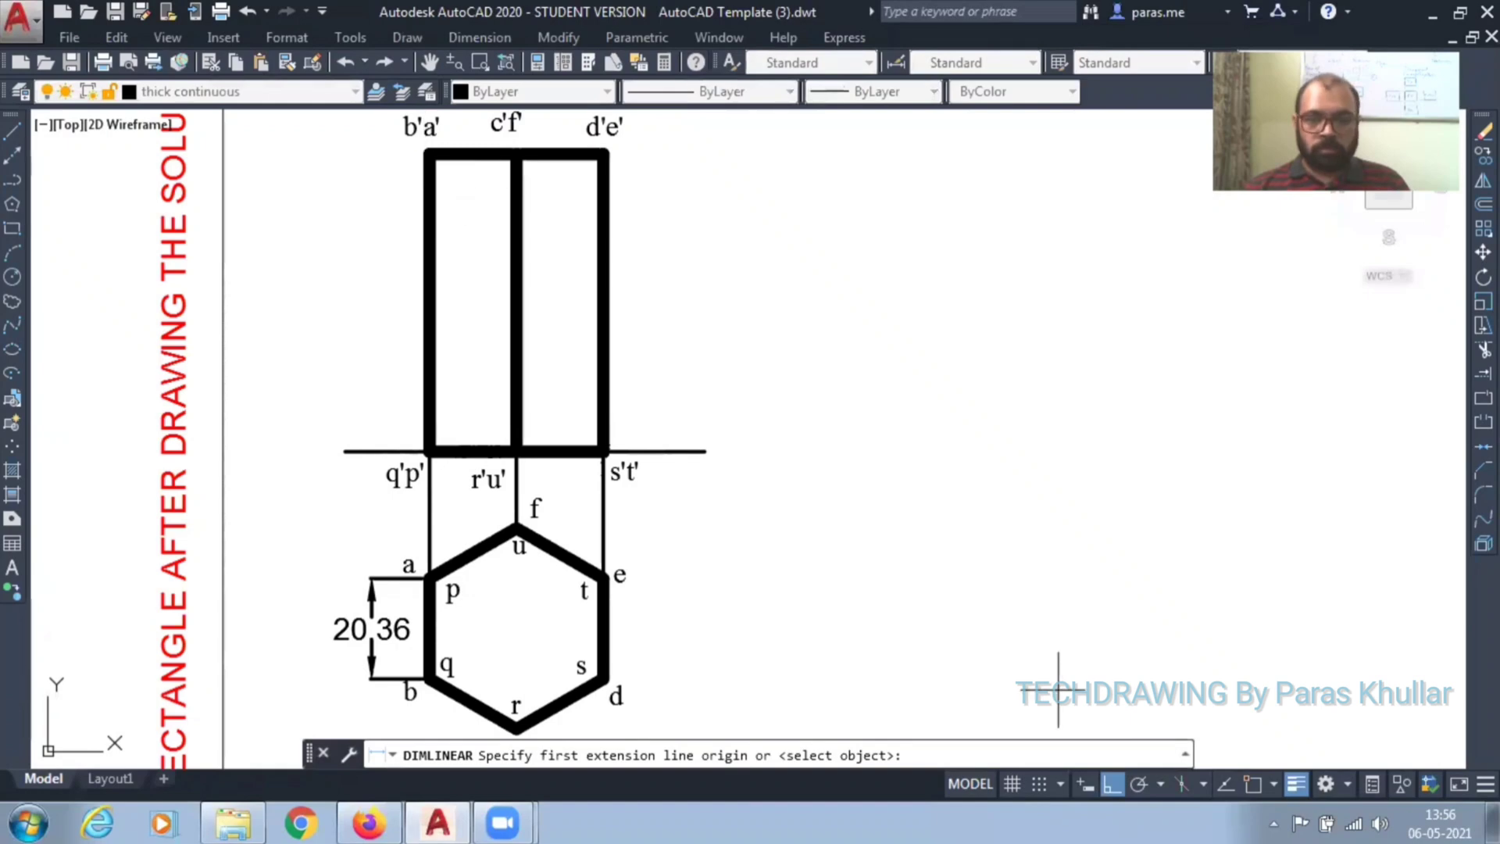
key(F3)
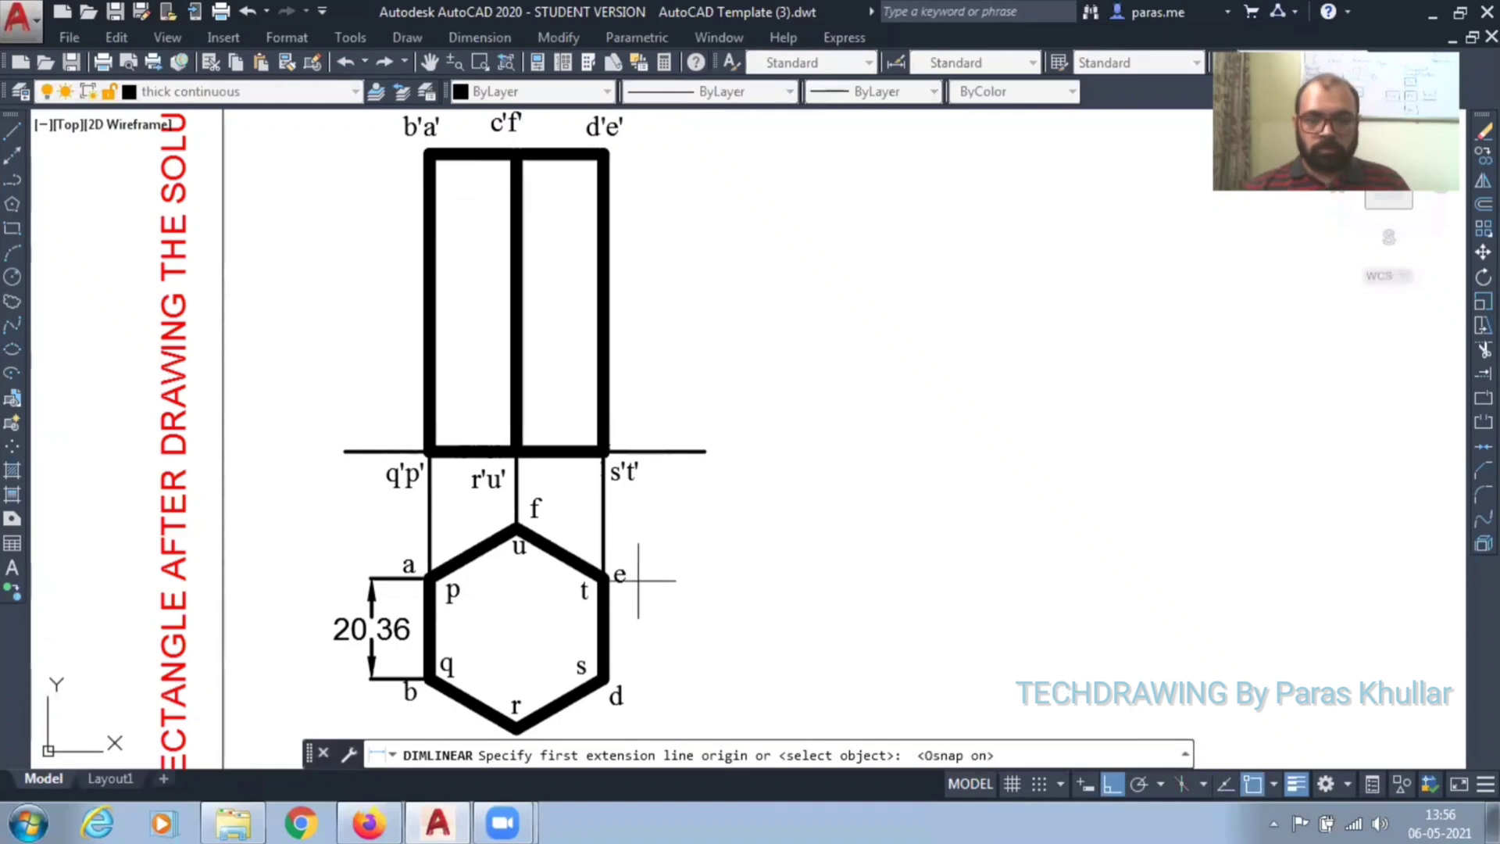
click(429, 153)
click(429, 451)
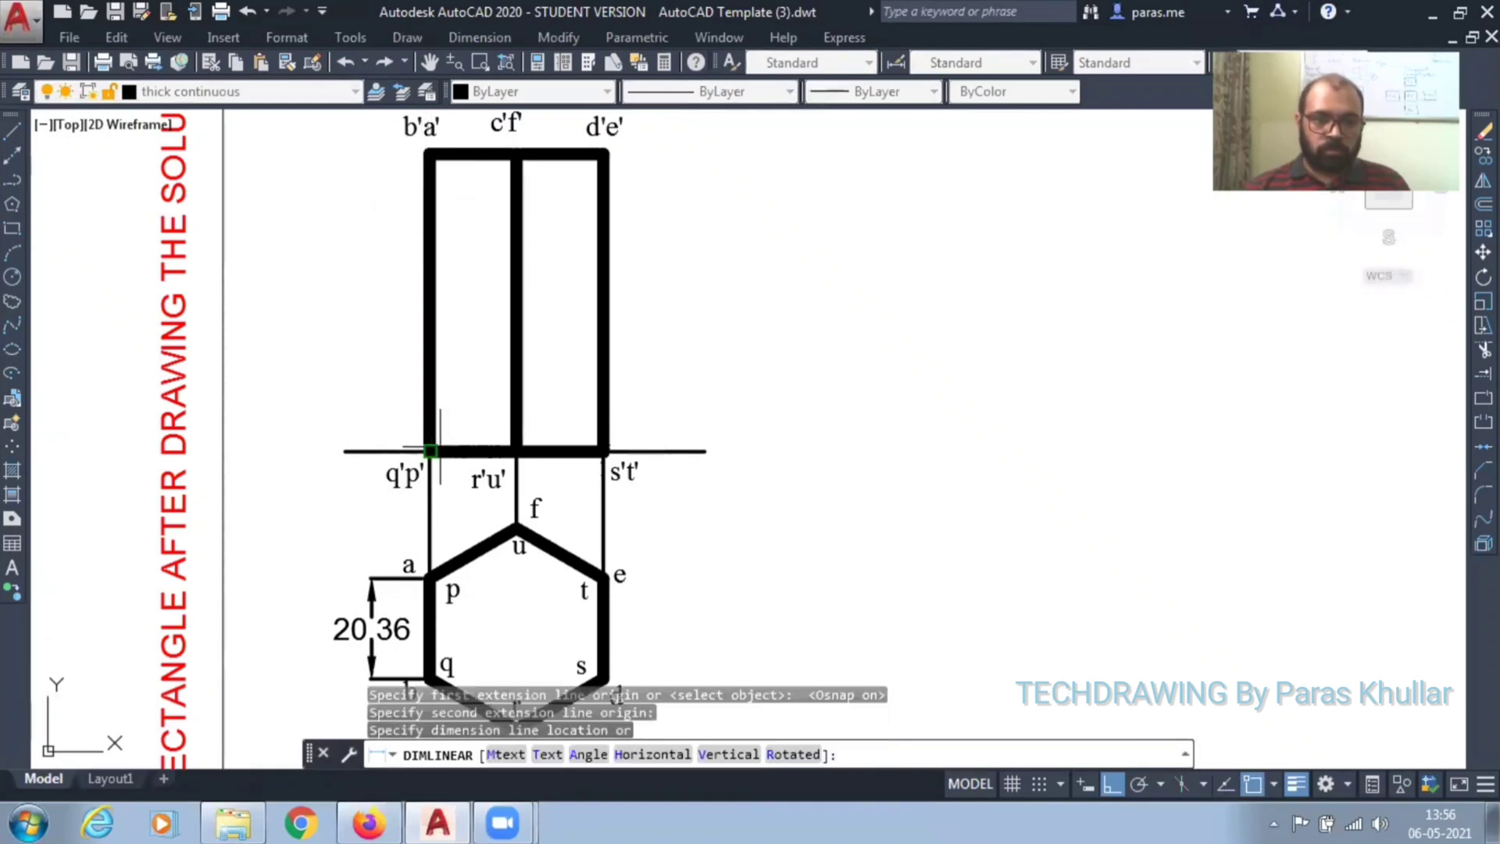
click(373, 303)
key(Escape)
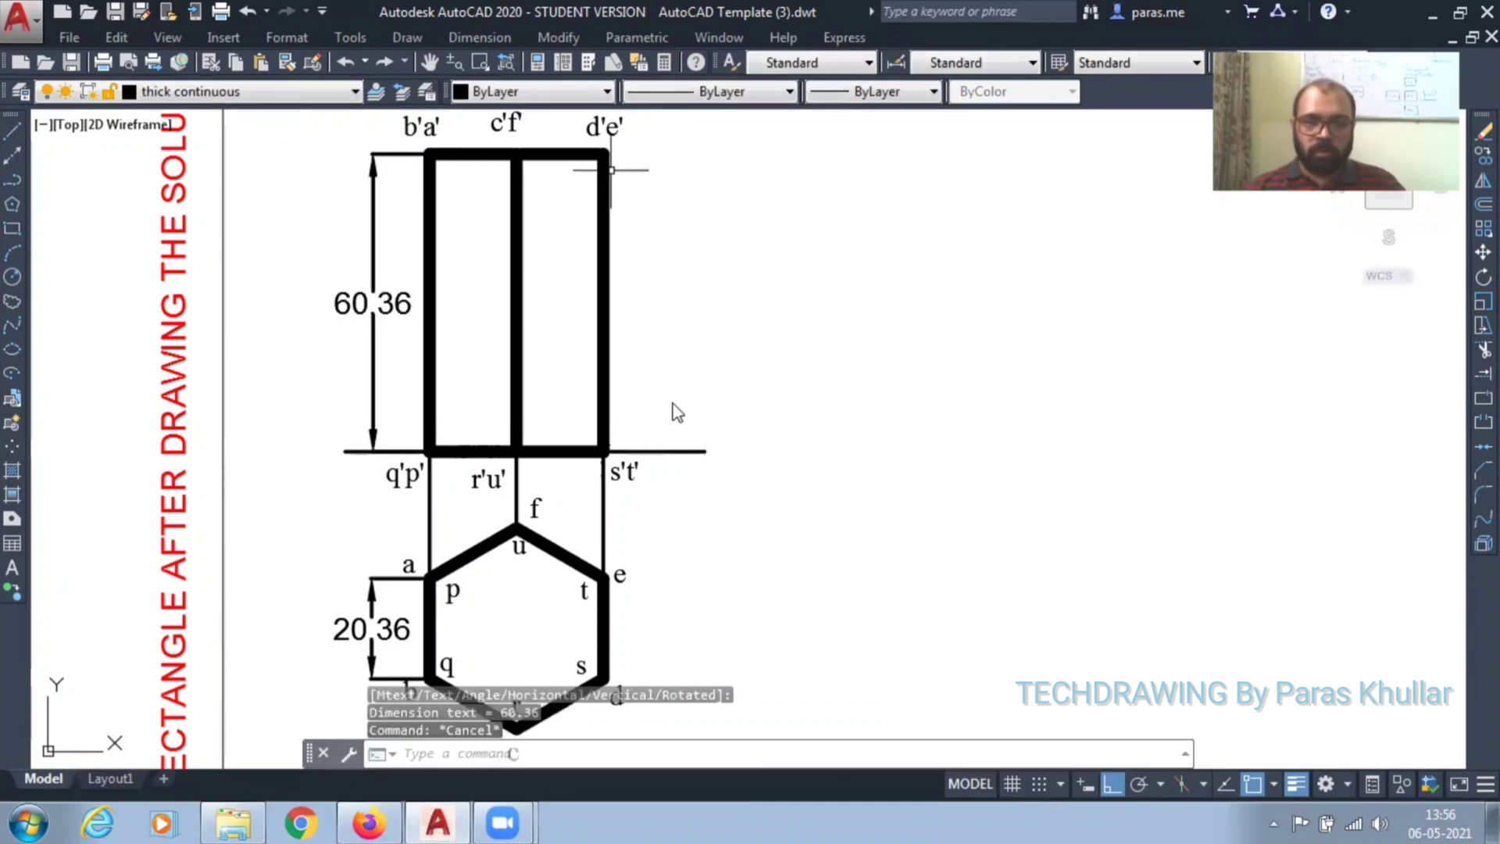
scroll(780, 361, down, 3)
scroll(780, 361, up, 3)
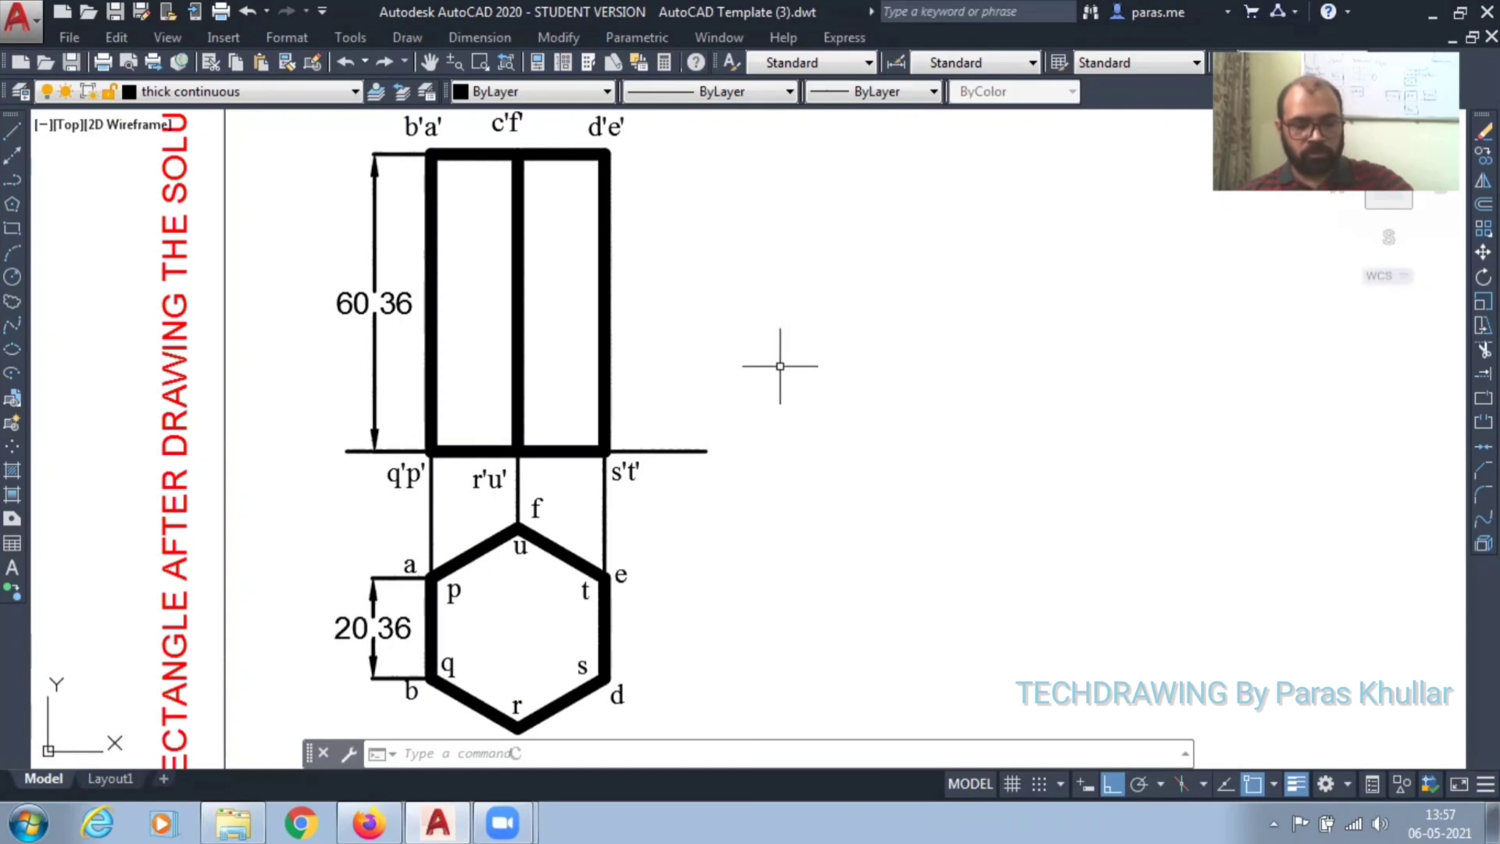
Step: Paste a copy of label a at the left end of the reference line and change its text to X
key(ctrl+v)
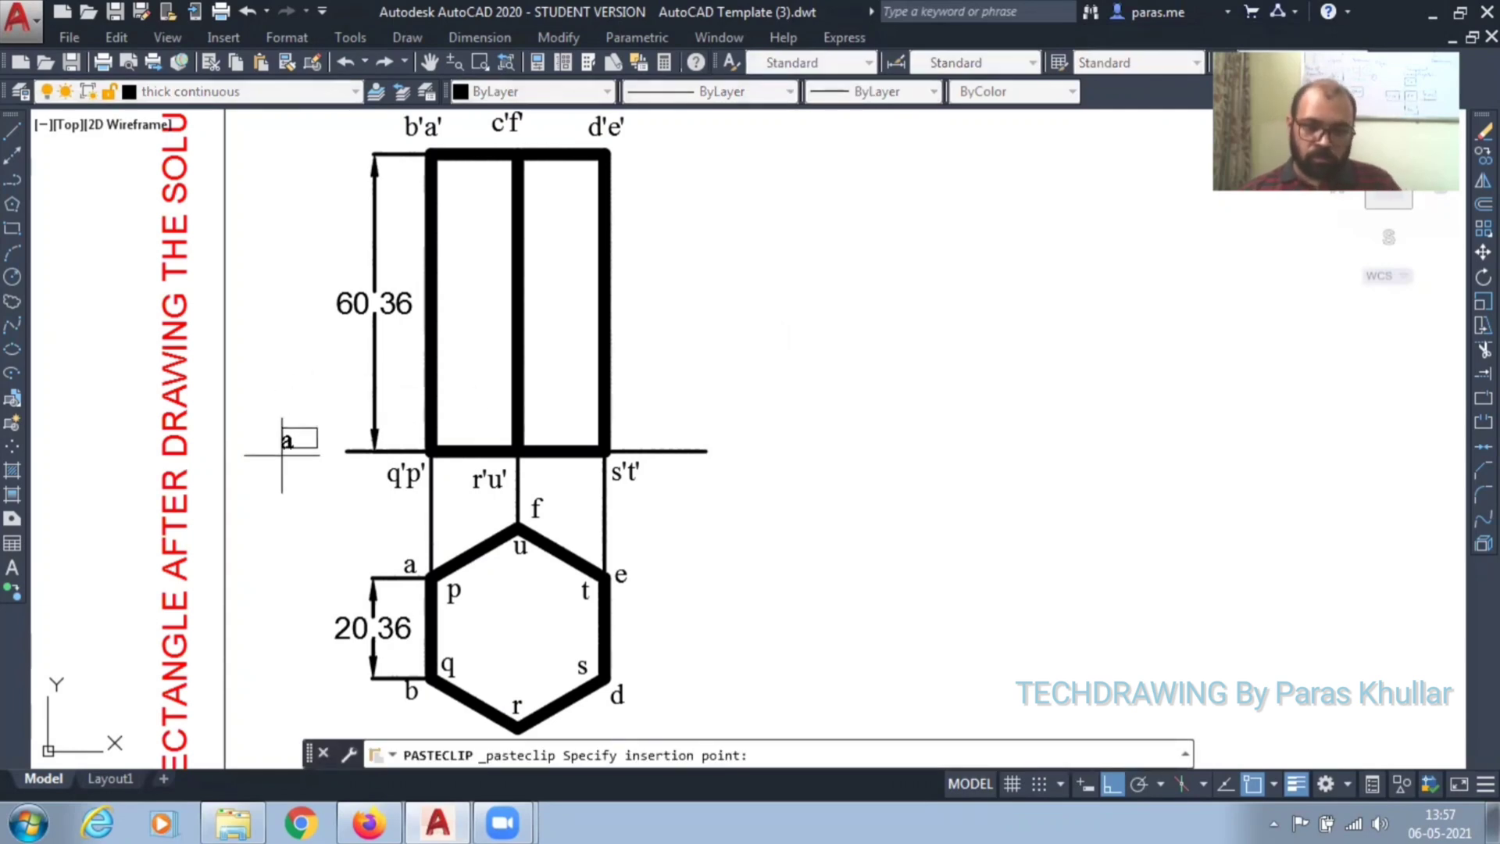
click(323, 465)
double_click(331, 455)
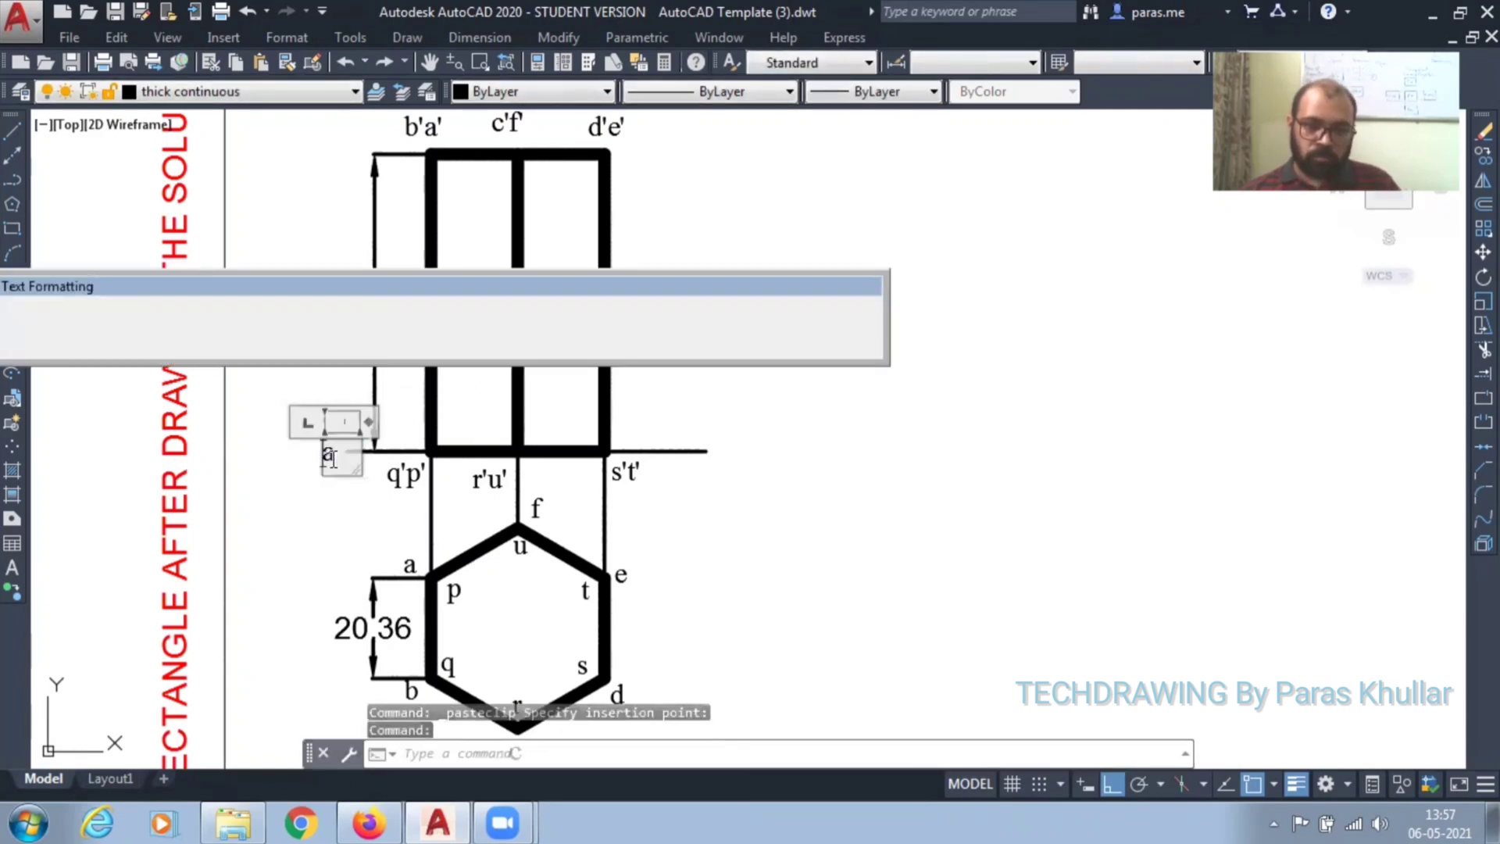
drag(334, 460, 319, 478)
text(X)
click(299, 514)
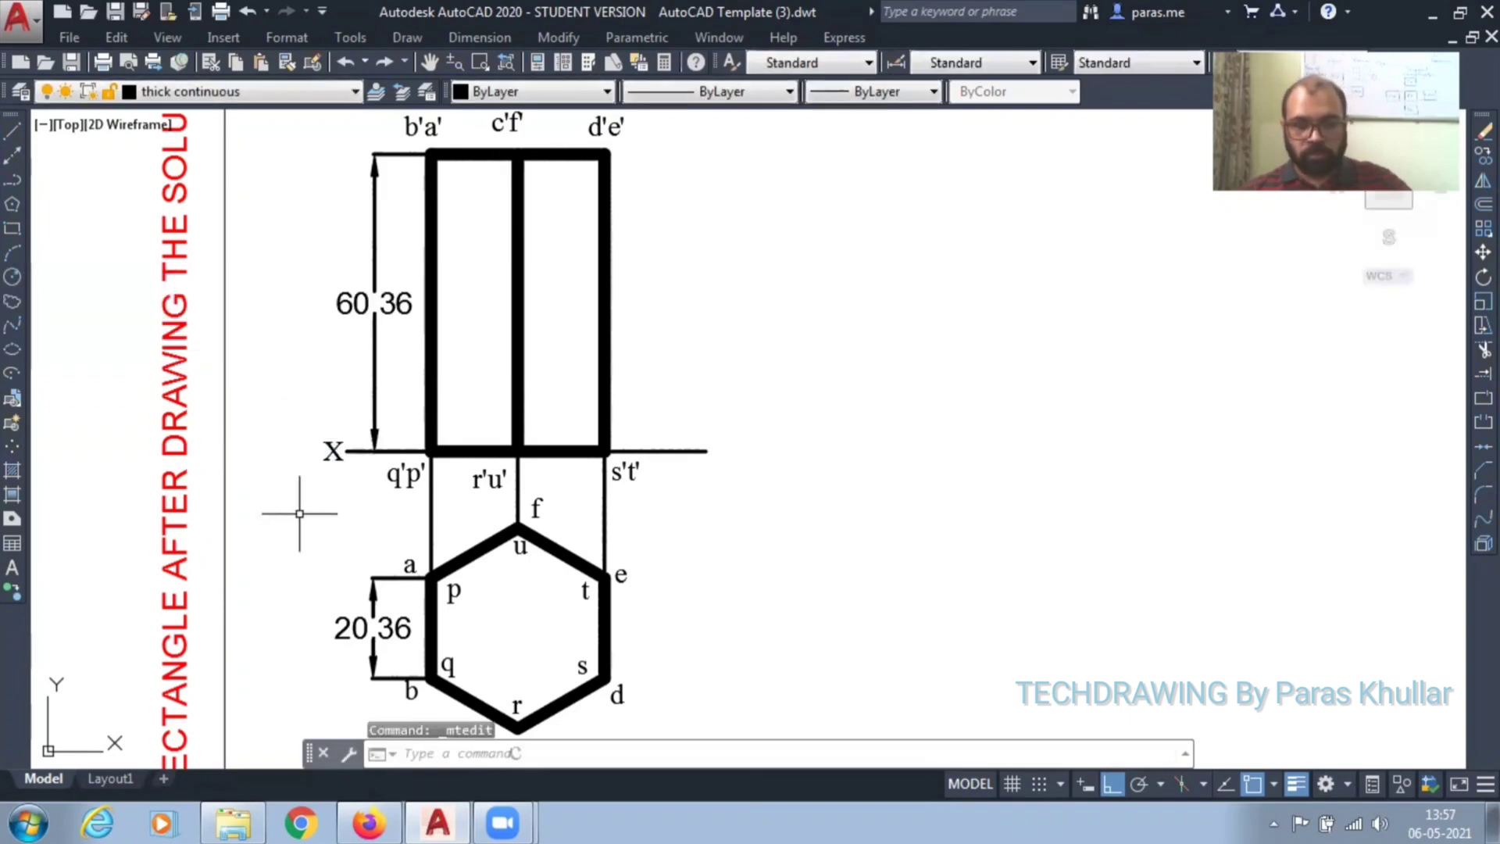
Step: Paste a copy of label a at the right end of the reference line and change its text to Y
key(ctrl+v)
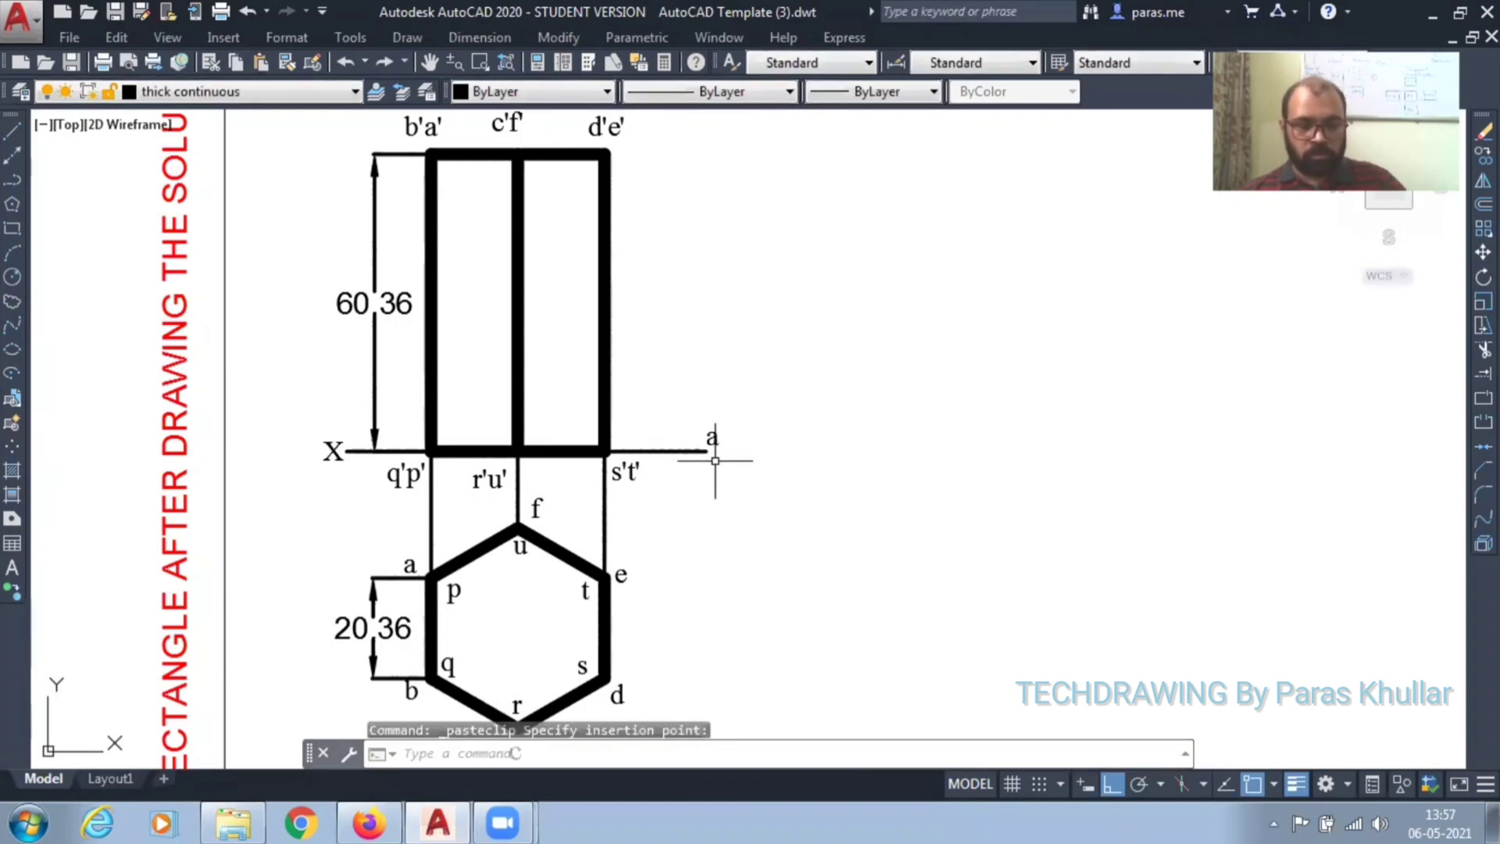
key(Escape)
key(ctrl+v)
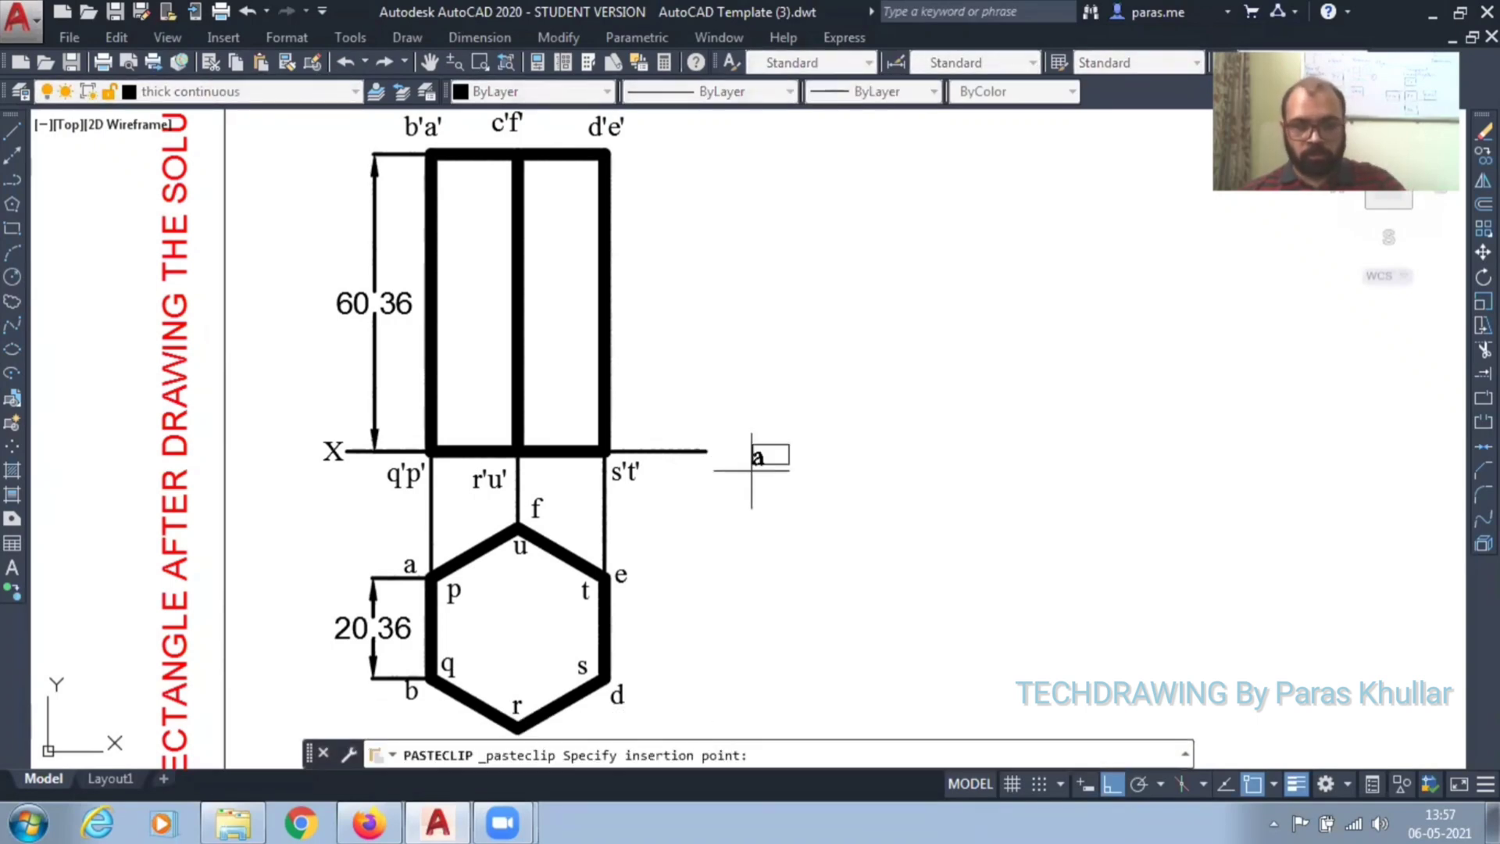
click(724, 451)
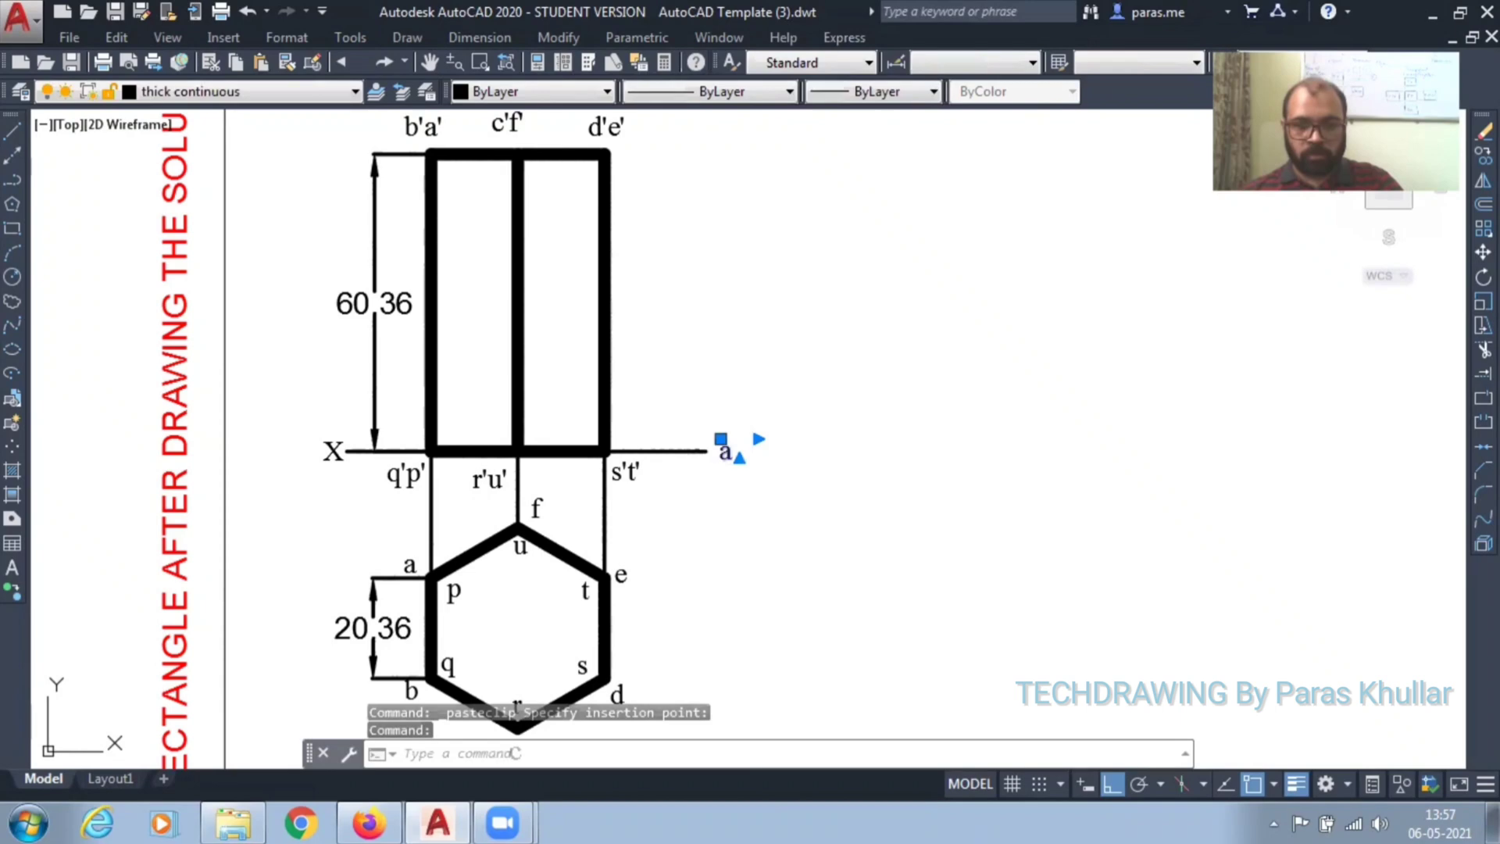
double_click(725, 455)
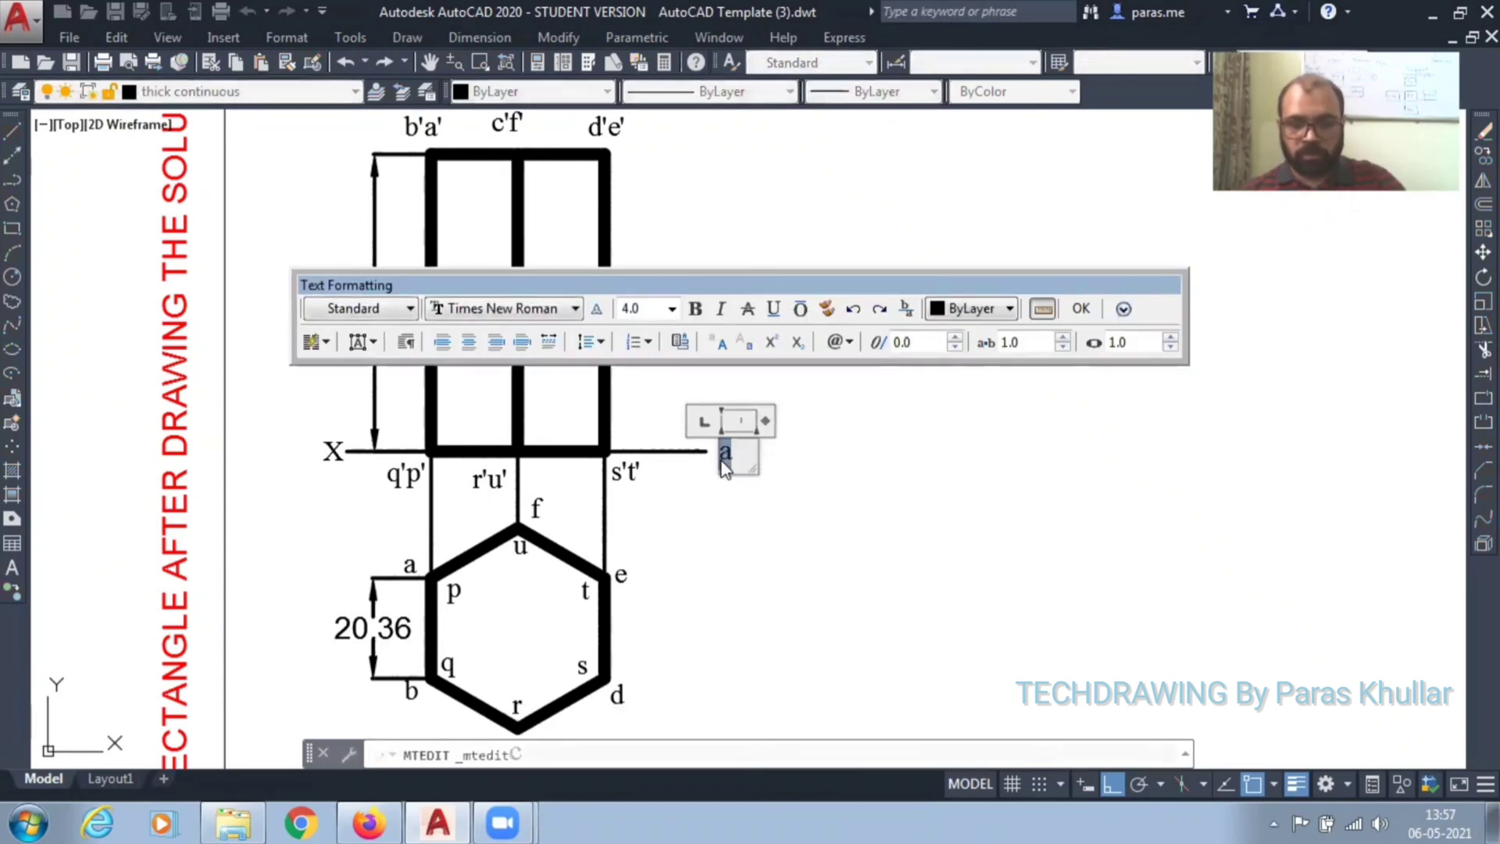
text(Y)
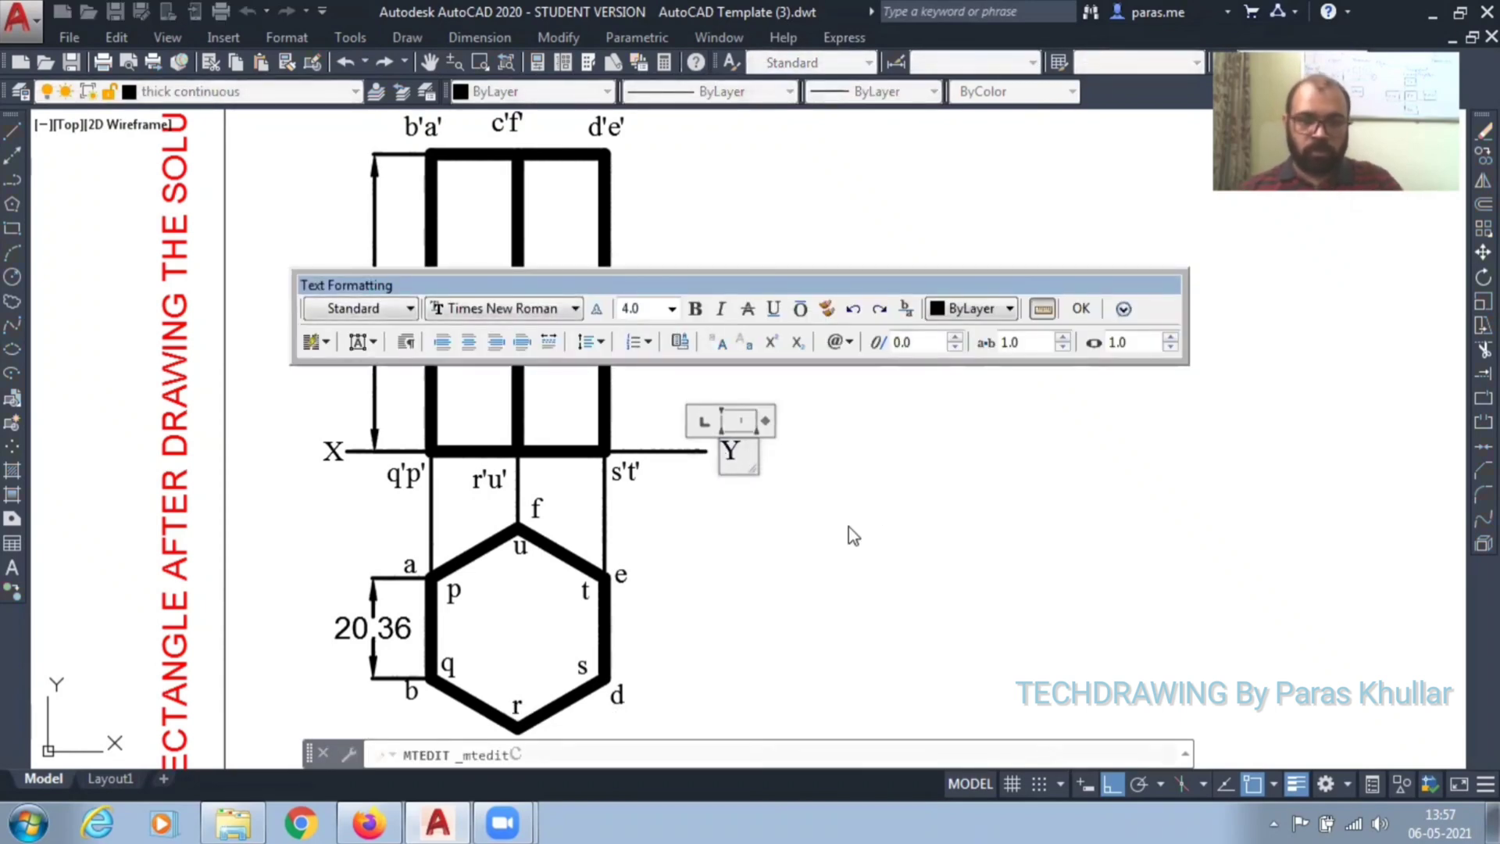
click(853, 536)
Step: Copy the front view's right vertical edge horizontally to the right, just past the Y label, with its base level with the reference line
scroll(877, 469, down, 2)
middle_drag(878, 474, 719, 465)
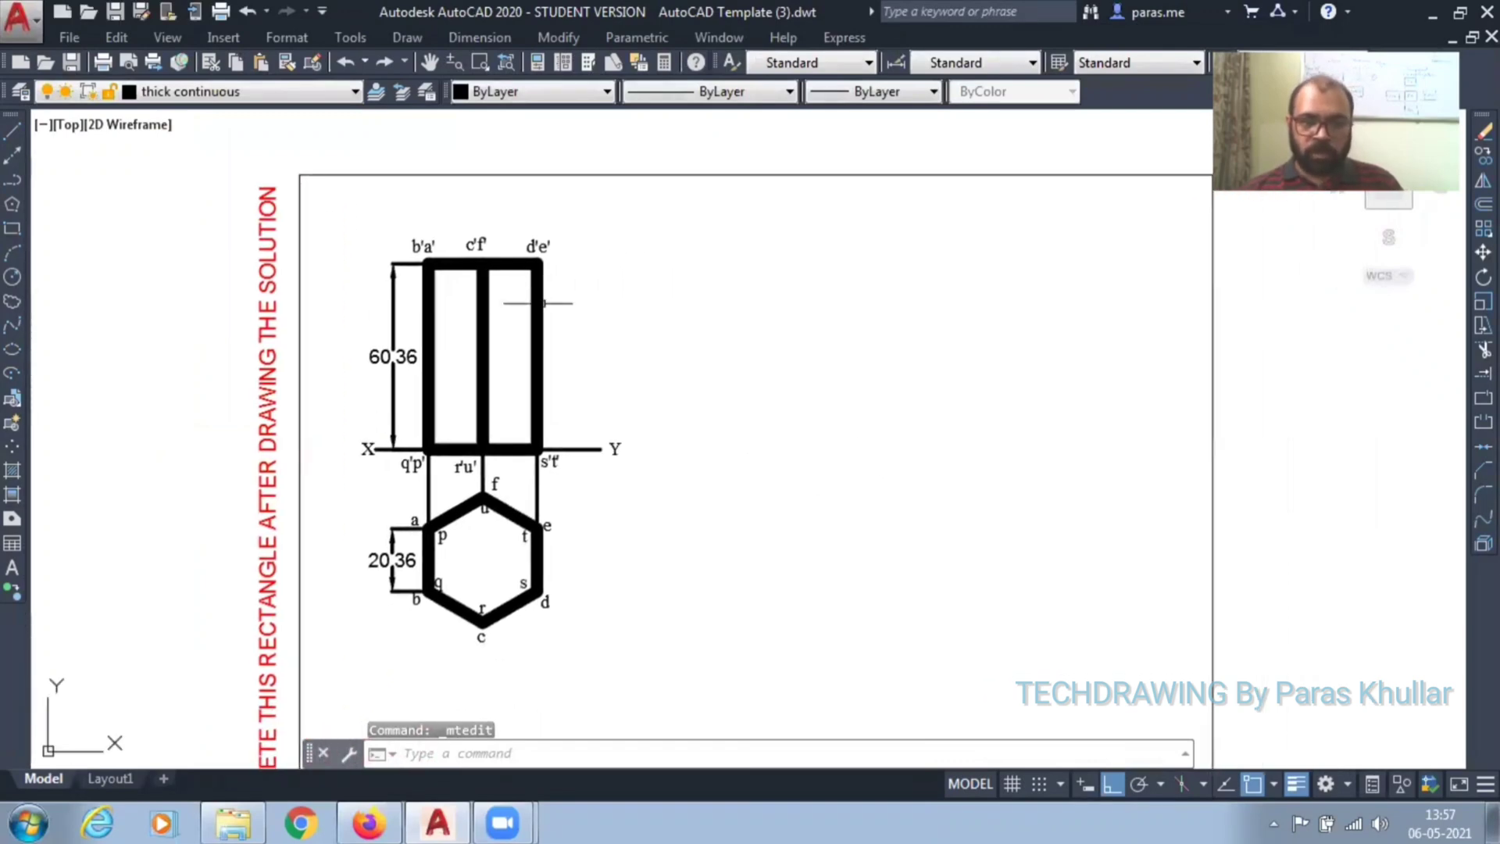
click(534, 312)
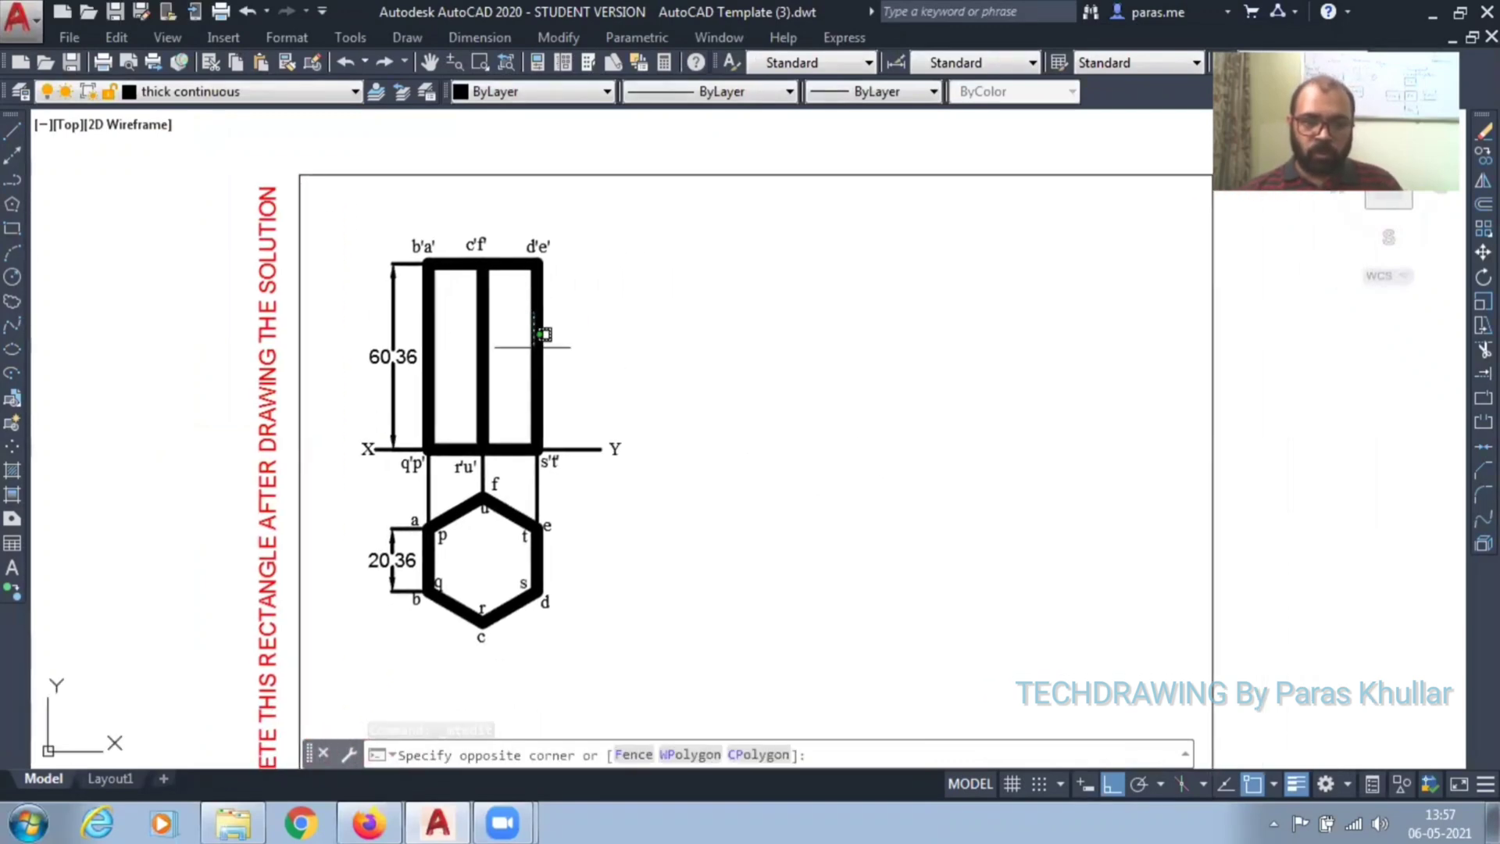
click(498, 322)
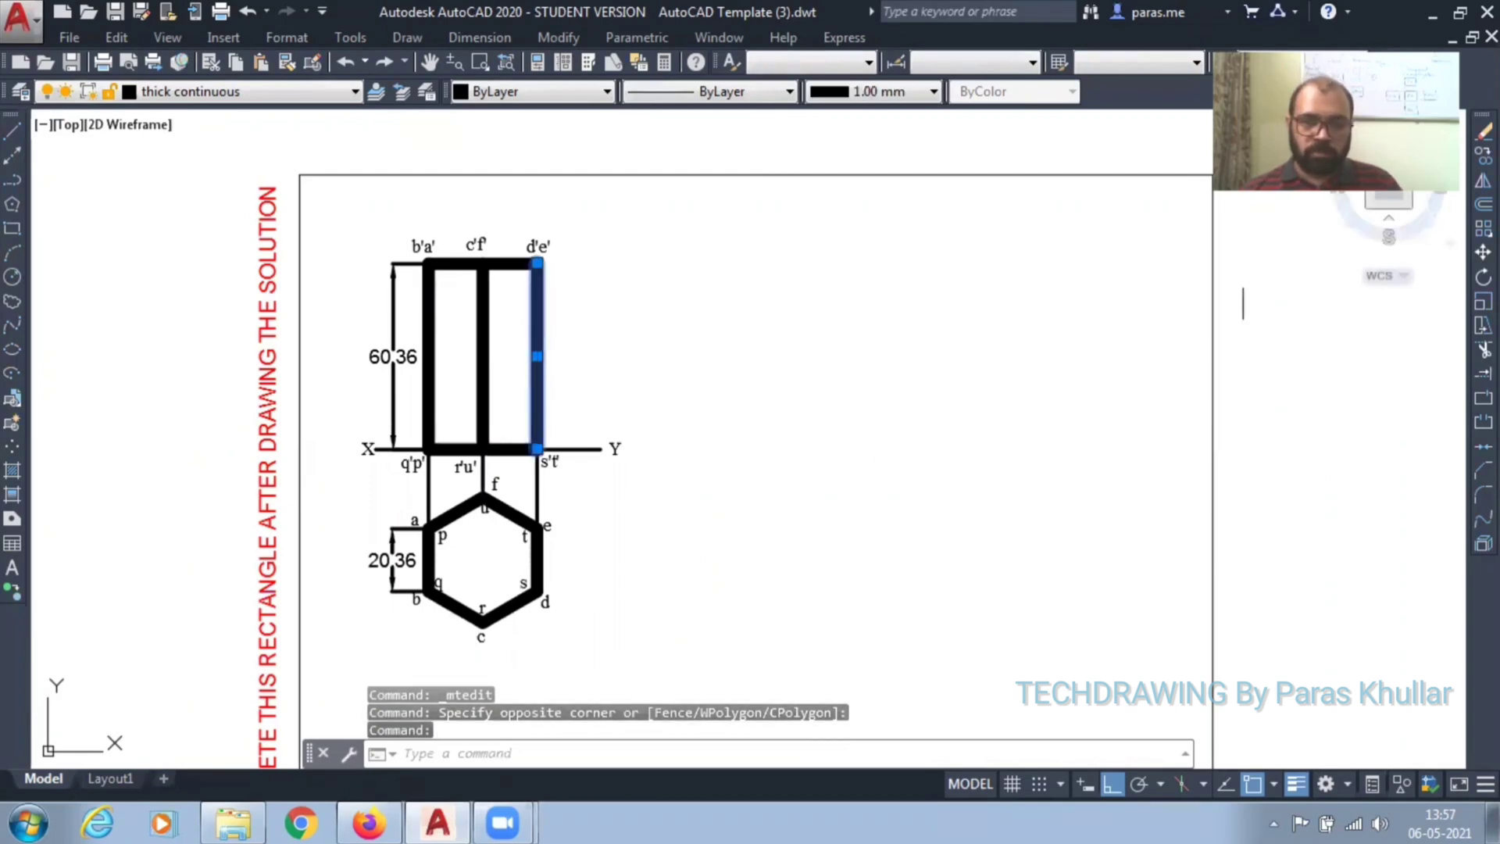
text(co)
key(Return)
click(537, 449)
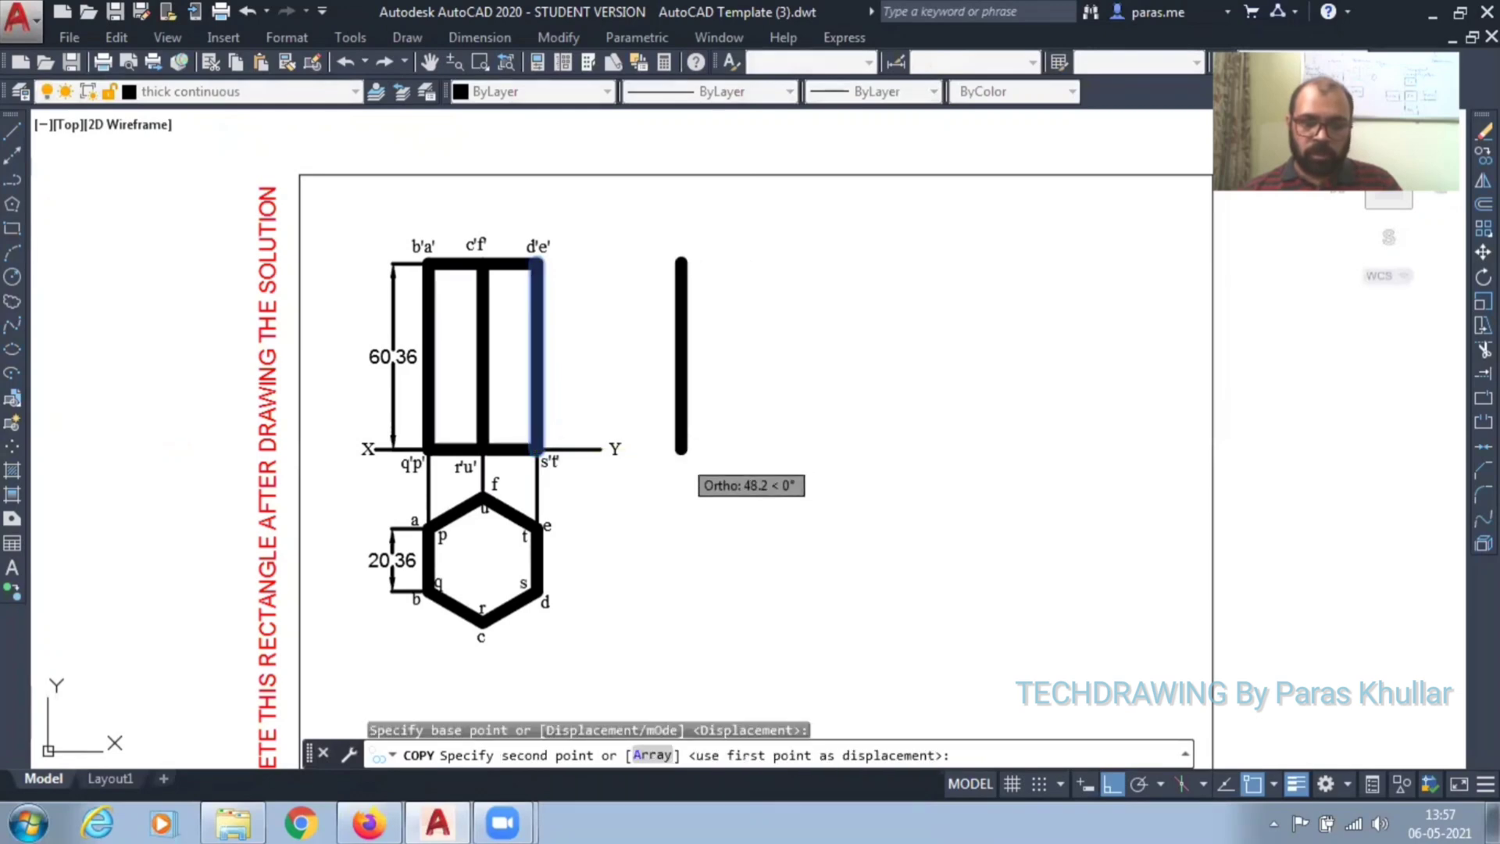
click(673, 447)
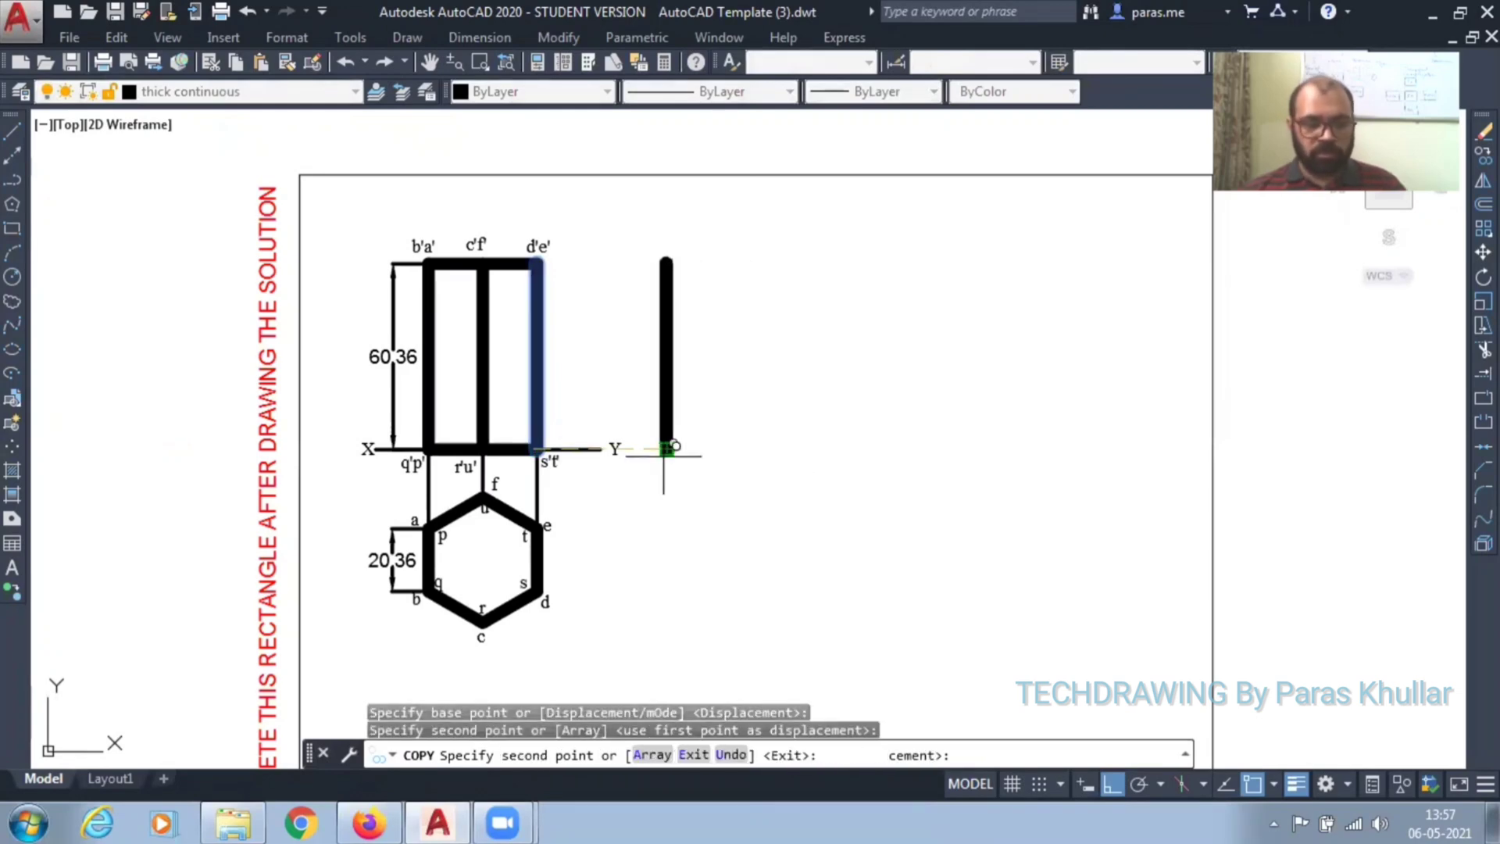
key(Return)
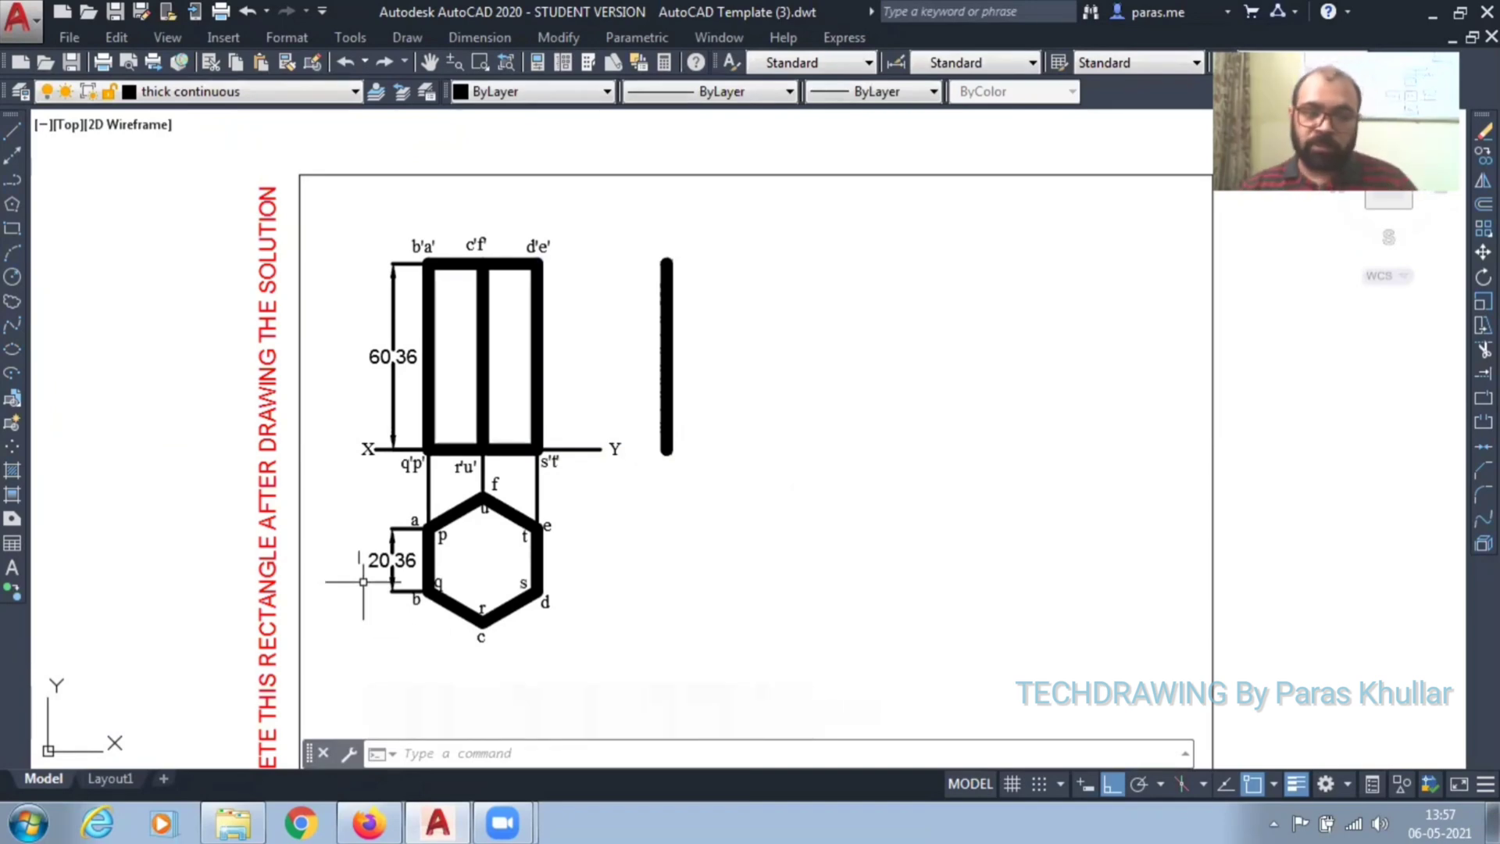
Step: Offset the copied vertical line 20.36 to its right
click(667, 329)
click(666, 328)
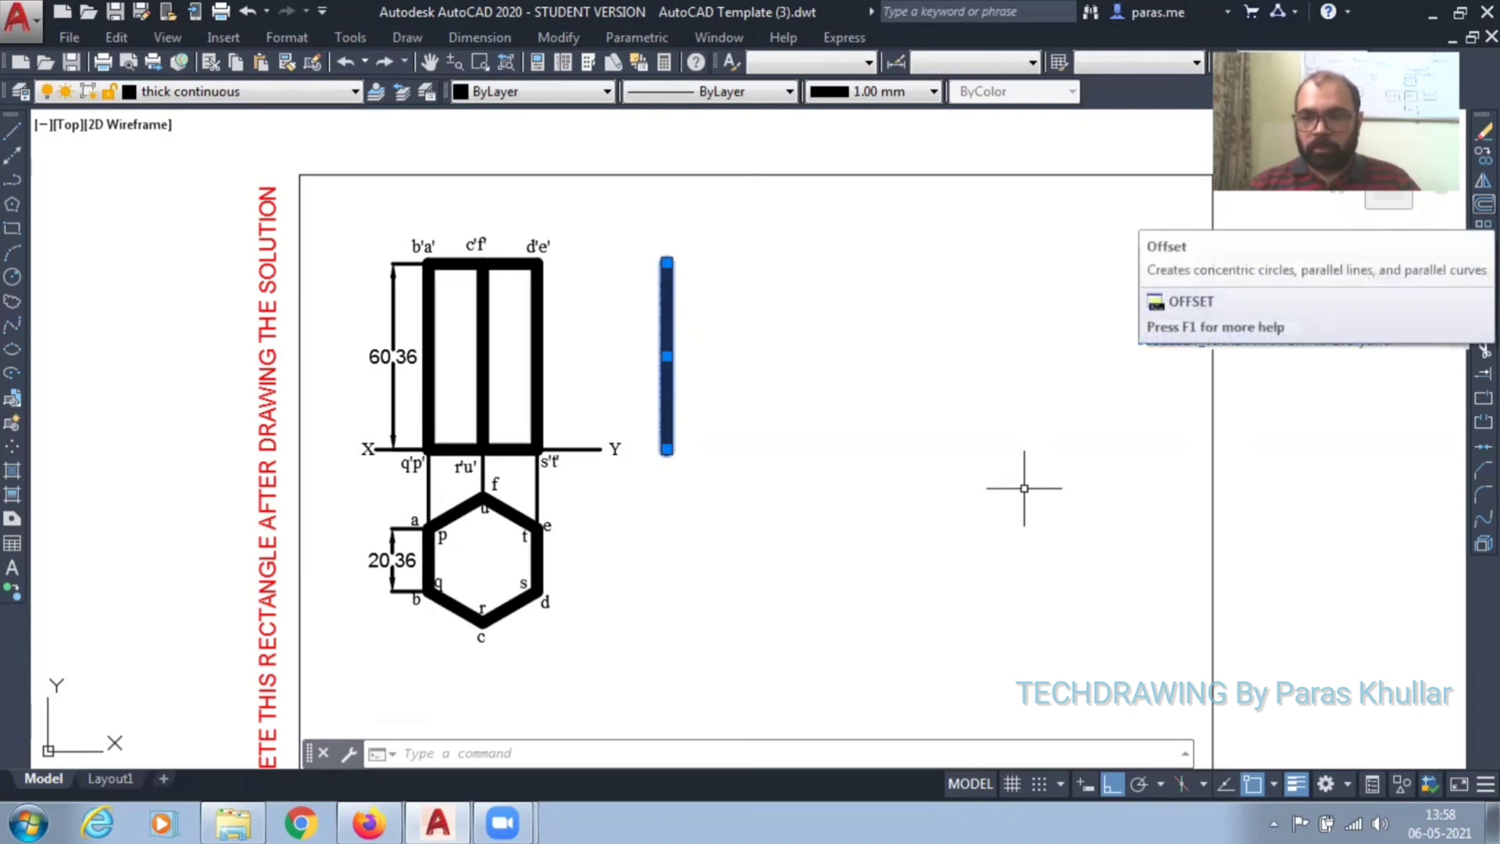
click(1483, 204)
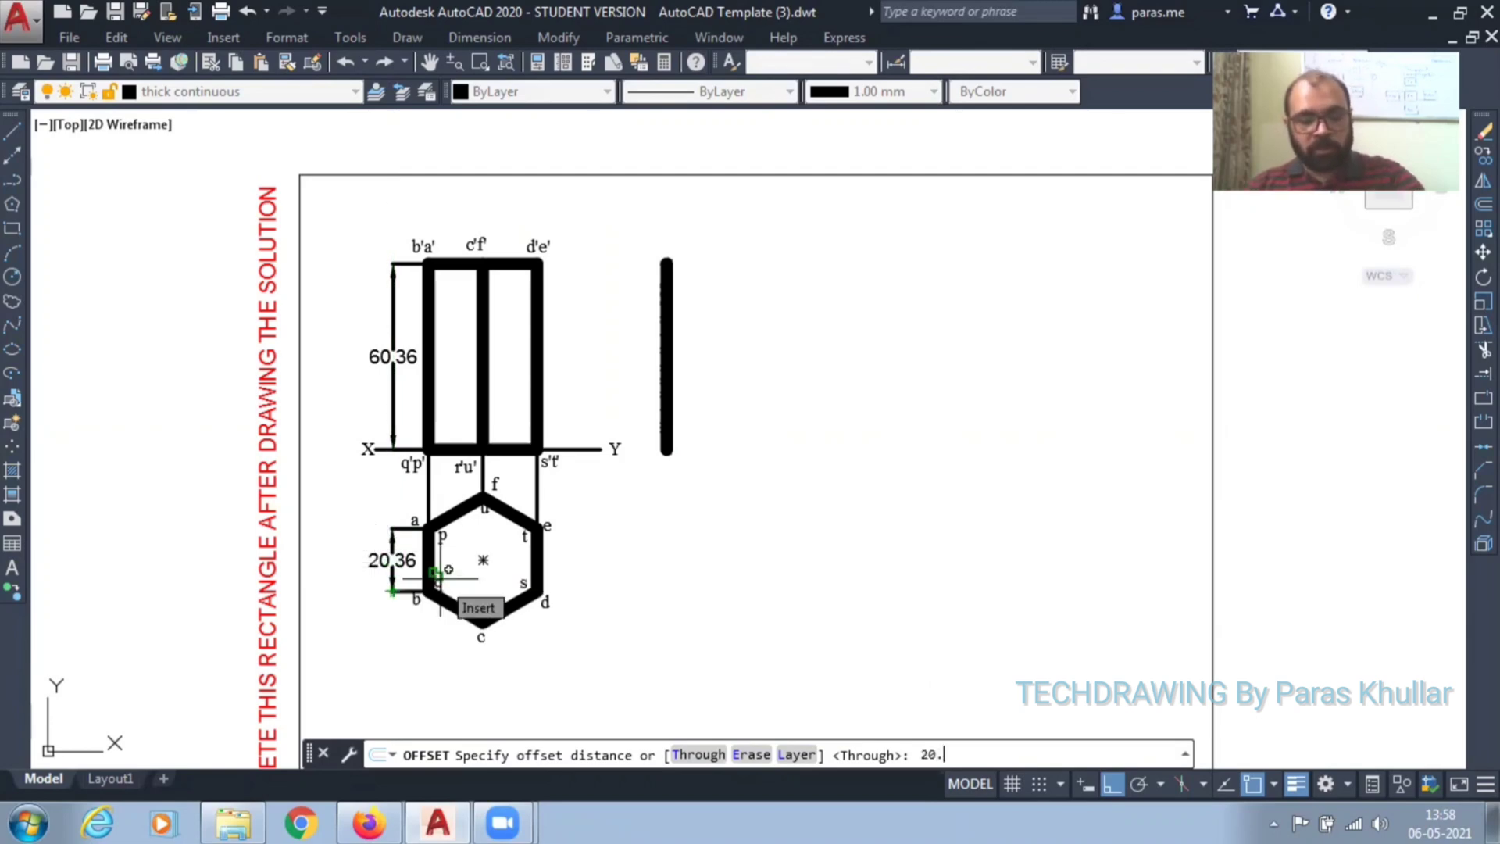
text(36)
key(Return)
click(667, 438)
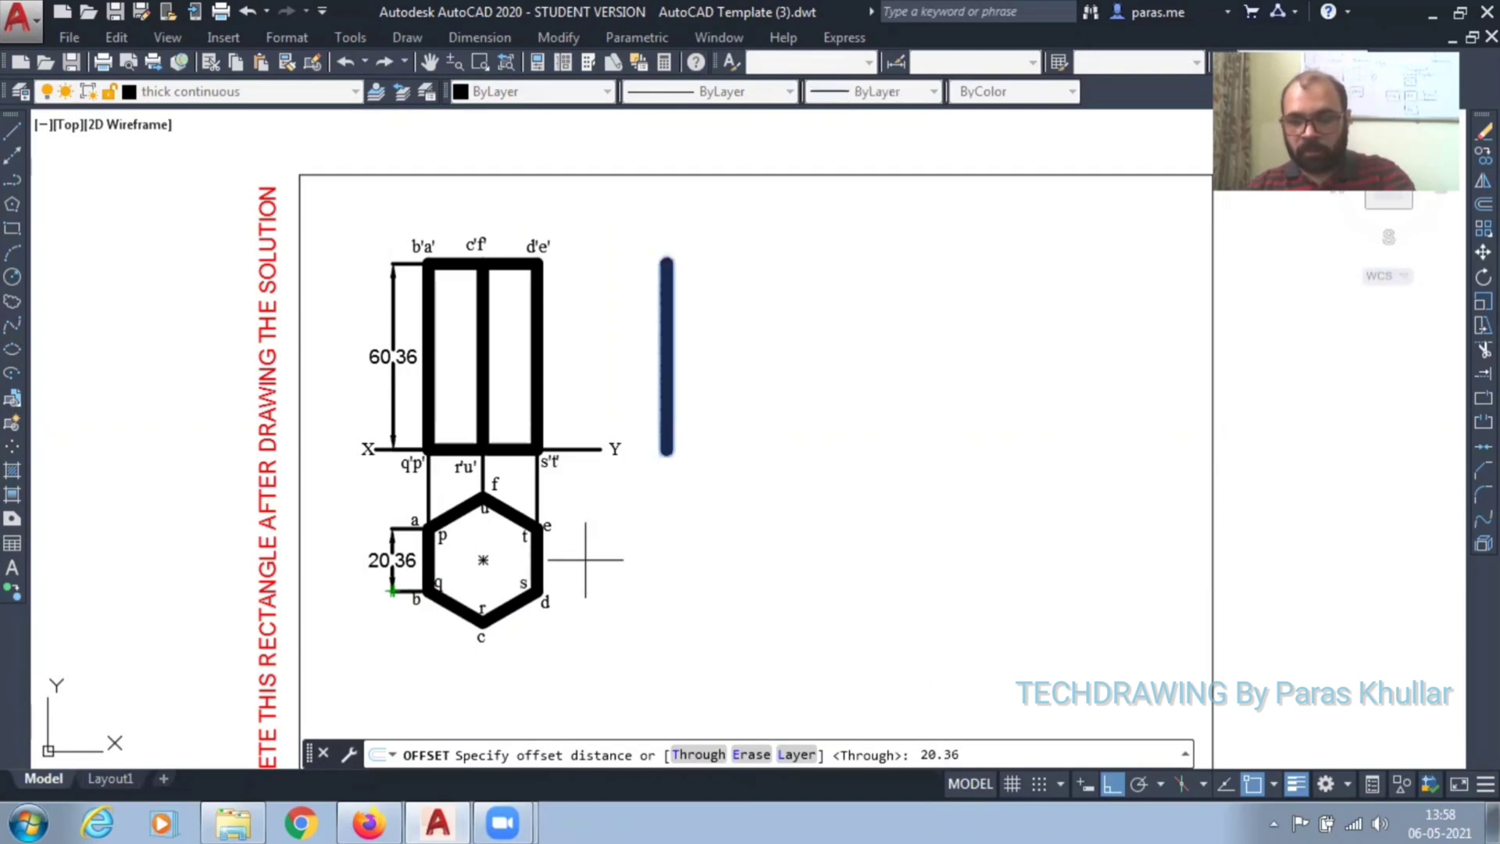
click(677, 542)
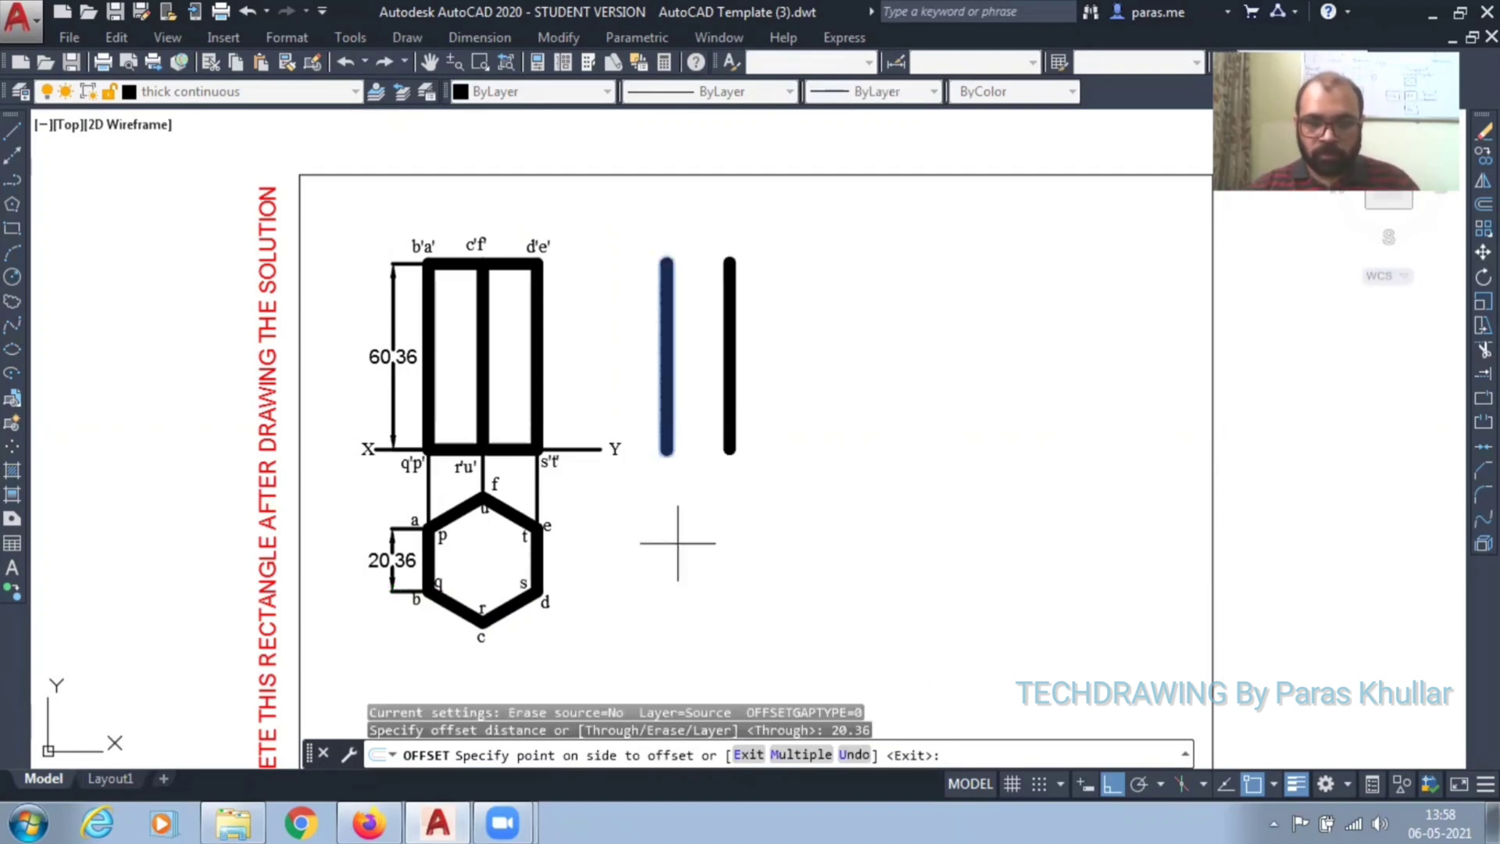
click(695, 361)
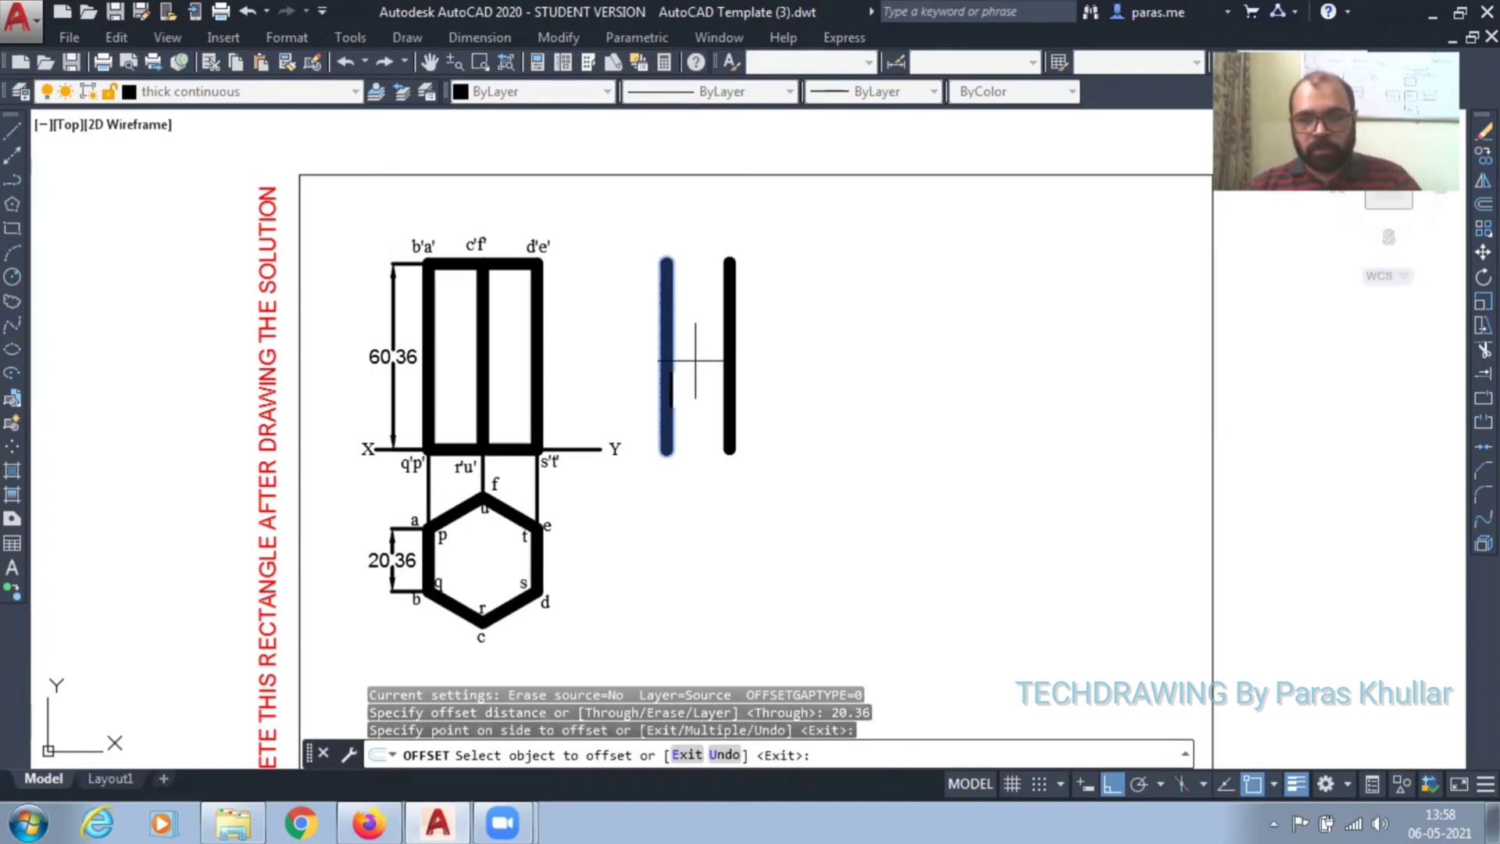
Step: Offset five more vertical lines to the right, each 20.36 from the previous one, to complete the seven development lines
click(728, 358)
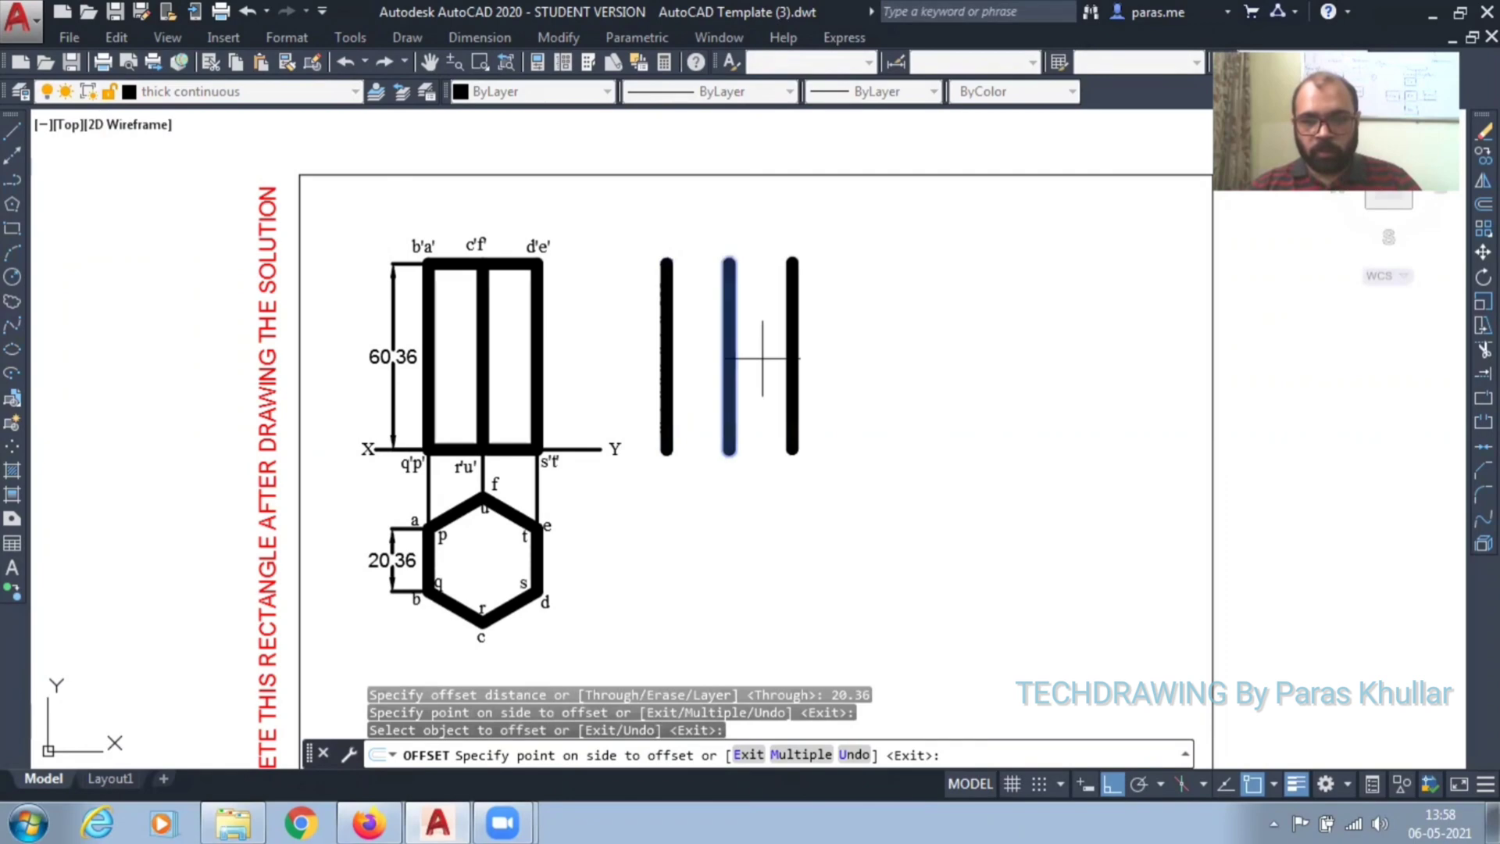
click(762, 358)
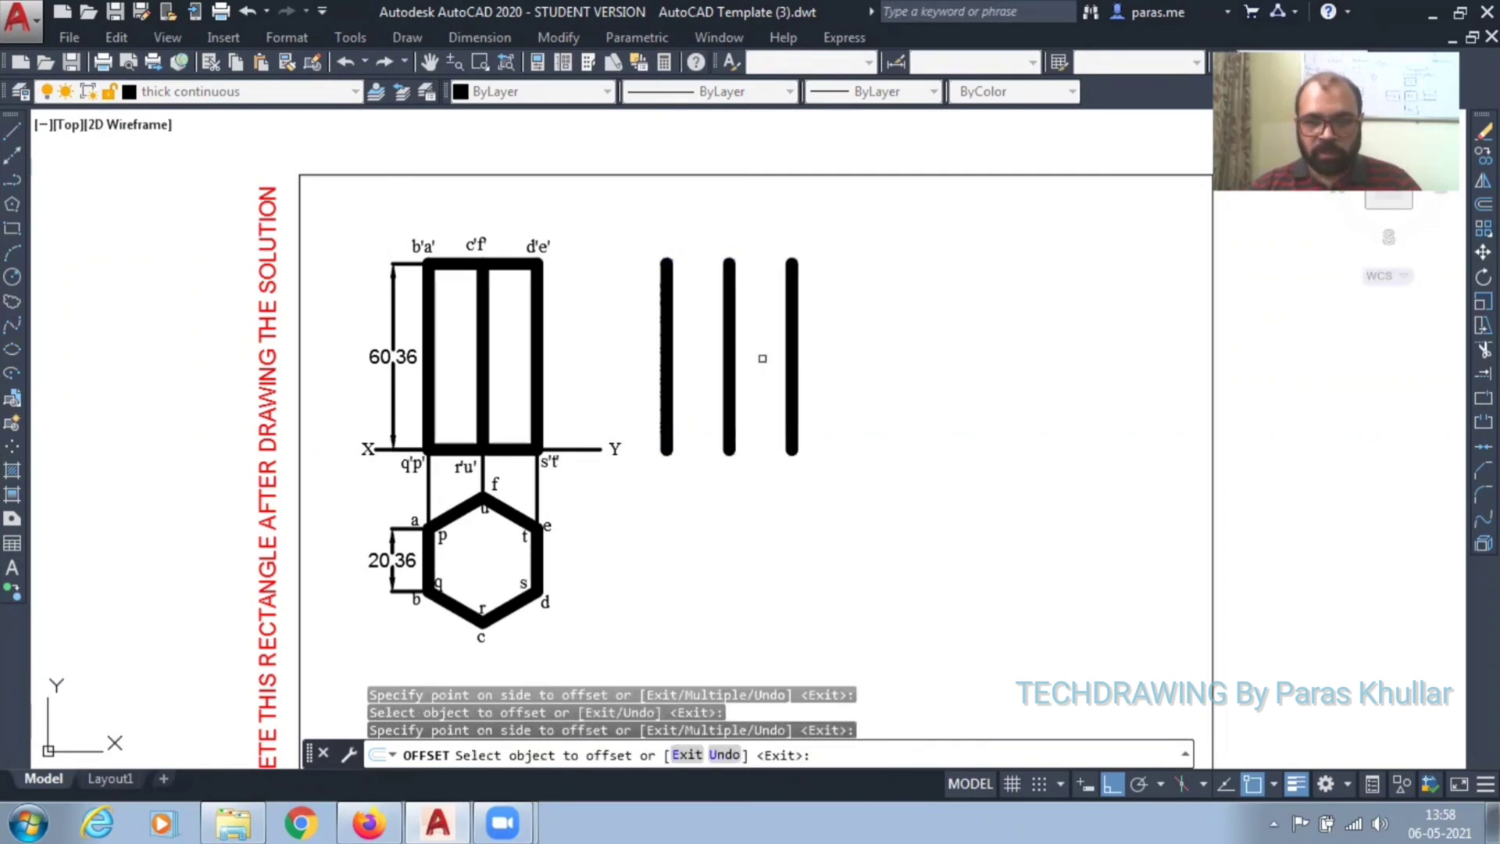
click(791, 358)
click(822, 357)
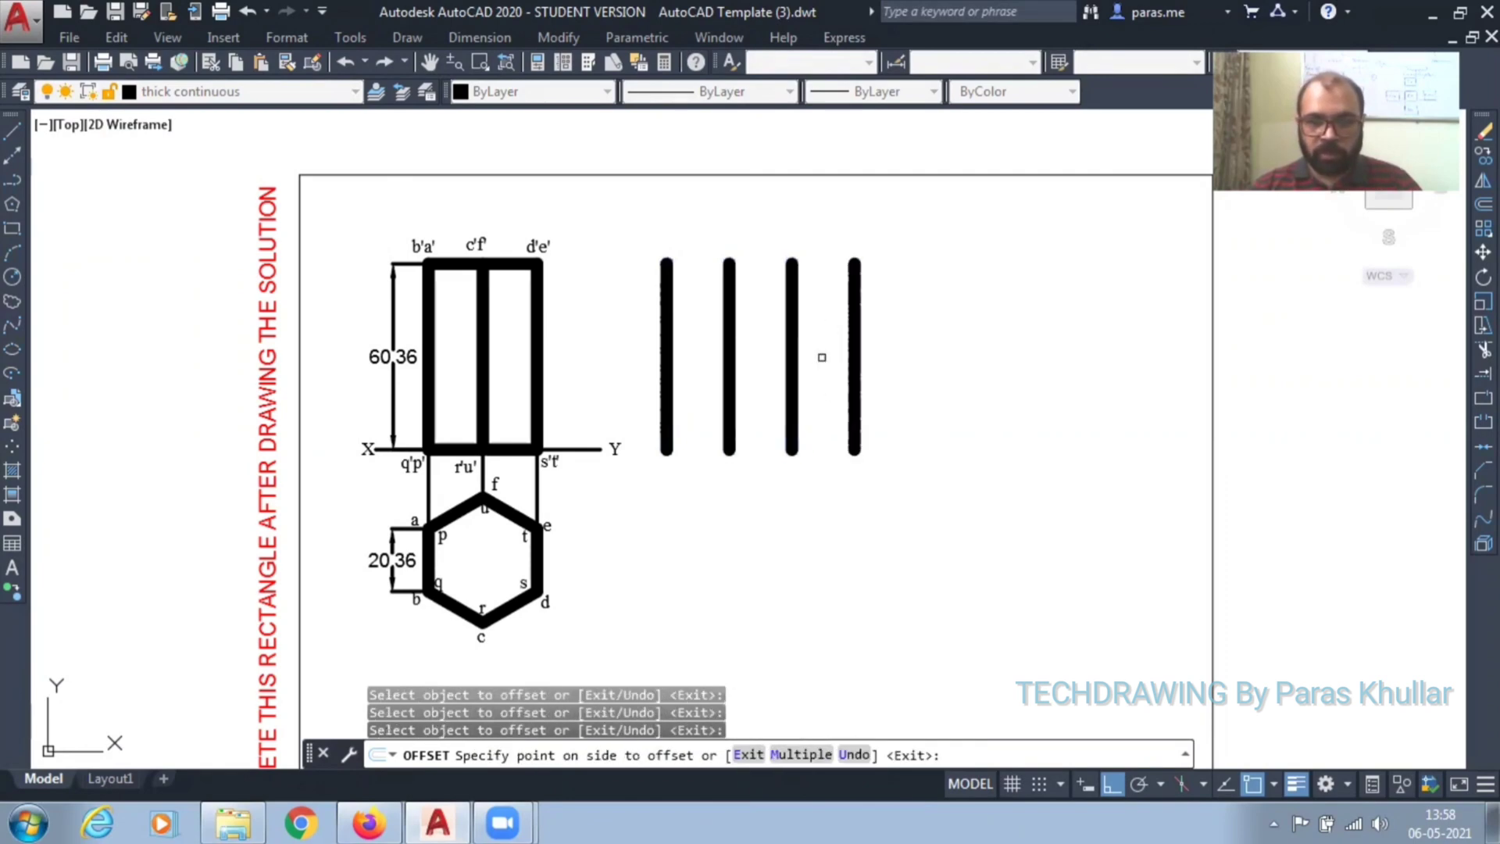
click(853, 353)
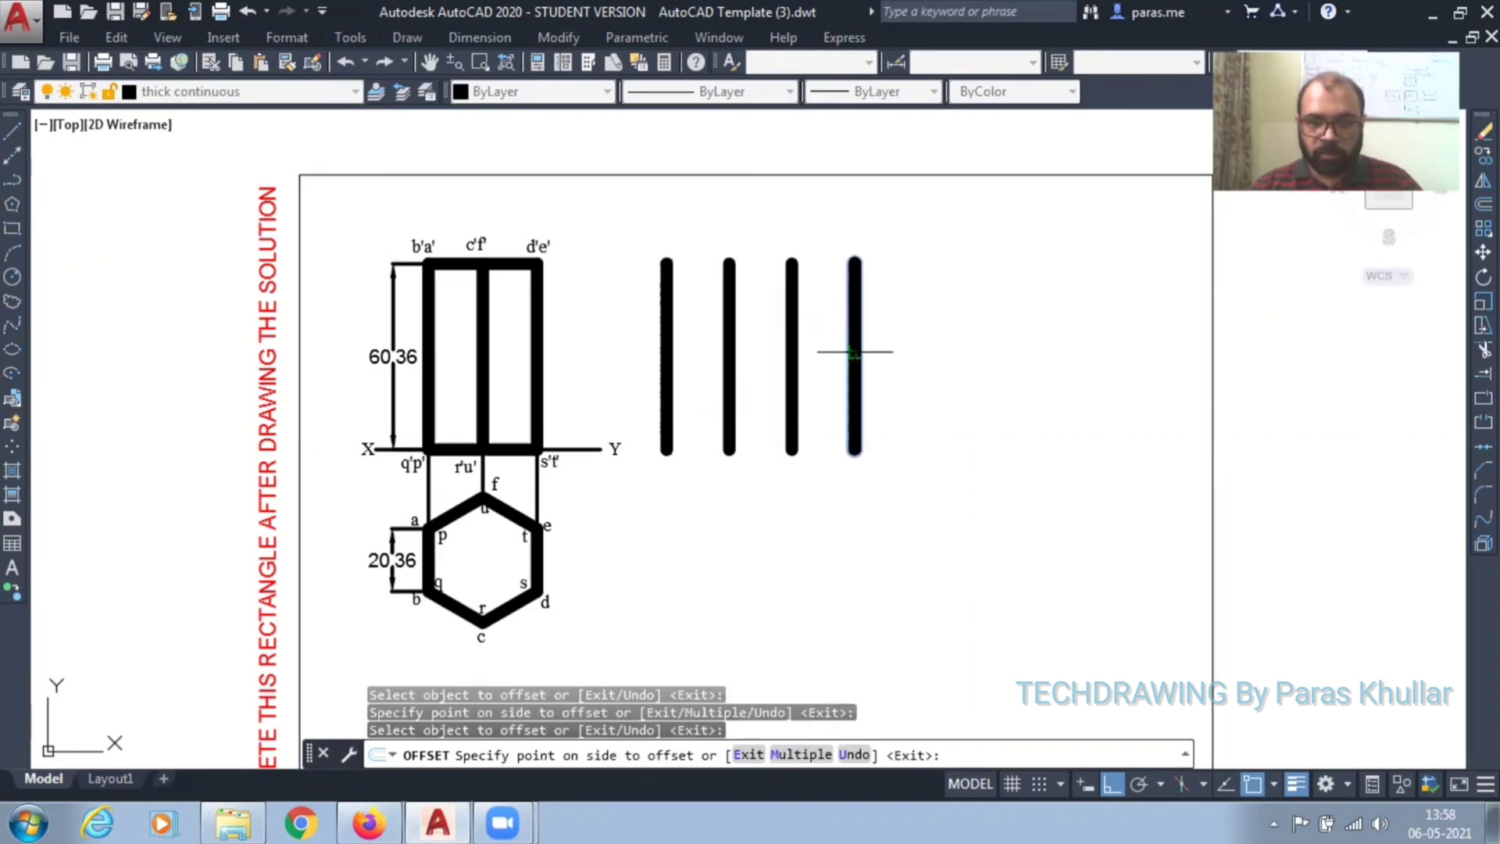
click(869, 352)
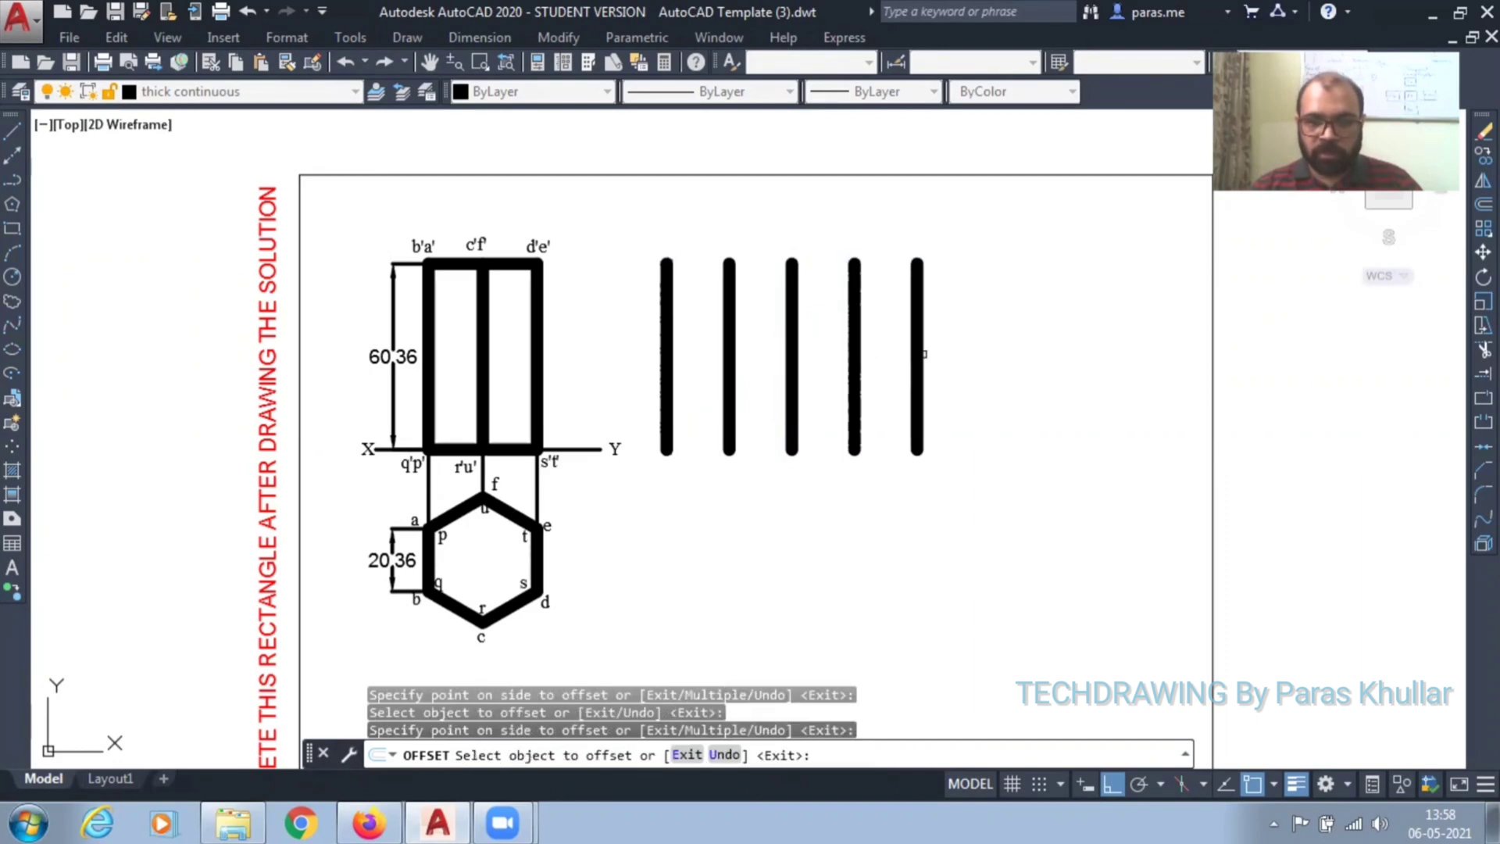
click(919, 353)
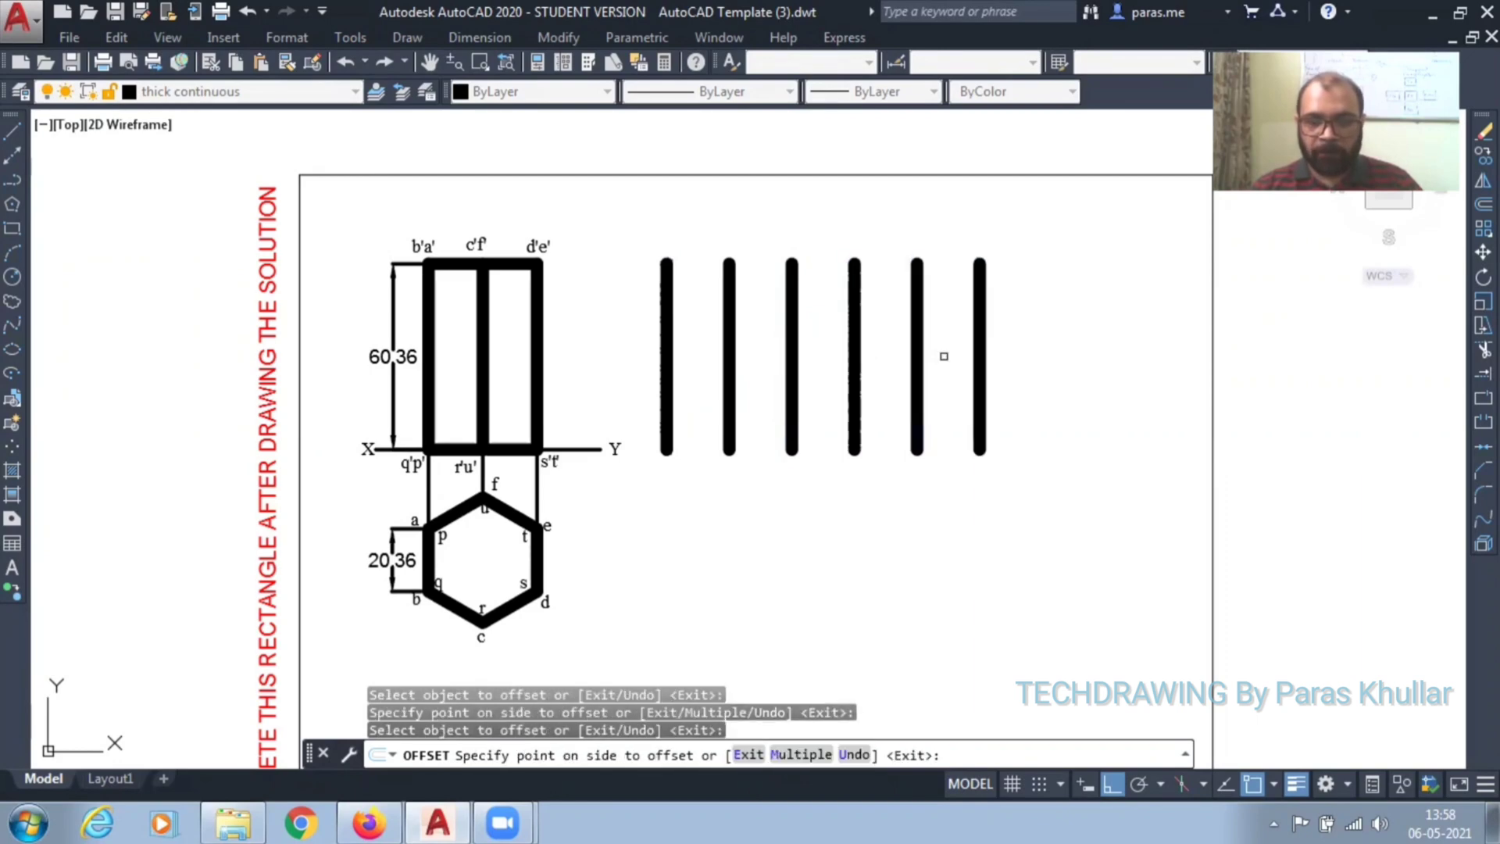
click(944, 356)
click(986, 369)
click(992, 375)
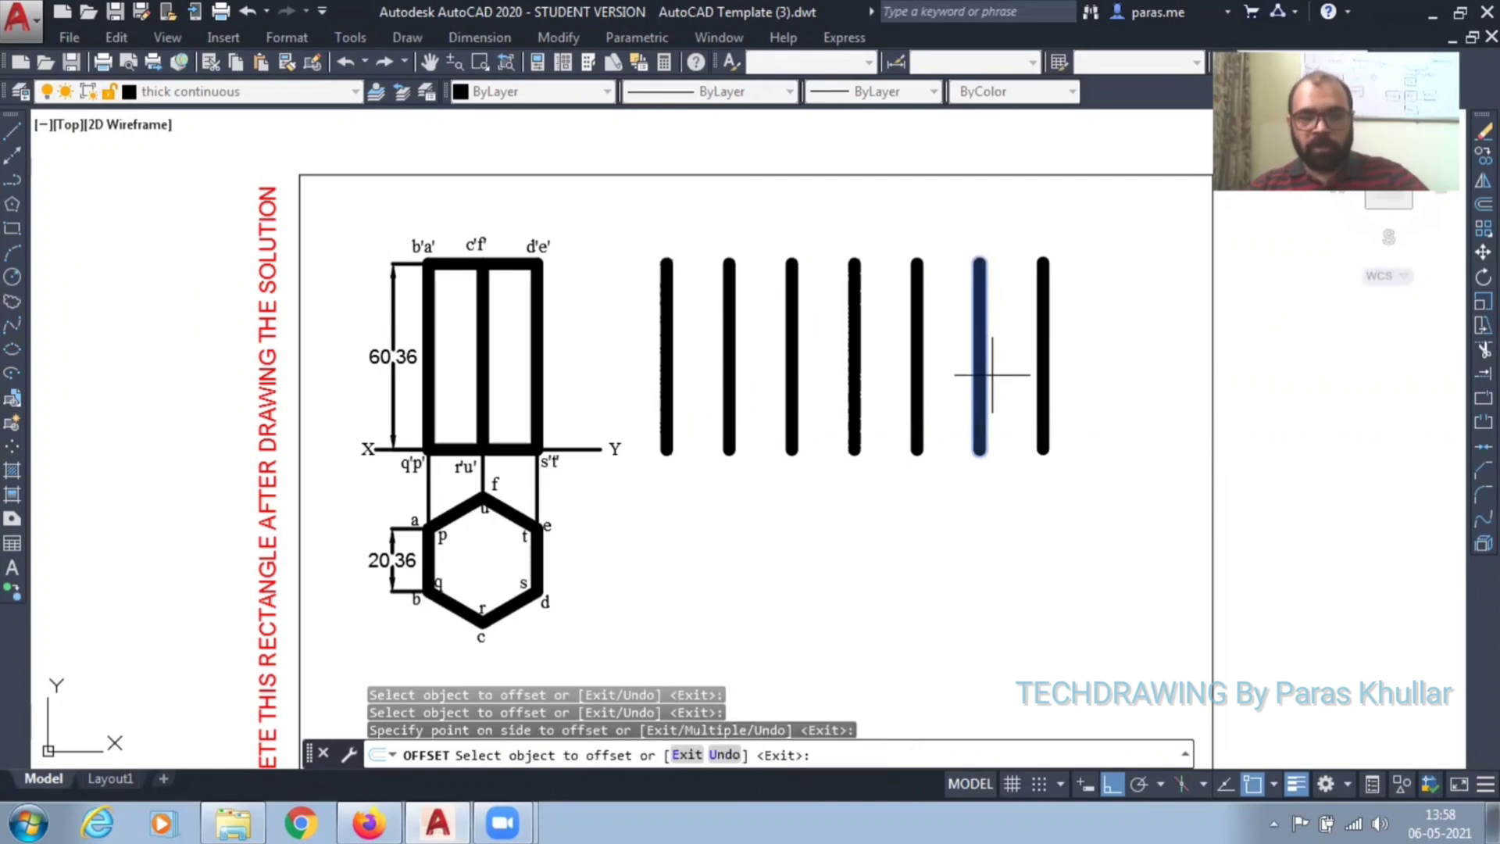
key(Escape)
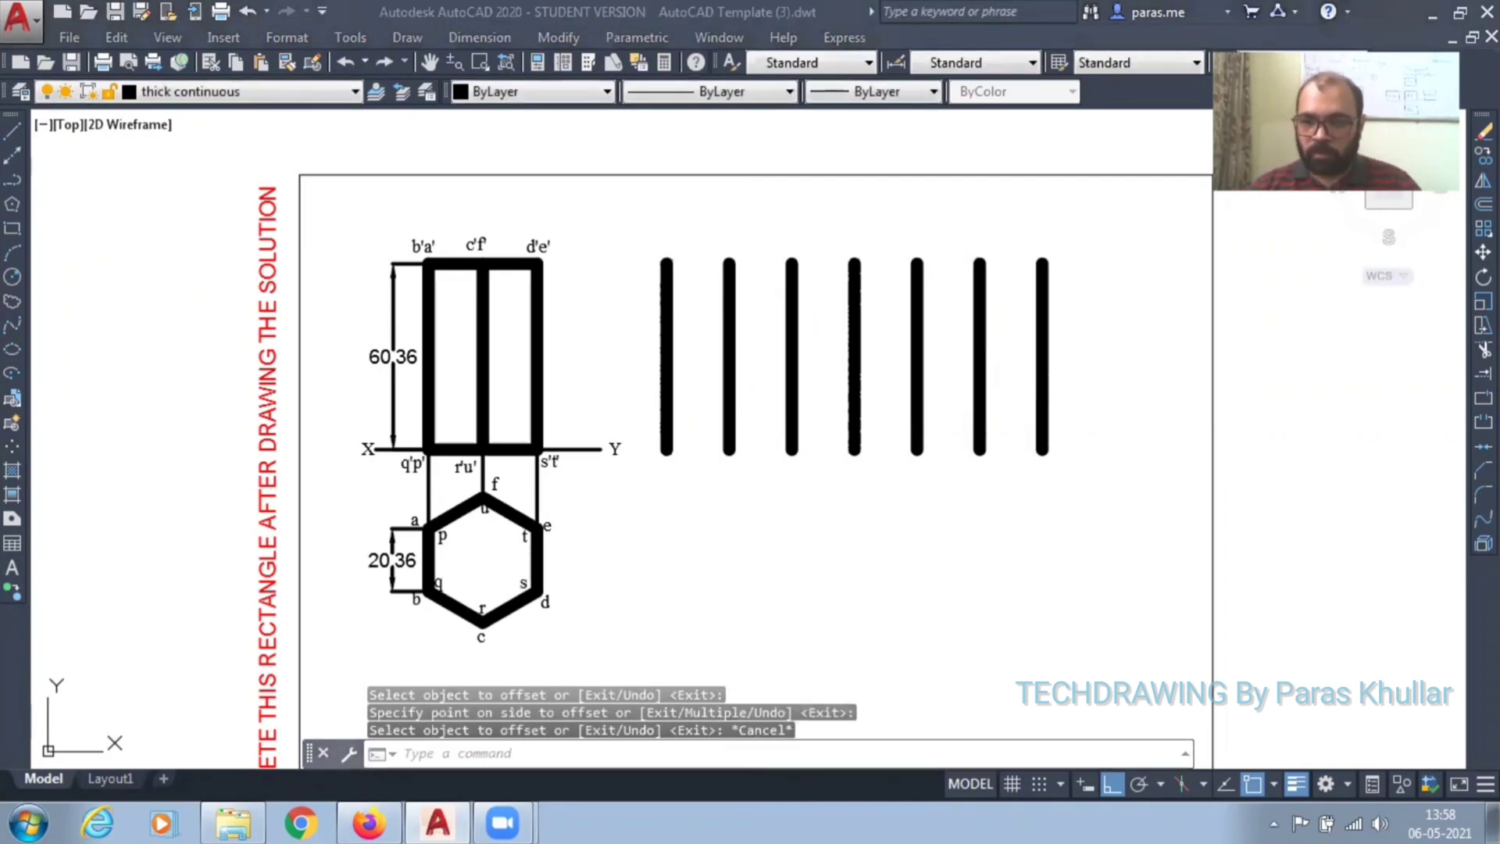
Step: Draw a horizontal line joining the upper ends of the first and last vertical lines of the development
click(11, 136)
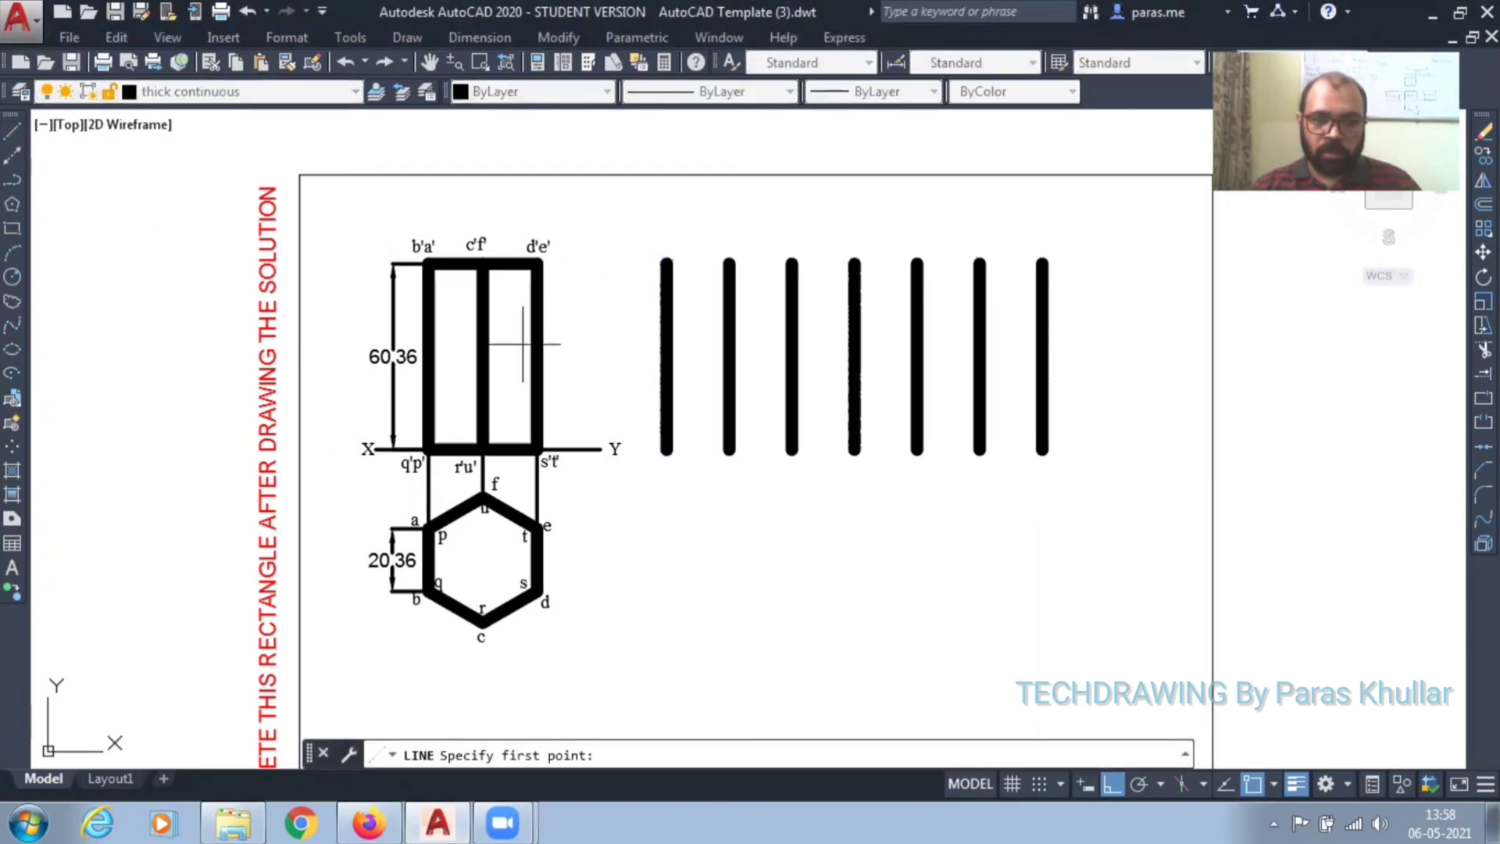
click(666, 262)
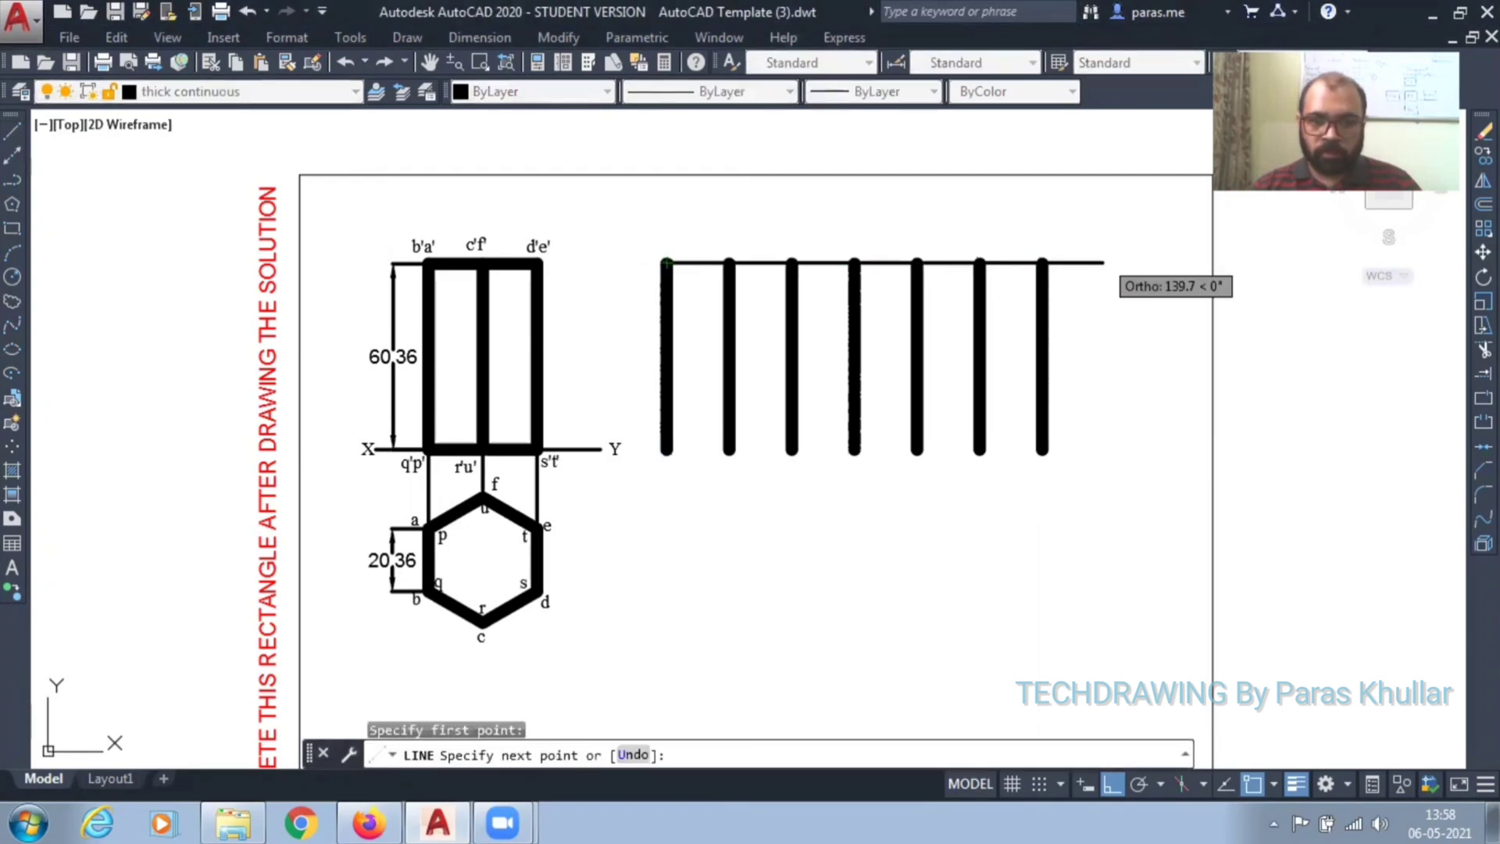
click(1044, 261)
right_click(1051, 225)
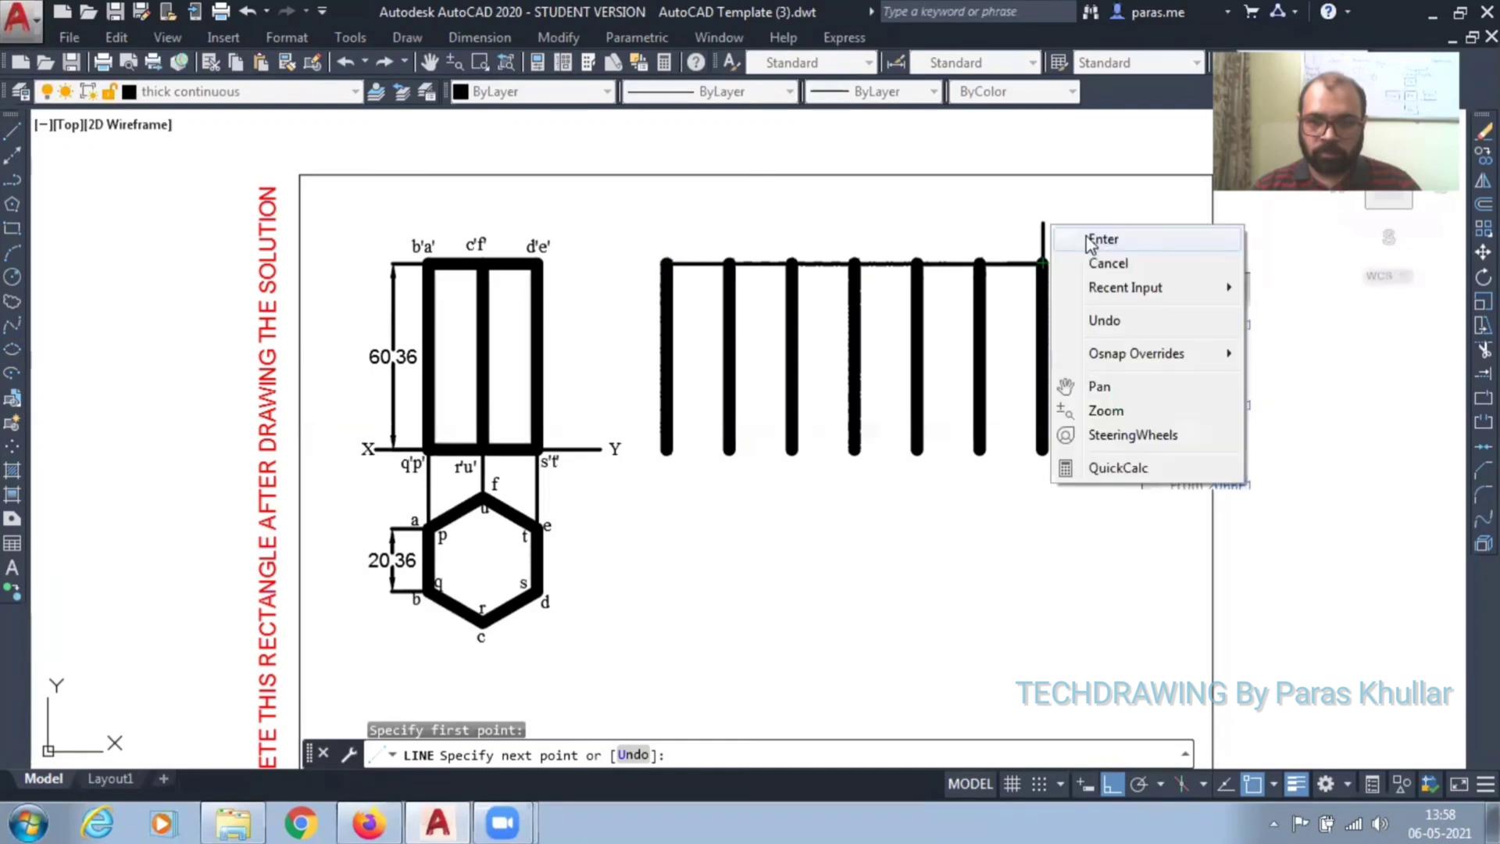
click(1092, 241)
Step: Copy the development's upper horizontal line straight down to the lower ends of the vertical lines
click(1024, 263)
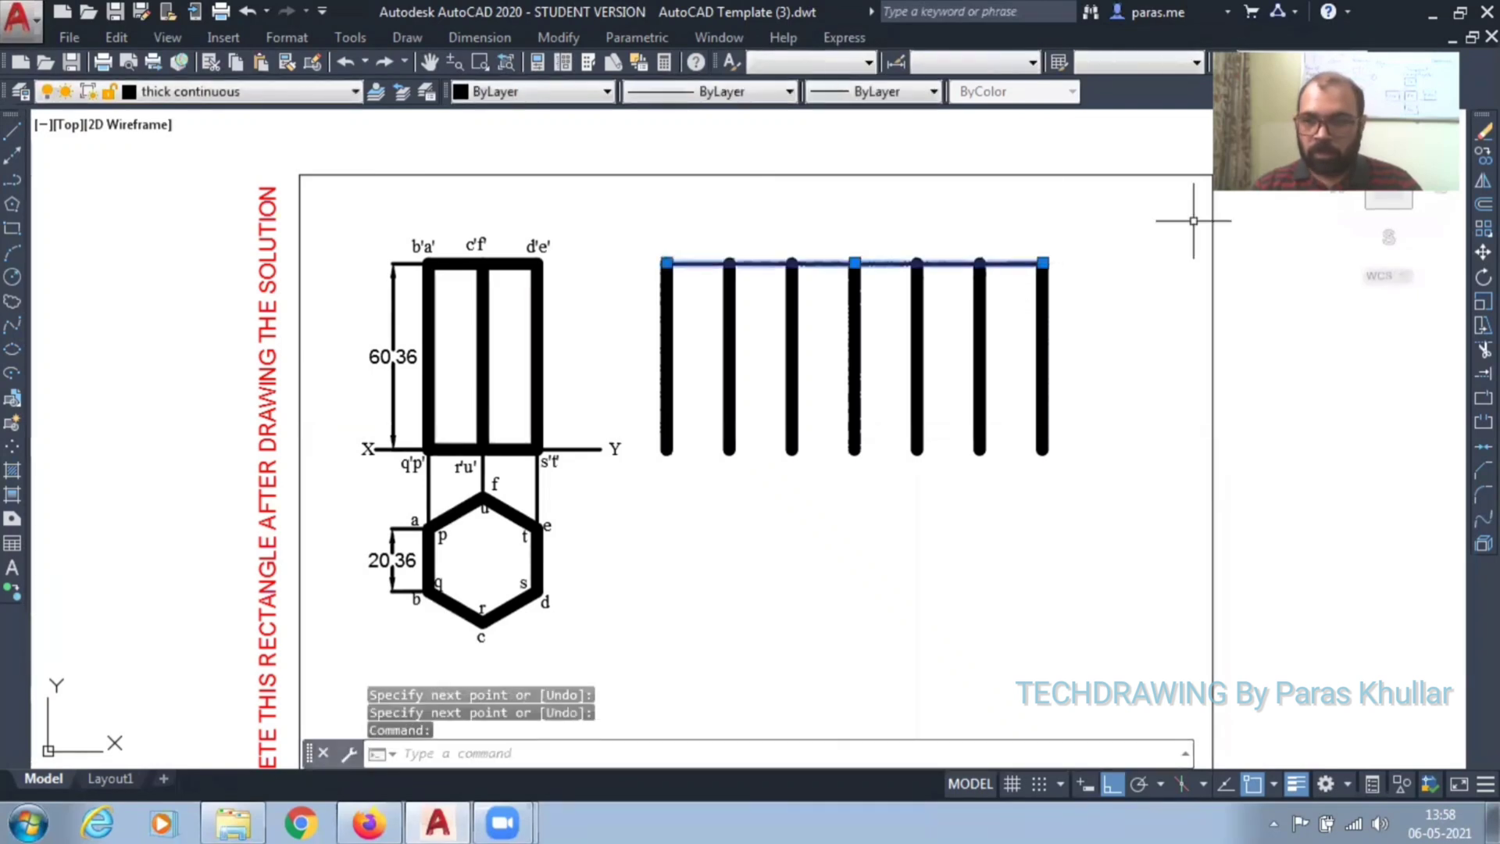
text(co)
key(Return)
click(1044, 262)
click(1046, 452)
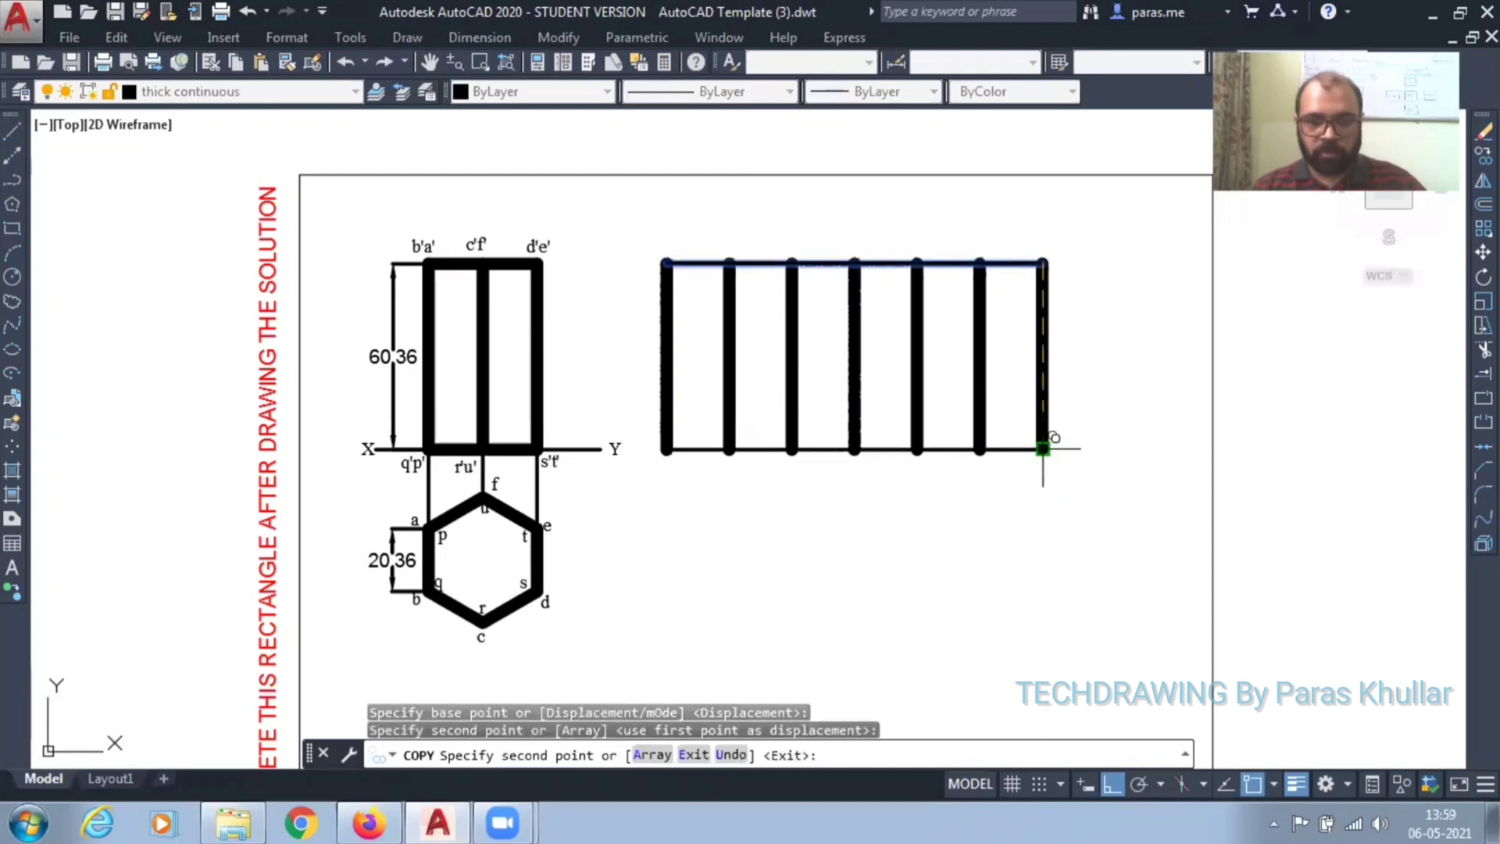
key(Escape)
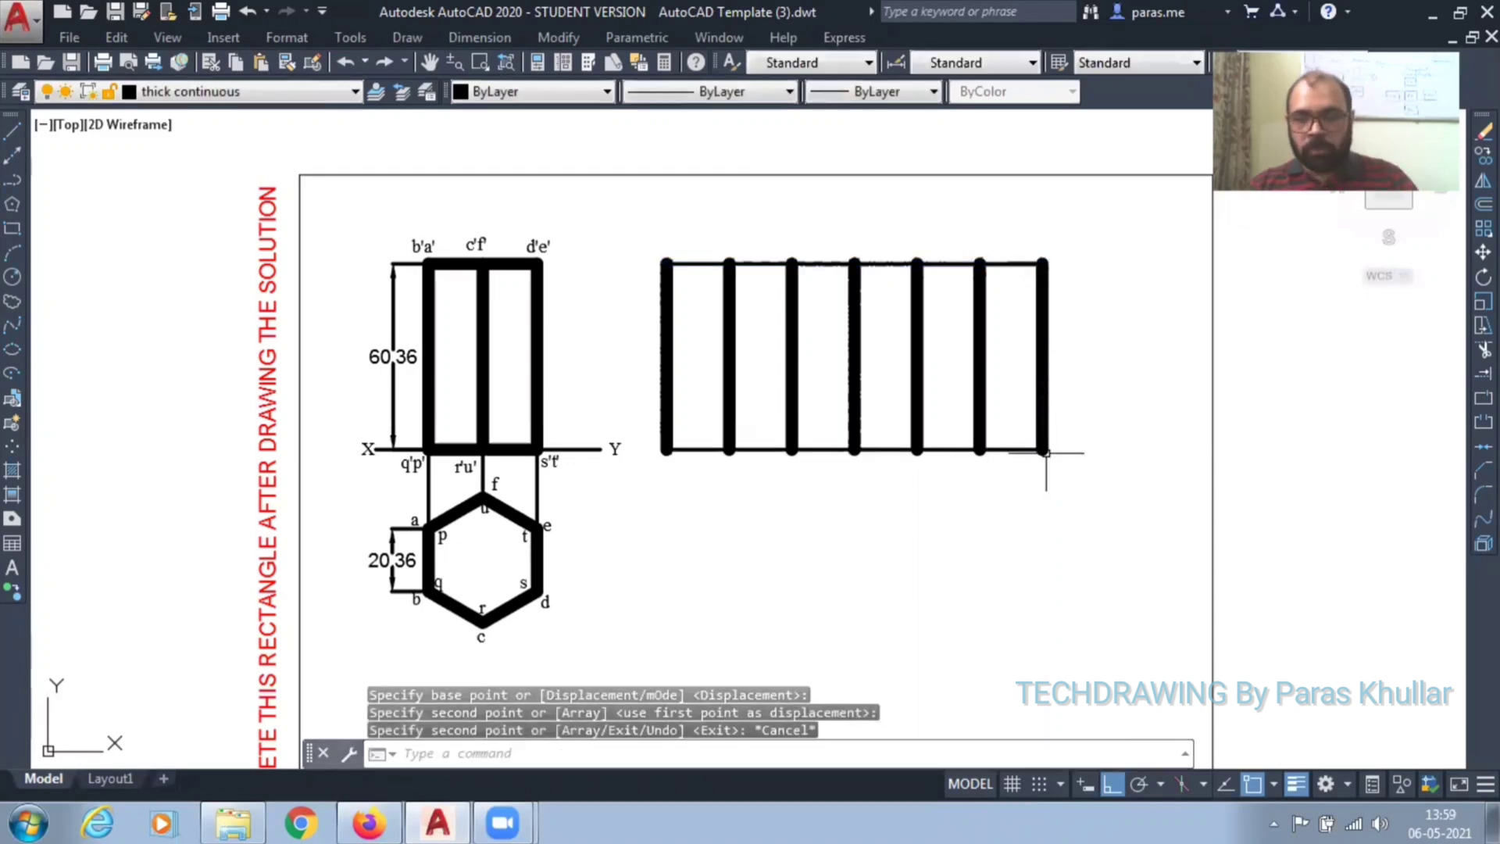
Step: Set the lineweight of the development's upper and lower horizontal lines to 1.00 mm
click(943, 263)
click(938, 451)
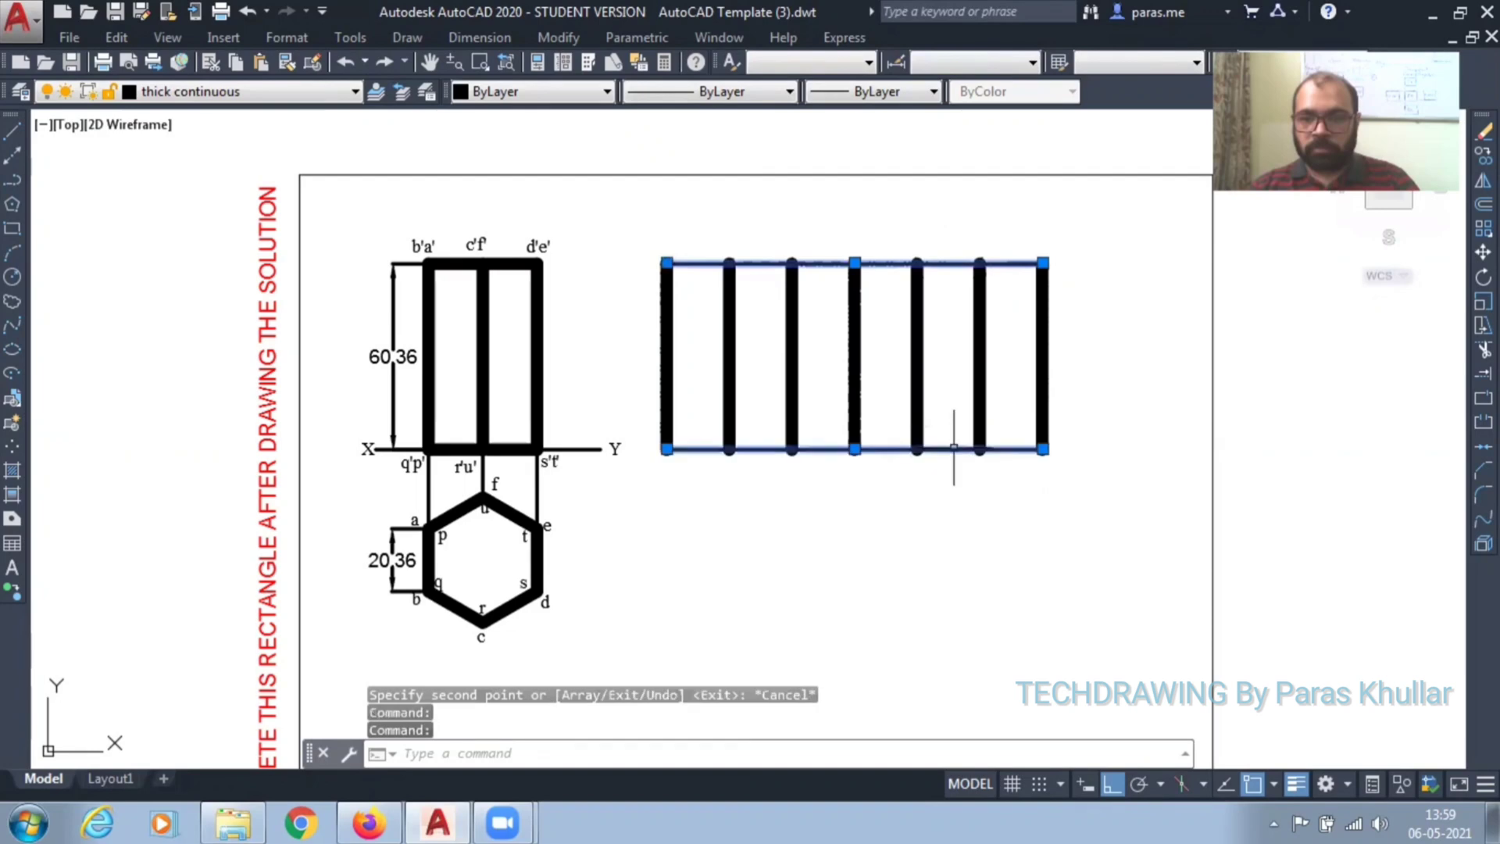
click(934, 91)
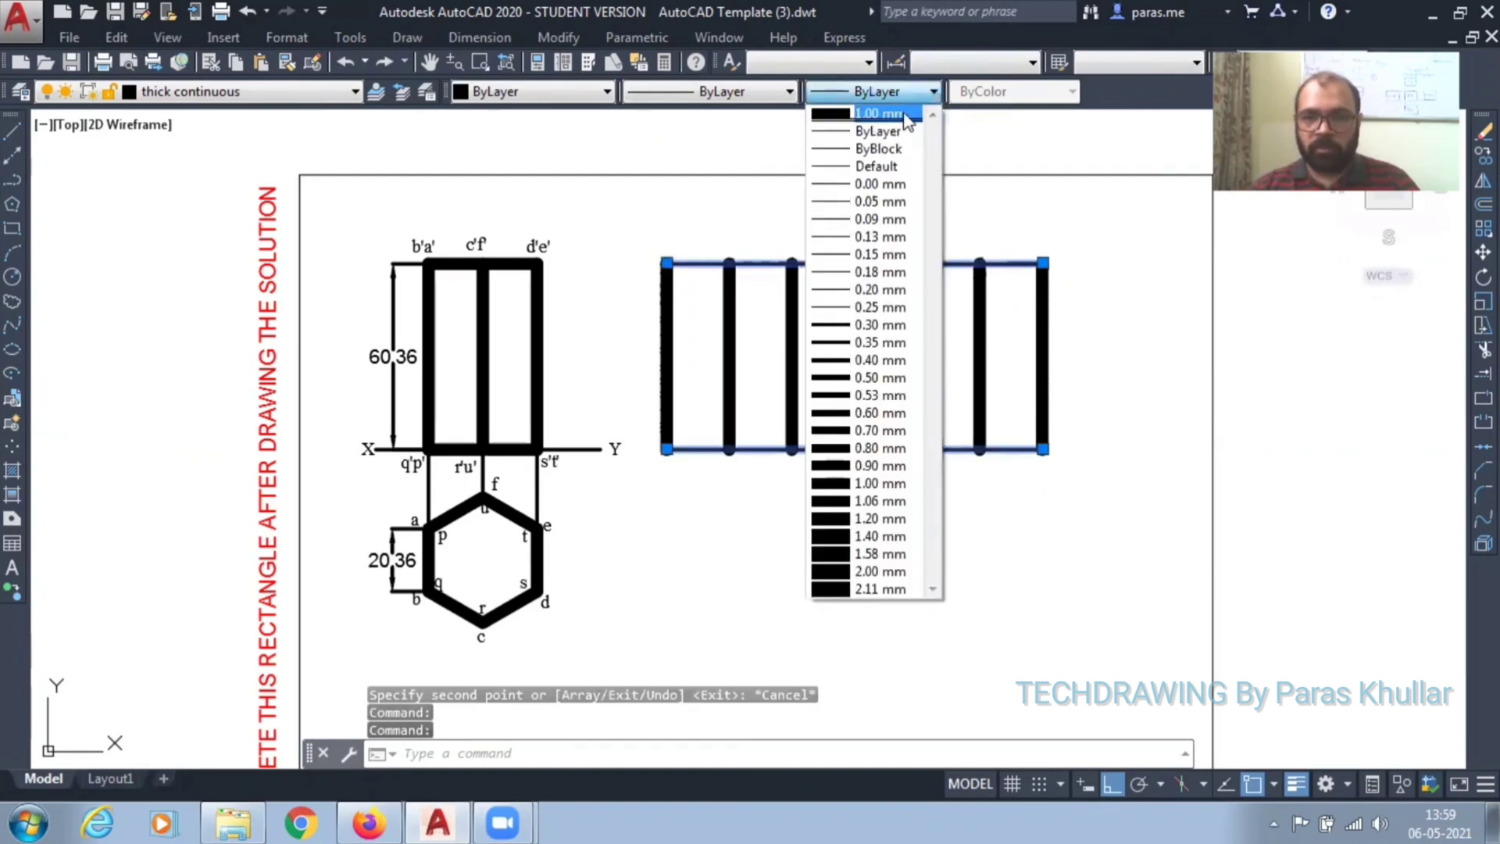
click(907, 114)
key(Escape)
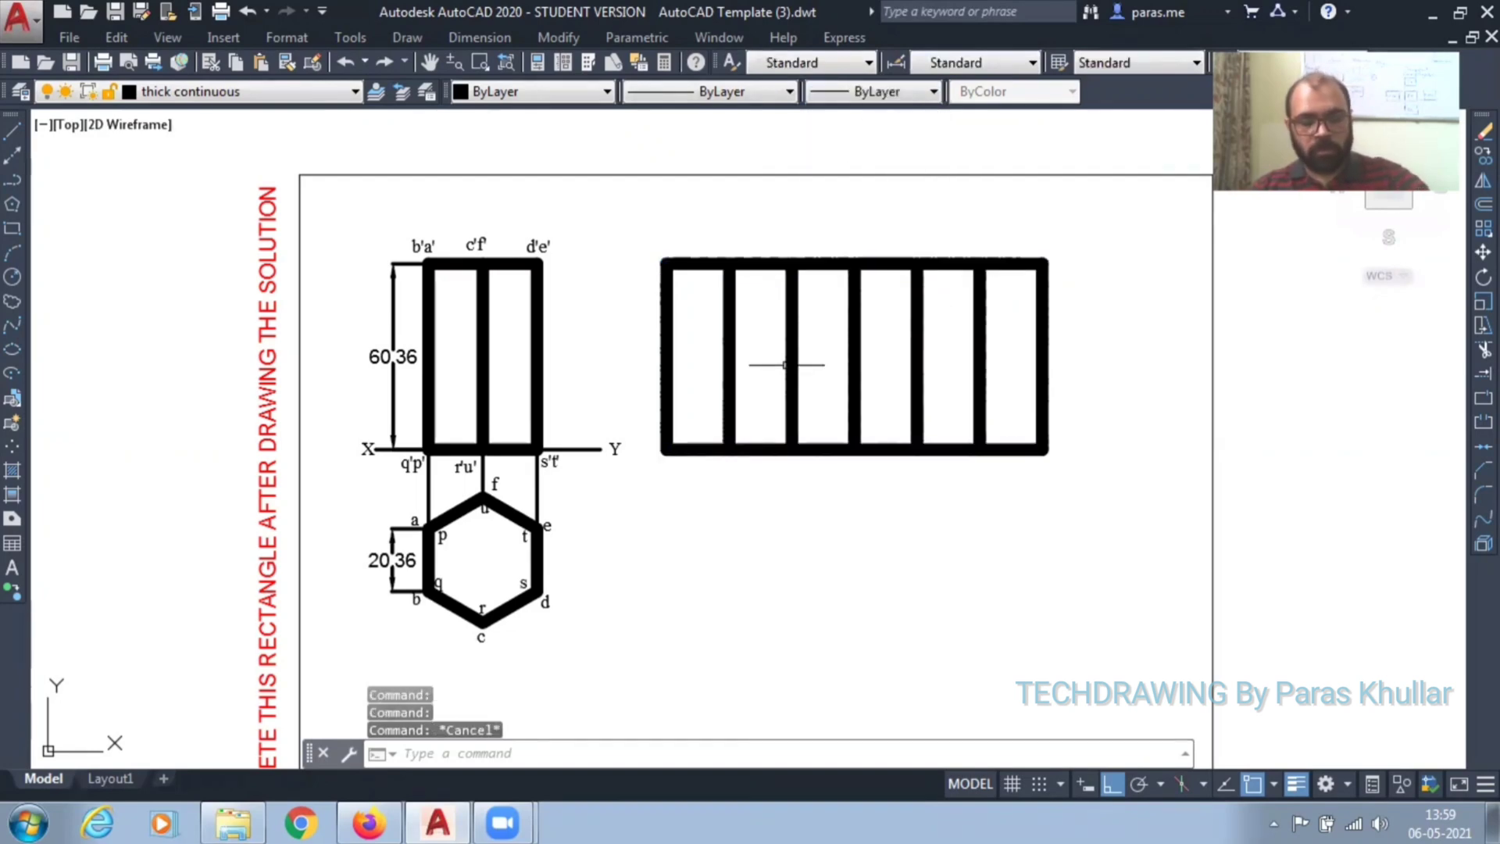
Step: With object snap and ortho off, paste label a above the development's first vertical line and change its text to A
key(ctrl+v)
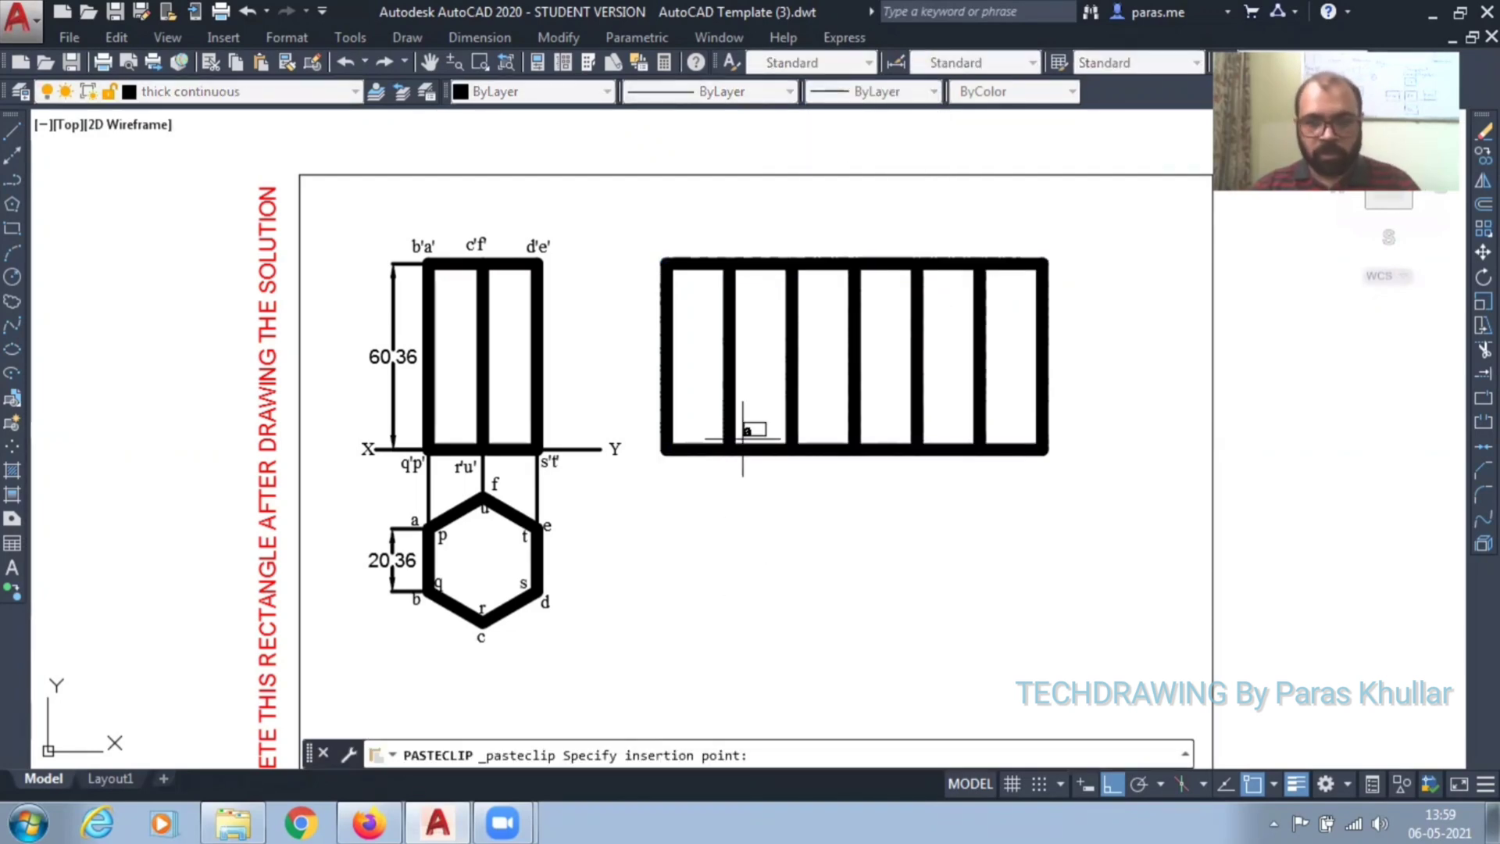
click(1253, 785)
click(1109, 786)
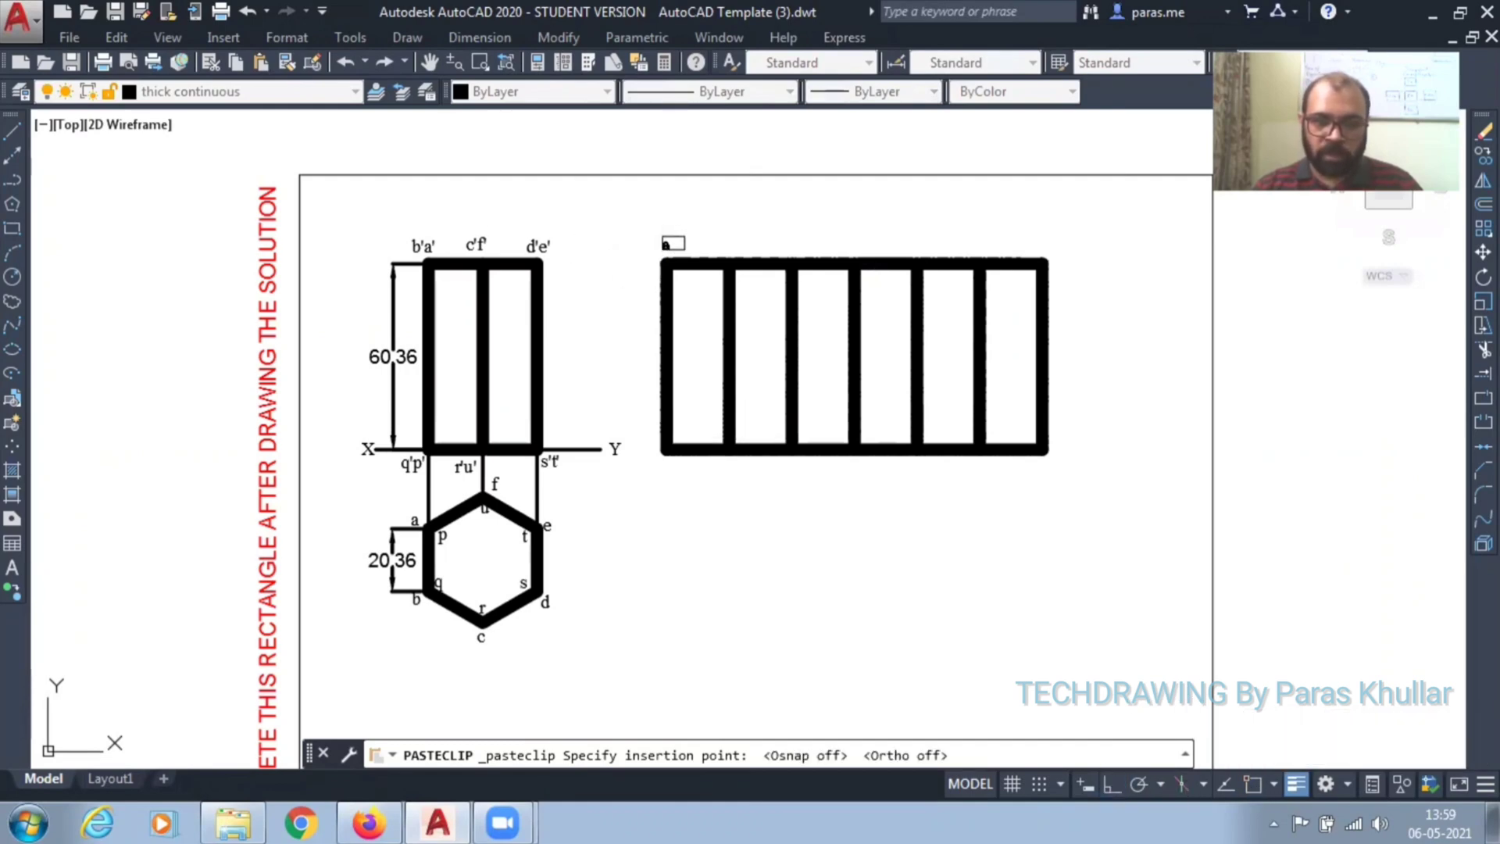
click(658, 247)
double_click(667, 242)
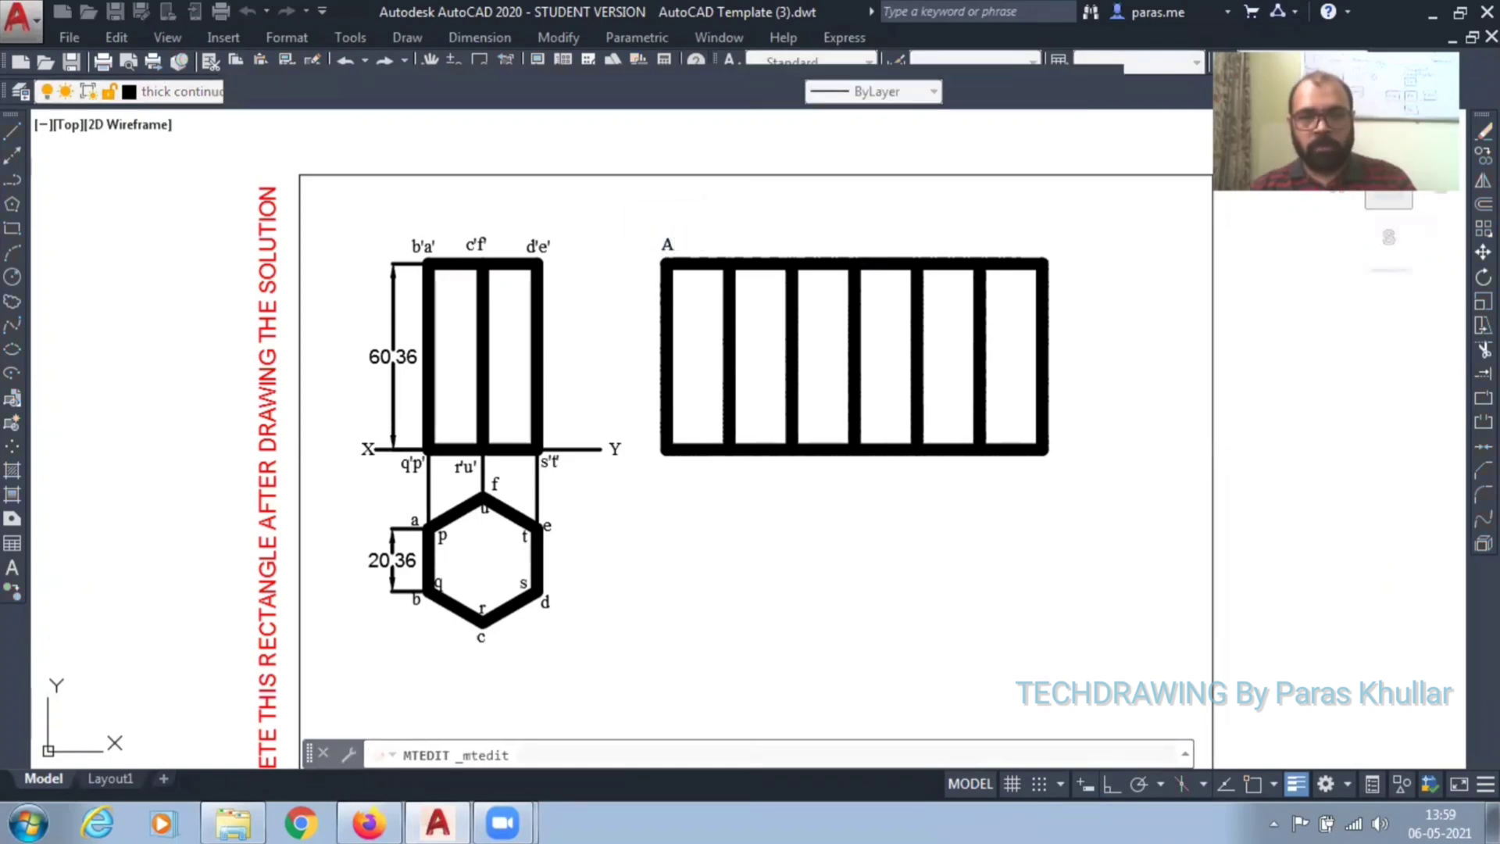
Step: Copy the development's label A above each of the six remaining vertical lines
click(668, 239)
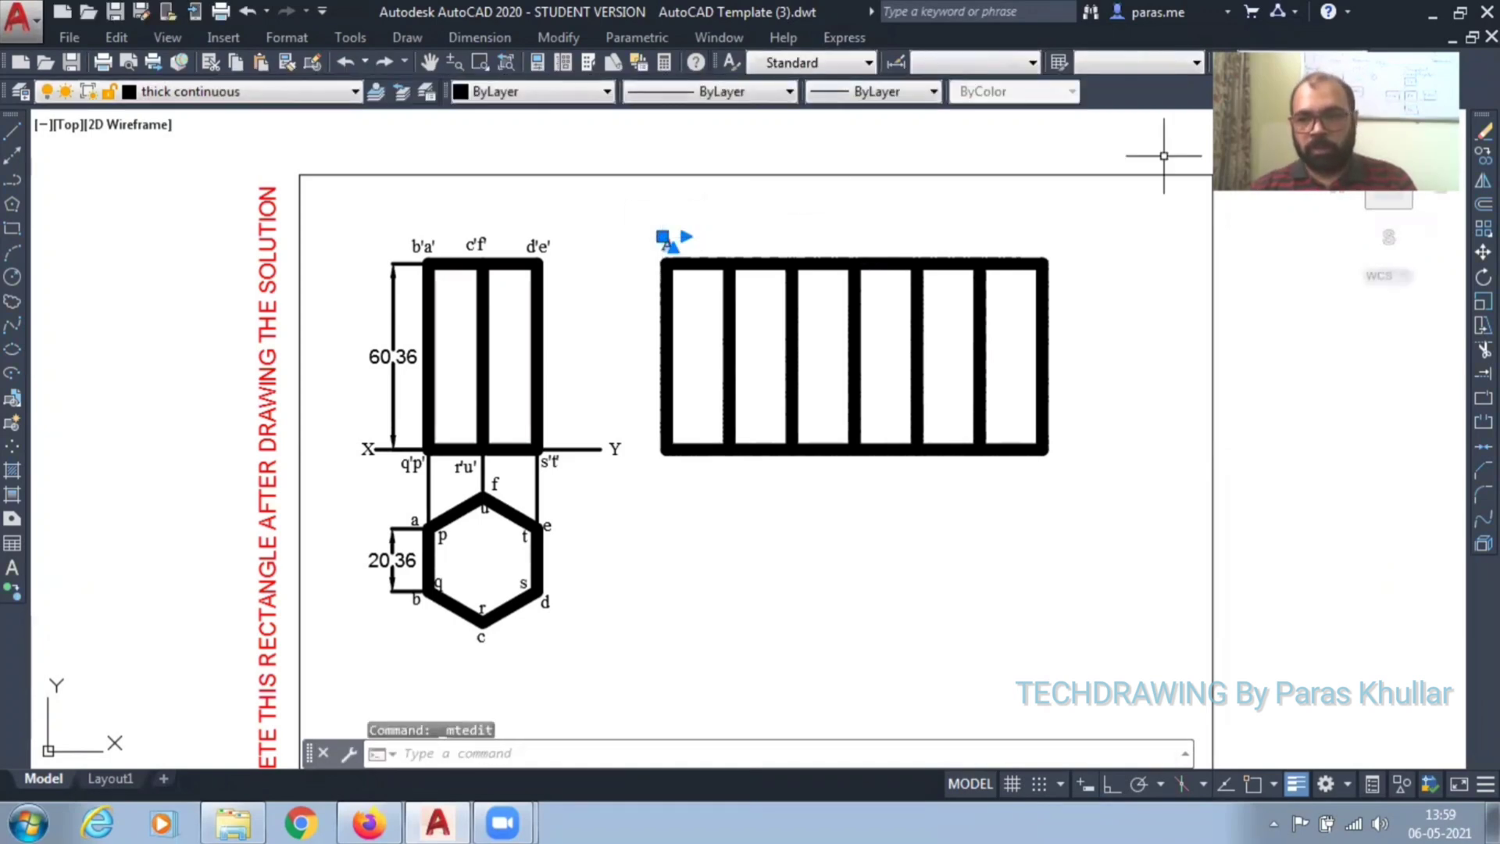
text(co)
key(Return)
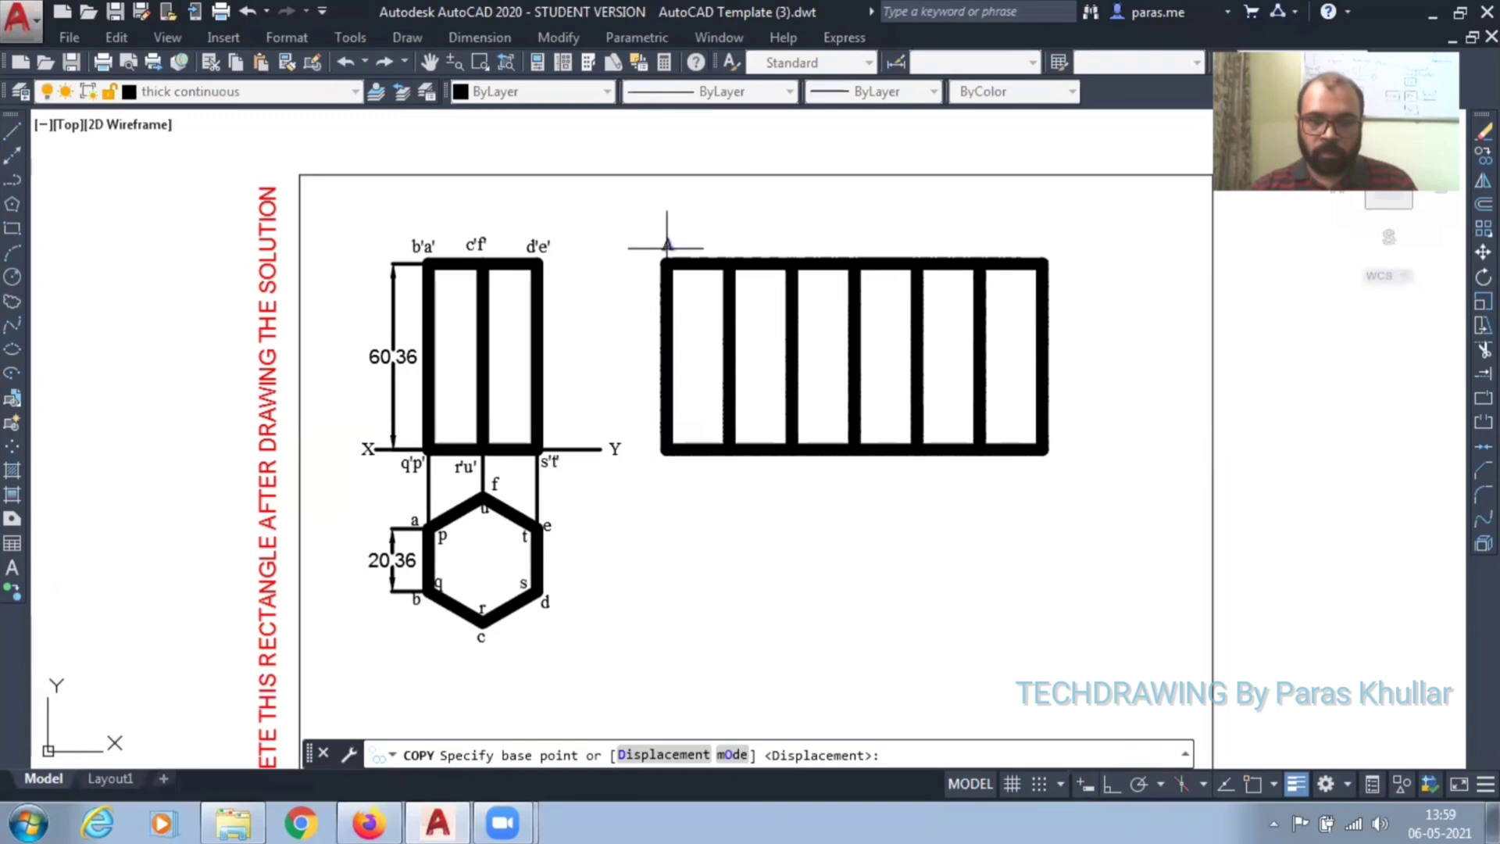
click(668, 244)
click(731, 244)
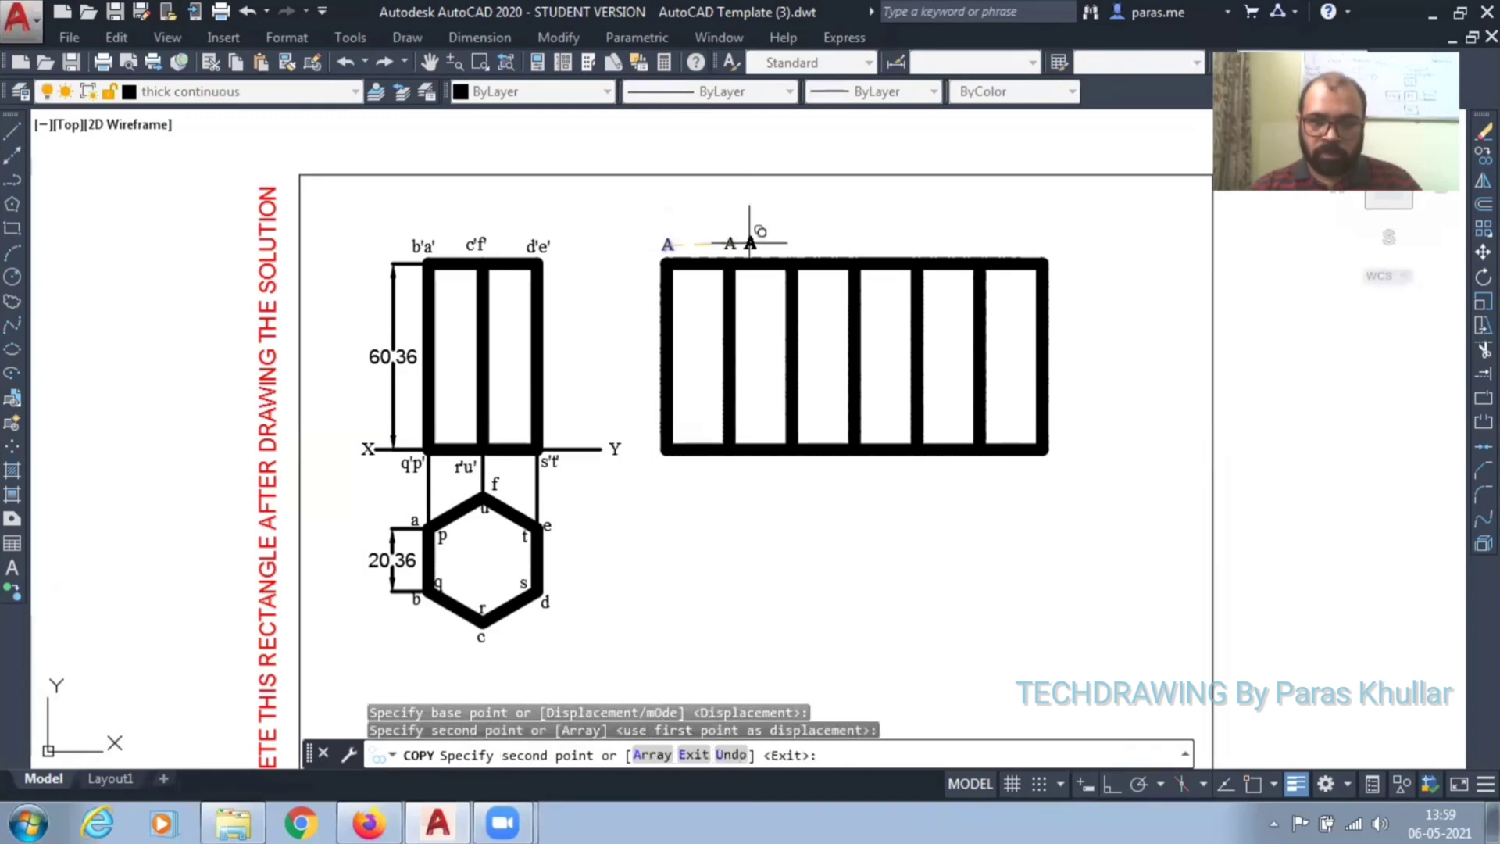
click(797, 243)
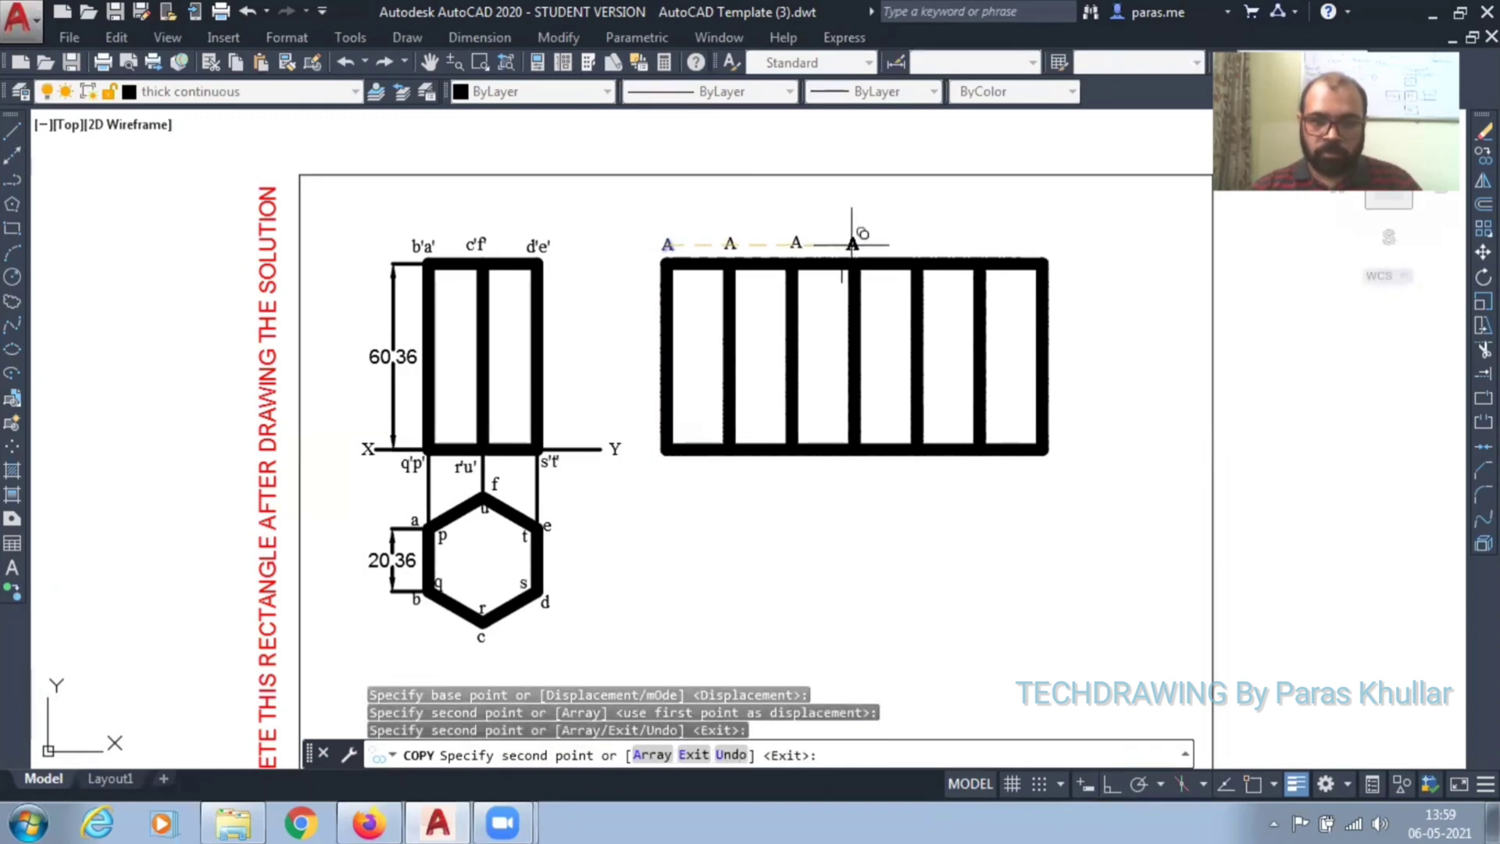
click(851, 244)
click(919, 243)
click(975, 242)
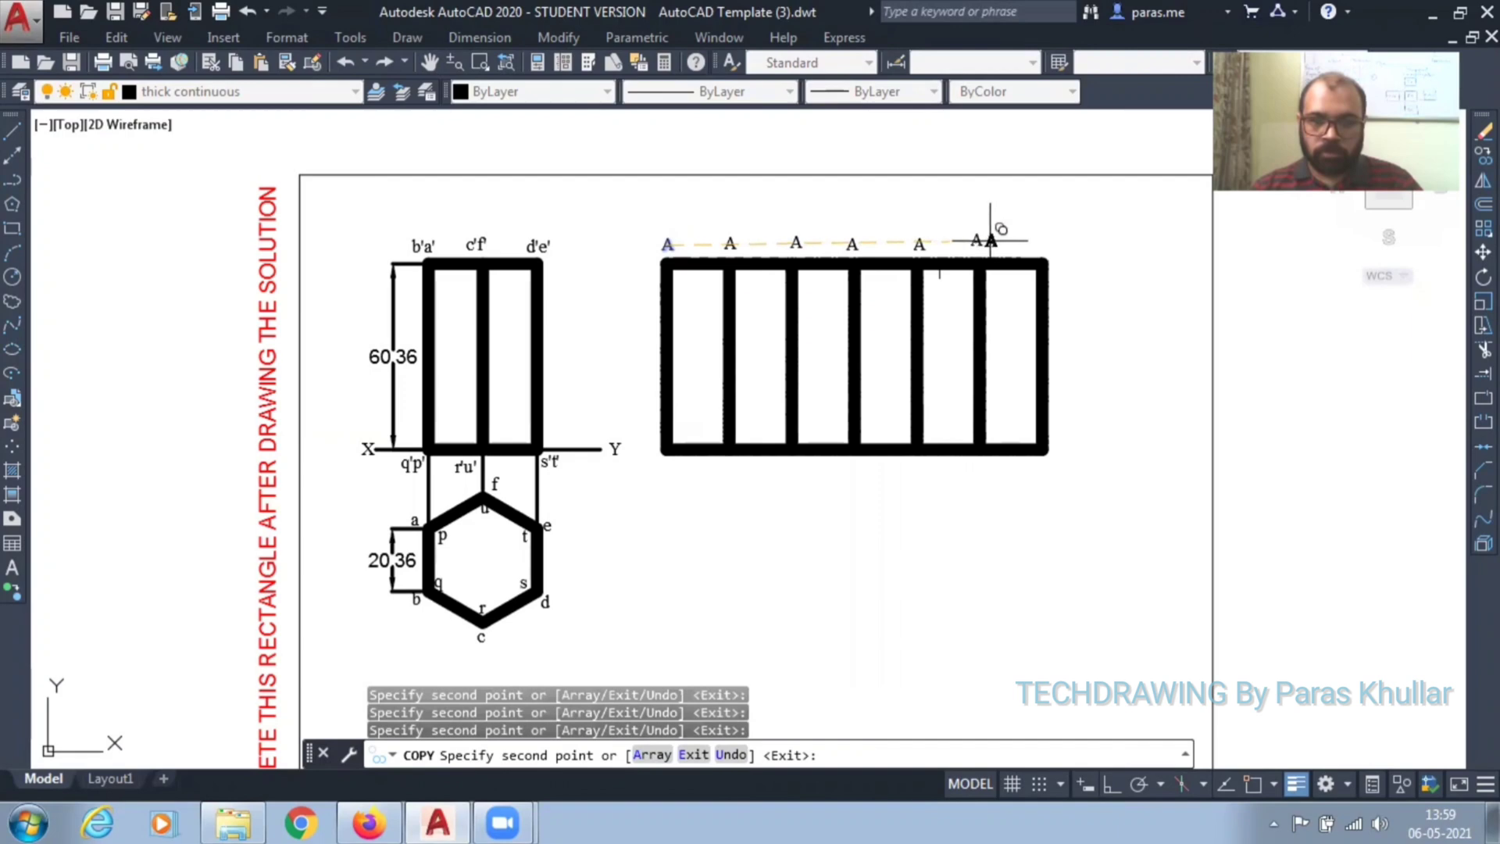
click(1042, 243)
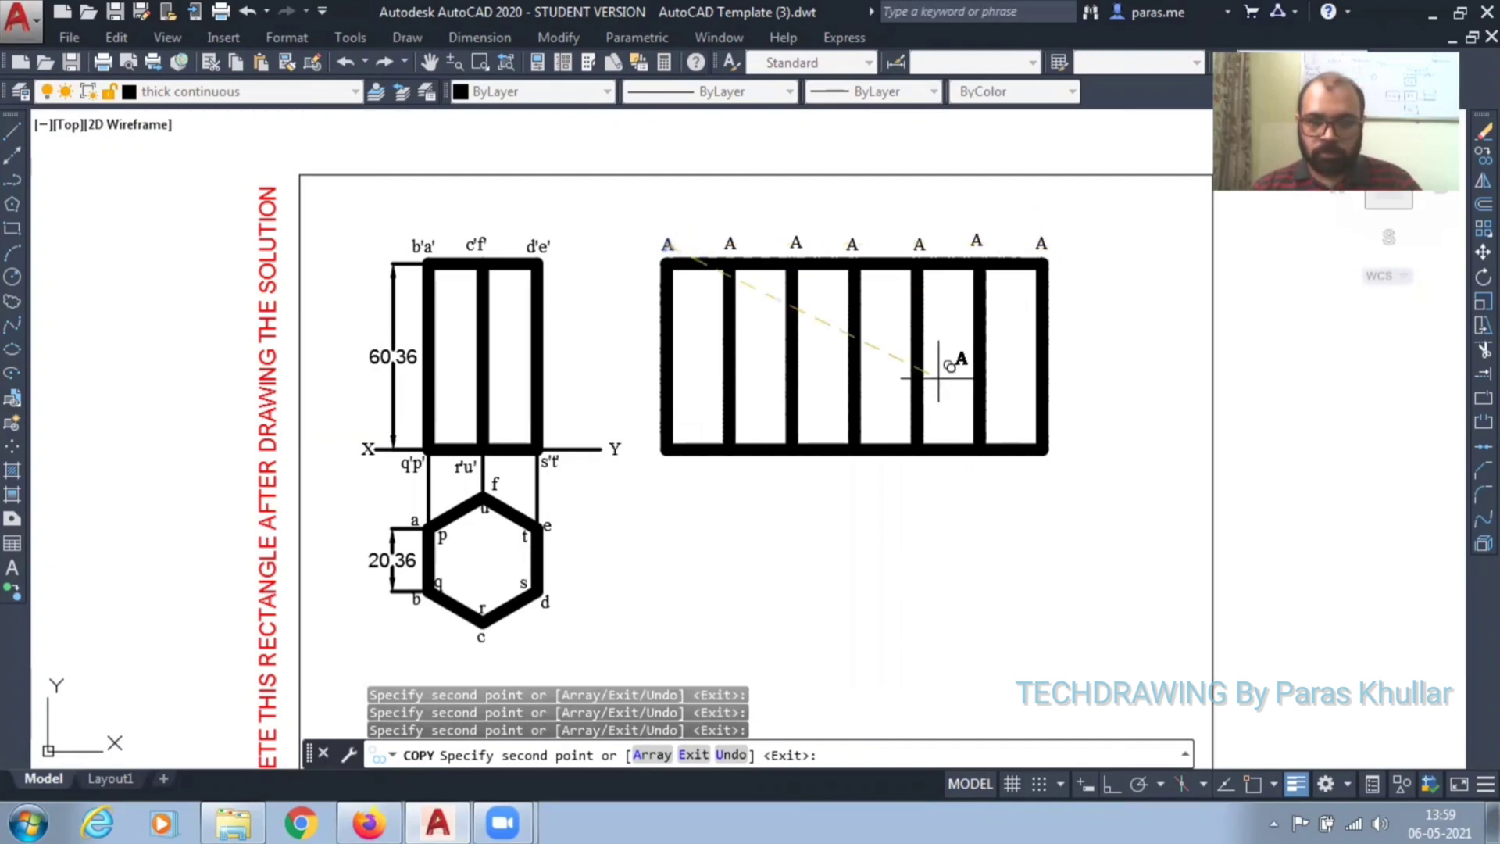
Step: Place further copies of label A below each of the development's seven vertical lines
click(666, 469)
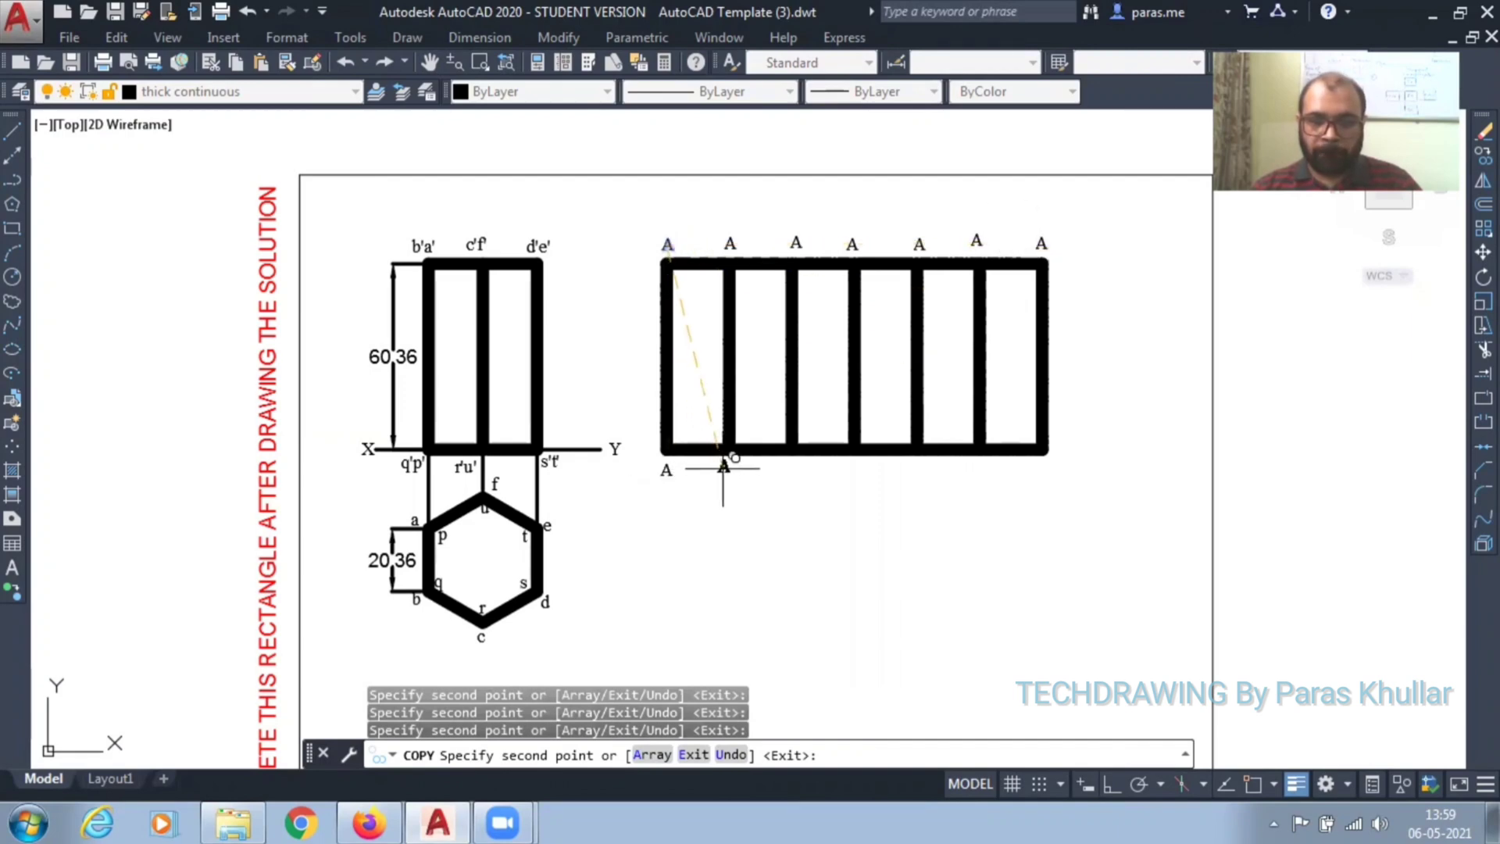
click(727, 467)
click(794, 467)
click(850, 472)
click(922, 471)
click(1001, 469)
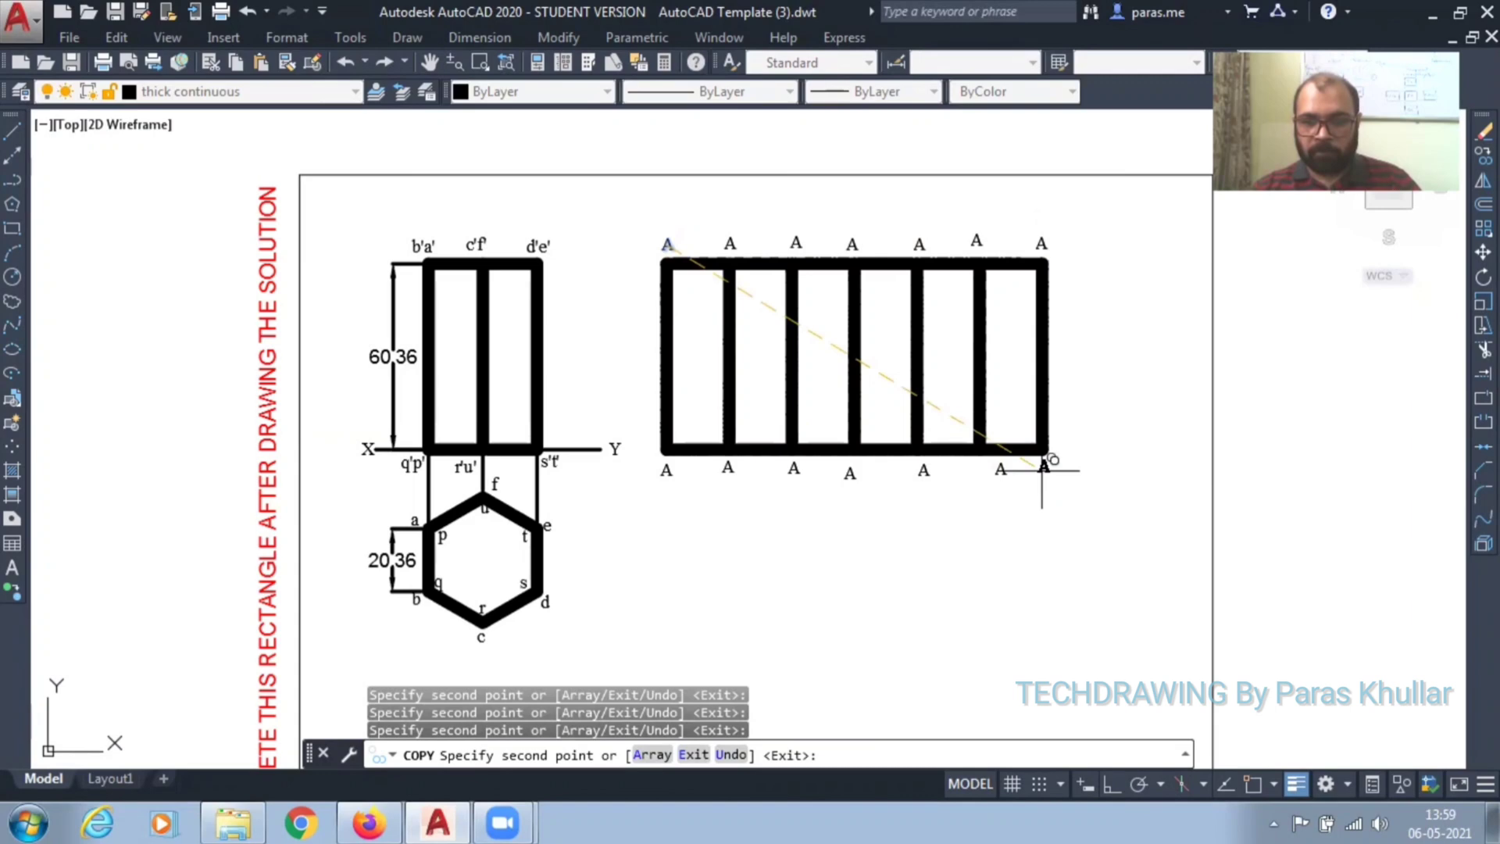
key(Escape)
Step: Move the off-centre A label below the sixth vertical line left to sit under that line
click(1000, 470)
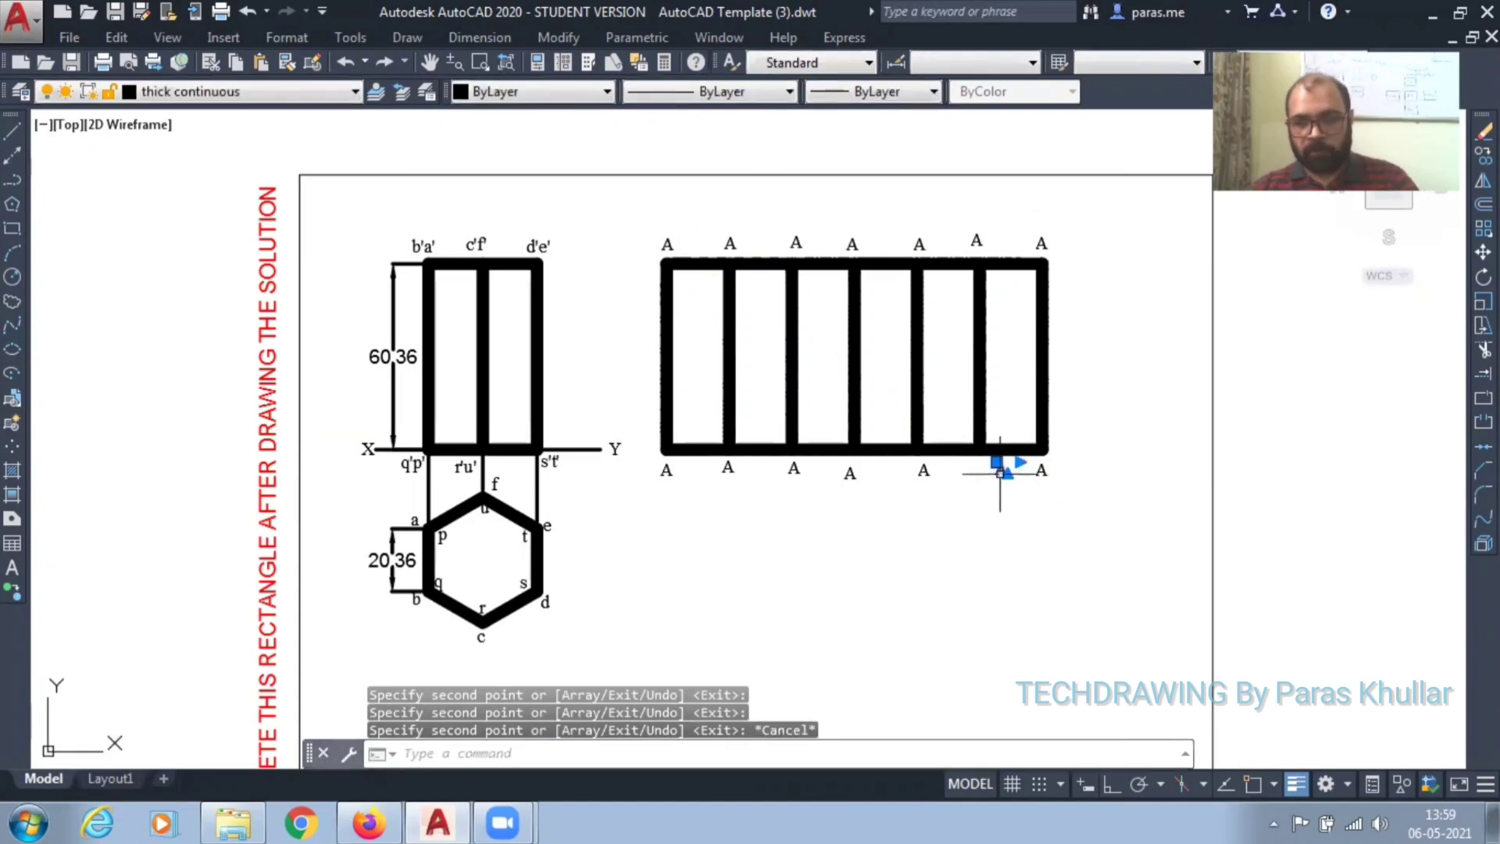
key(Escape)
key(Escape)
key(Escape)
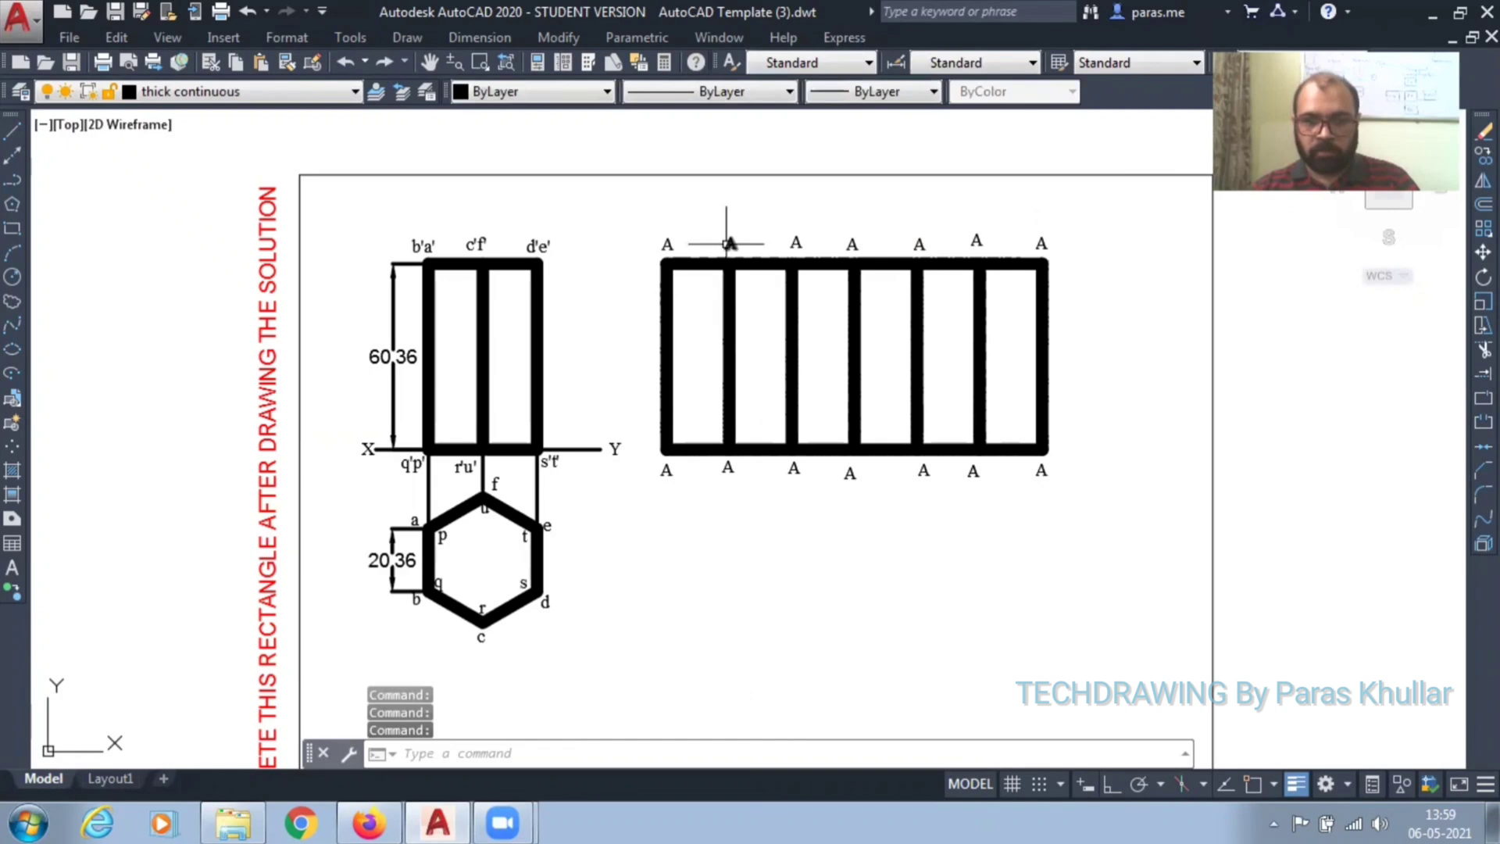
Step: Change the second and third labels above the development to B and C
click(733, 245)
double_click(733, 243)
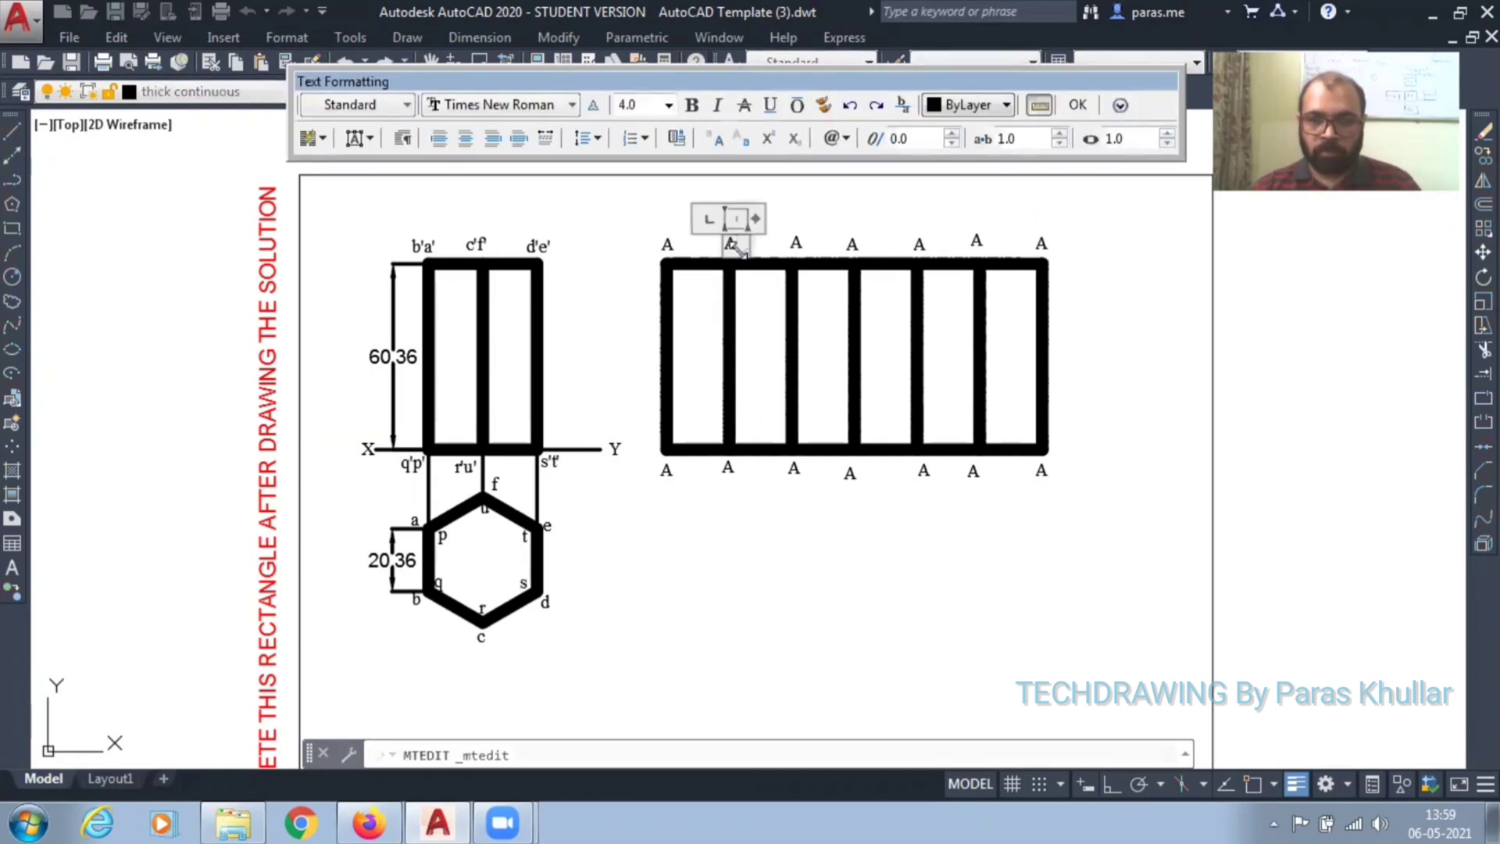
key(Caps_Lock)
text(B)
click(797, 245)
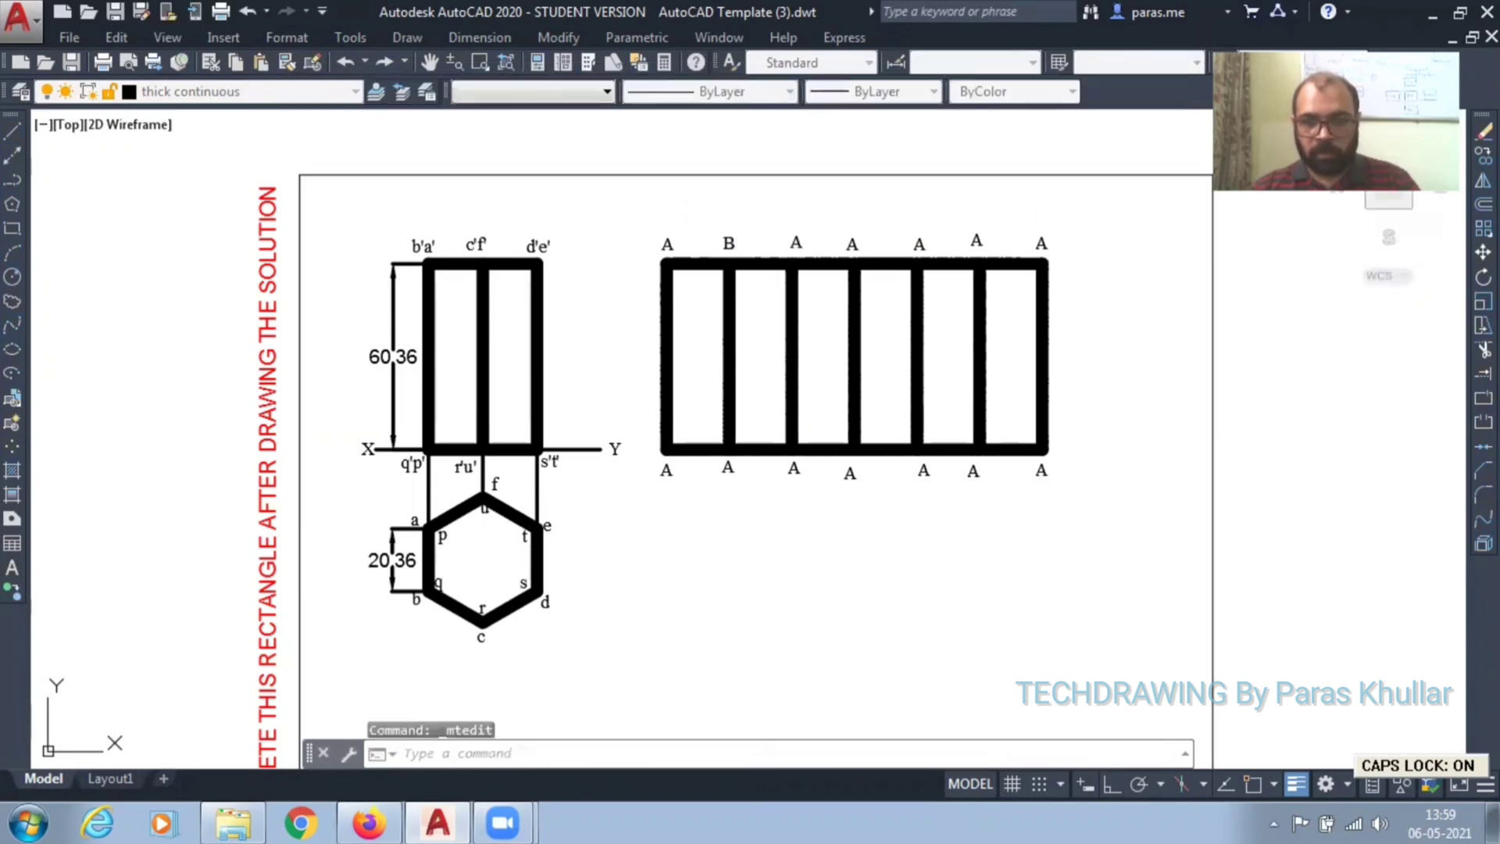
click(796, 243)
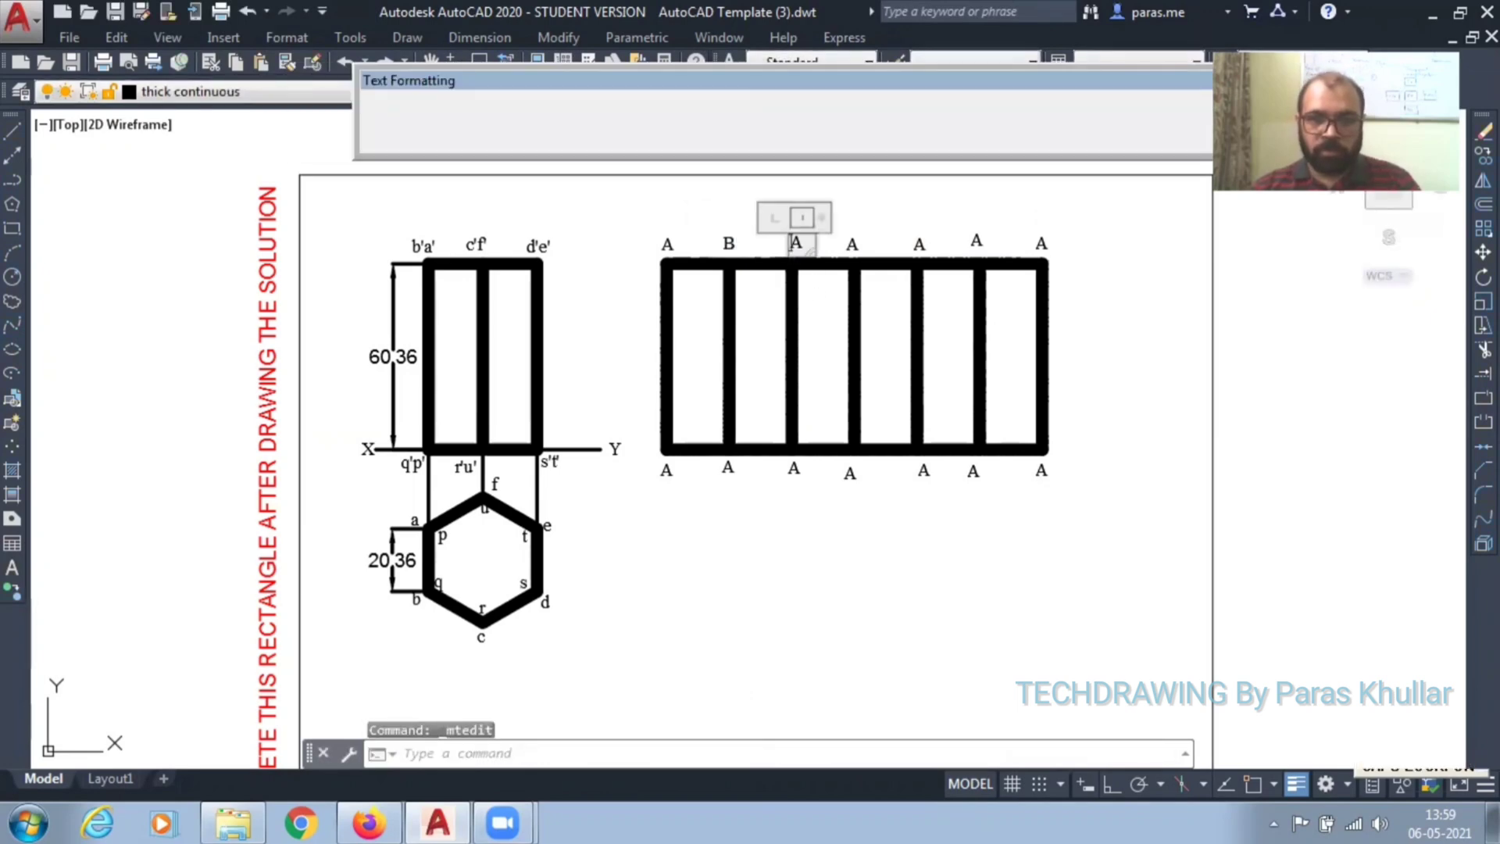
text(C)
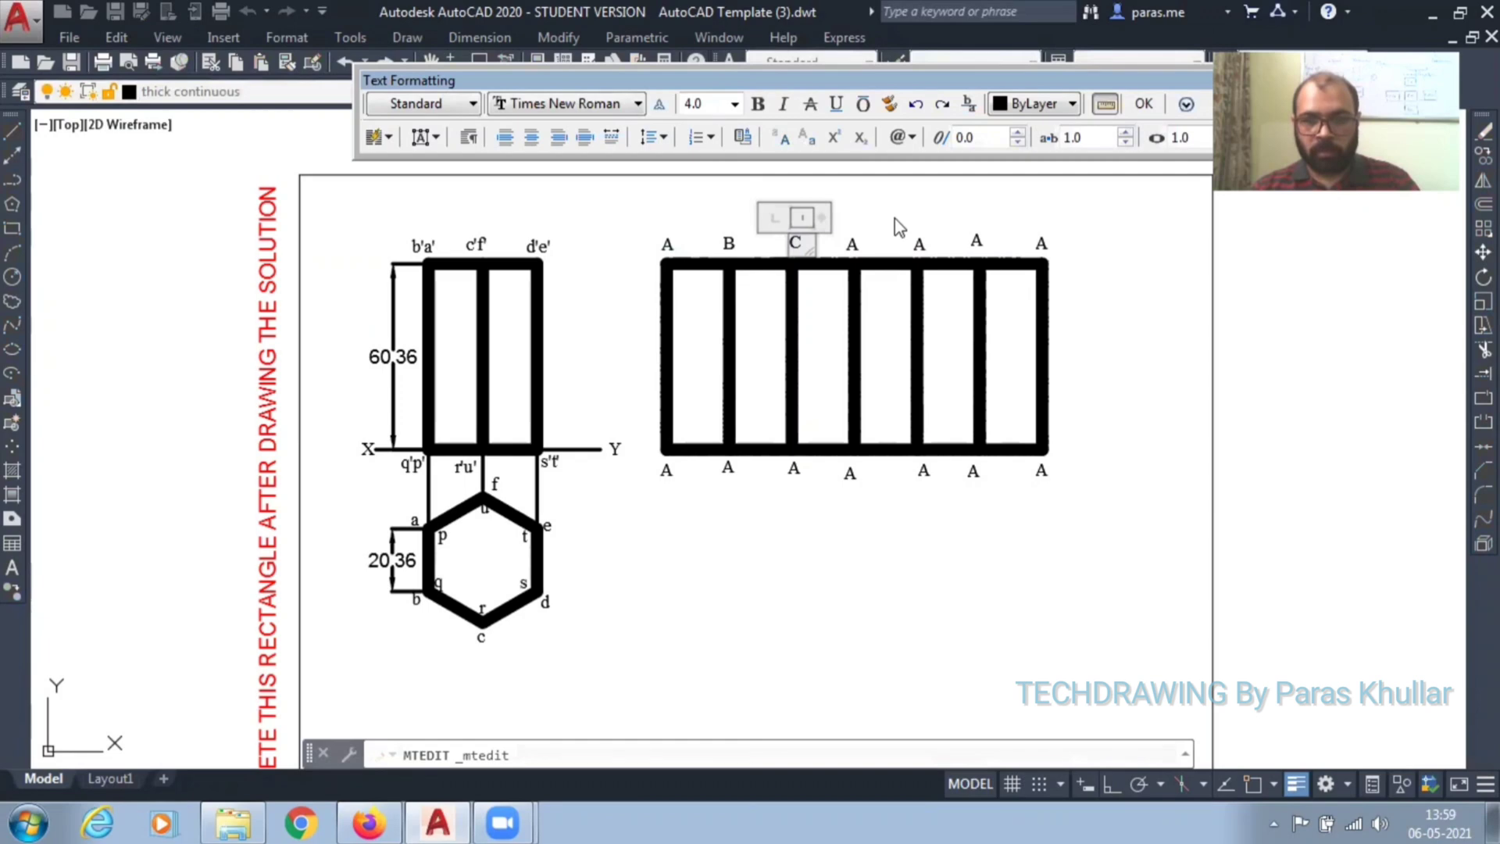
click(853, 254)
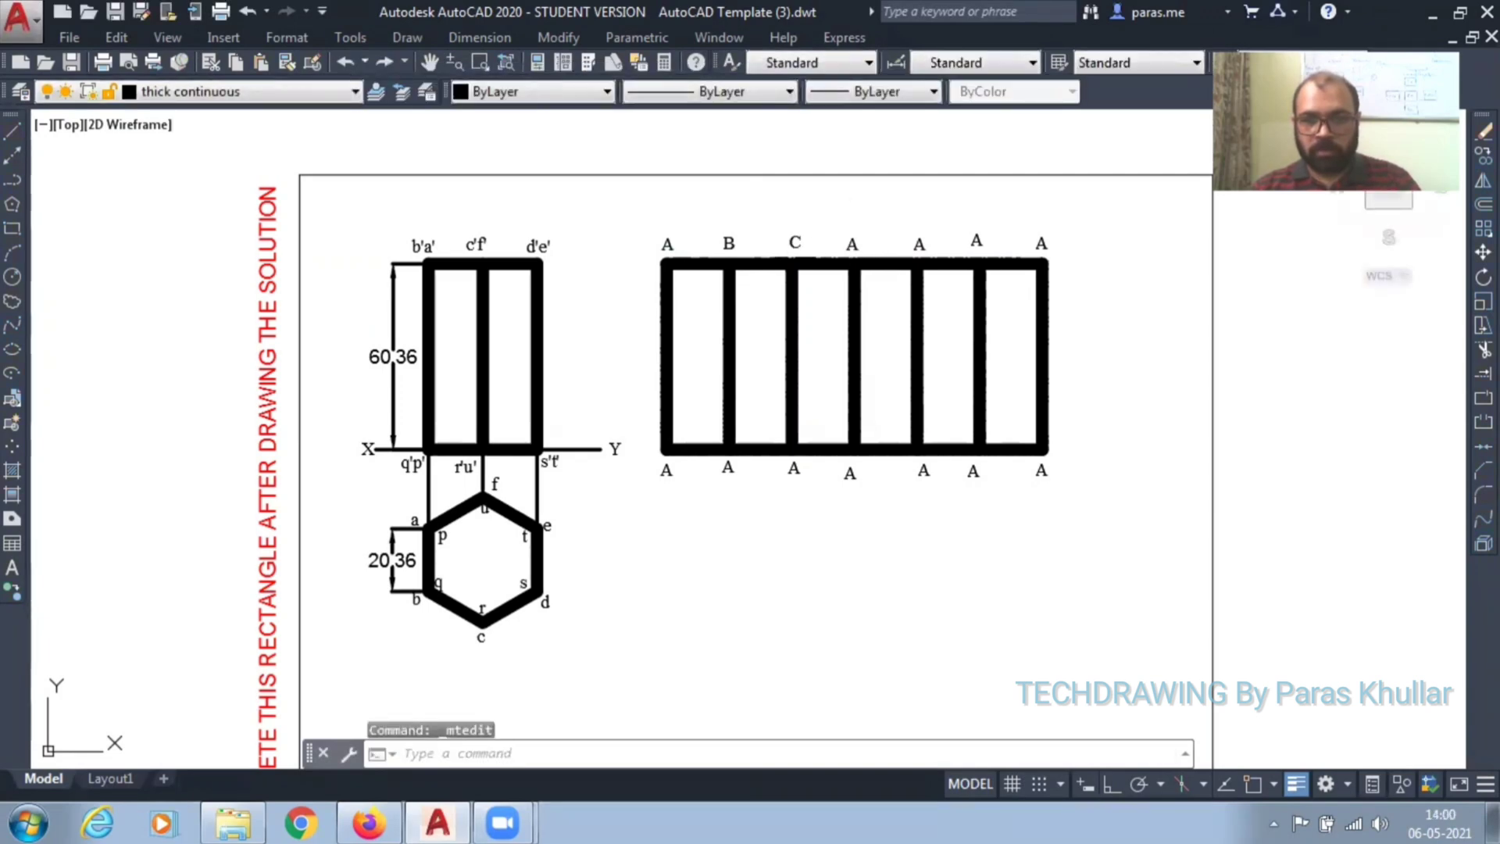
Step: Change the fourth, fifth and sixth labels above the development to D, E and F
click(853, 244)
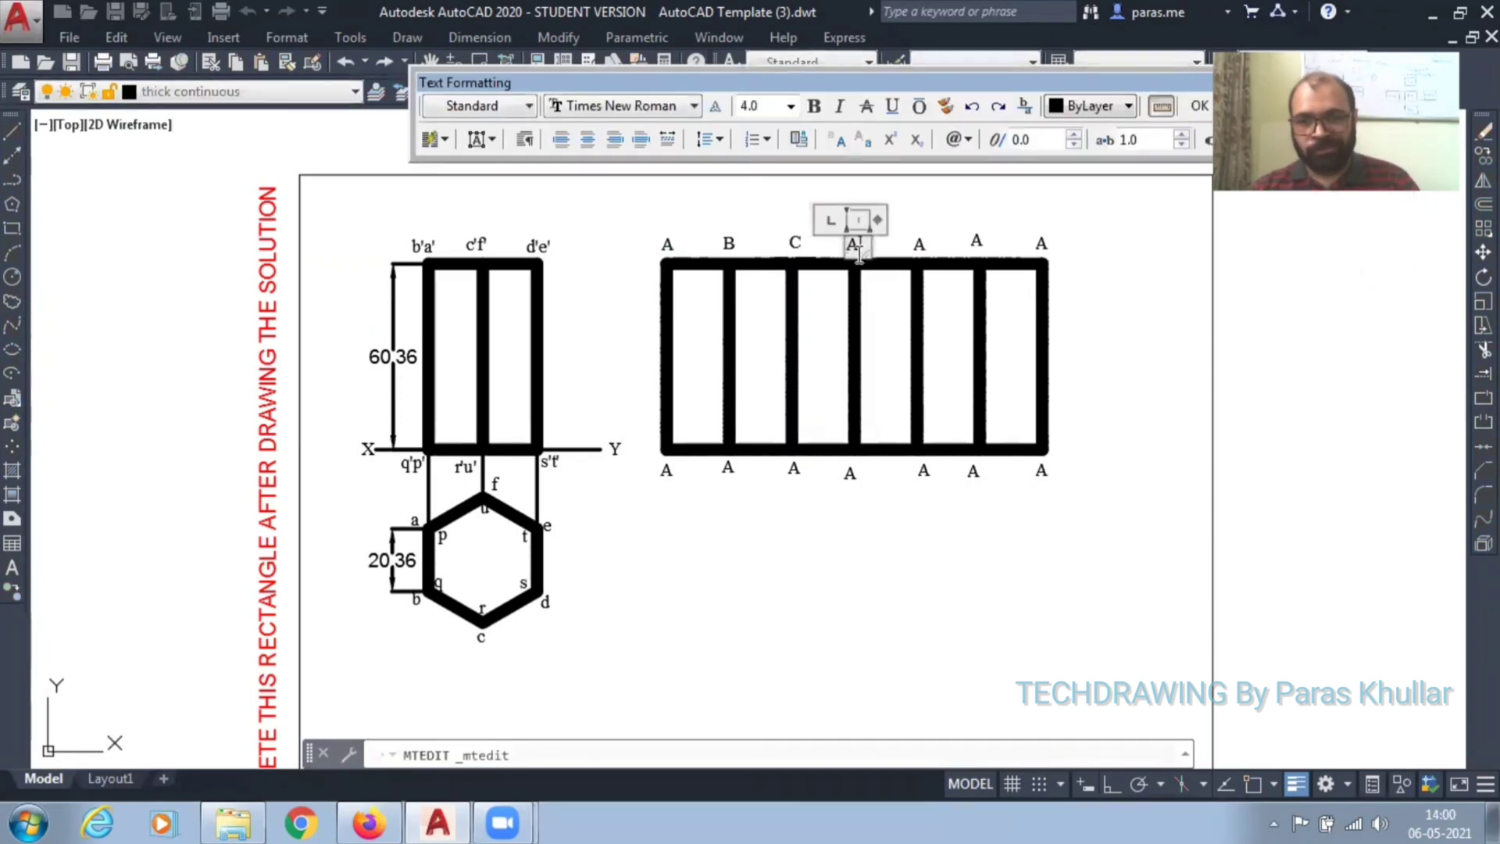
text(D)
click(859, 258)
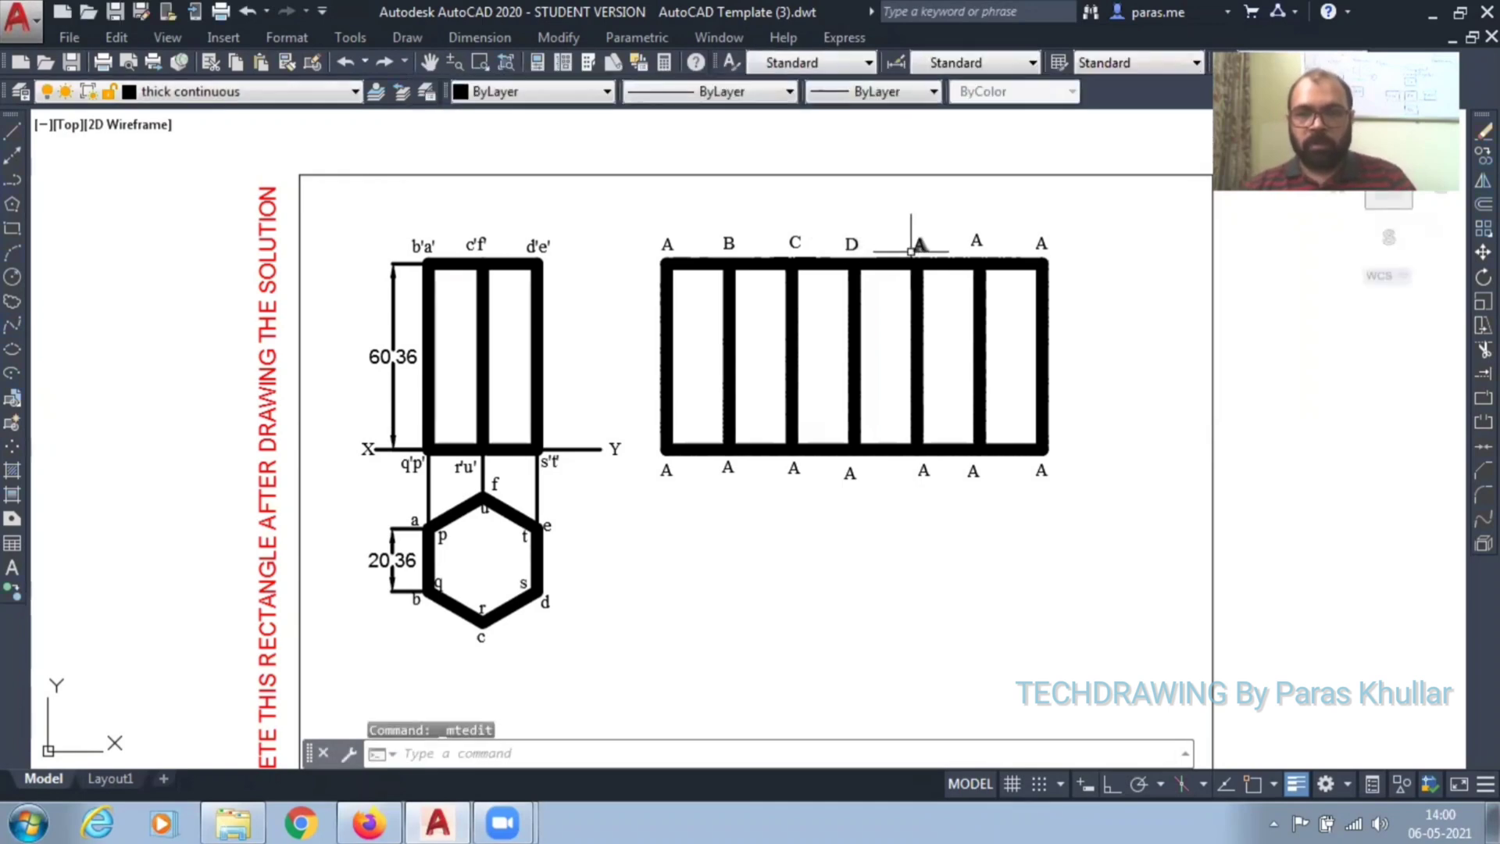
click(923, 247)
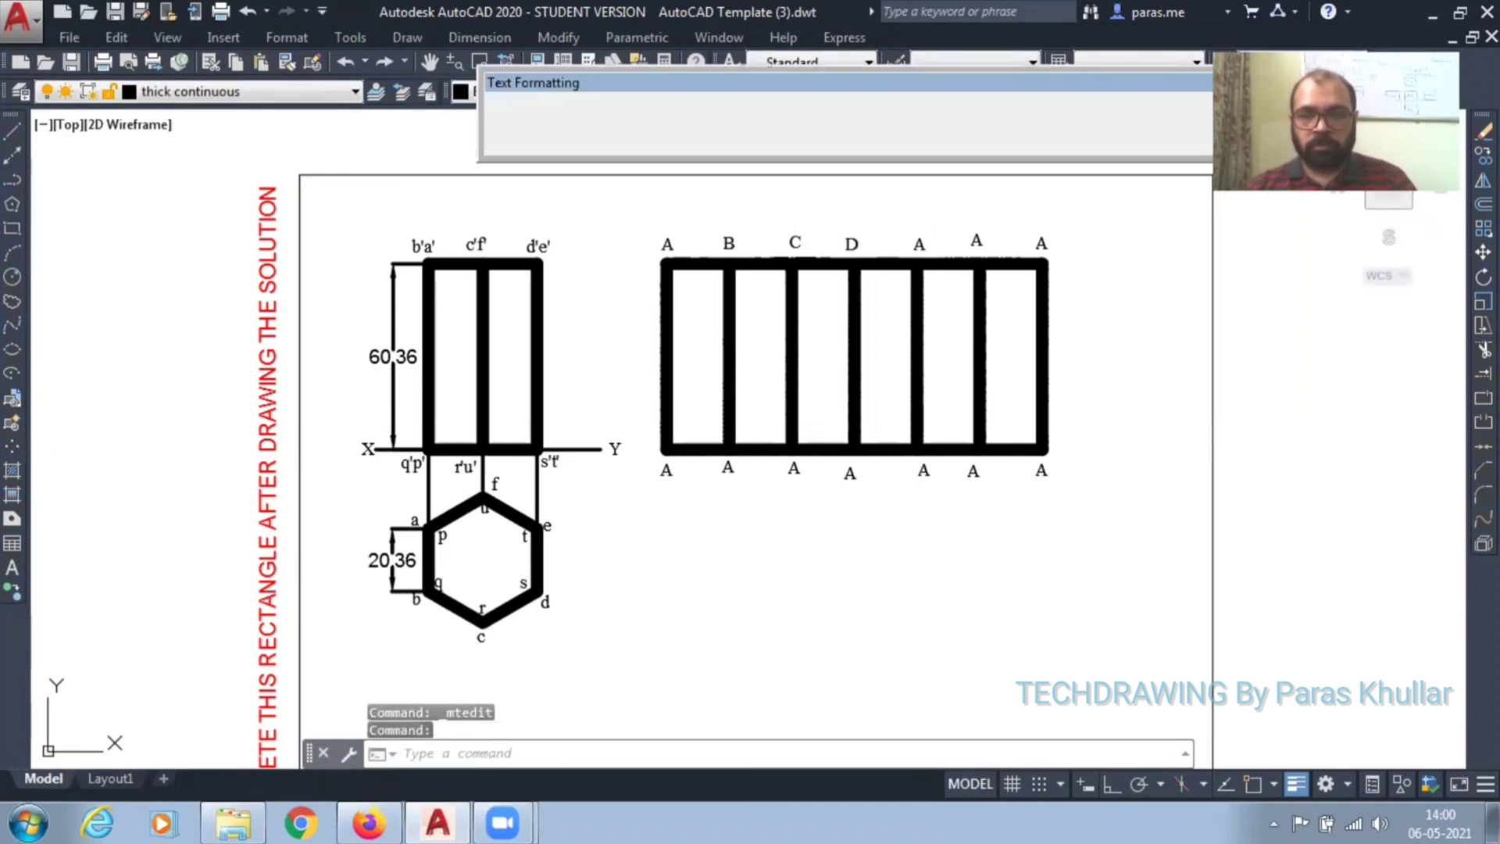
text(E)
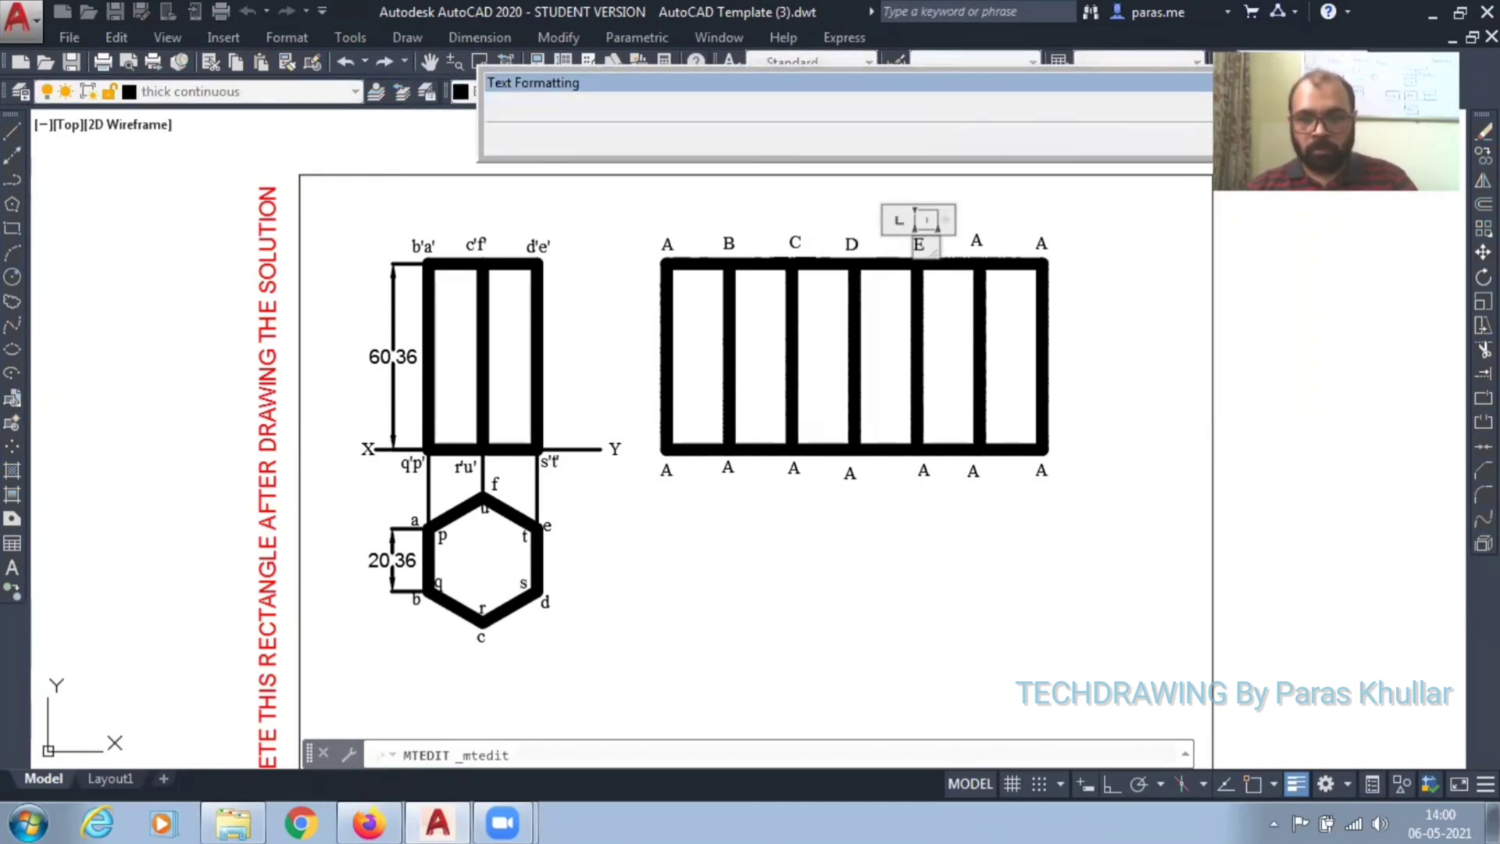
click(973, 234)
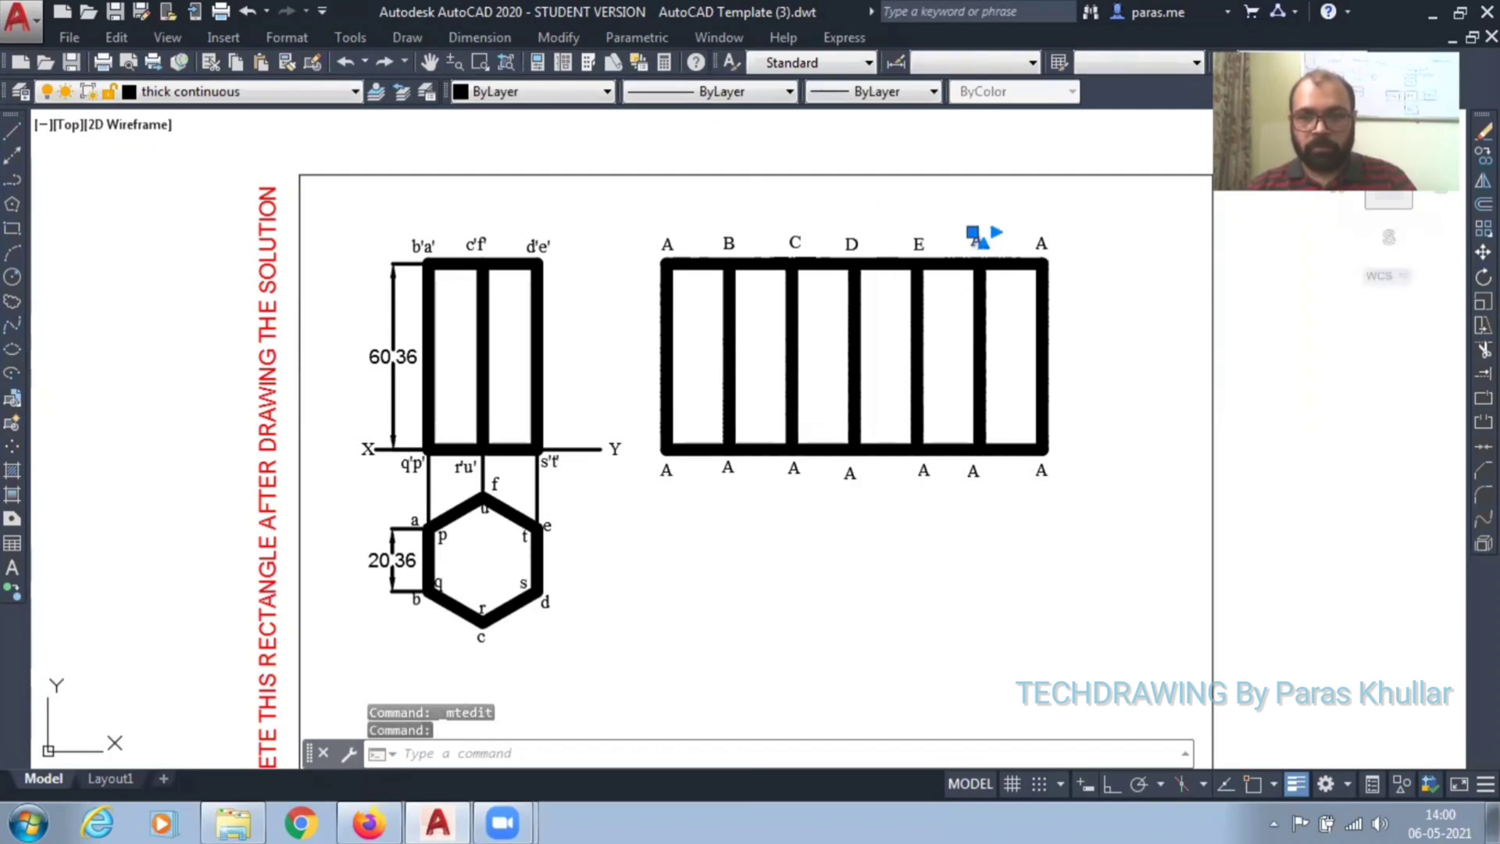
double_click(976, 241)
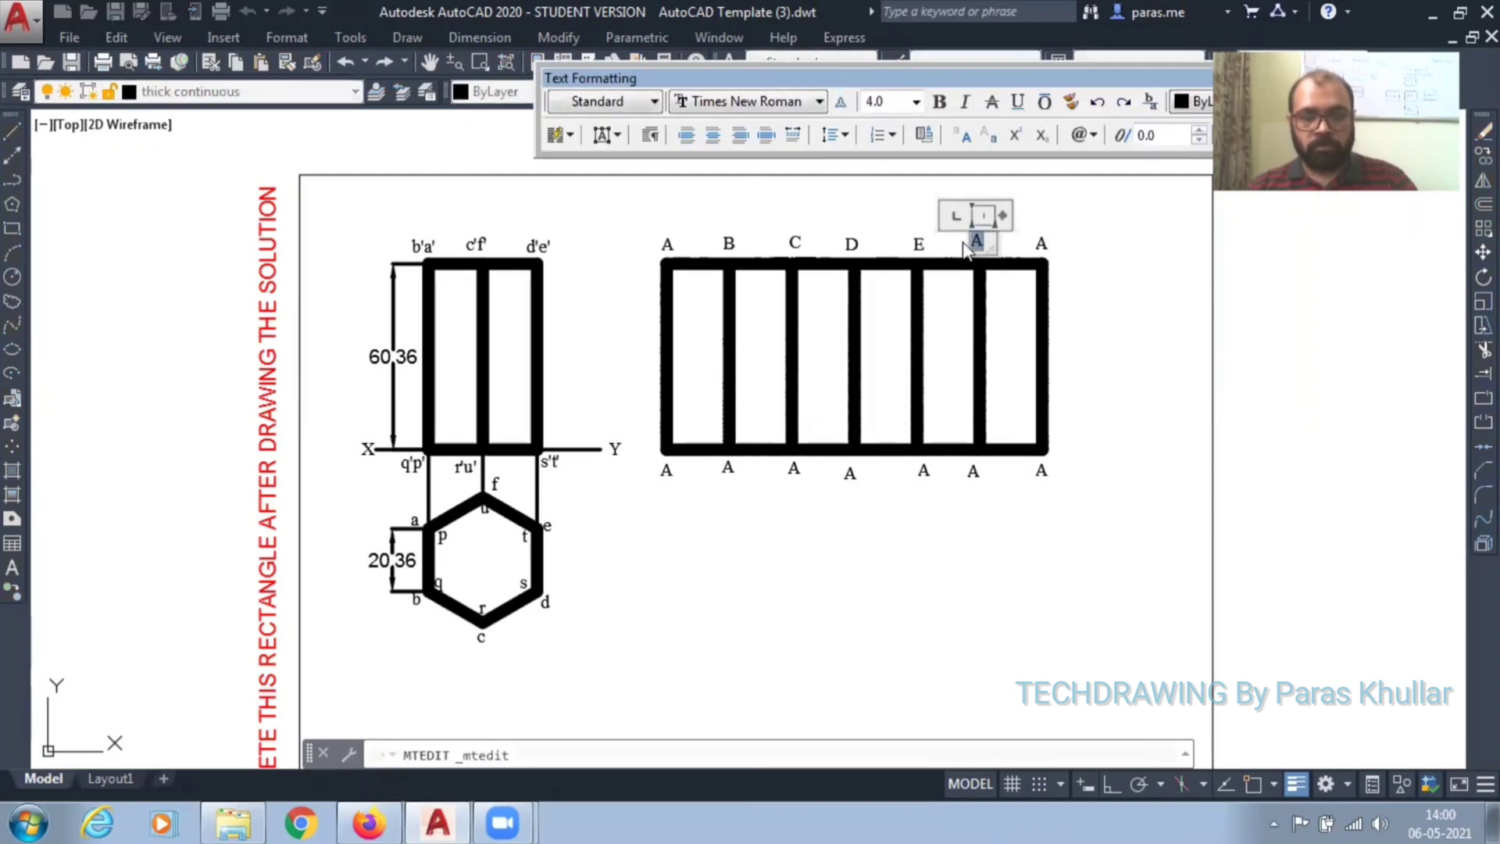
text(F)
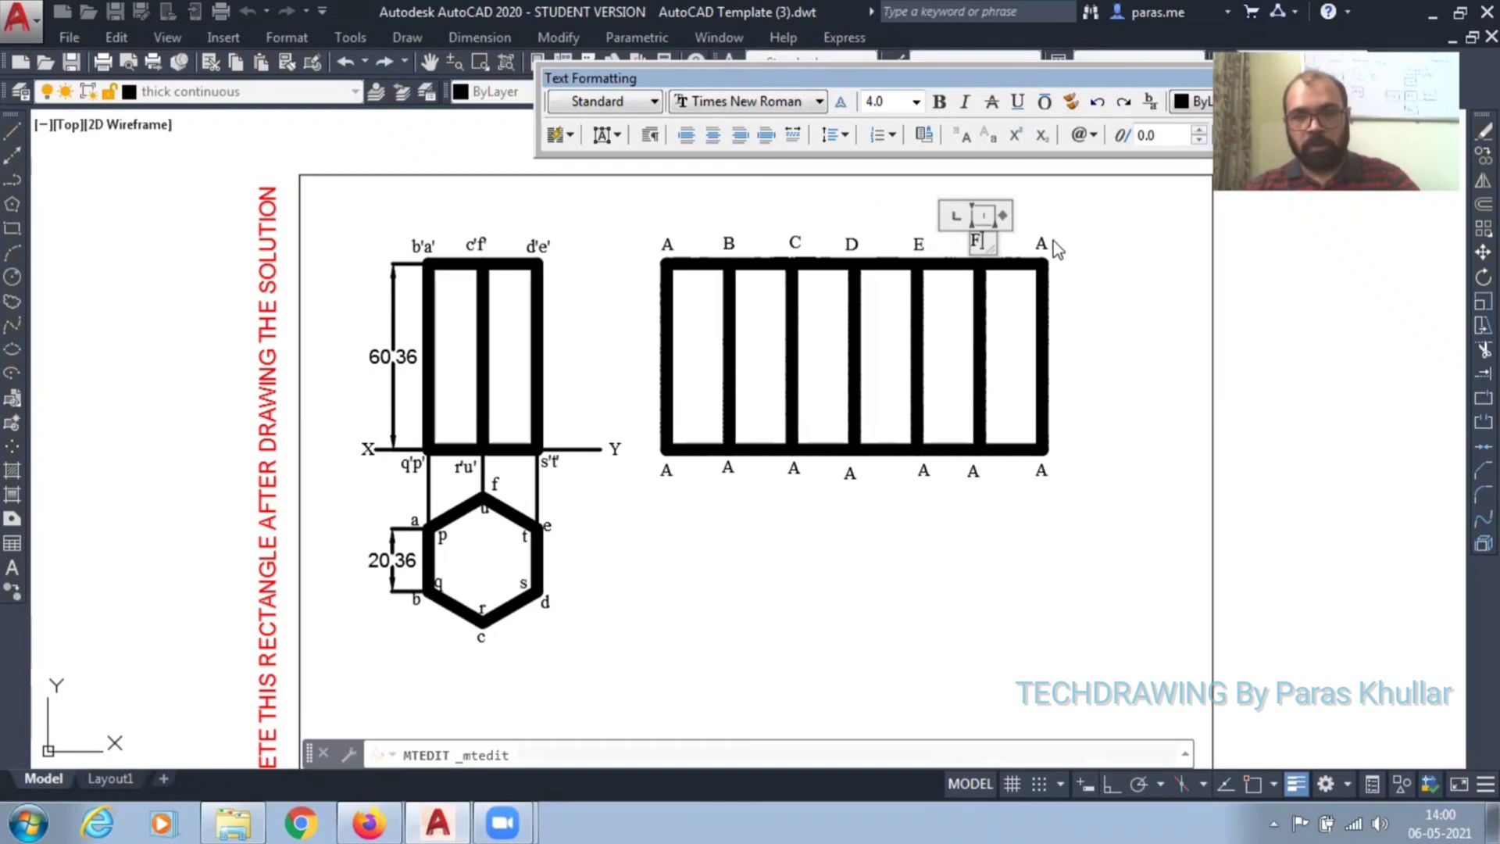
click(1074, 213)
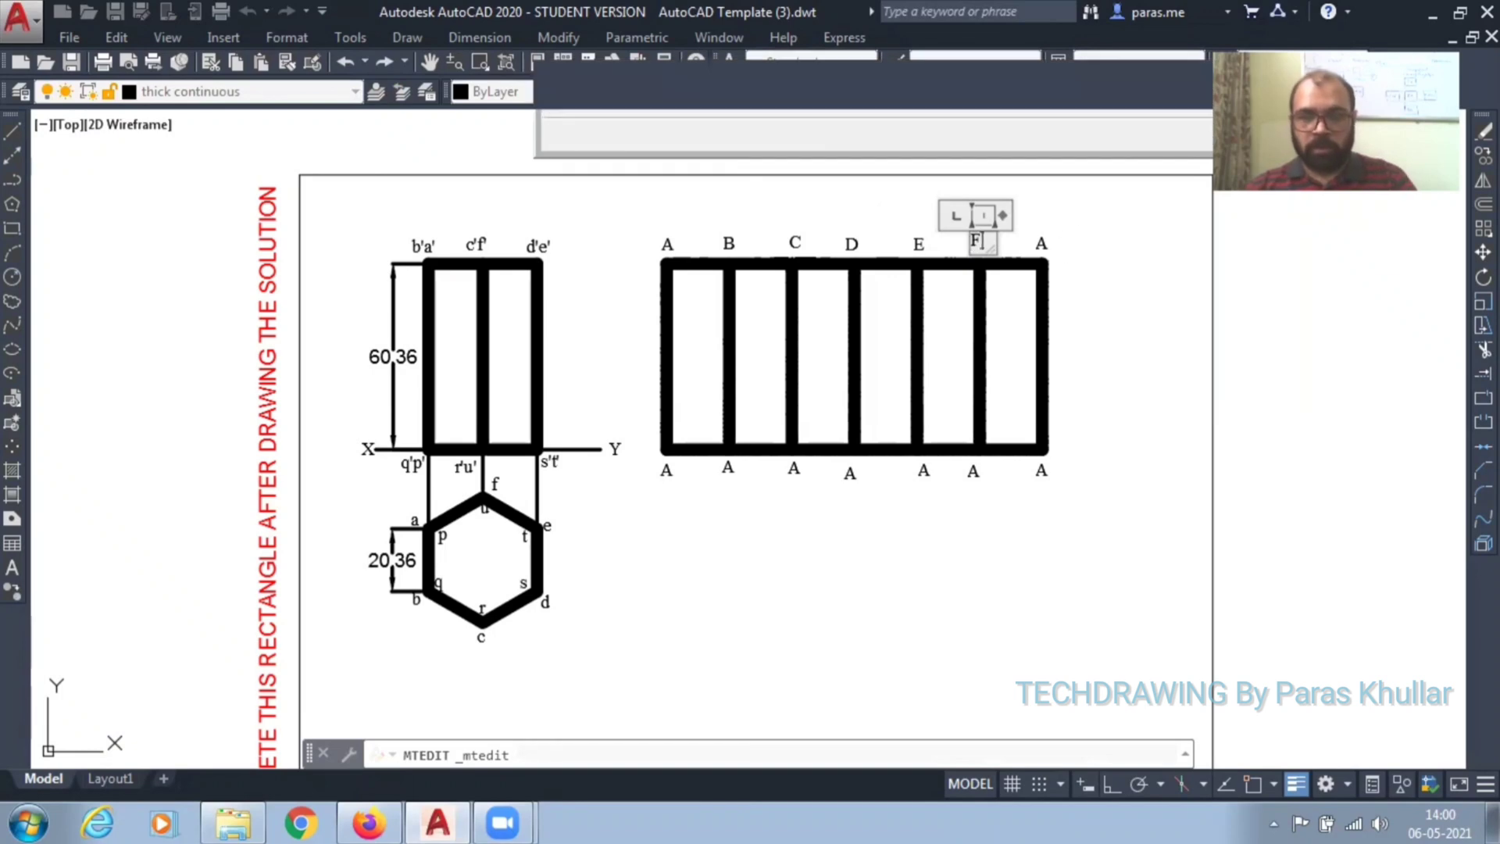
Step: Change the first, second and third labels below the development to P, Q and R
click(665, 472)
double_click(665, 471)
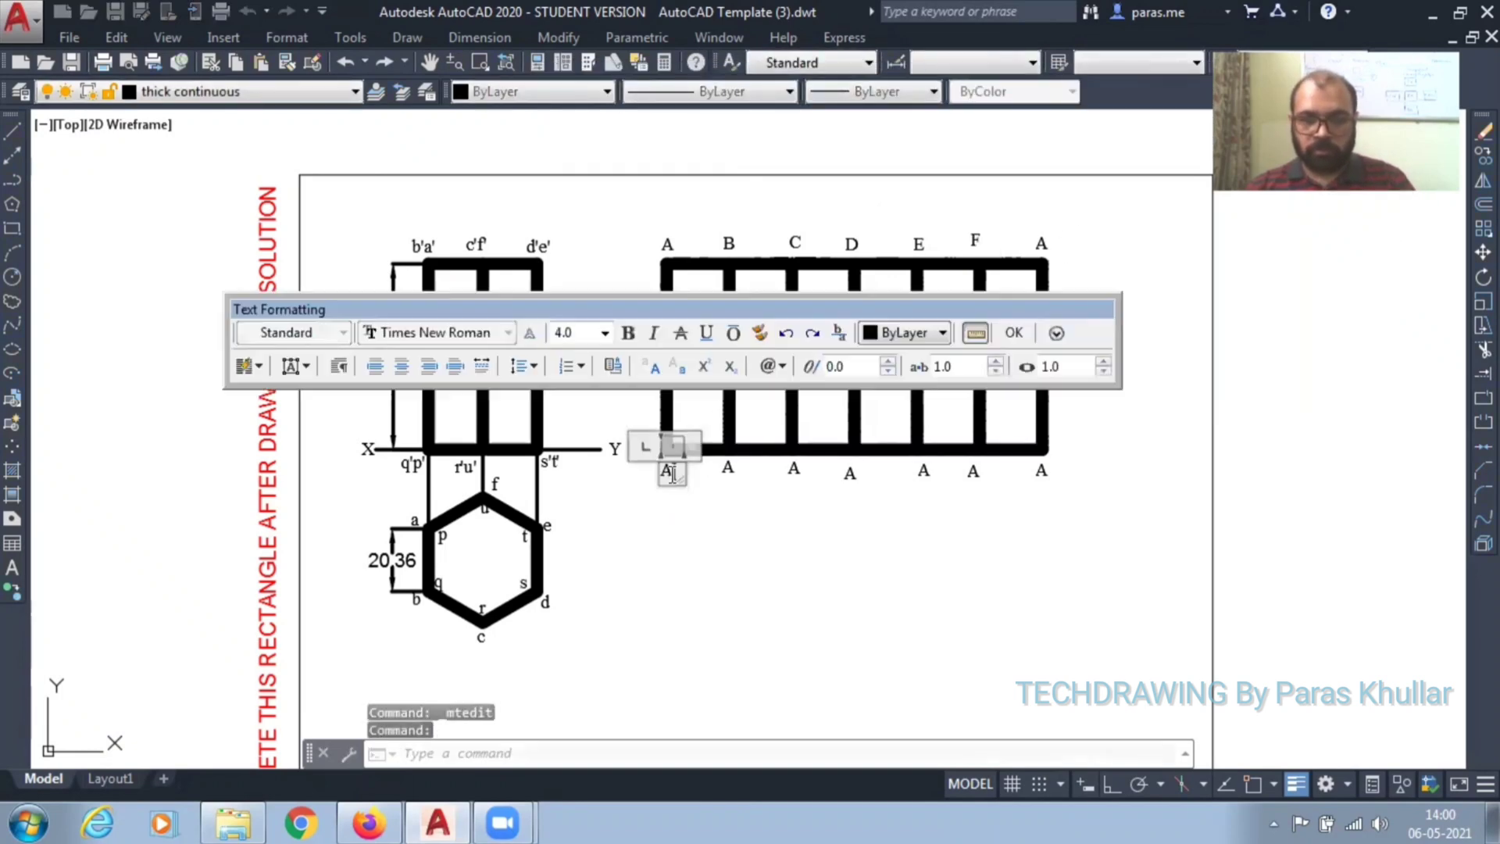
text(P)
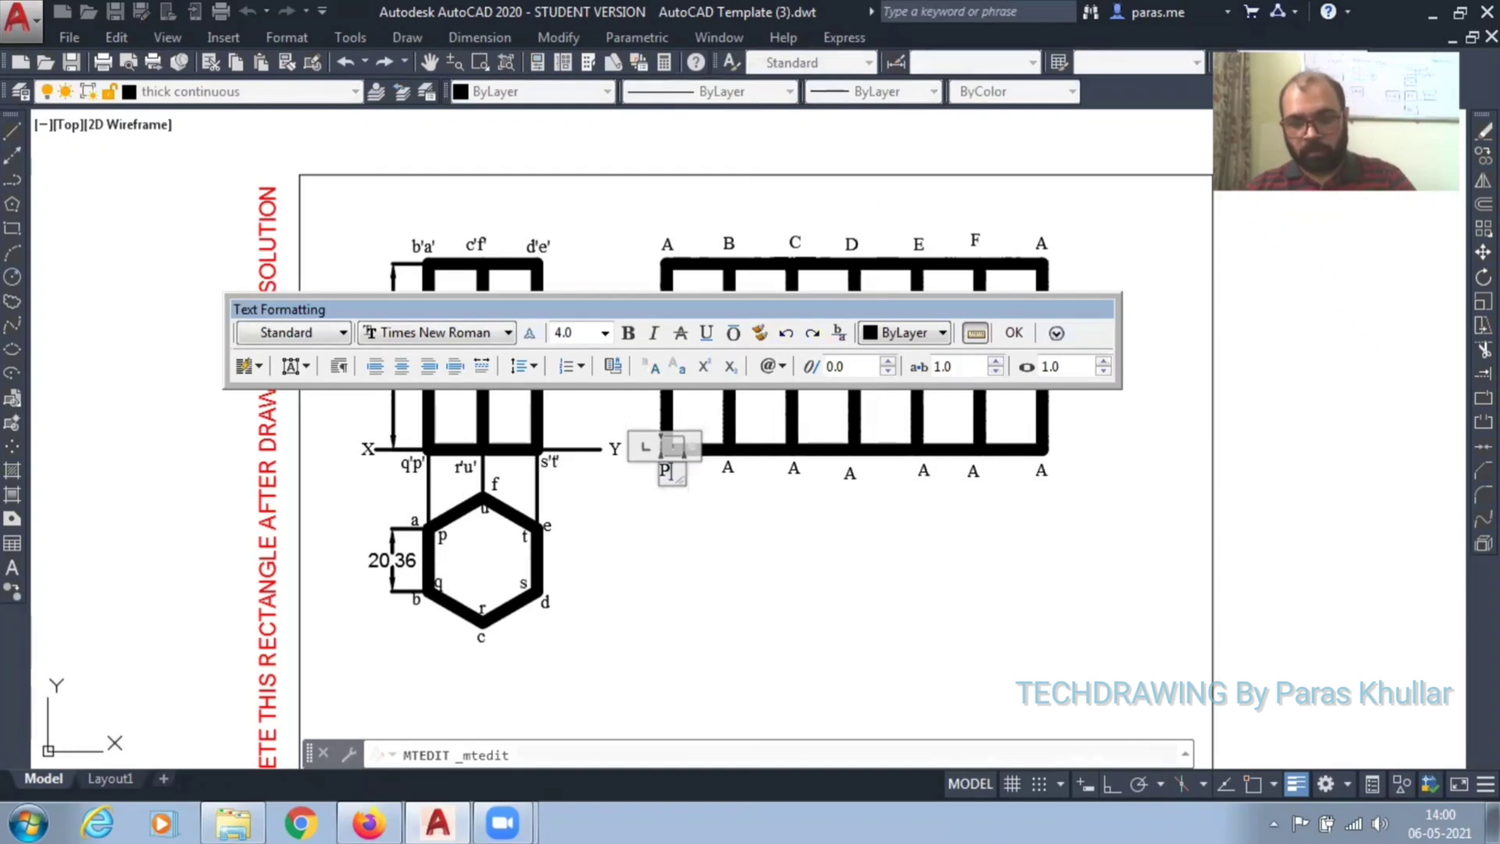
click(740, 482)
click(728, 465)
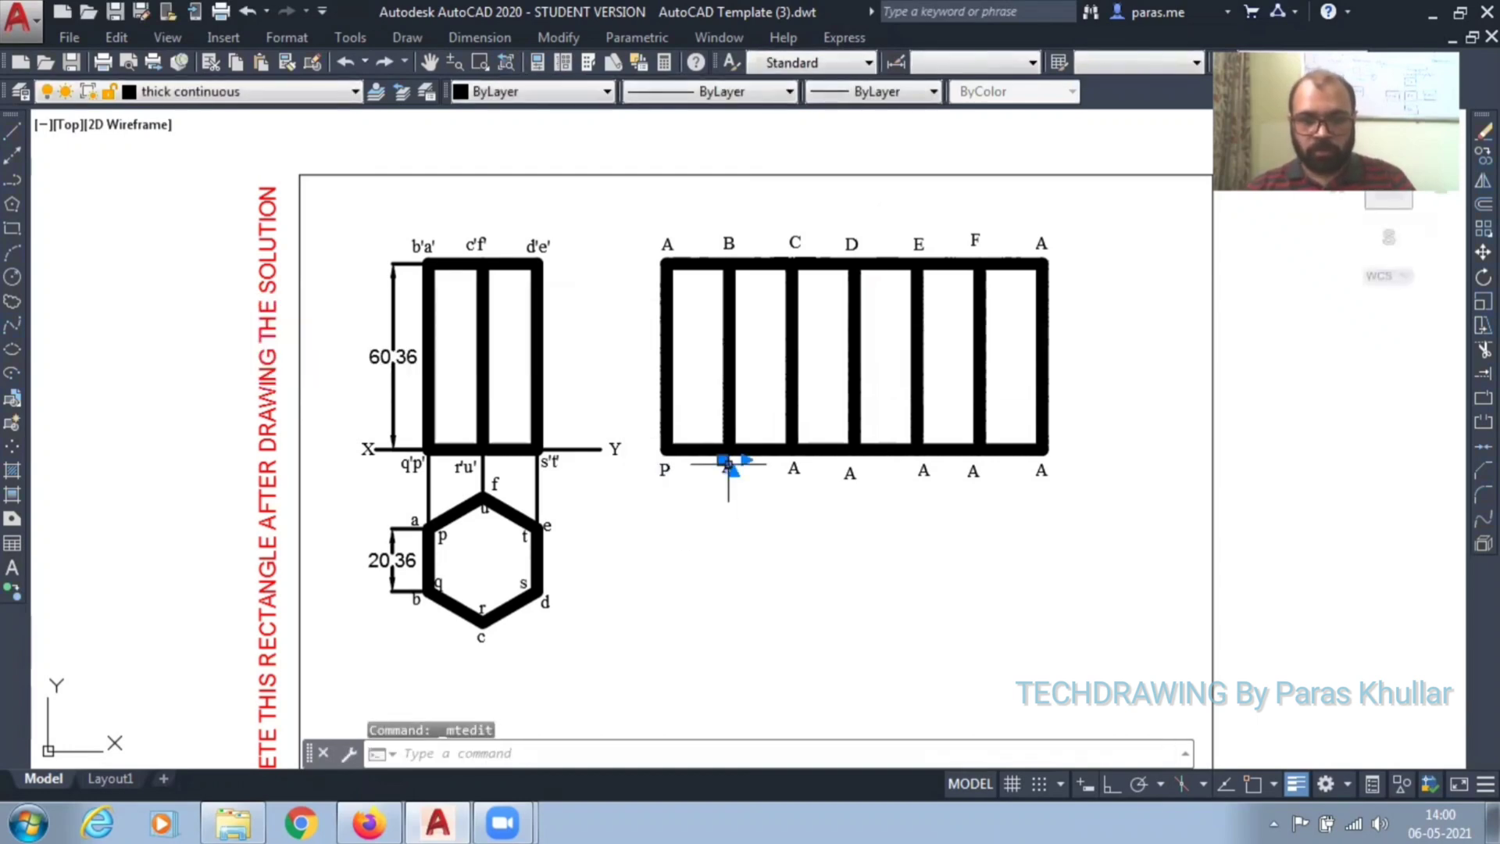
double_click(728, 466)
text(Q)
click(733, 556)
click(793, 468)
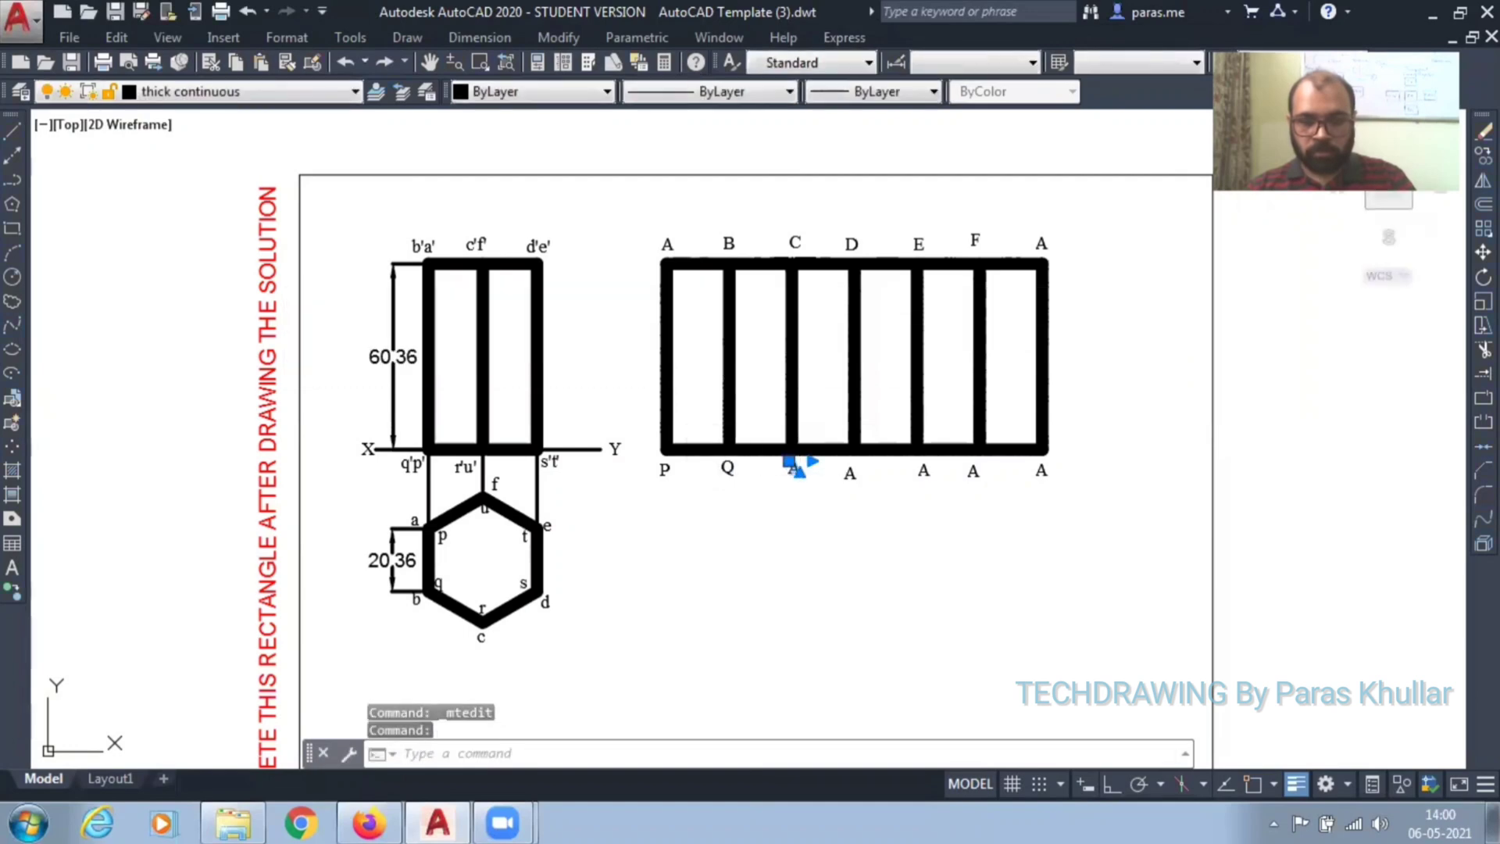
double_click(794, 468)
text(R)
click(774, 558)
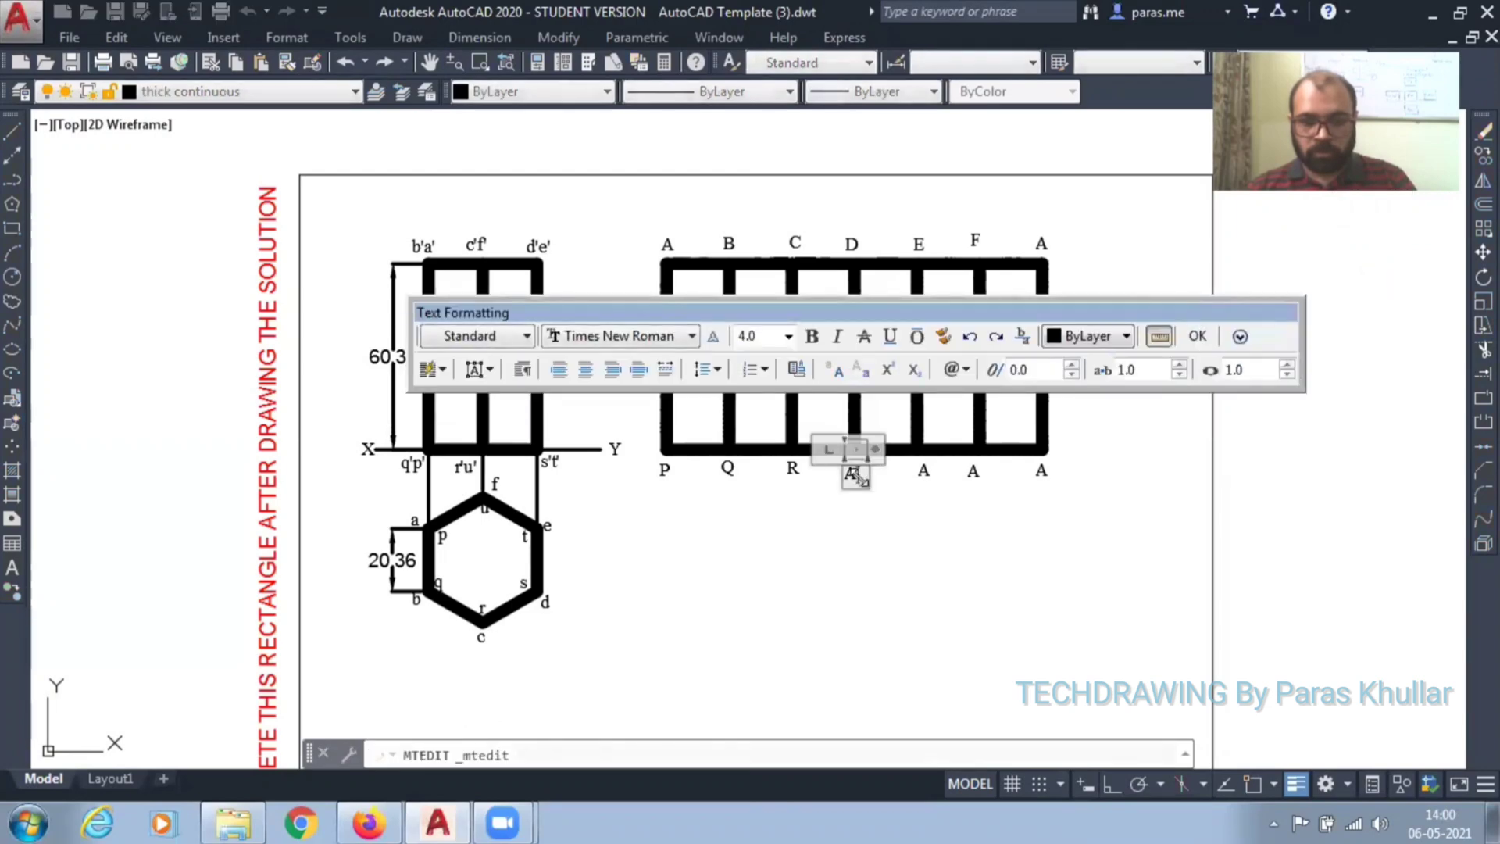
Step: Change the fourth and fifth labels below the development to S and T, and open the sixth label for editing
click(853, 532)
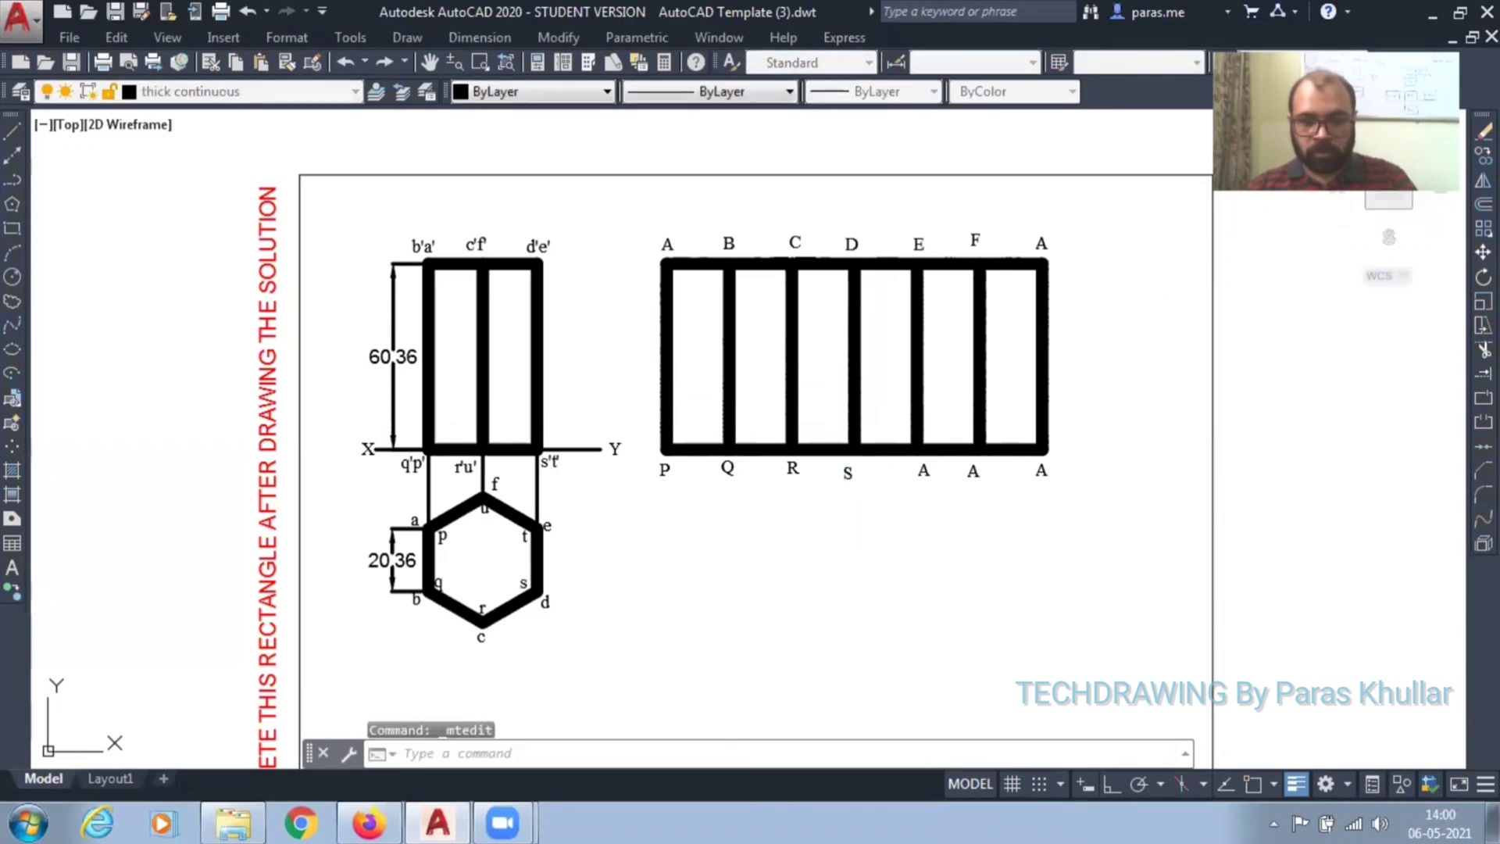
double_click(924, 470)
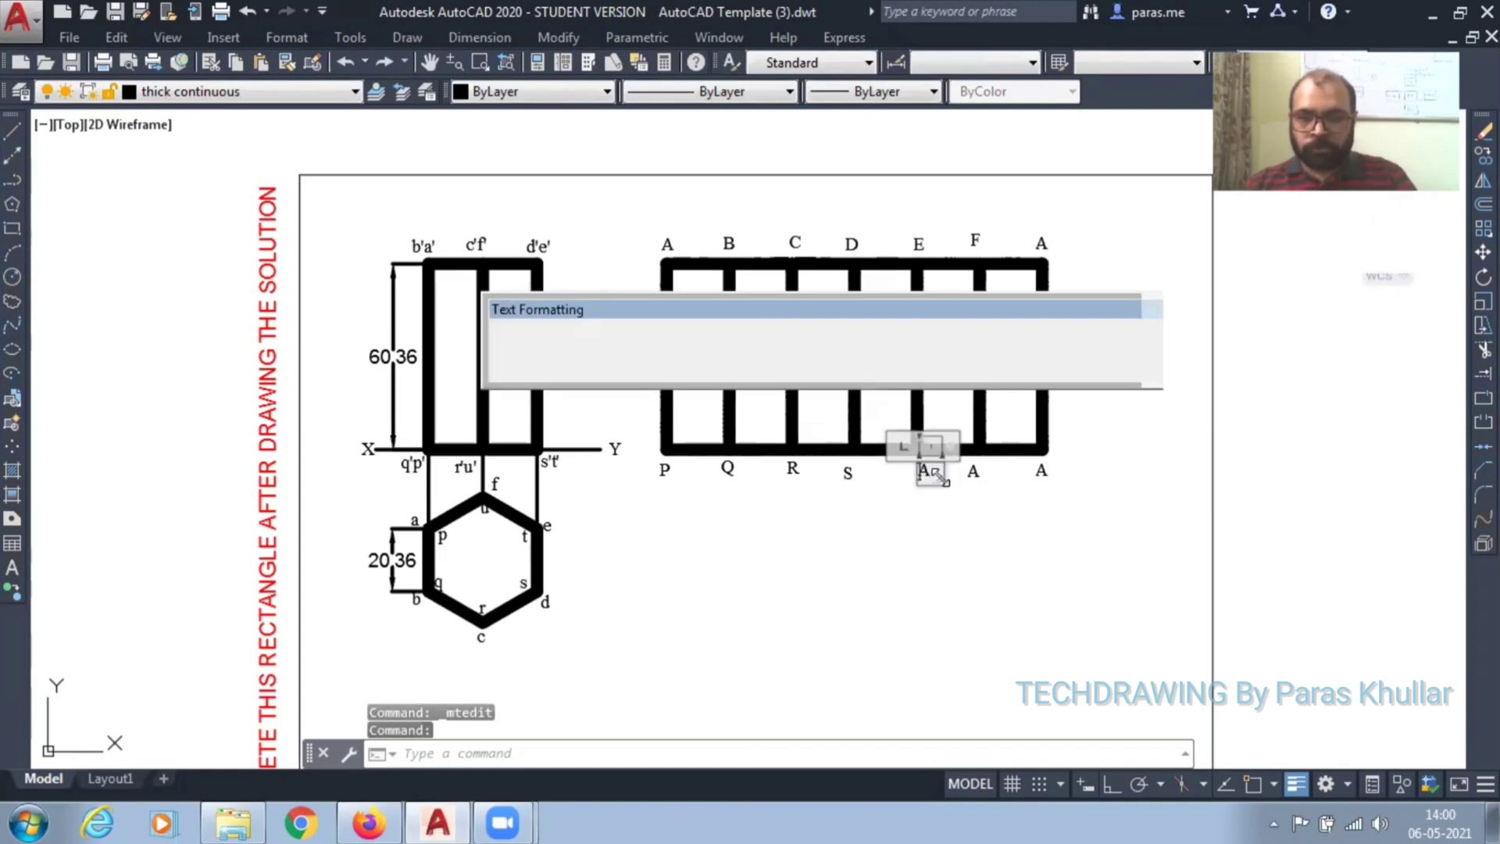
text(T)
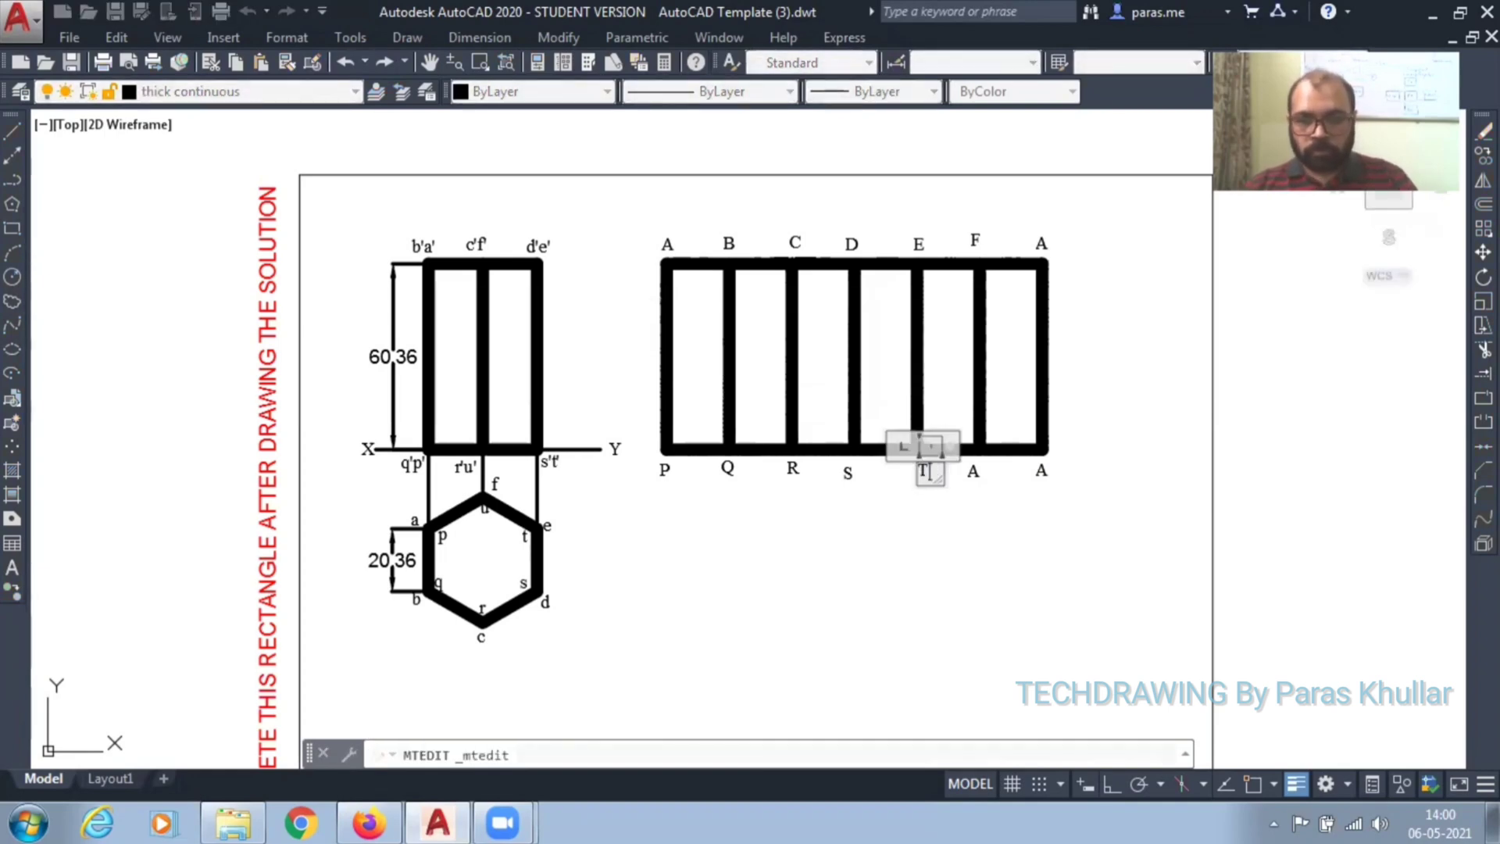
click(923, 569)
click(973, 471)
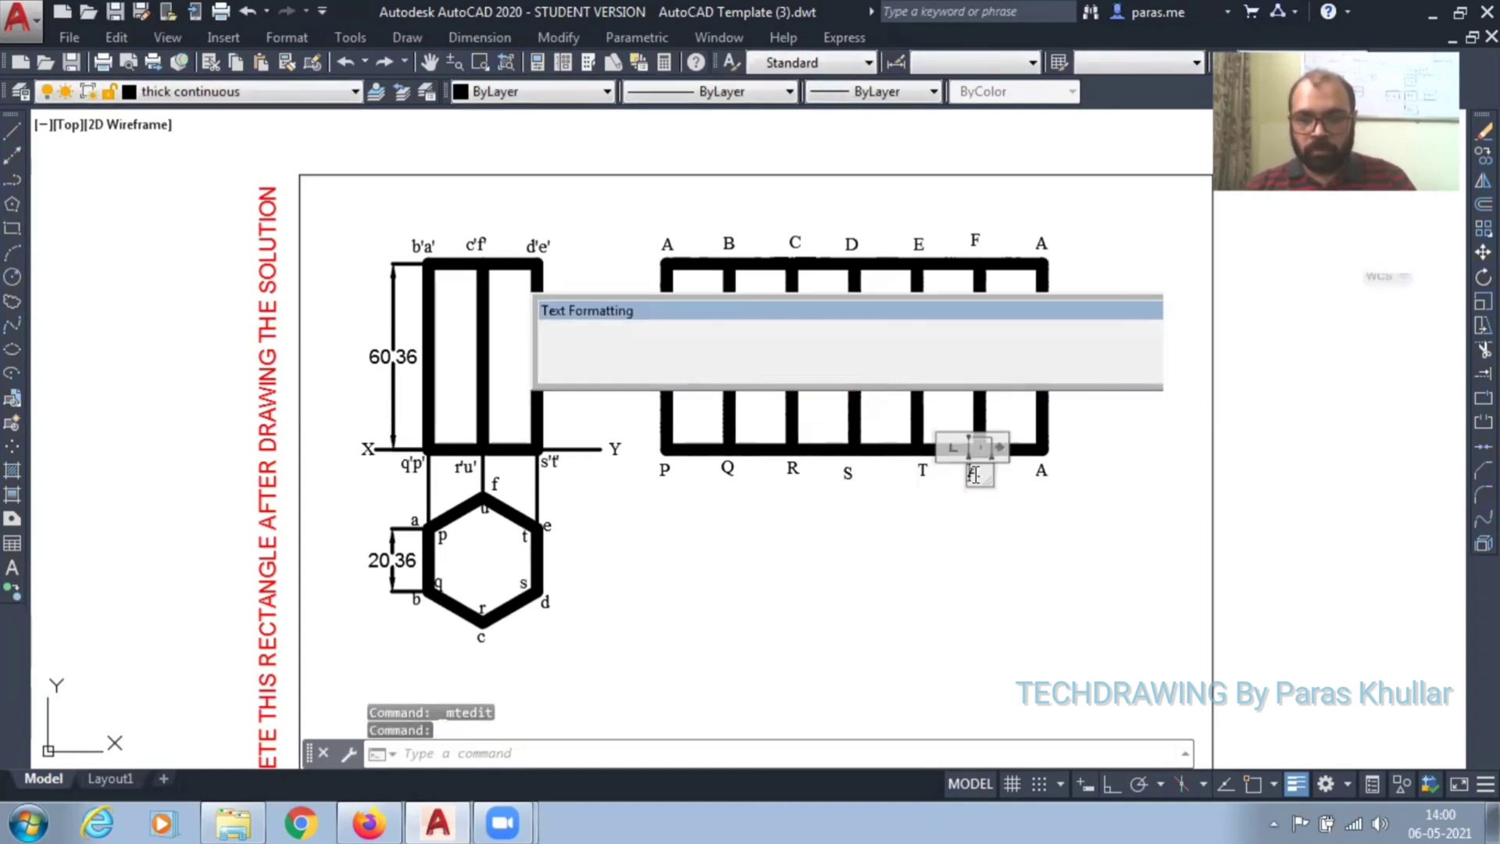